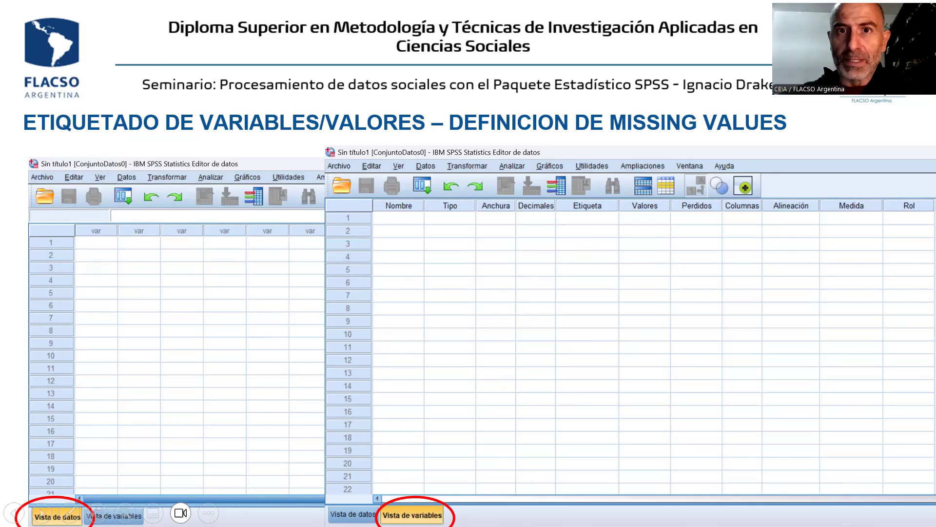
key("Right")
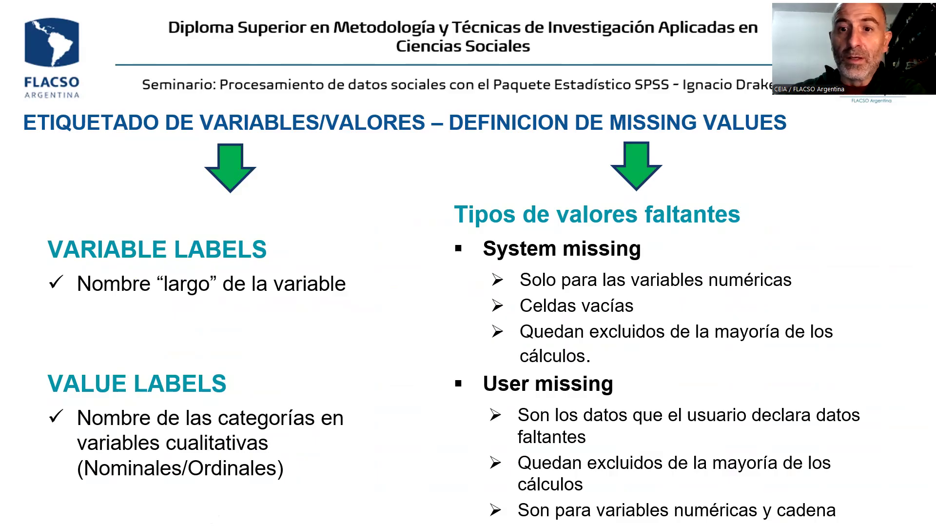
key("Right")
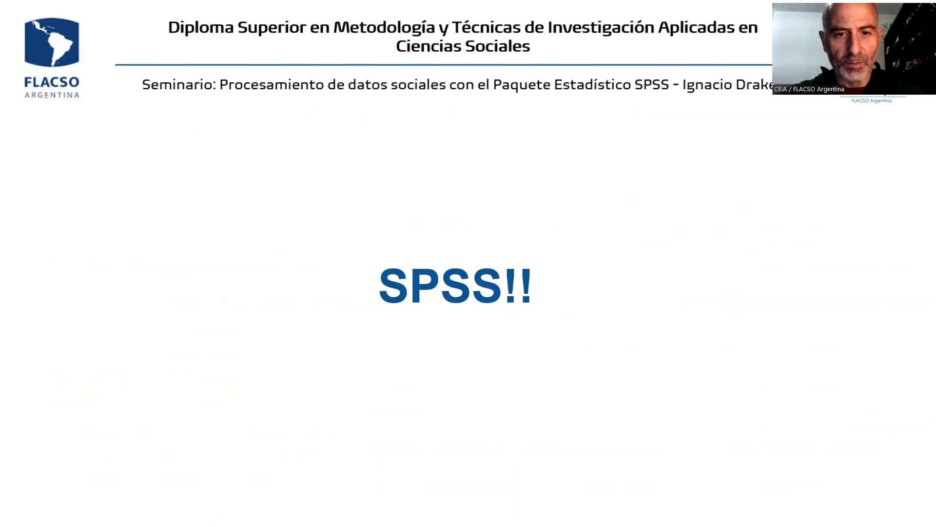
Switch to the SPSS Data Editor containing nombreX.sav and show its variable definitions
key("alt+Tab")
key("alt+Tab")
key("alt+Tab")
key("alt+Tab")
key("alt+Tab")
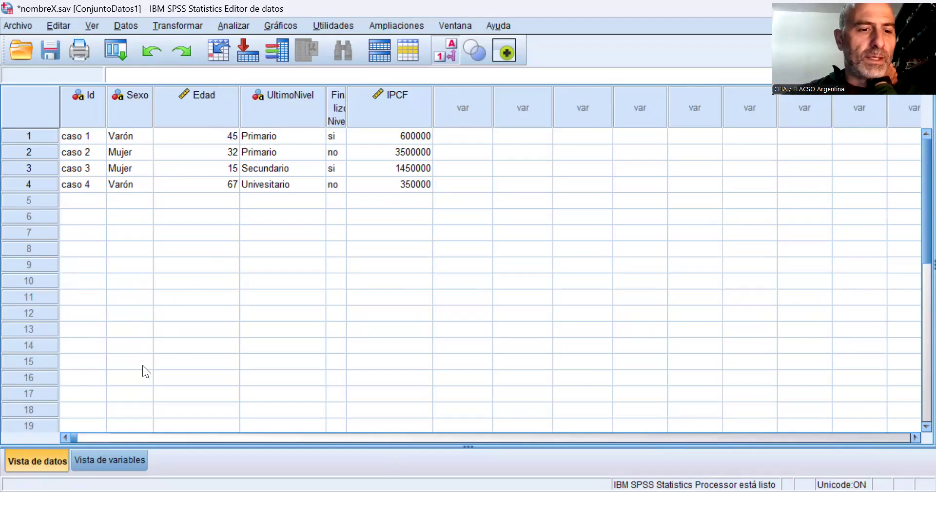
left_click(114, 461)
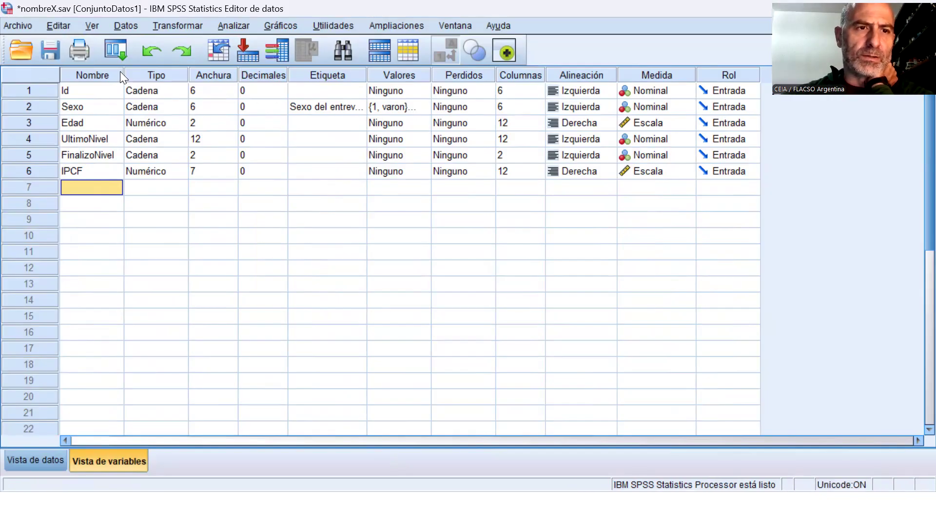
Create a new empty dataset and view its blank data grid
key("alt+a")
key("Down")
key("Right")
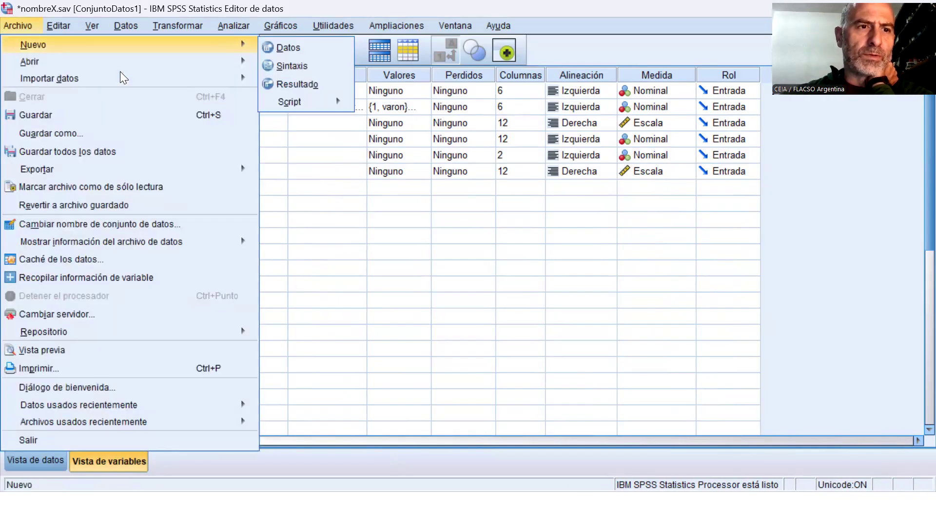
key("Down")
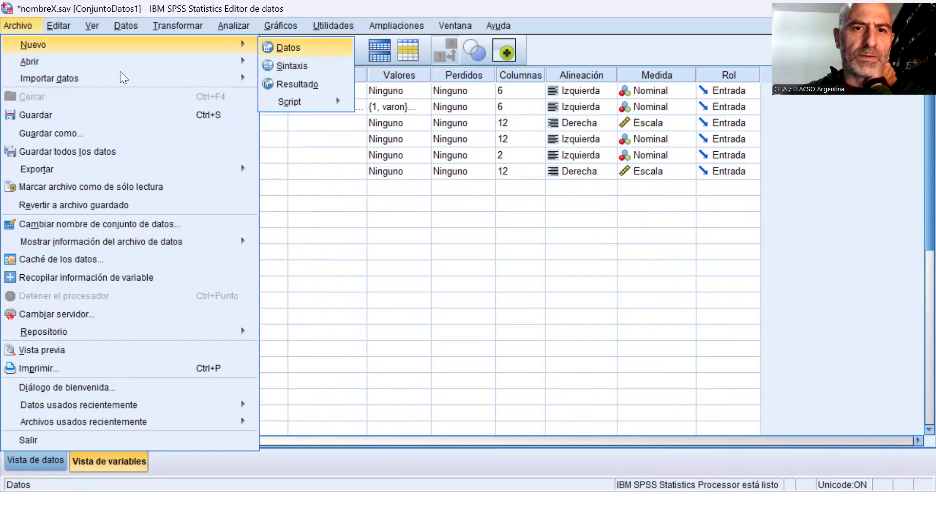
key("Return")
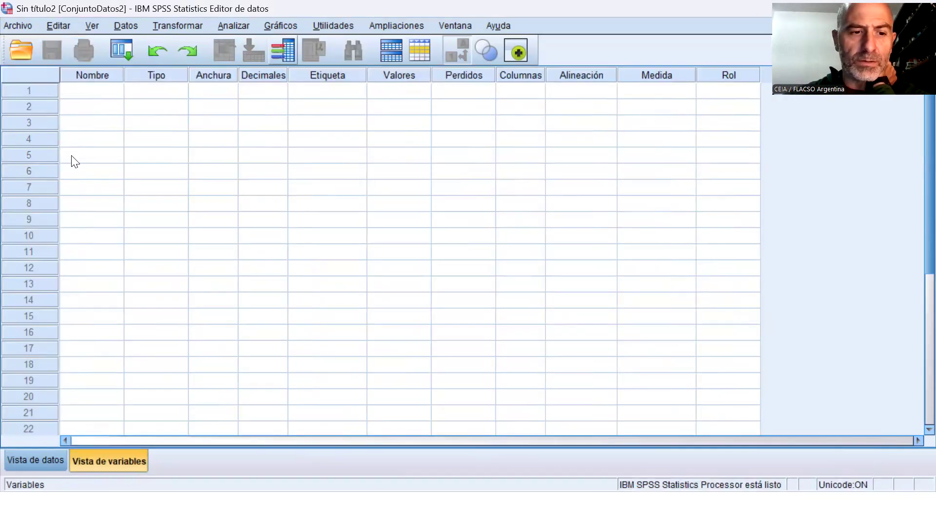
key("ctrl+t")
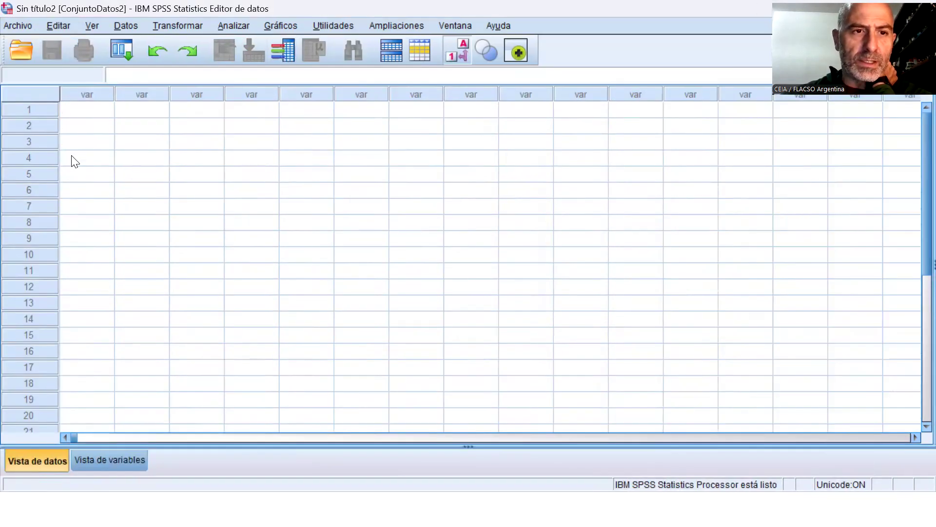
Define a variable named id in the first row of the new dataset's variable definitions
left_click(103, 466)
left_click(110, 94)
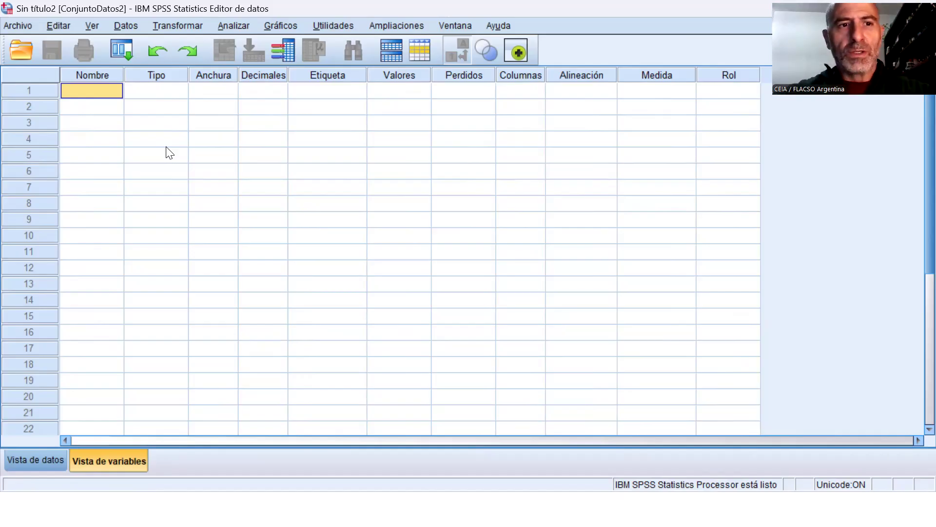
type("id")
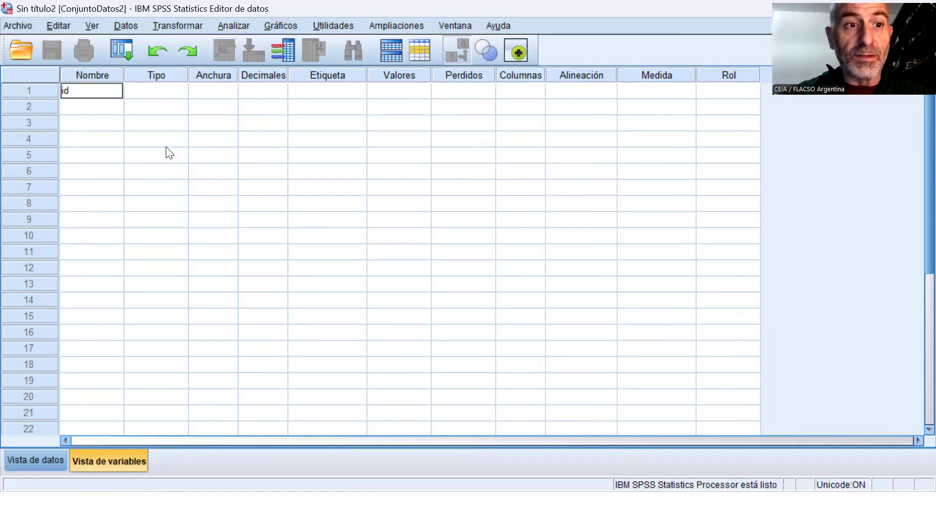
key("Return")
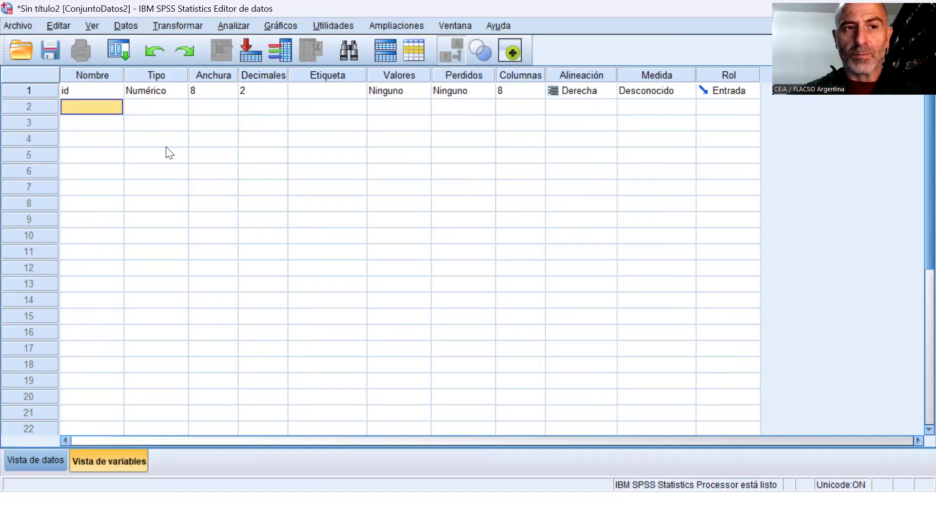
key("Up")
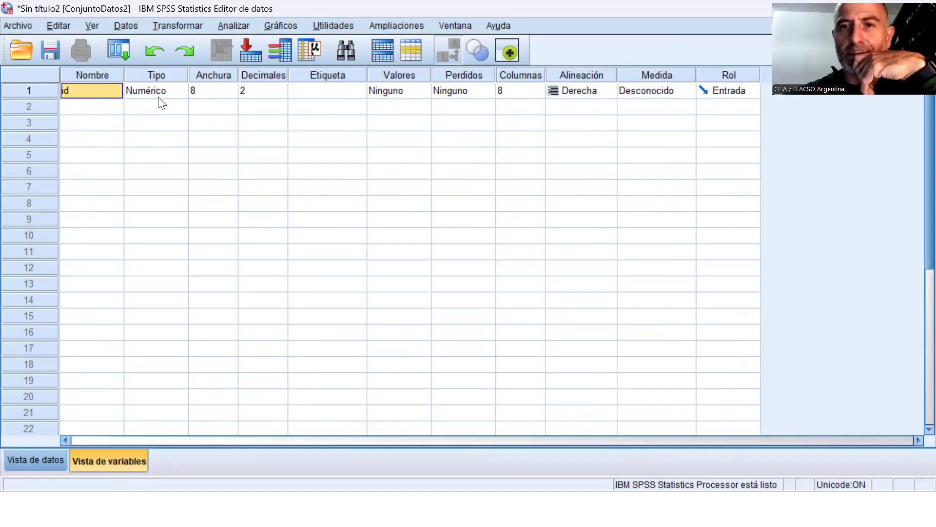
Set the id variable's decimals to 0 and its display columns to 4, and check its column in the data grid
left_click(281, 95)
left_click(281, 96)
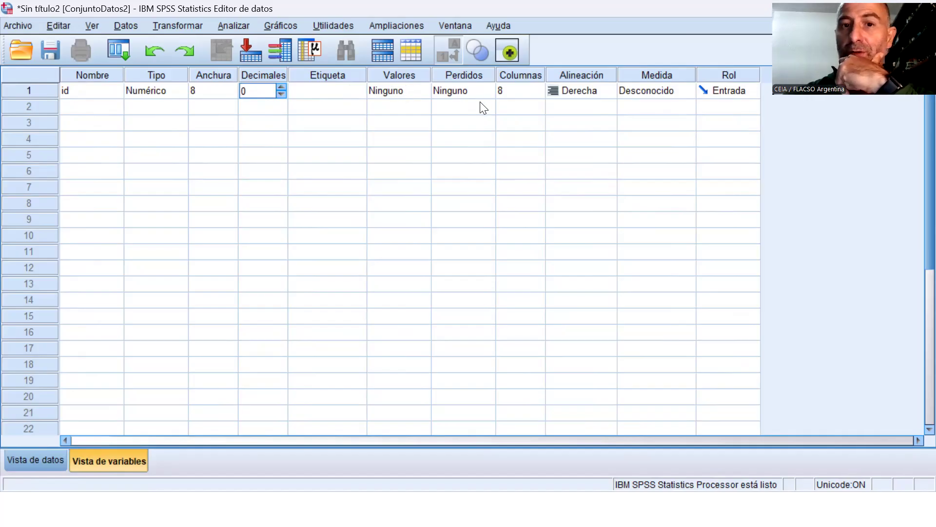
left_click(539, 95)
left_click(539, 94)
left_click(539, 94)
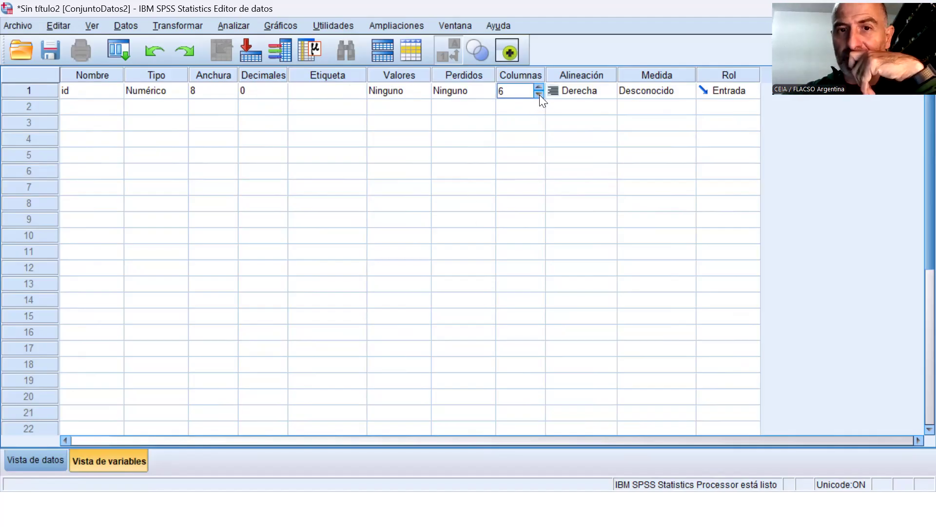
left_click(538, 94)
left_click(539, 94)
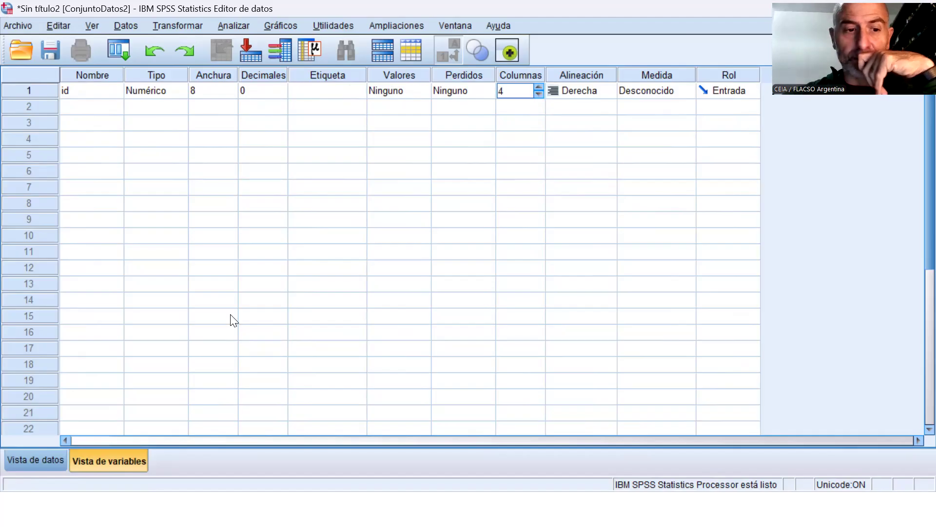
key("ctrl+t")
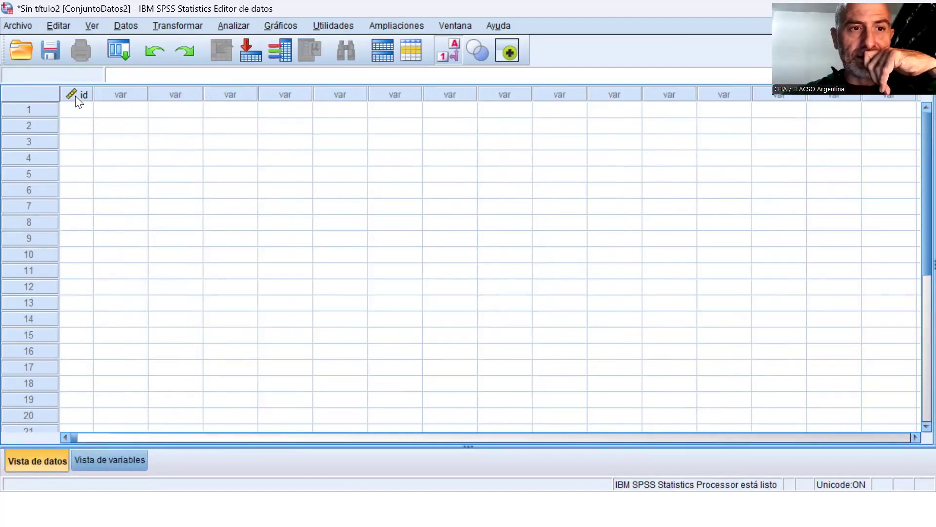
Add a second variable named sexo and review its type options, leaving it as Numérico
left_click(113, 462)
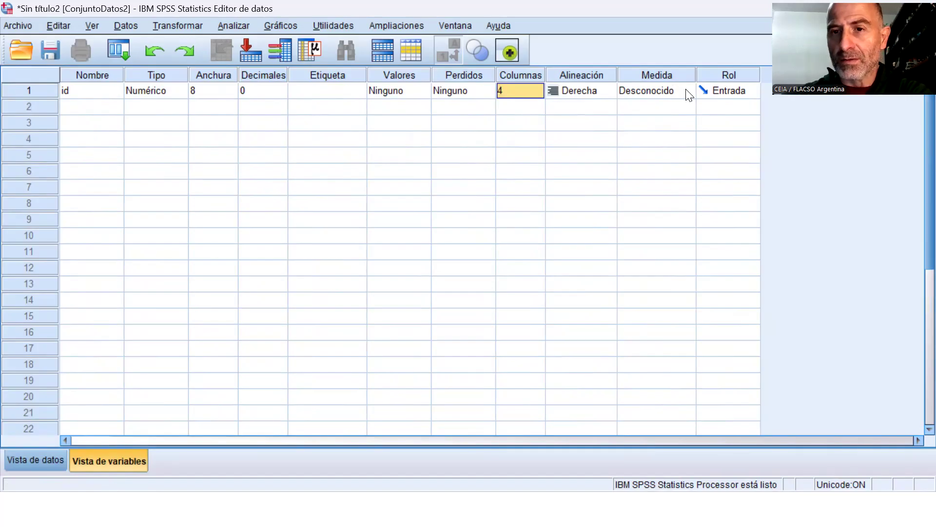
left_click(93, 110)
type("sexo")
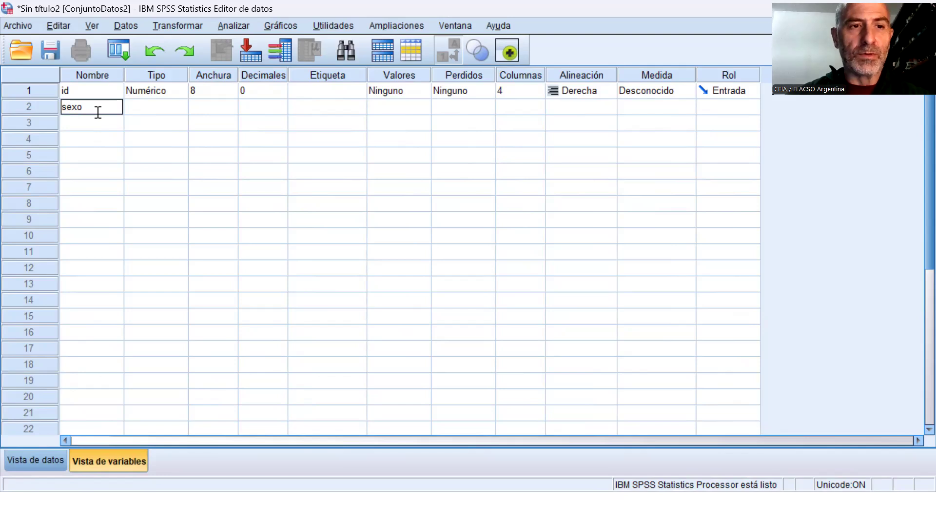
key("Tab")
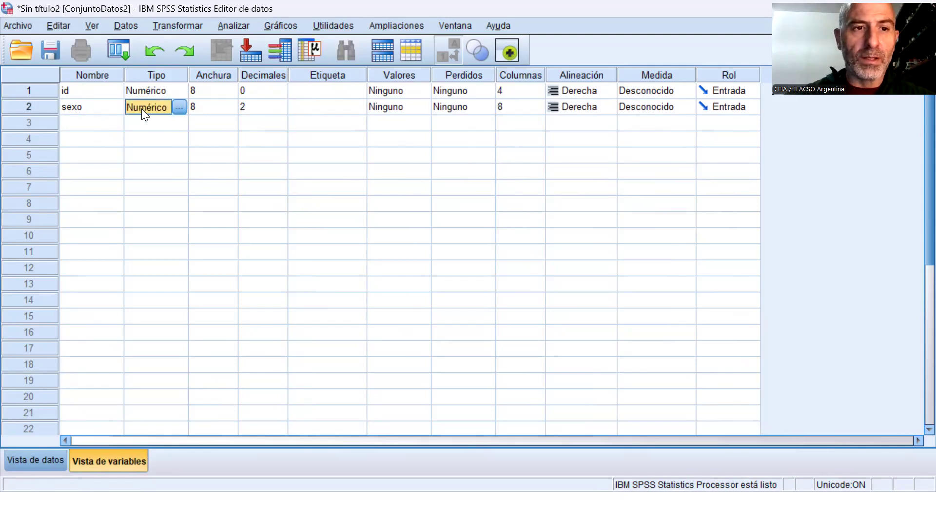
left_click(174, 108)
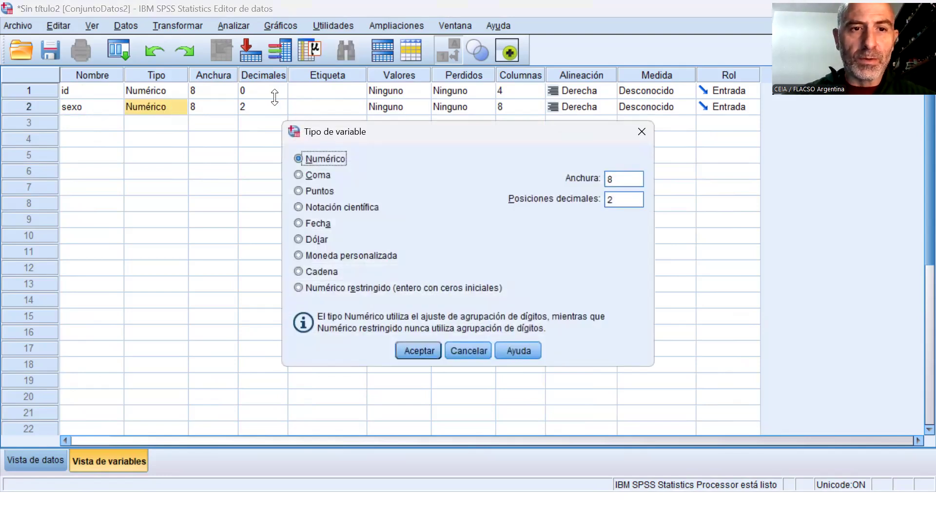
left_click(467, 349)
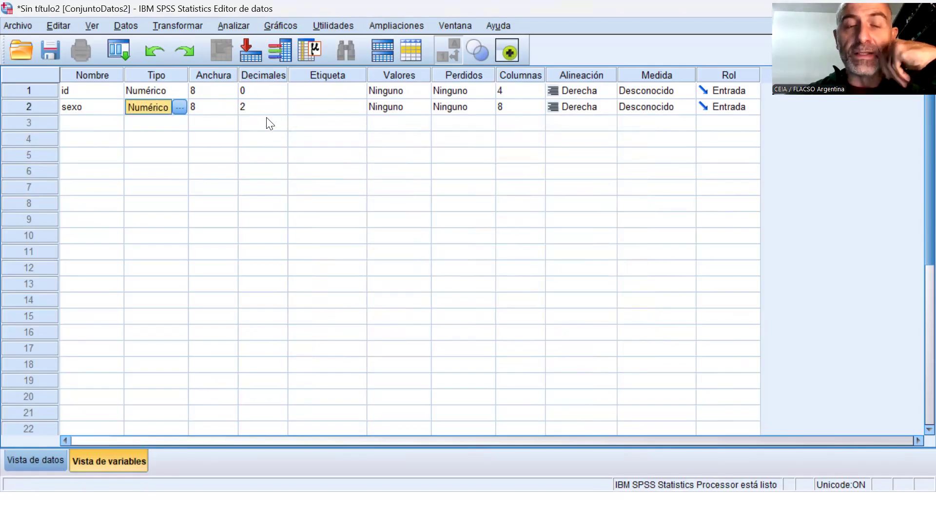
Set the sexo variable's decimals to 0 and its width to 1
left_click(283, 111)
left_click(283, 111)
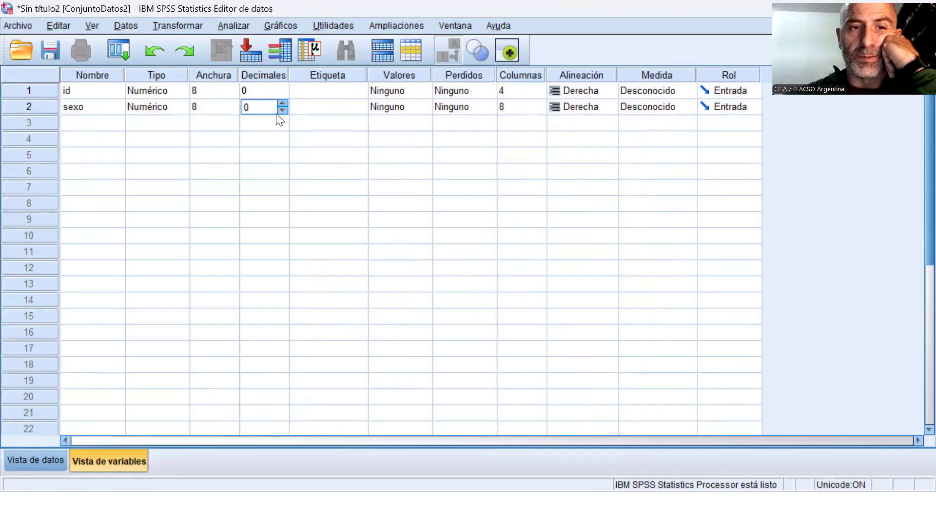
left_click(232, 111)
left_click(232, 110)
left_click(232, 110)
left_click(232, 110)
left_click(233, 110)
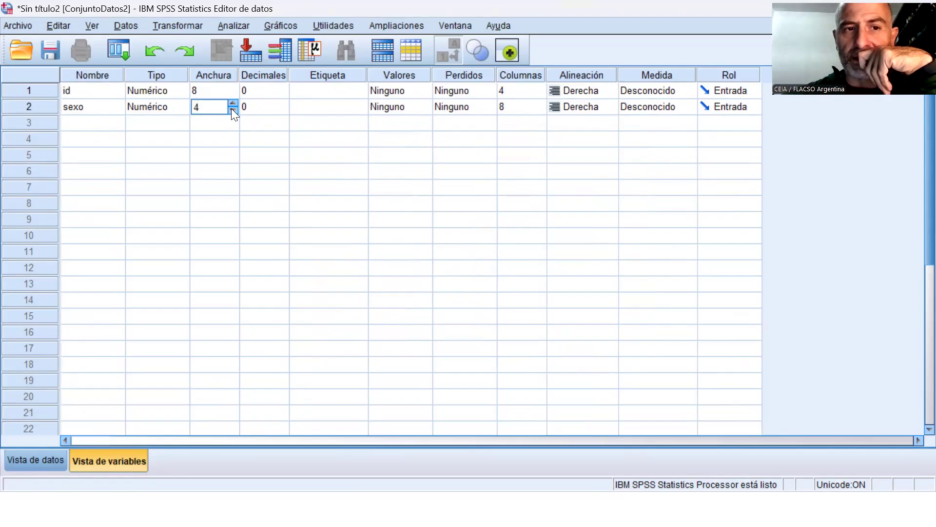
left_click(232, 111)
left_click(232, 110)
left_click(232, 110)
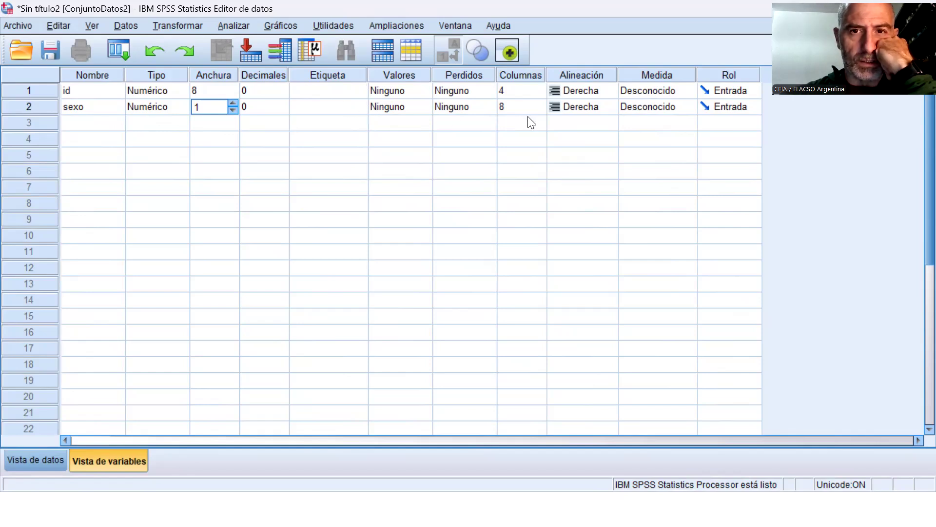
Set the measurement level of the sexo variable to Nominal
left_click(688, 108)
left_click(688, 107)
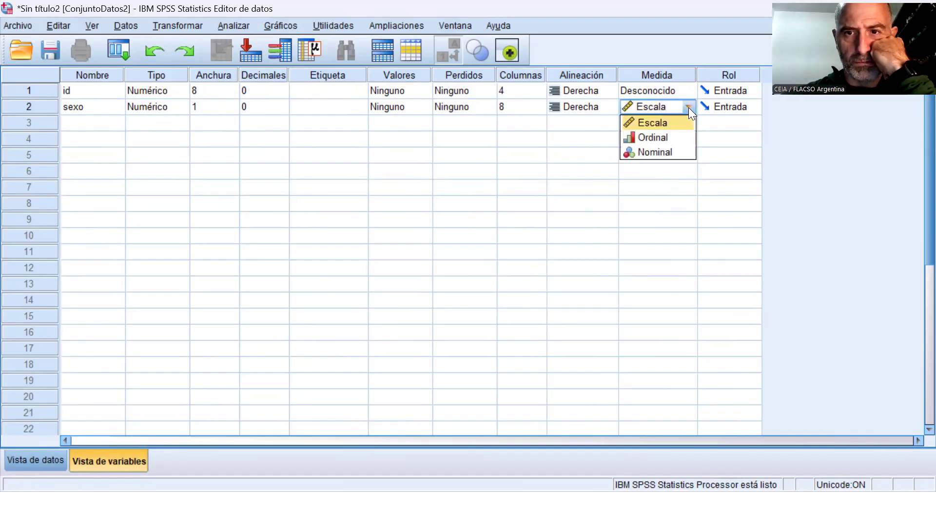
left_click(663, 153)
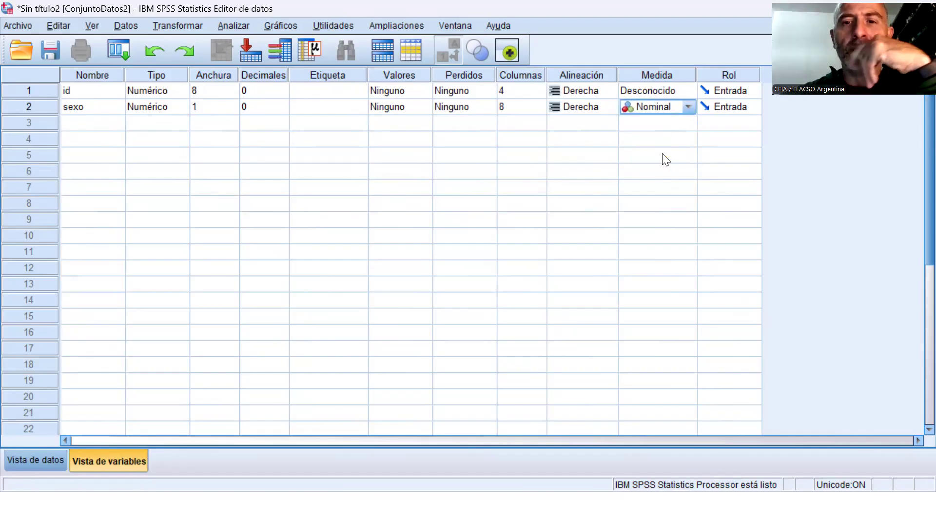
Add a third variable named edad with 0 decimals
left_click(88, 125)
type("edad")
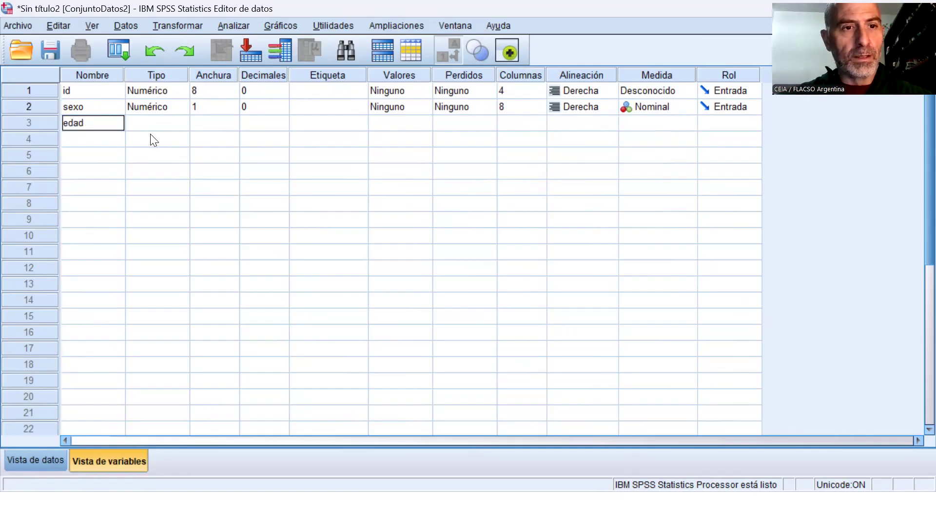
key("Tab")
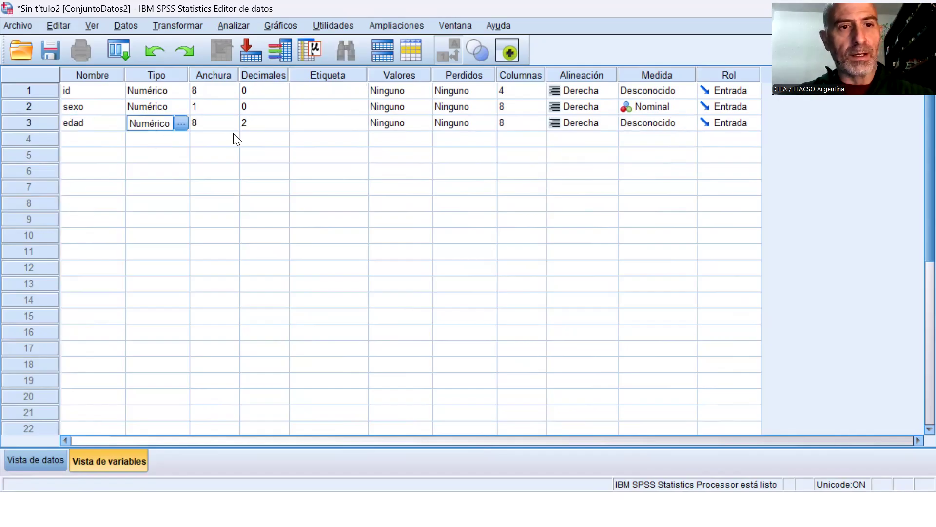
left_click(286, 127)
left_click(285, 127)
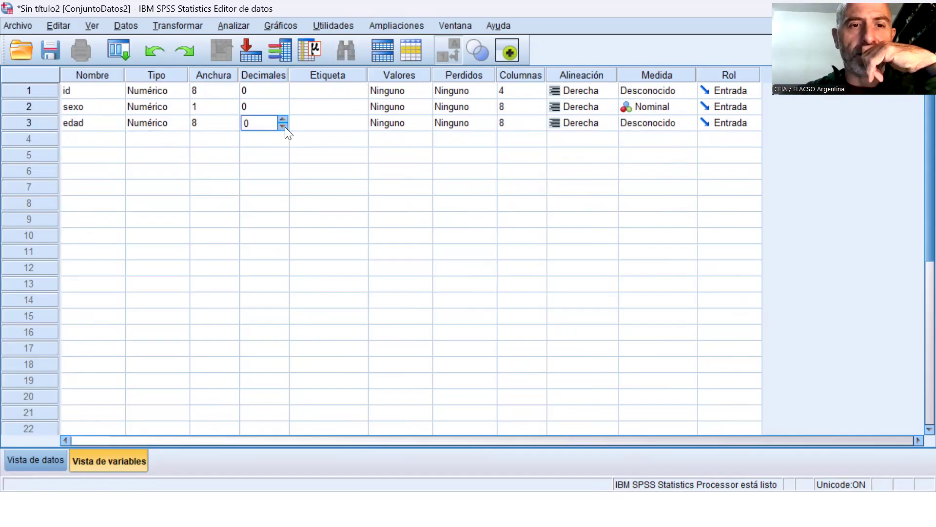
Set the edad variable's width to 2 and its measurement level to Escala
left_click(232, 127)
left_click(232, 127)
left_click(233, 125)
left_click(233, 126)
left_click(232, 126)
left_click(232, 125)
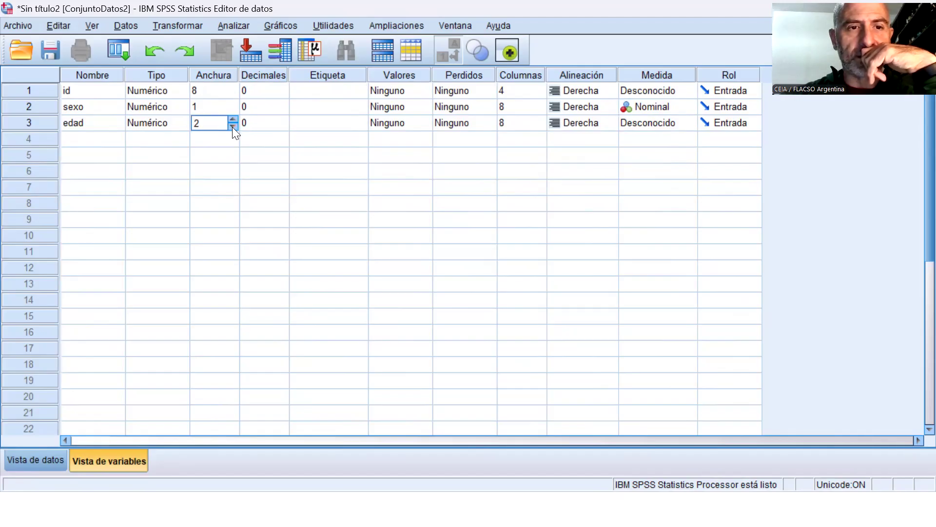
left_click(694, 123)
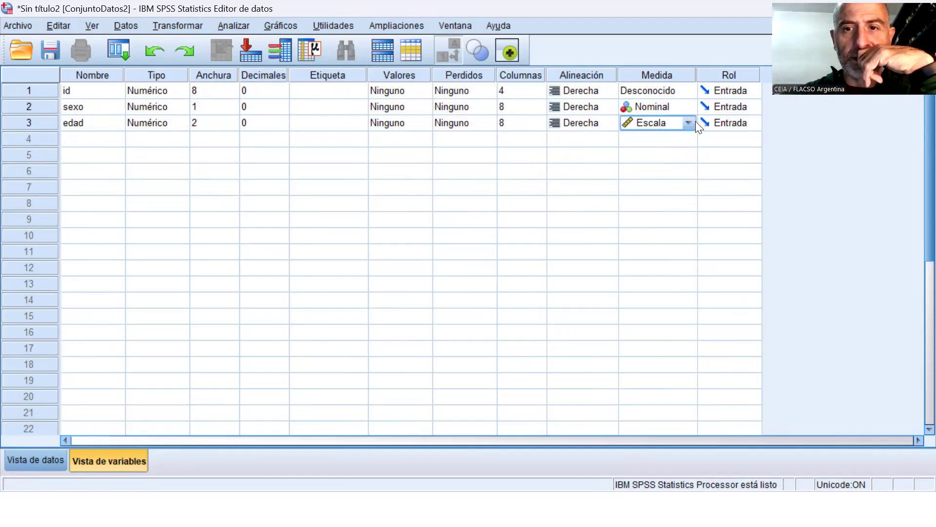
left_click(662, 154)
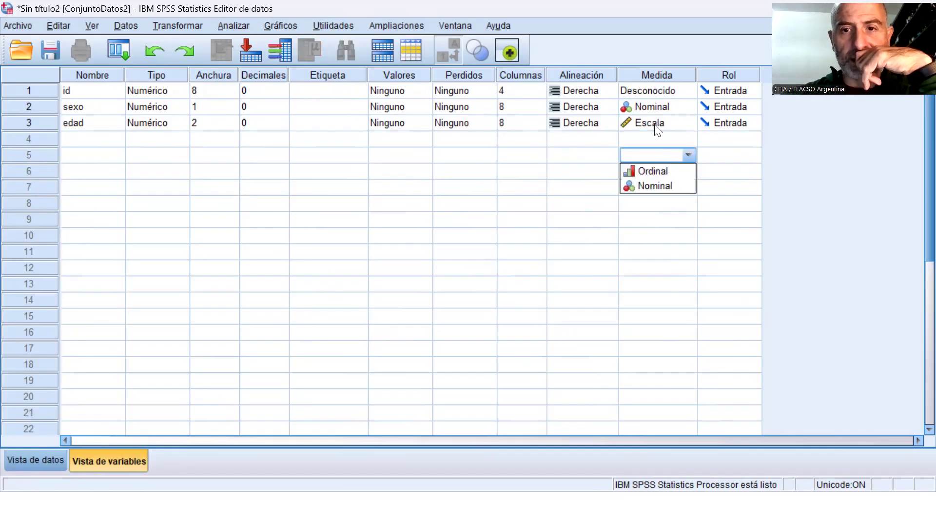
Insert a new variable directly above sexo in the variable definitions
left_click(87, 139)
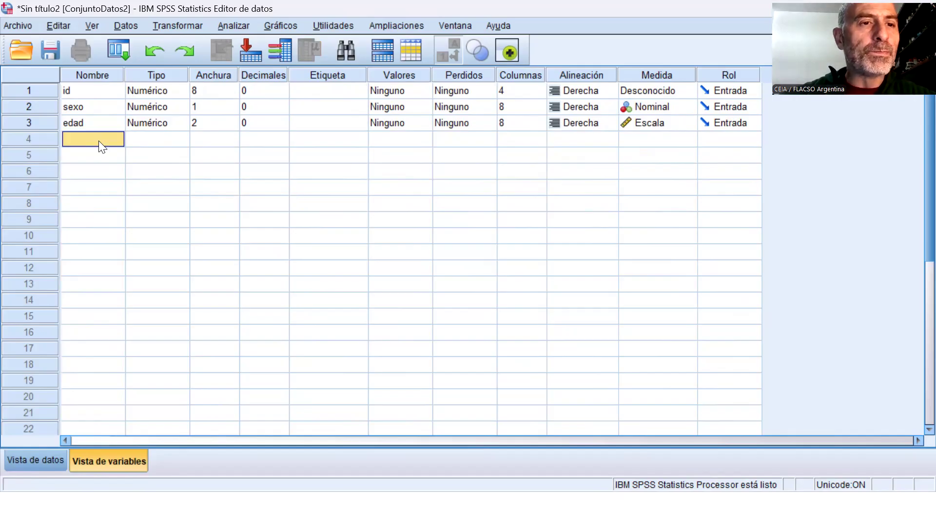
left_click(41, 105)
right_click(41, 106)
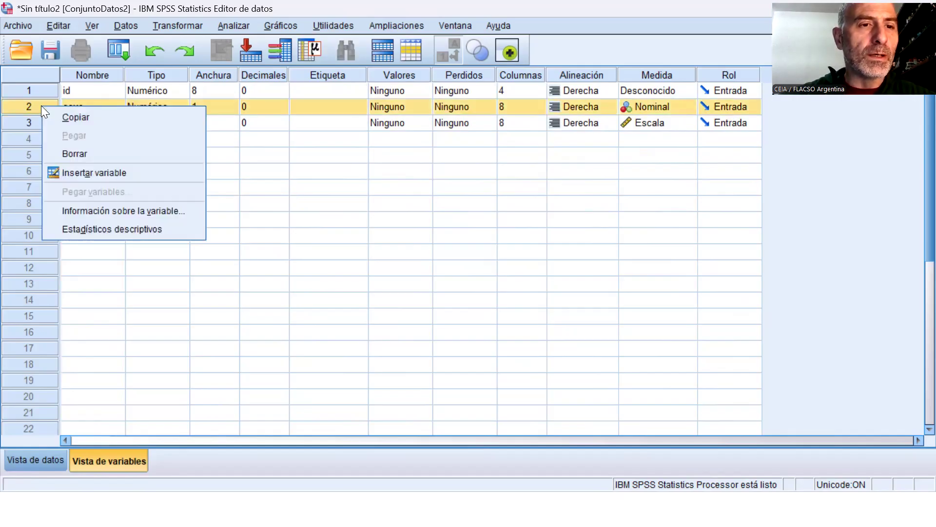
left_click(108, 174)
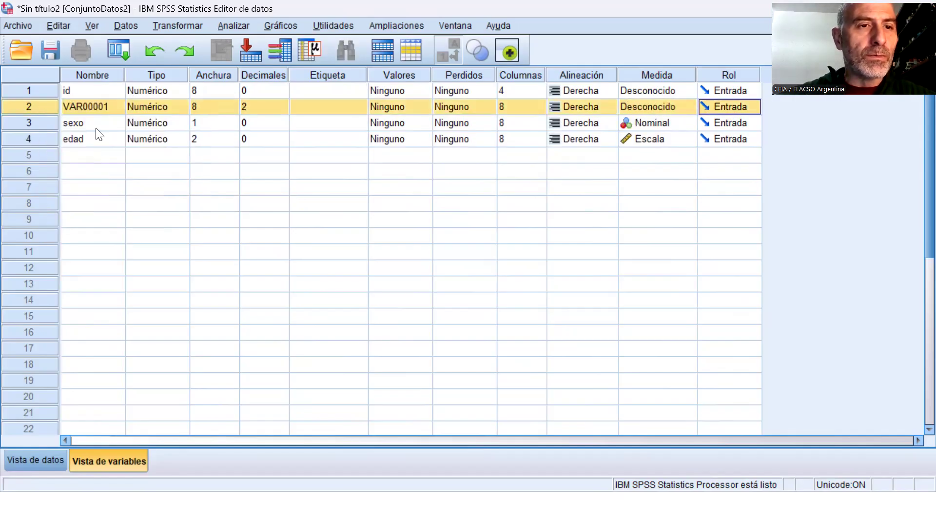
Rename the newly inserted variable above sexo as nombre
left_click(77, 113)
left_click(97, 186)
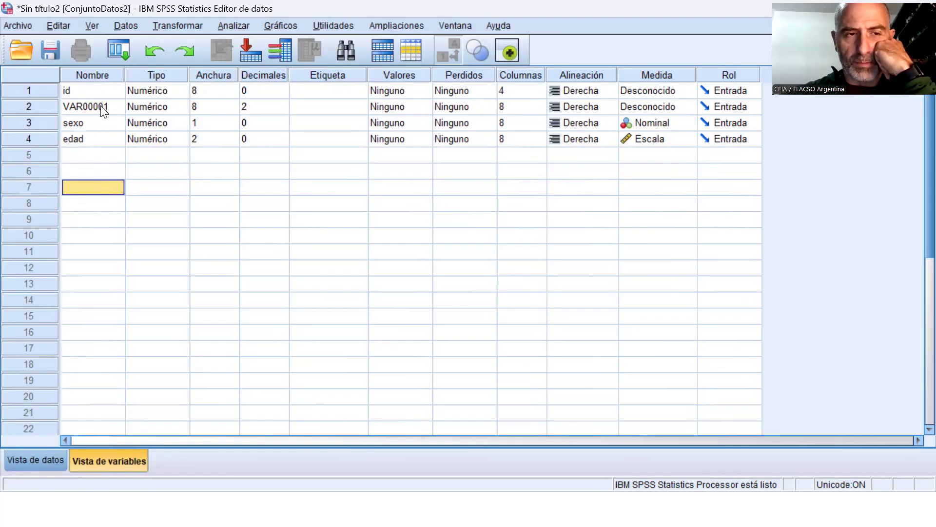
left_click(101, 105)
left_click(101, 106)
left_click_drag(111, 106, 46, 109)
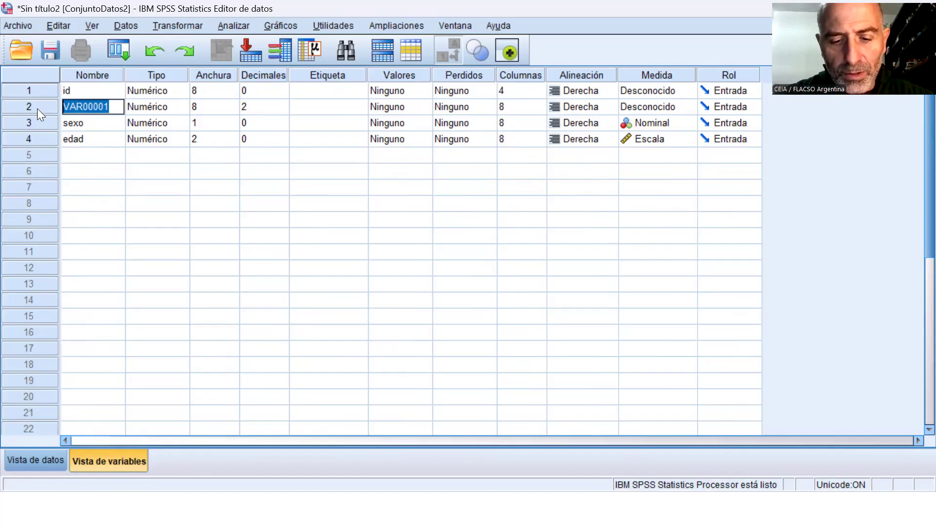
type("nombre")
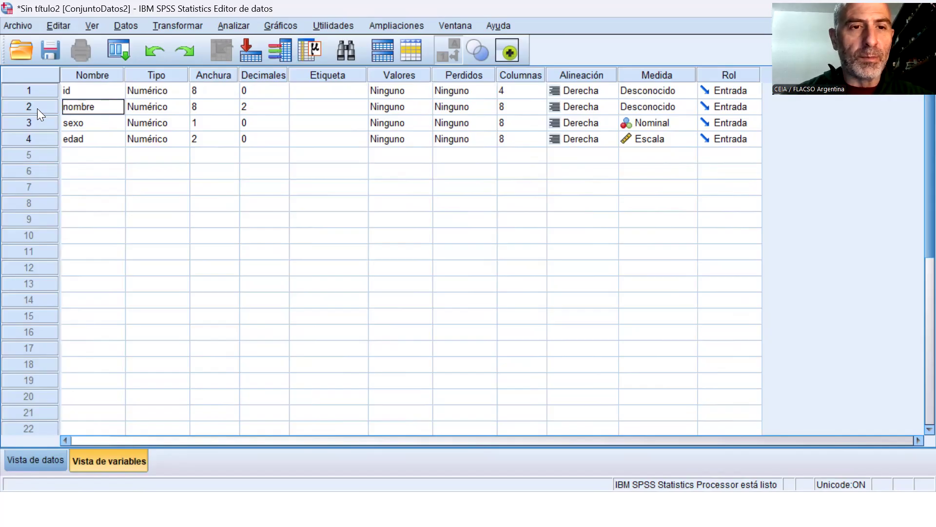
key("Return")
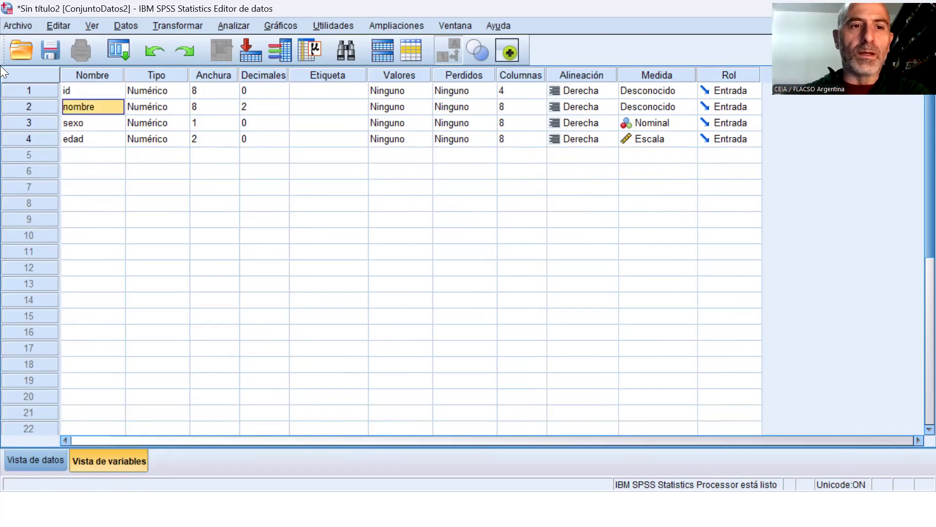
Change the nombre variable's type to Cadena with a length of 50 characters
left_click(173, 105)
left_click(182, 106)
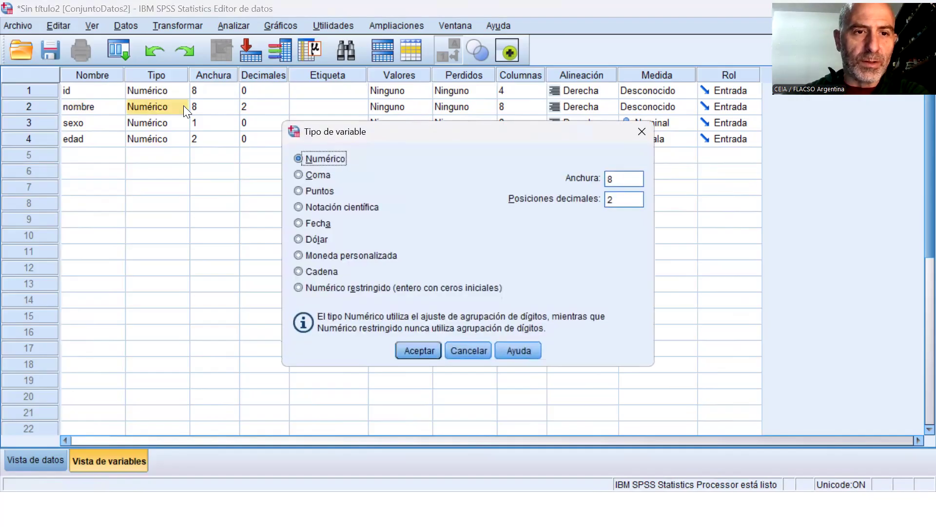
left_click(316, 270)
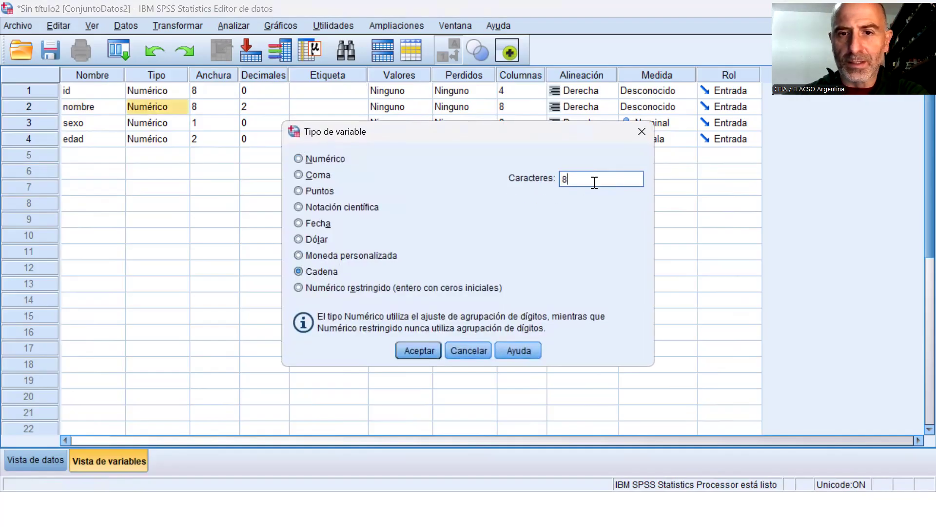
left_click_drag(593, 182, 533, 183)
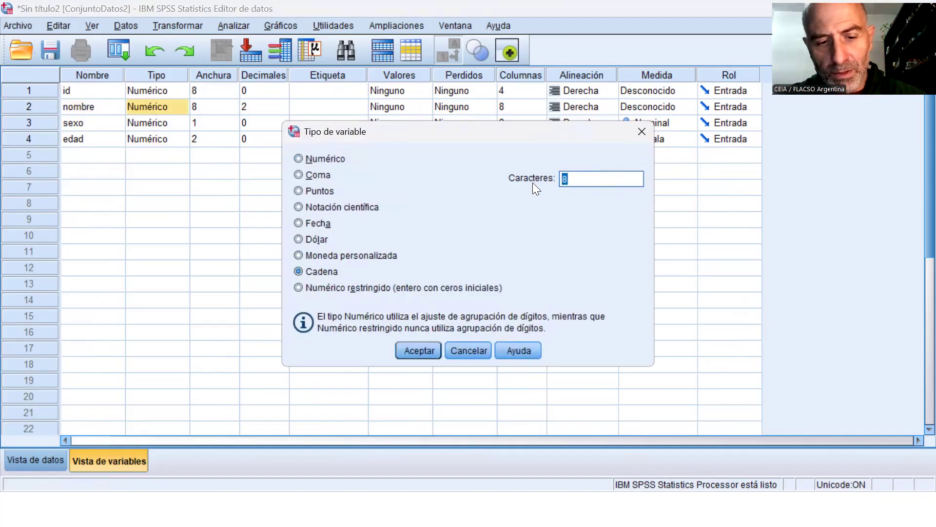
type("30")
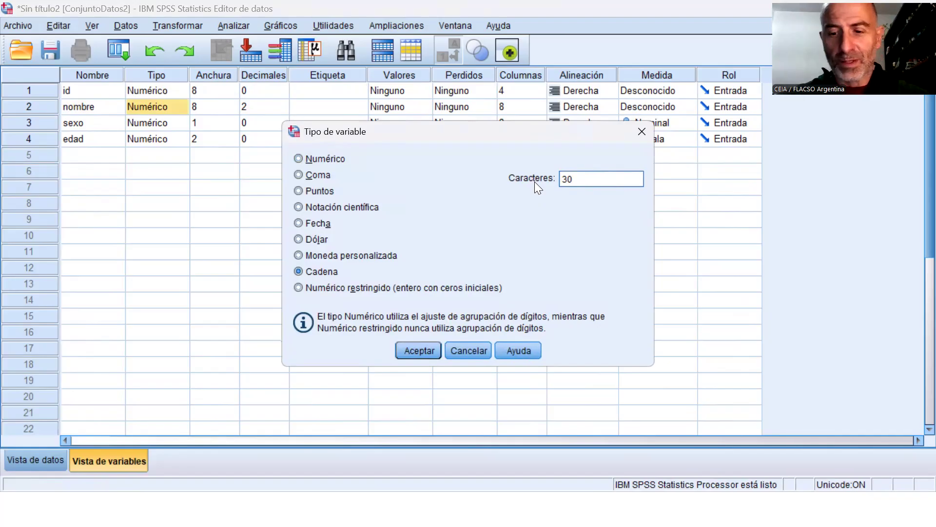
key("BackSpace")
key("BackSpace")
type("50")
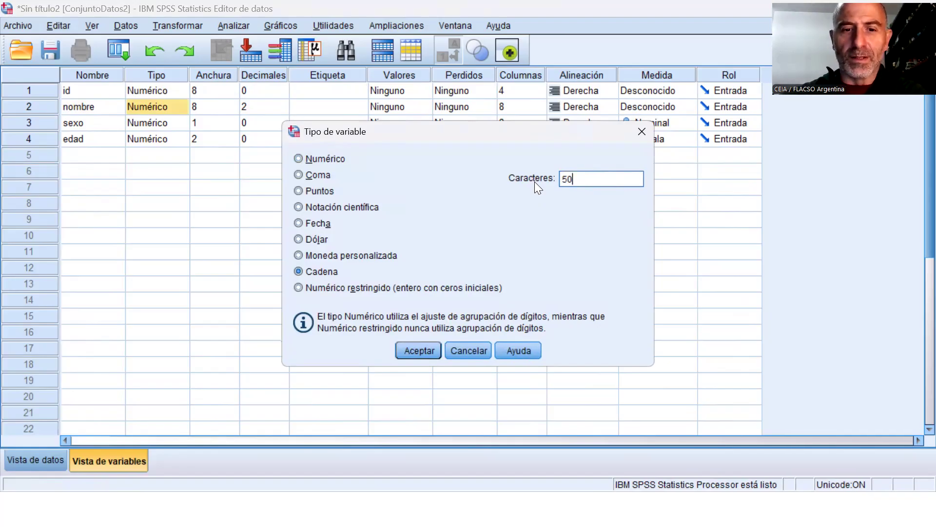
left_click(425, 345)
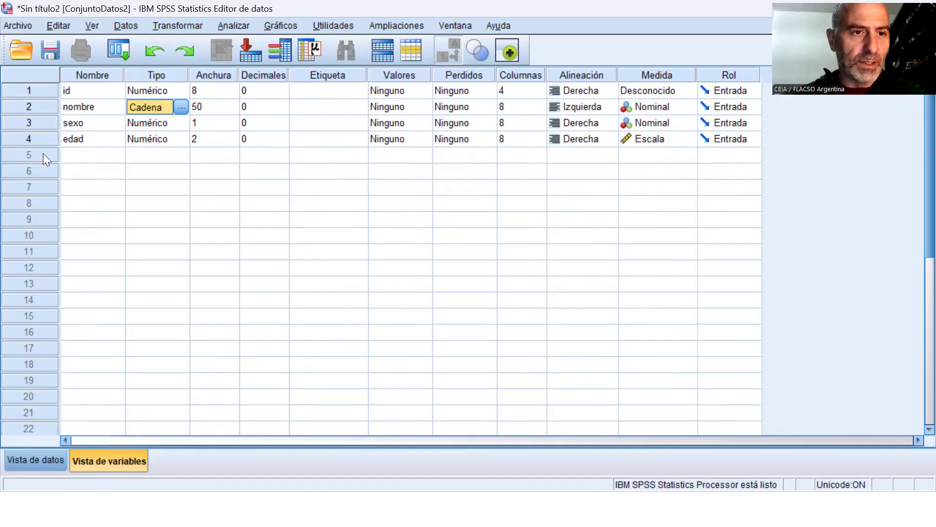
Add a fifth variable named nivel_ed below edad
left_click(98, 156)
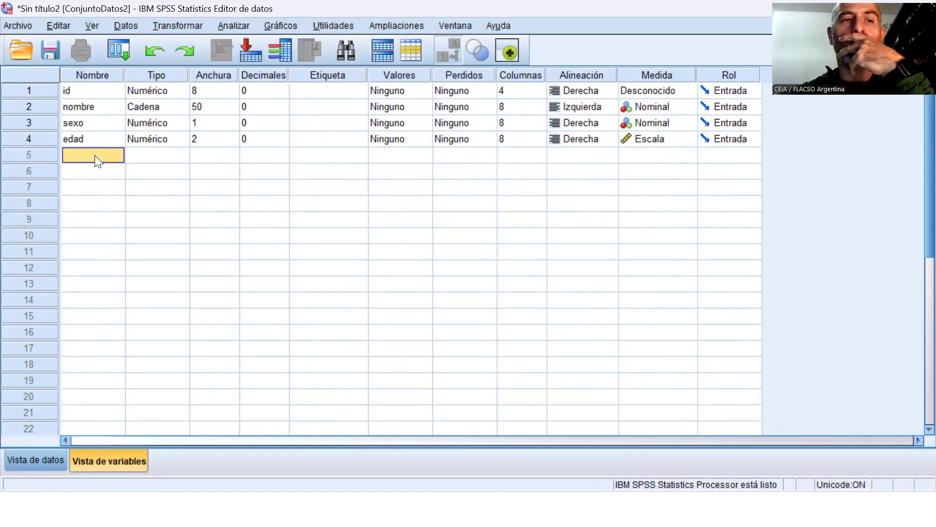
left_click(95, 155)
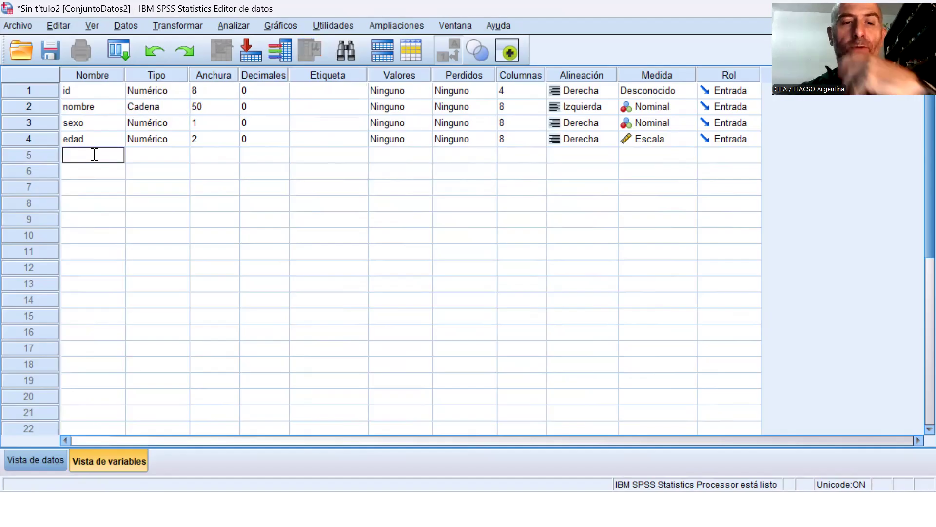
type("nive")
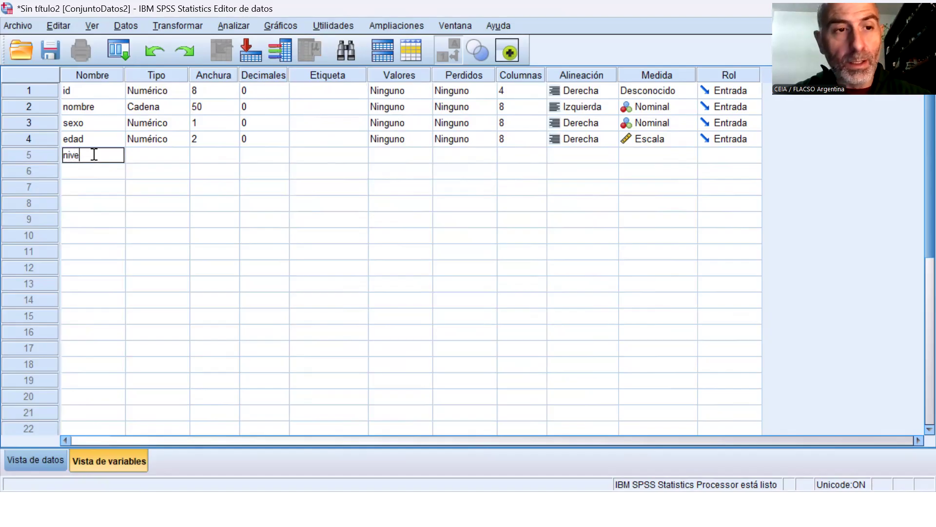
type("l_ed")
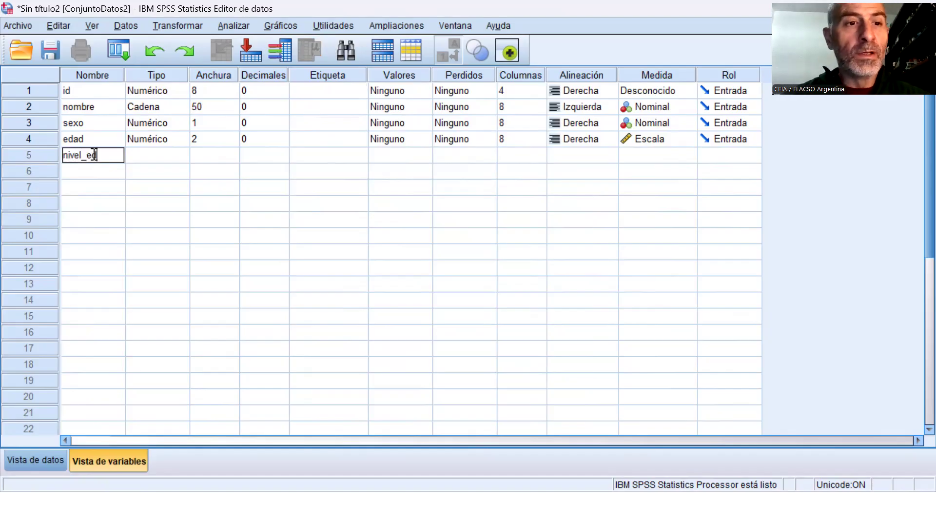
key("Return")
key("Up")
key("Right")
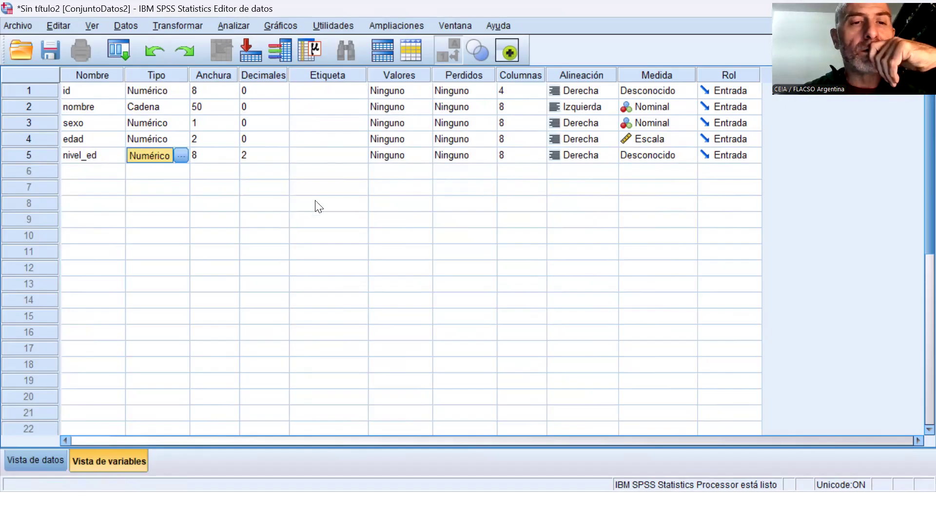
Set the nivel_ed variable's decimals to 0 and its width to 1
left_click(283, 160)
left_click(284, 160)
left_click(283, 160)
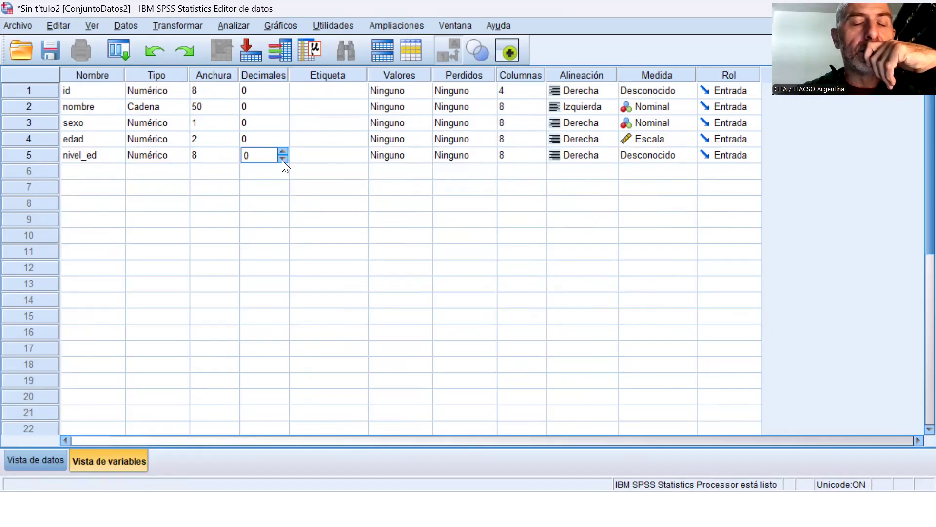
left_click(234, 161)
left_click(235, 161)
left_click(234, 161)
left_click(234, 161)
left_click(234, 161)
left_click(235, 161)
left_click(234, 161)
left_click(234, 161)
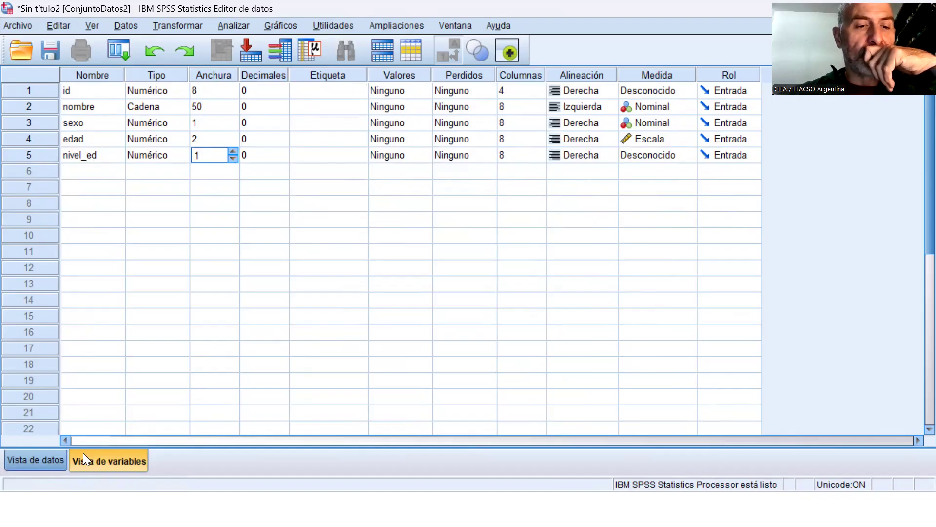
Switch to the data view and enter the id values 1, 2, 3 and 4 for the first four cases
left_click(54, 458)
left_click(88, 116)
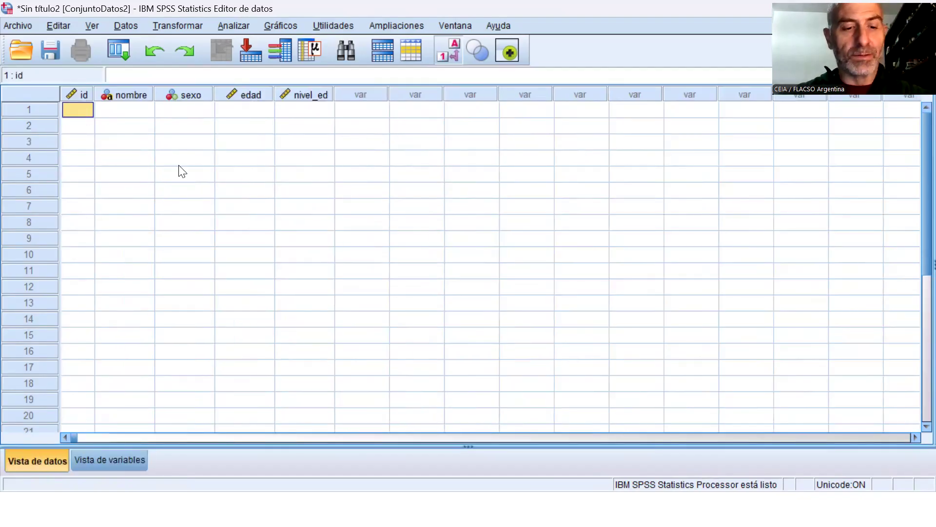
type("1")
key("Return")
type("2")
key("Return")
type("3")
key("Return")
type("4")
key("Tab")
Fill in a first name for each of the four cases in the nombre variable
key("Up")
key("Up")
key("Up")
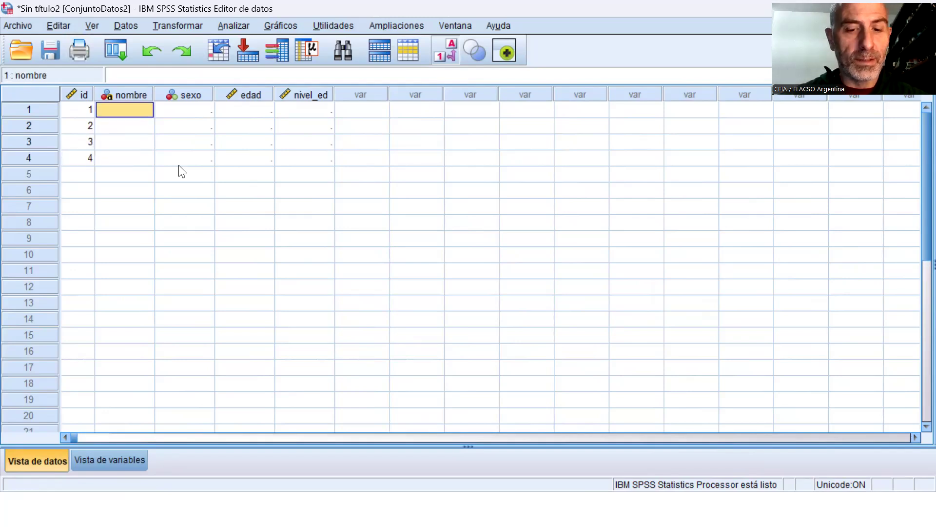
type("juan")
key("Return")
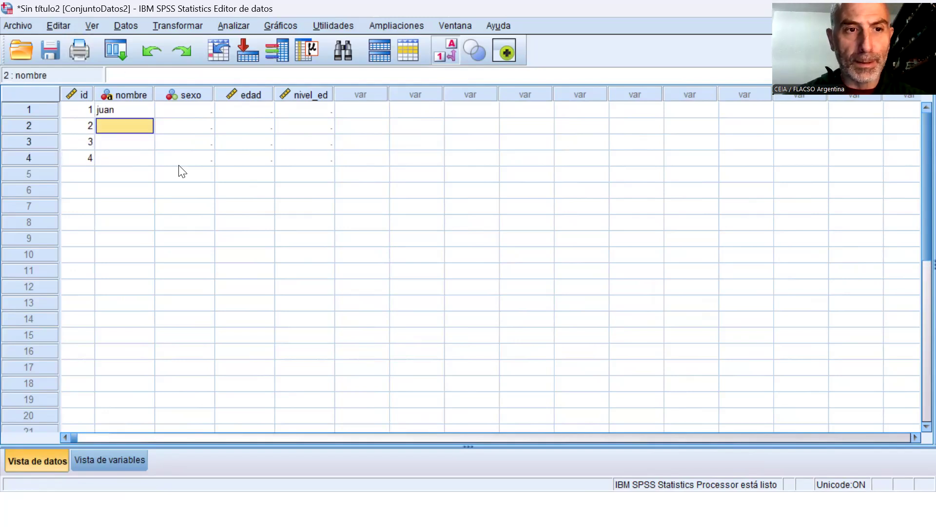
type("pedro")
key("Return")
type("maria")
key("Return")
type("sofia")
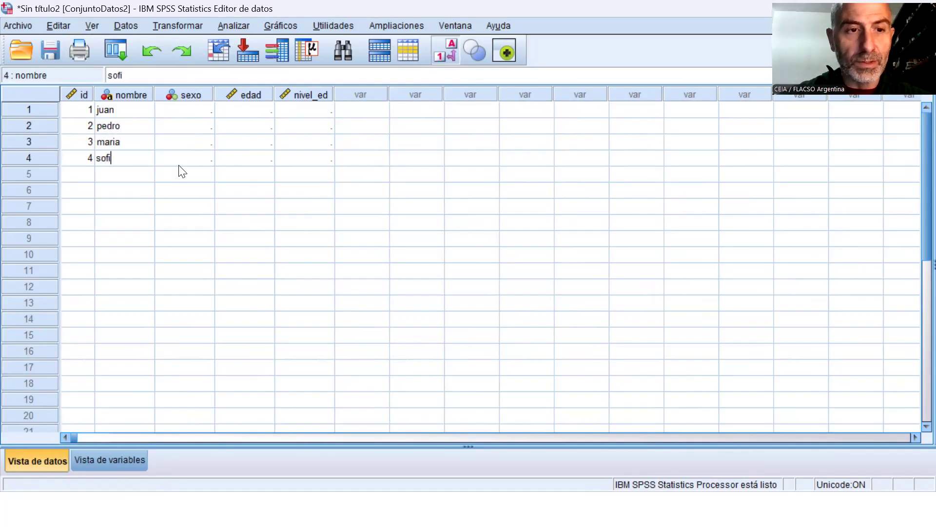
key("Tab")
Enter the sexo codes 1, 1, 2 and 2 for cases 1 to 4
key("Up")
key("Up")
key("Up")
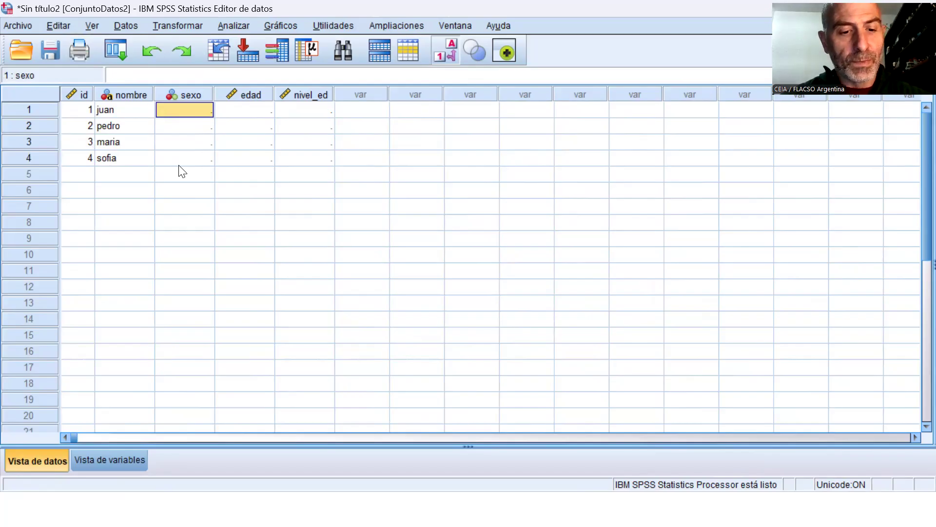
type("1")
key("Return")
type("1")
key("Return")
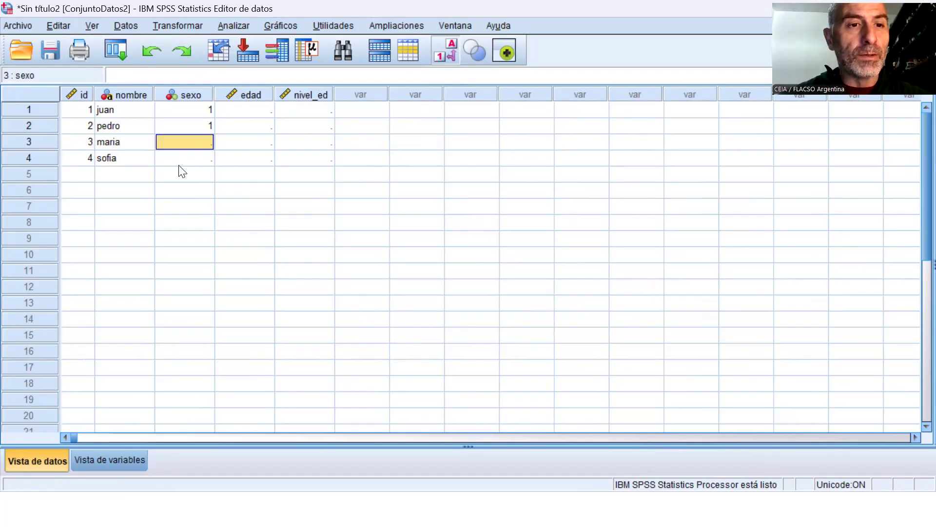
type("2")
key("Return")
type("2")
key("Tab")
Enter the edad values 45, 32, 87 and 15 for cases 1 to 4
key("Up")
key("Up")
key("Up")
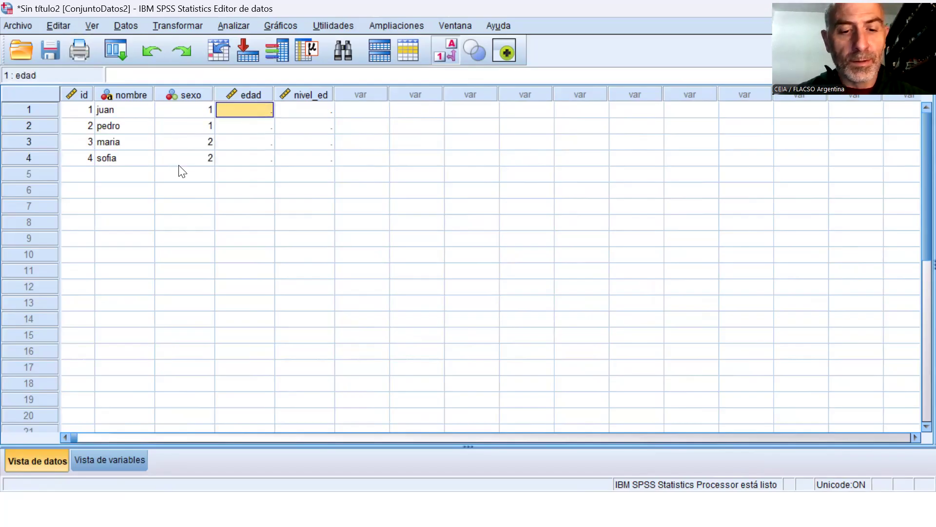
type("45")
key("Return")
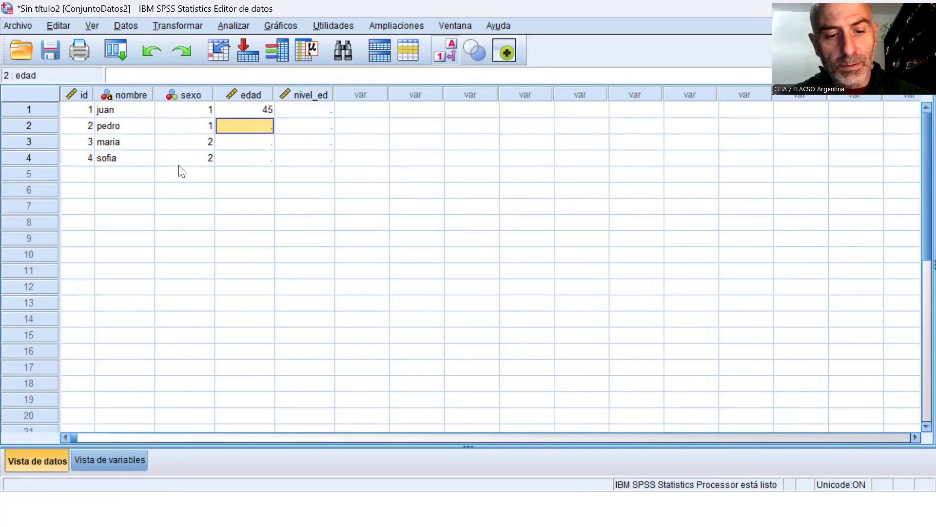
type("32")
key("Return")
type("87")
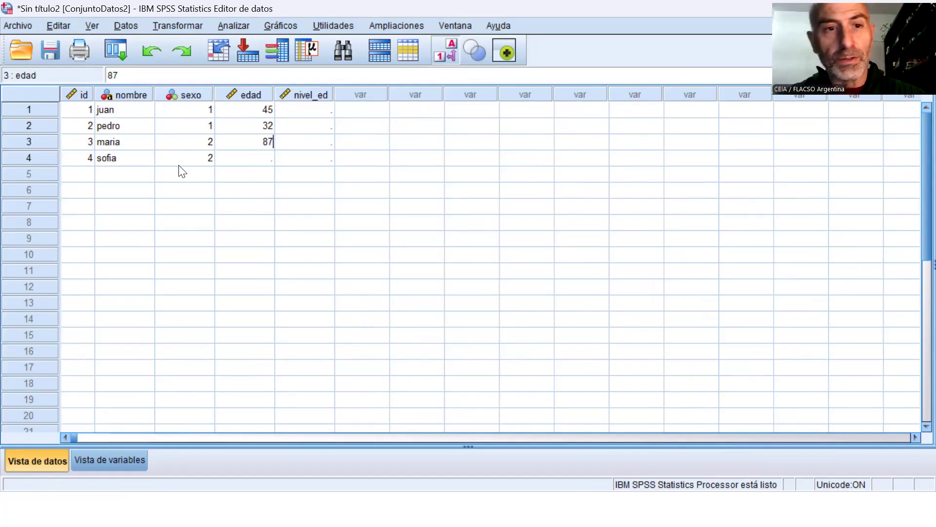
key("Return")
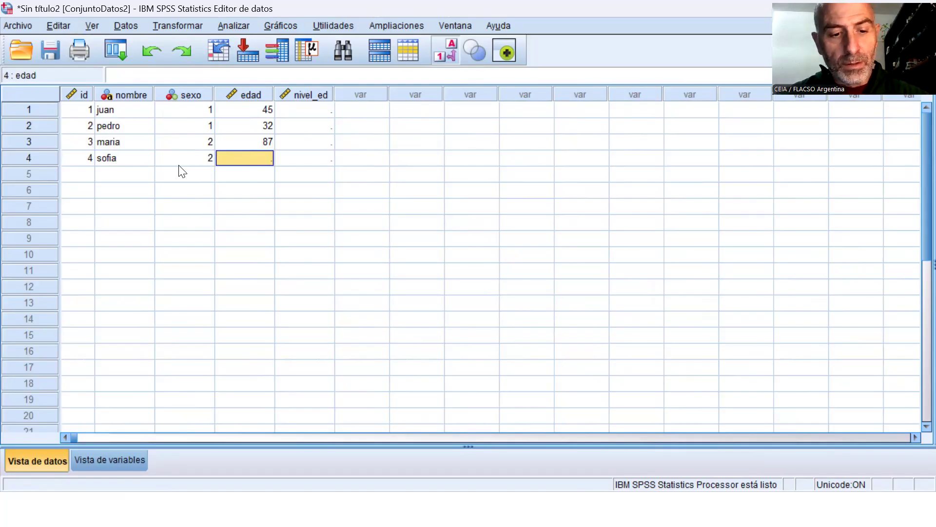
type("15")
key("Tab")
Enter the nivel_ed codes 1, 2, 3 and 4 for cases 1 to 4
key("Up")
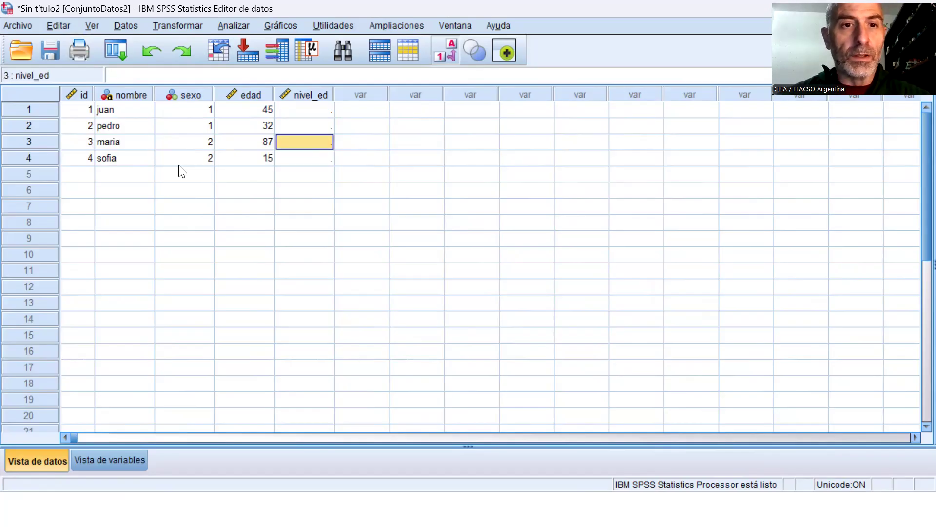
key("Up")
key("Up")
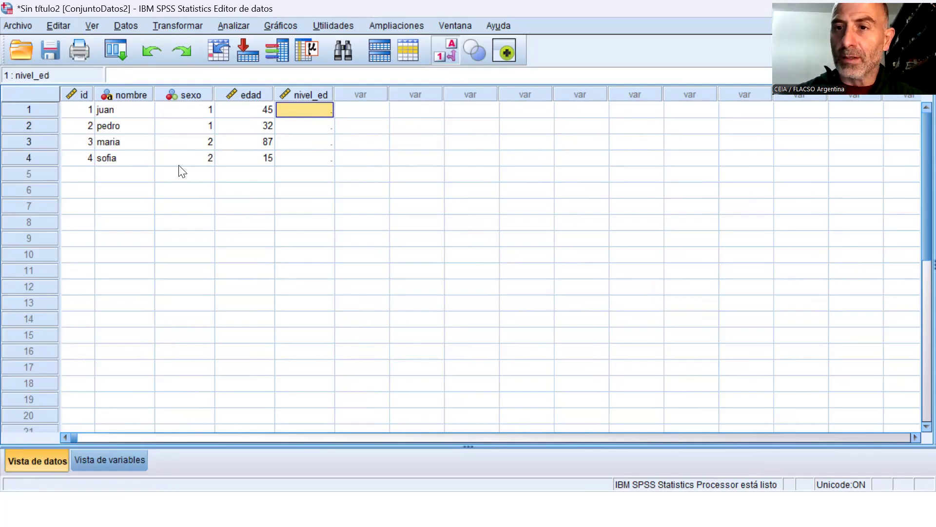
type("1")
key("Return")
type("2")
key("Return")
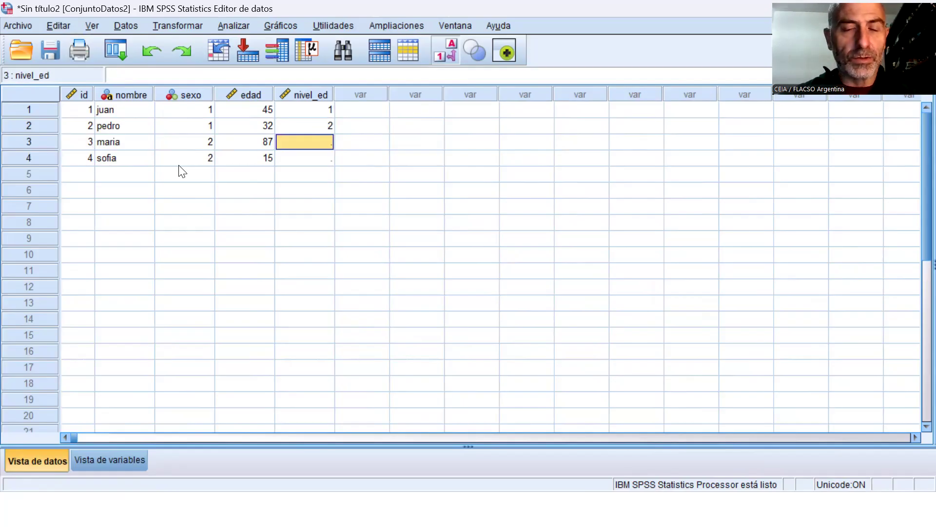
type("3")
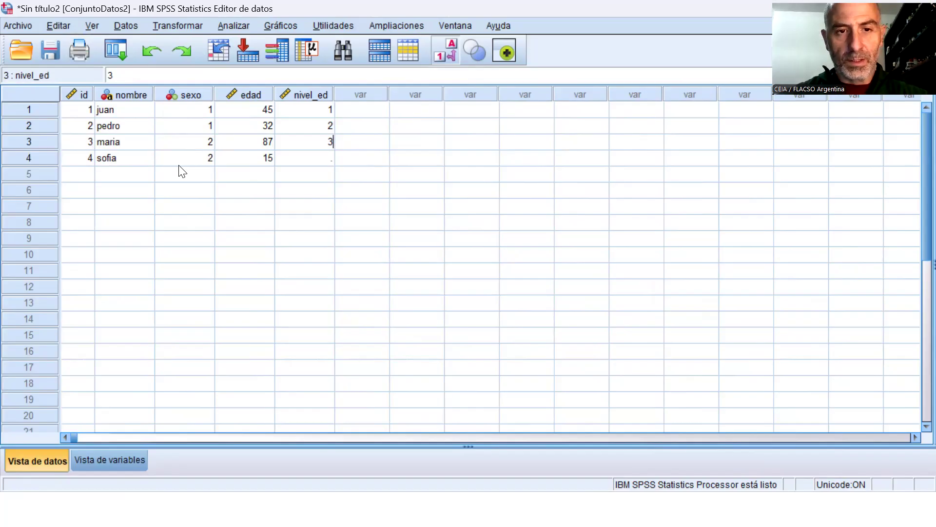
key("Return")
type("4")
key("Return")
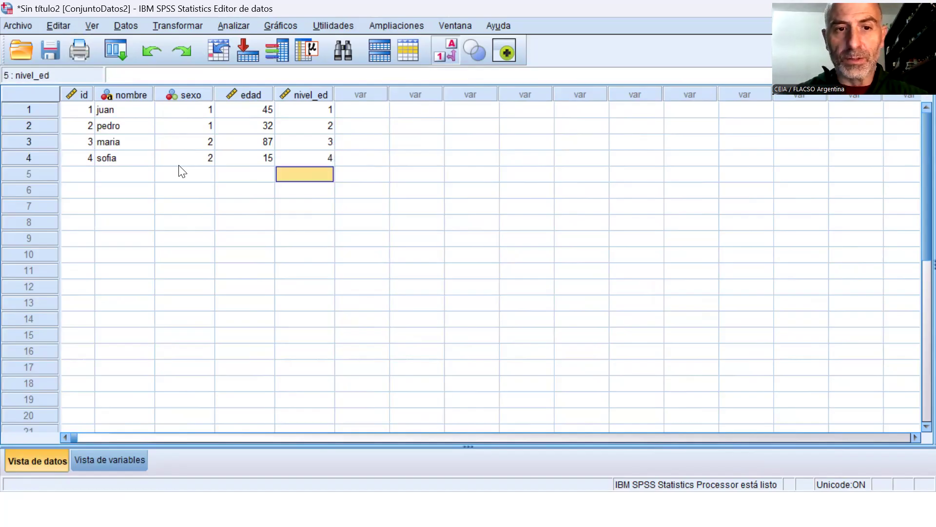
key("Up")
key("Up")
key("Up")
key("Up")
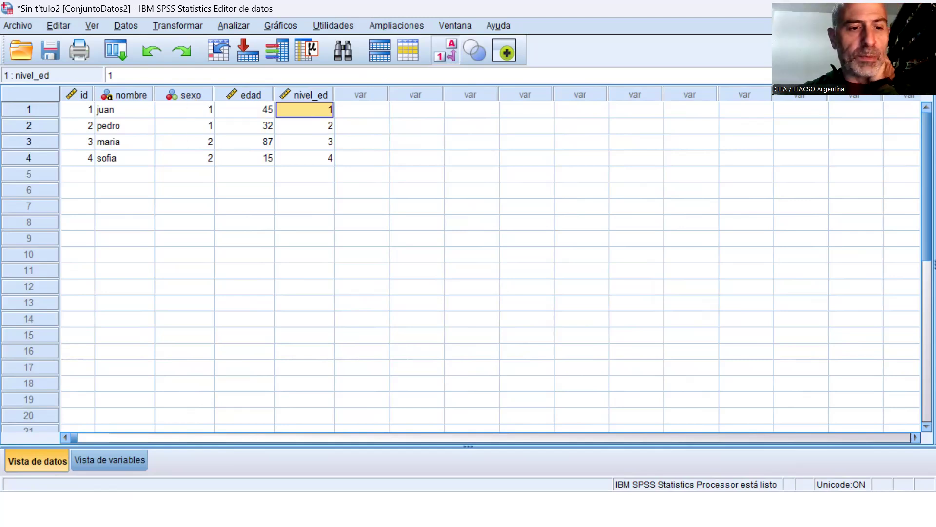
Return to the variable definitions, then switch to the seminar's slide presentation
left_click(140, 459)
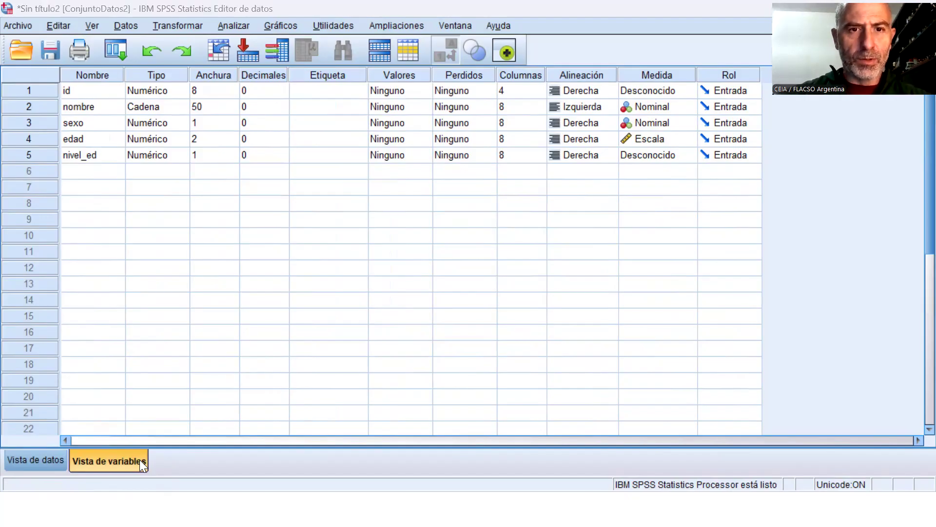
key("alt+Tab")
key("alt+Tab")
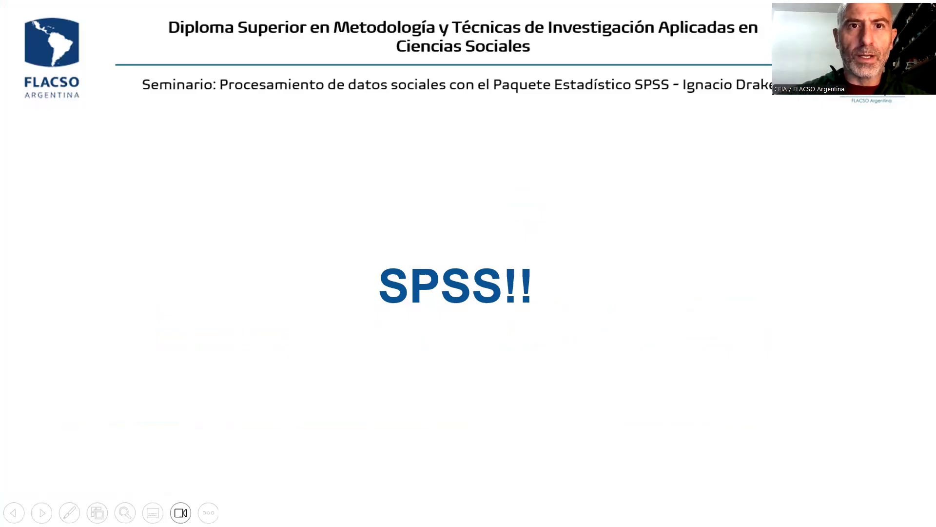
key("Right")
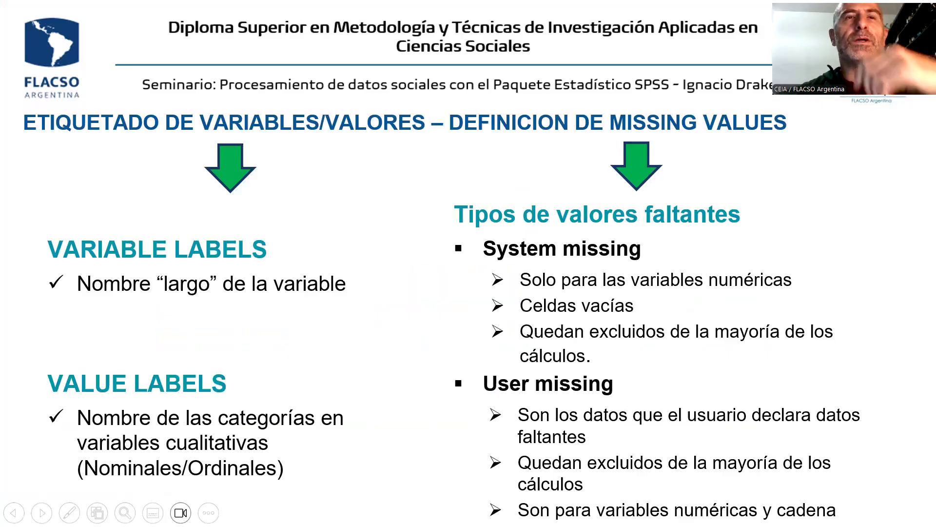
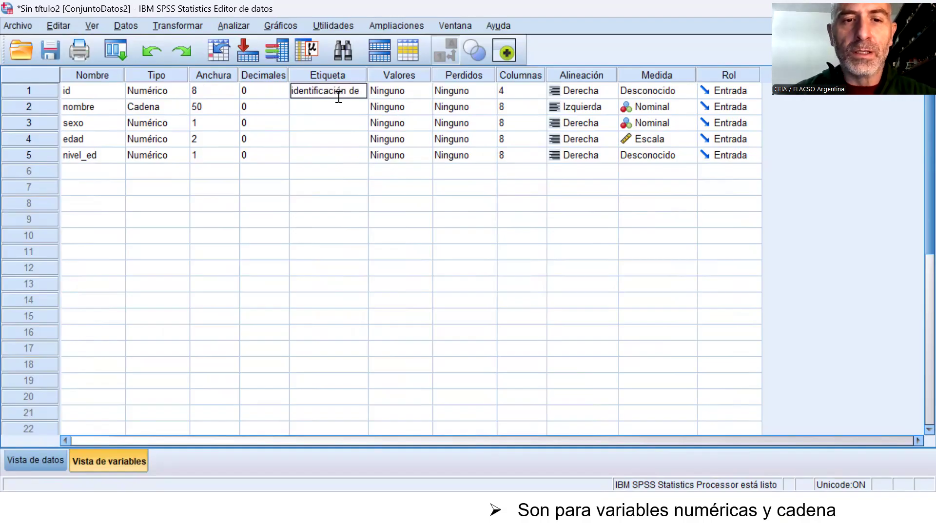
Label the id variable "identificación del entrevistado" and the nombre variable "nombre del entrevista"
type("l entre")
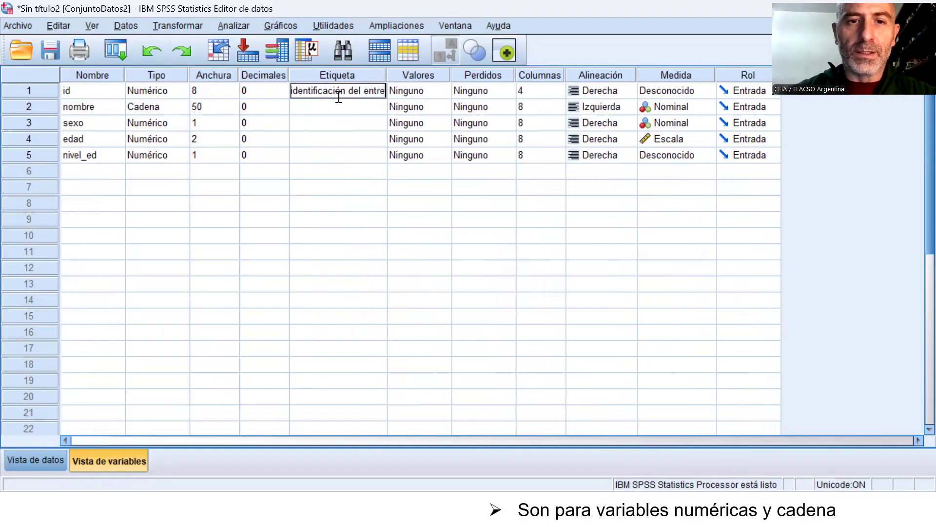
type("vistado")
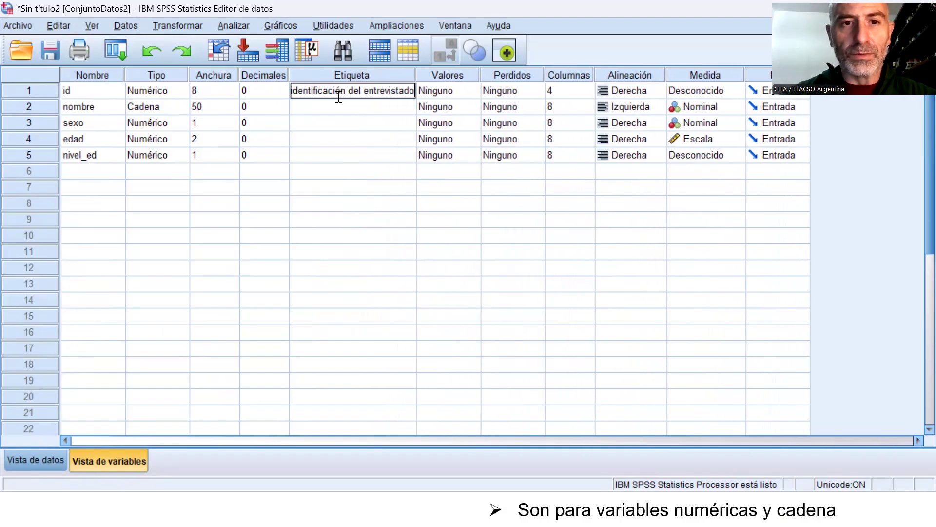
key("Return")
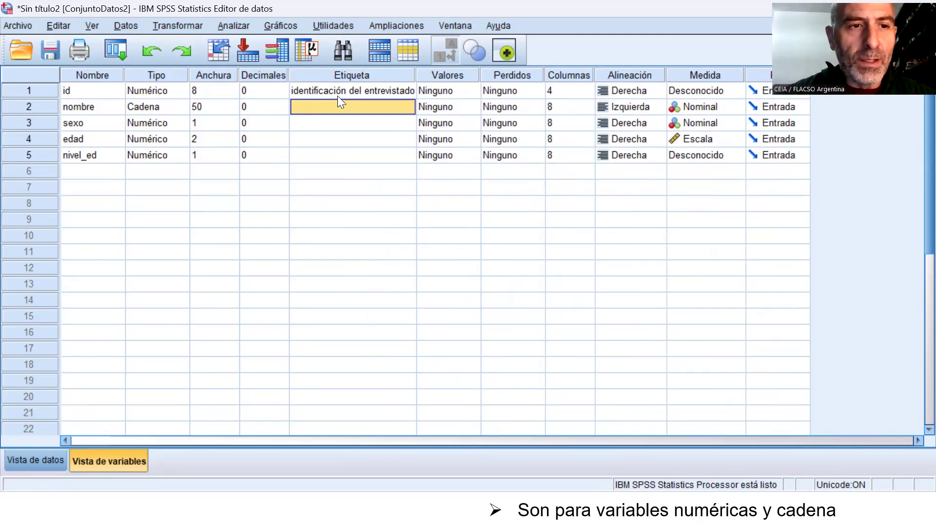
type("nombre d")
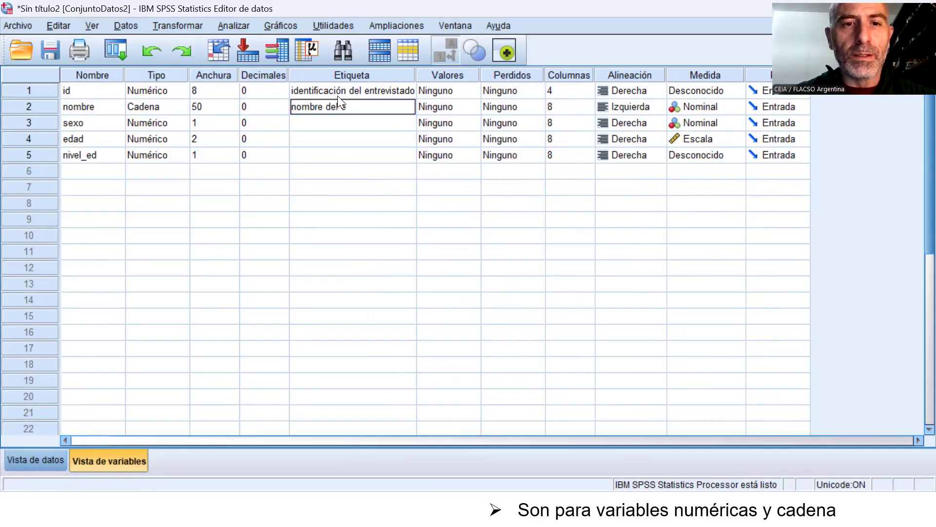
type("el entrevista")
key("Return")
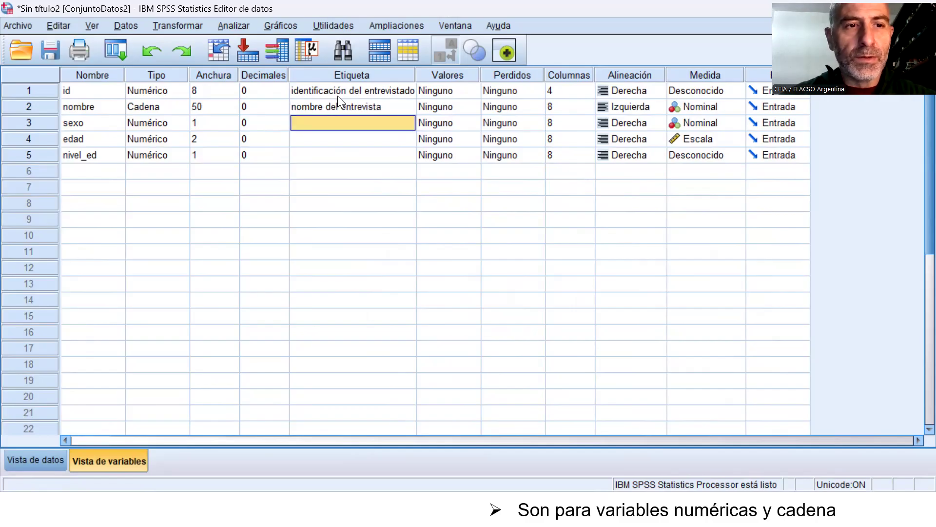
Enter "sexo del entrevistado" as the label of the sexo variable
type("sesc")
key("BackSpace")
key("BackSpace")
type("x")
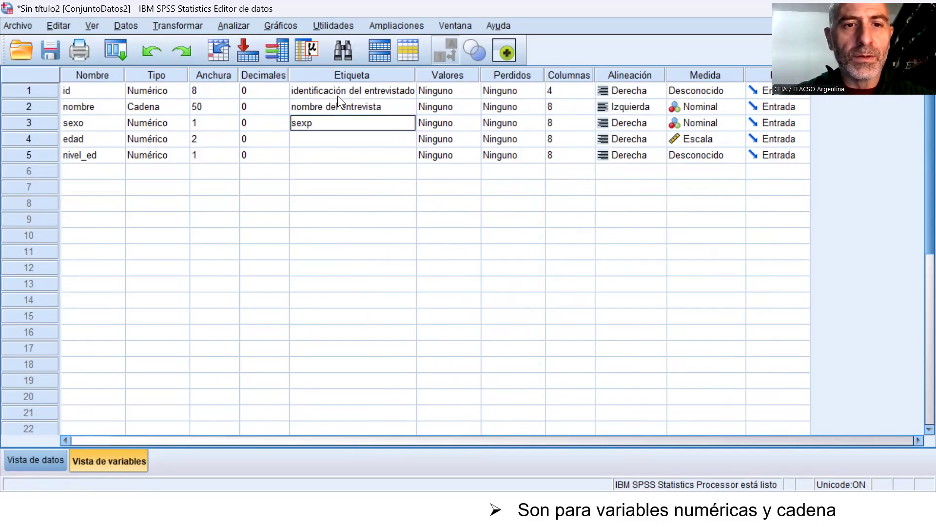
type("o del")
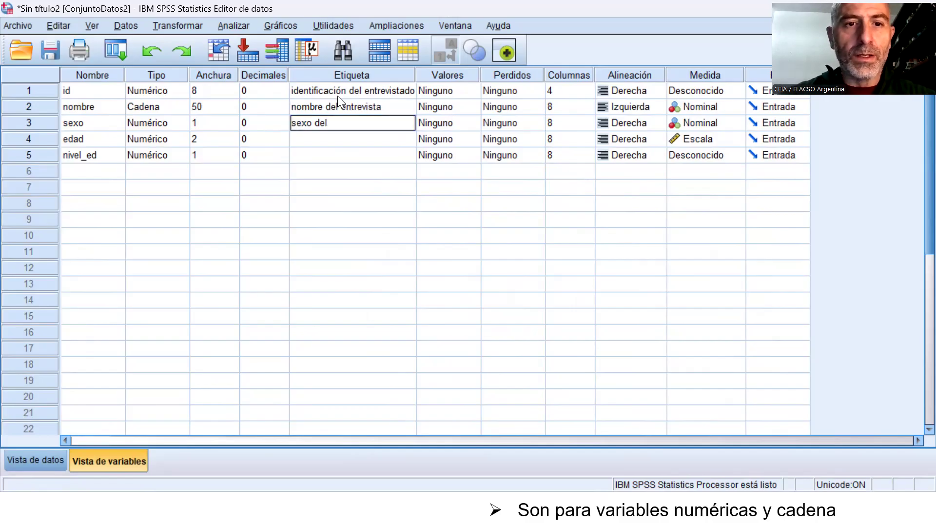
type(" entrevistado")
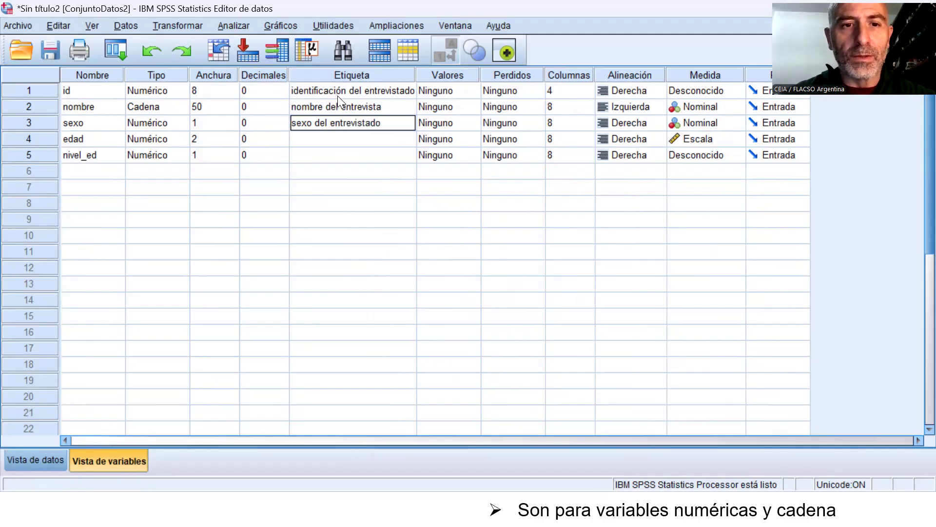
key("Return")
Enter "edad del entrevistado" as the label of the edad variable
type("edad d")
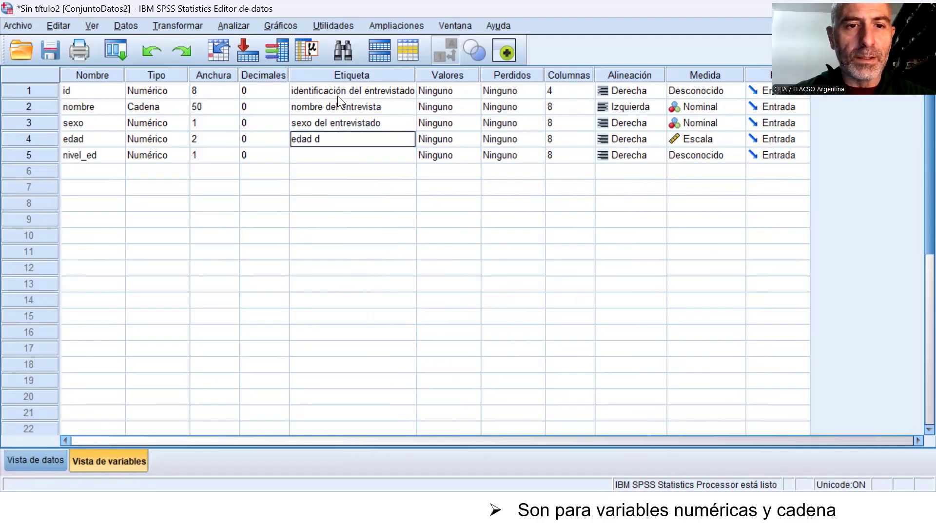
type("el entere")
key("BackSpace")
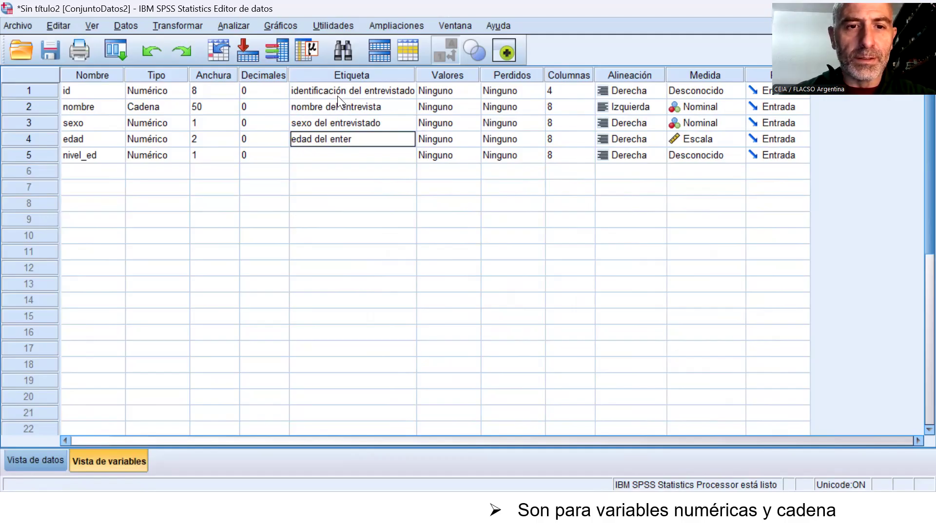
type("e")
key("BackSpace")
key("BackSpace")
key("BackSpace")
type("revistado")
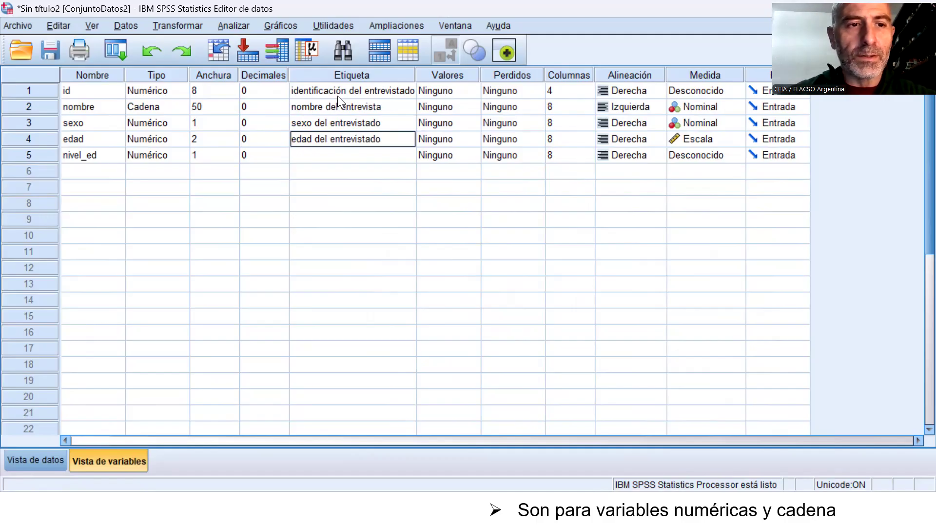
key("Return")
Enter "Nivel educativo del entrevistado" as the label of the nivel_ed variable
type("Nieve")
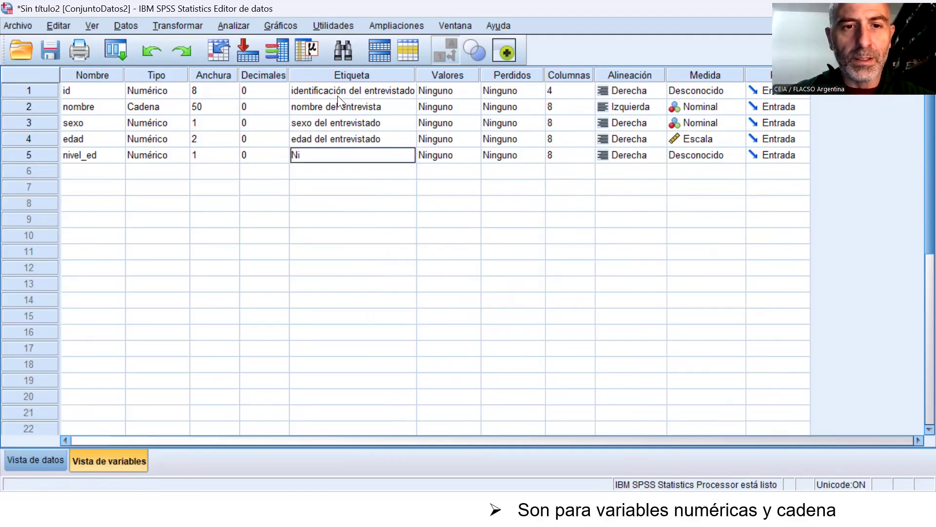
key("BackSpace")
key("BackSpace")
key("BackSpace")
type("vel")
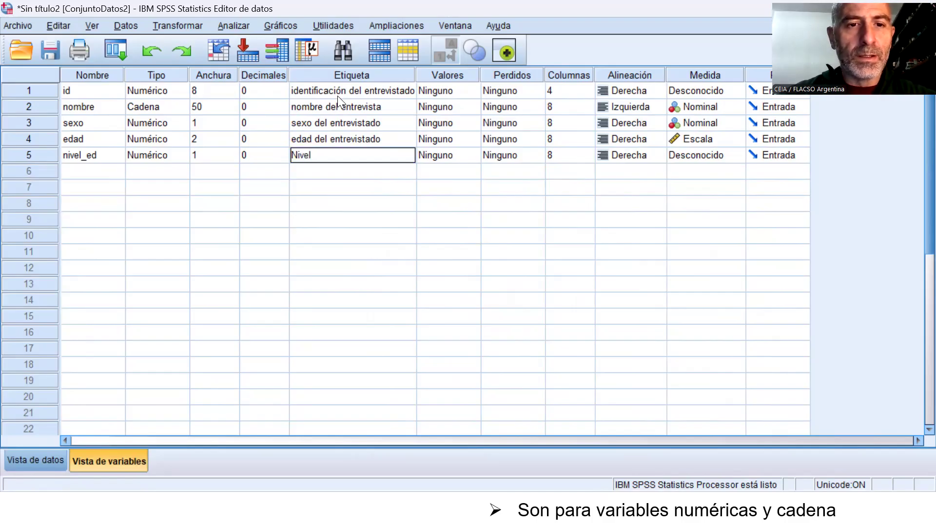
type(" educat")
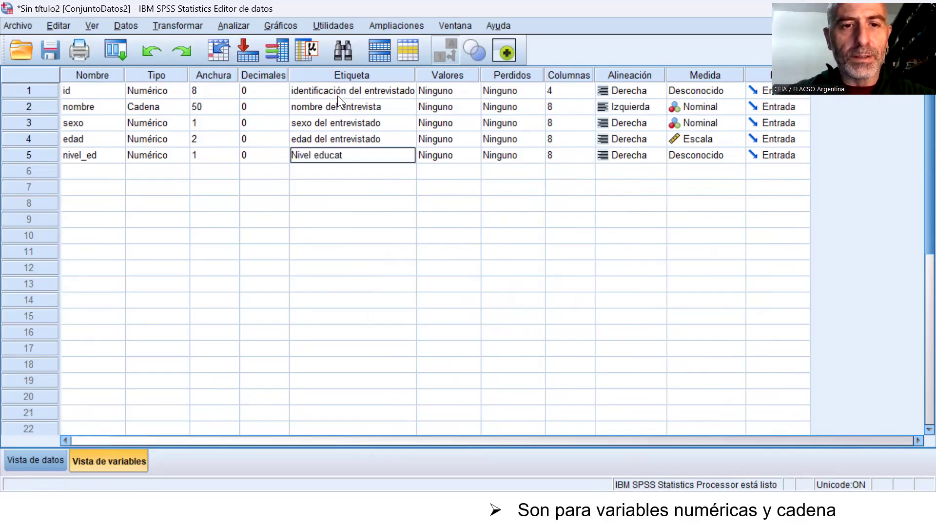
type("ivo del entrevistado")
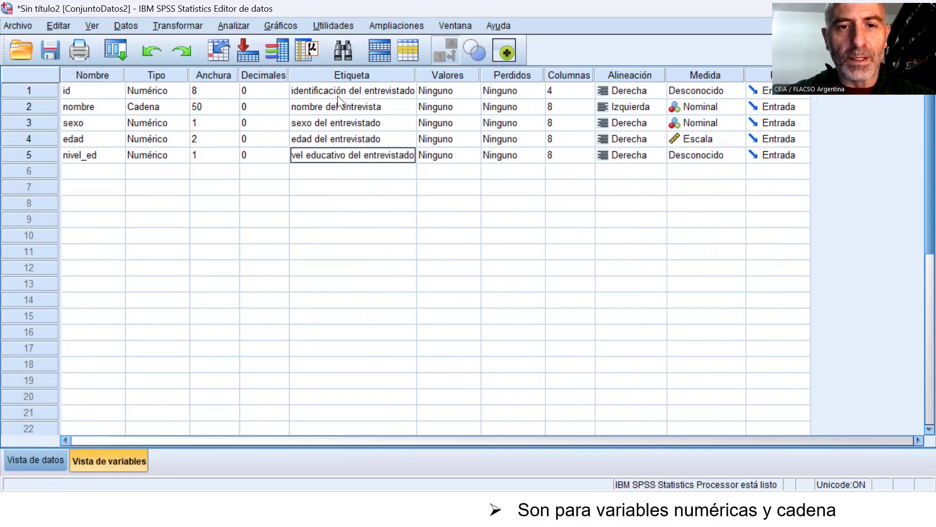
key("Return")
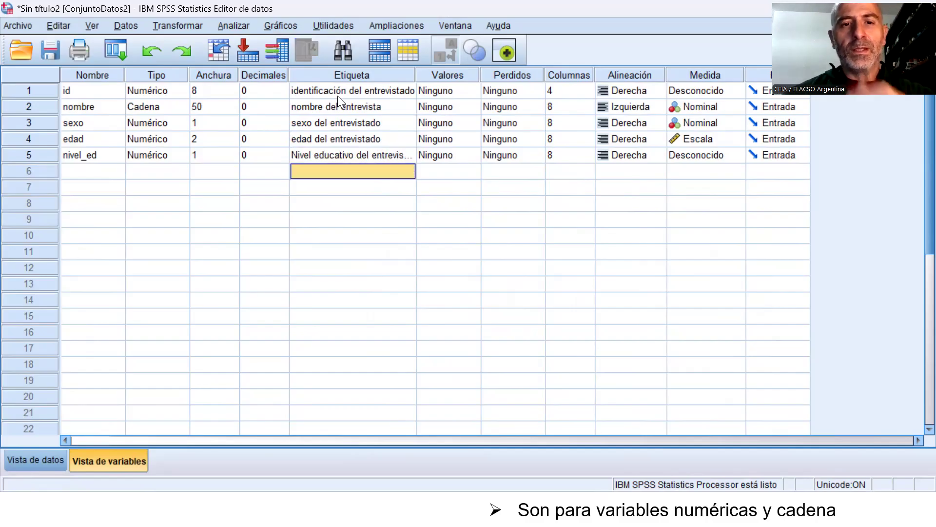
Review the descriptive labels of the variables row by row
key("Up")
key("Up")
key("Up")
key("Up")
key("Up")
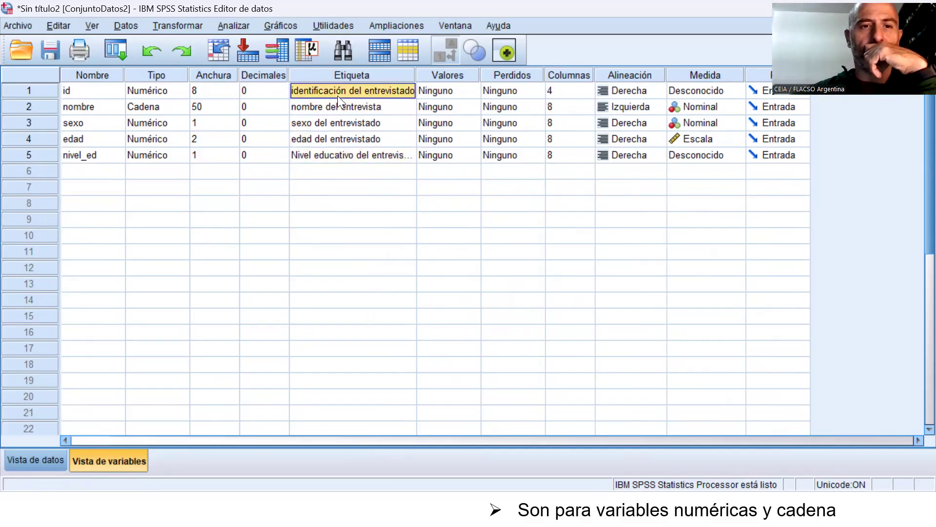
key("Down")
key("Down")
key("Down")
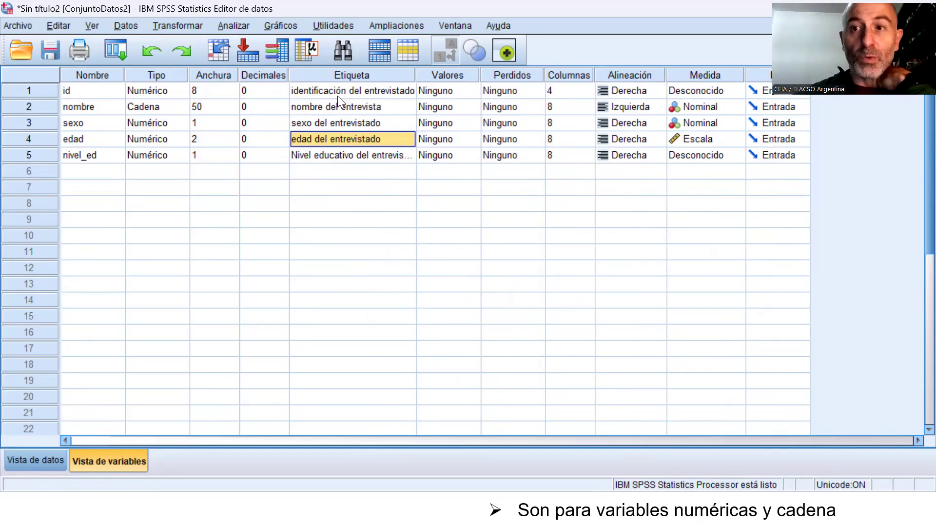
key("Up")
key("Up")
key("Down")
key("Down")
key("Down")
key("Up")
key("Up")
key("Up")
key("Up")
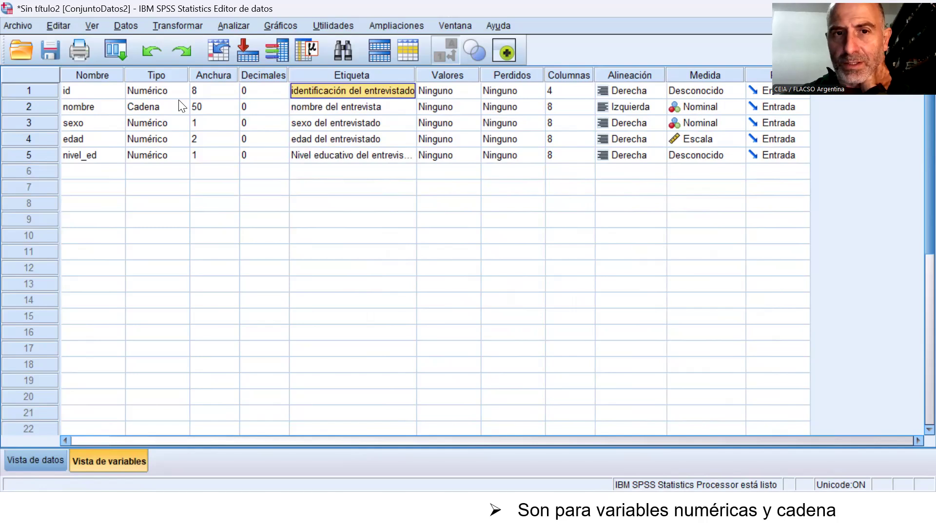
Define the value label "varon" for value 1 of the sexo variable
double_click(476, 102)
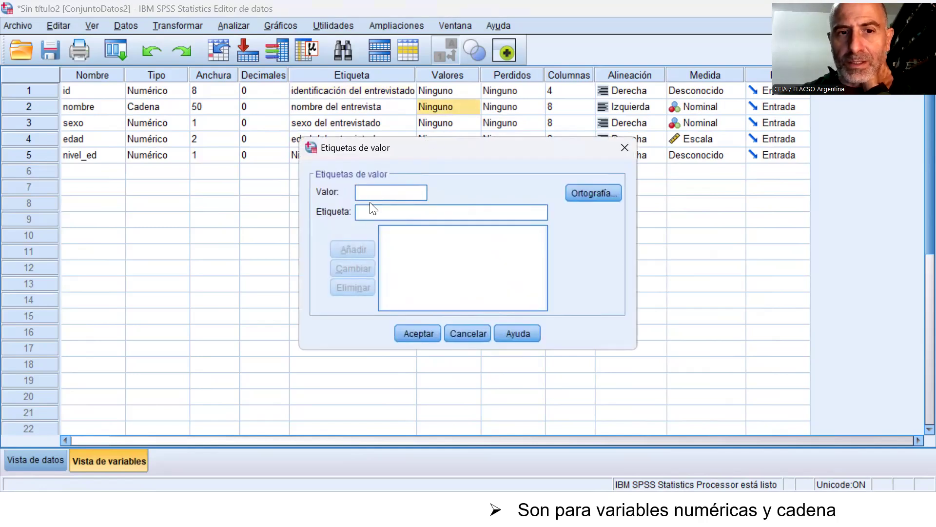
left_click(472, 334)
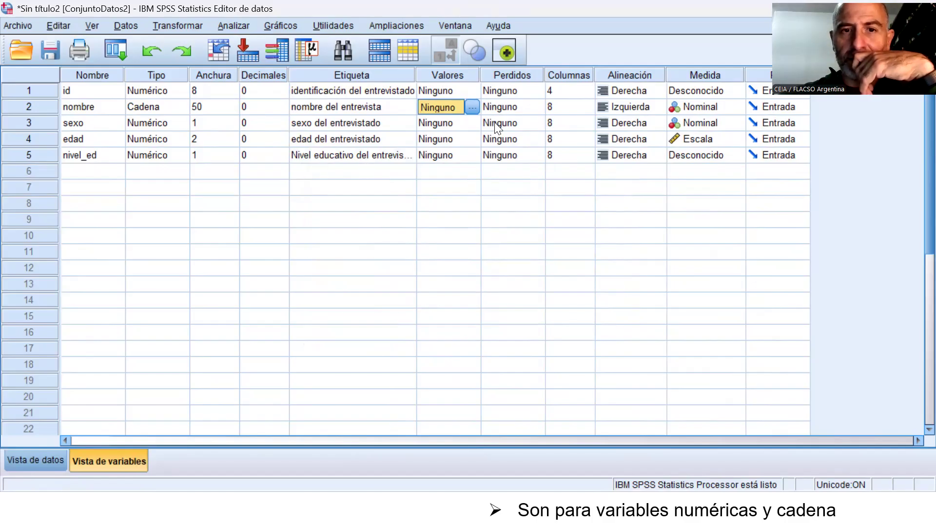
left_click(474, 120)
left_click(473, 119)
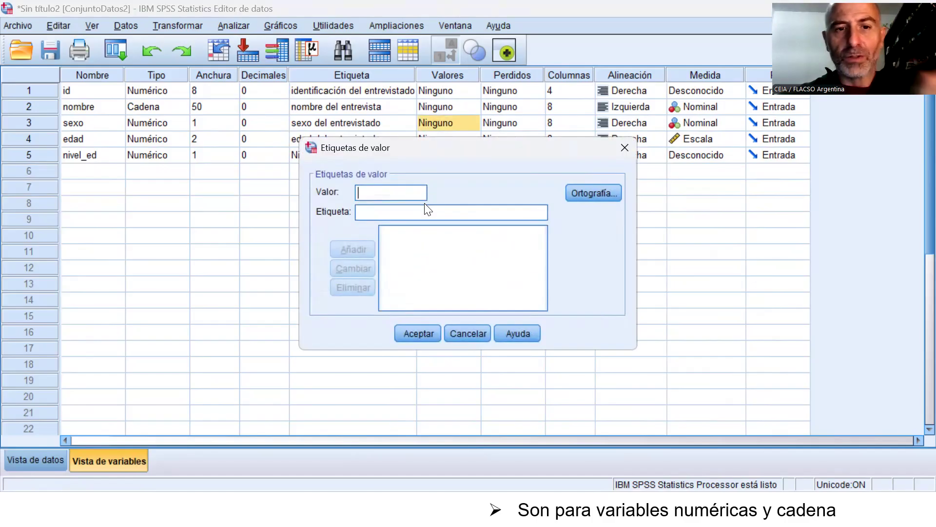
type("1")
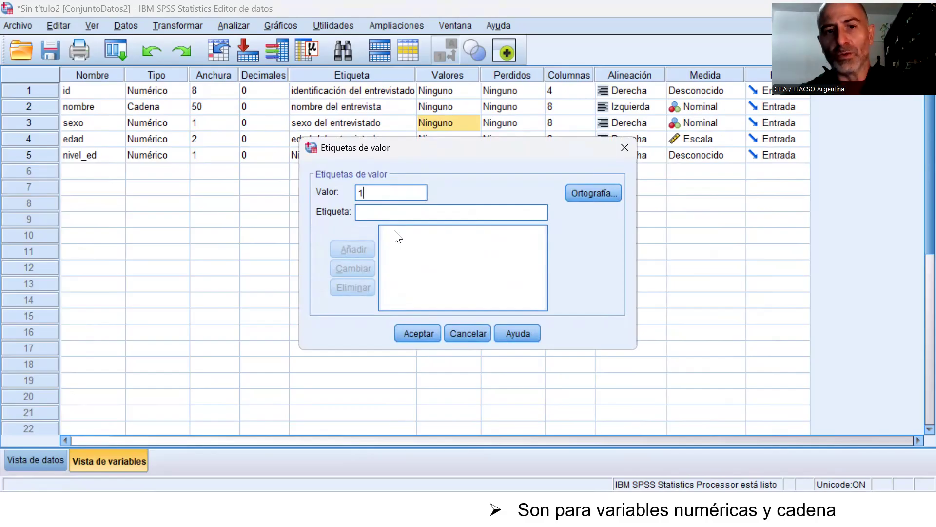
left_click(422, 212)
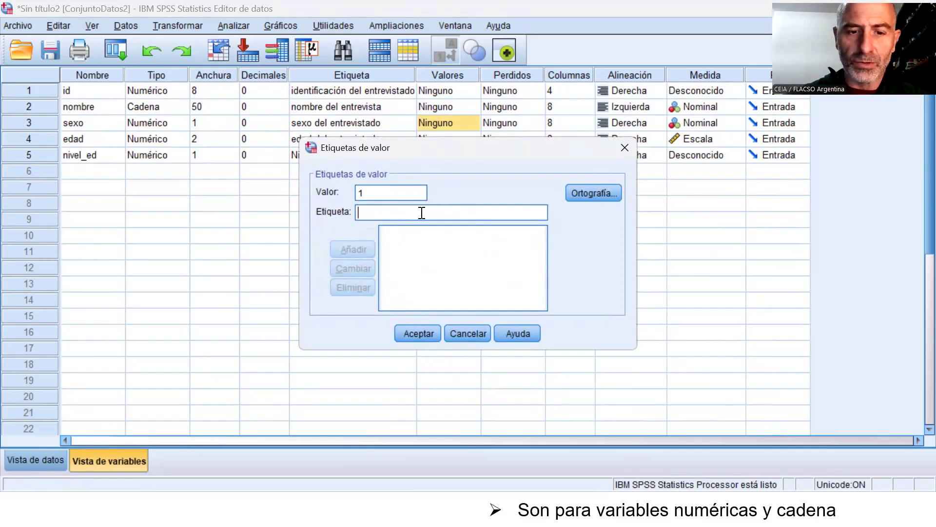
type("varon")
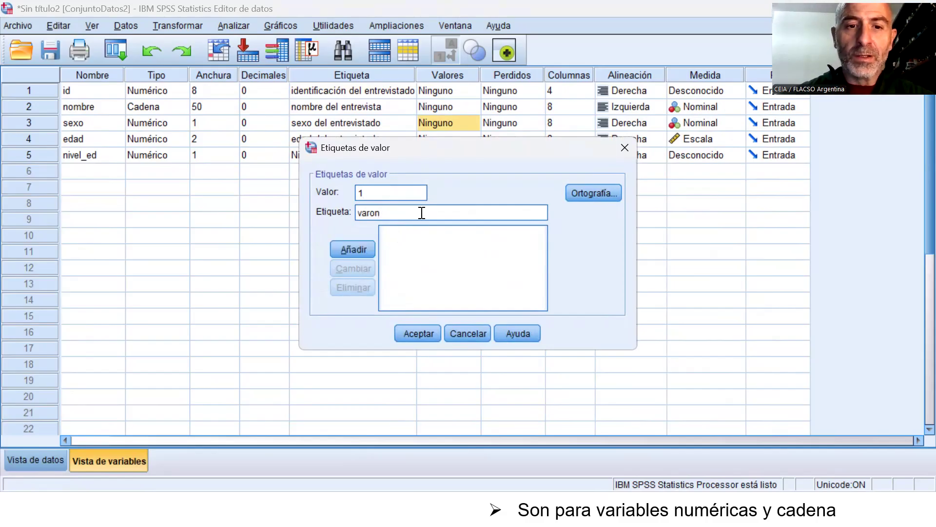
left_click(366, 249)
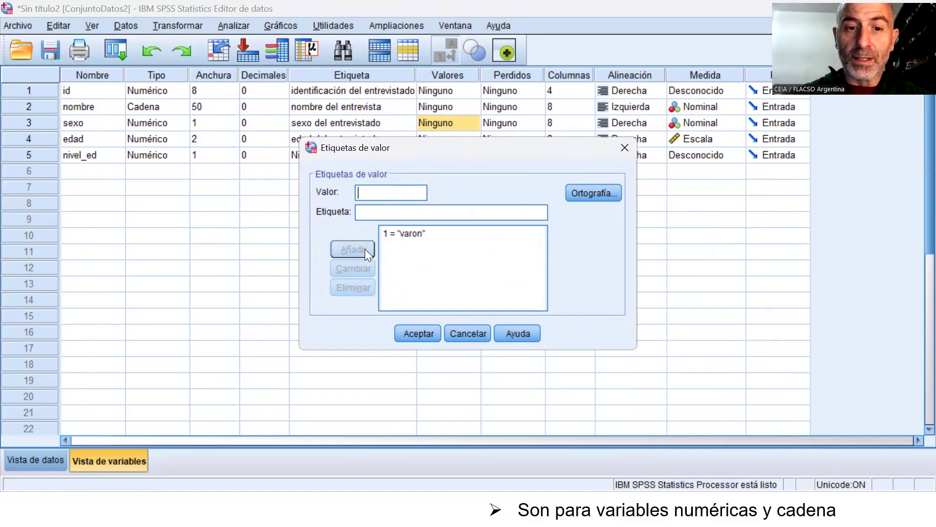
Add the value label "mujer" for value 2 of sexo and accept its value labels
left_click(397, 199)
type("2")
left_click(371, 211)
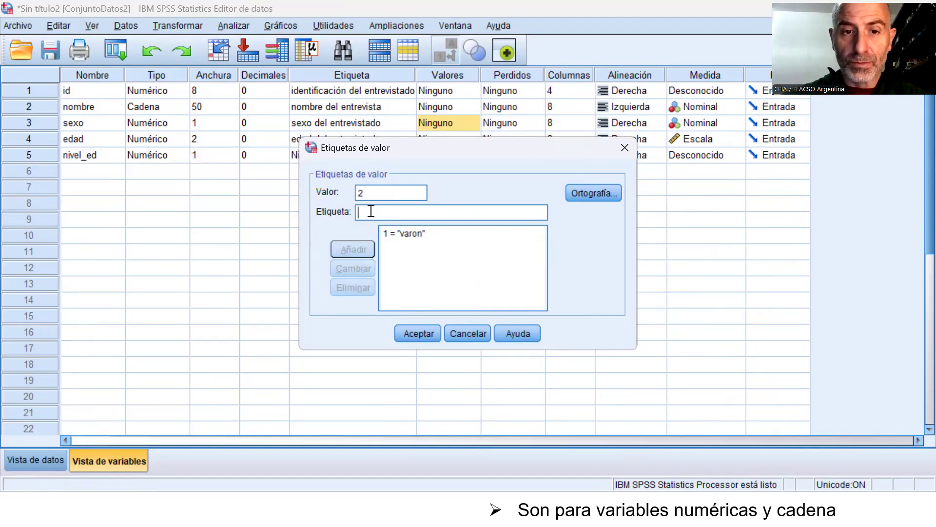
type("mujer")
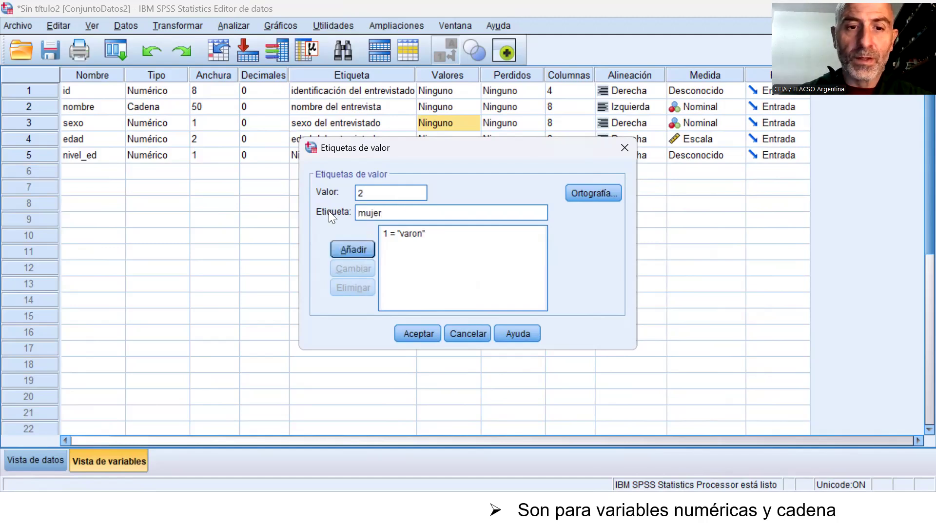
left_click(358, 248)
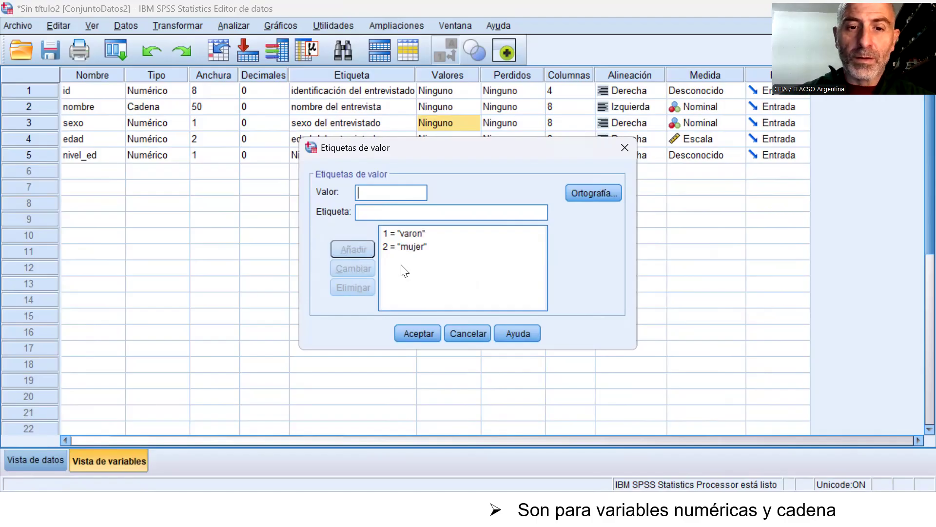
left_click(419, 334)
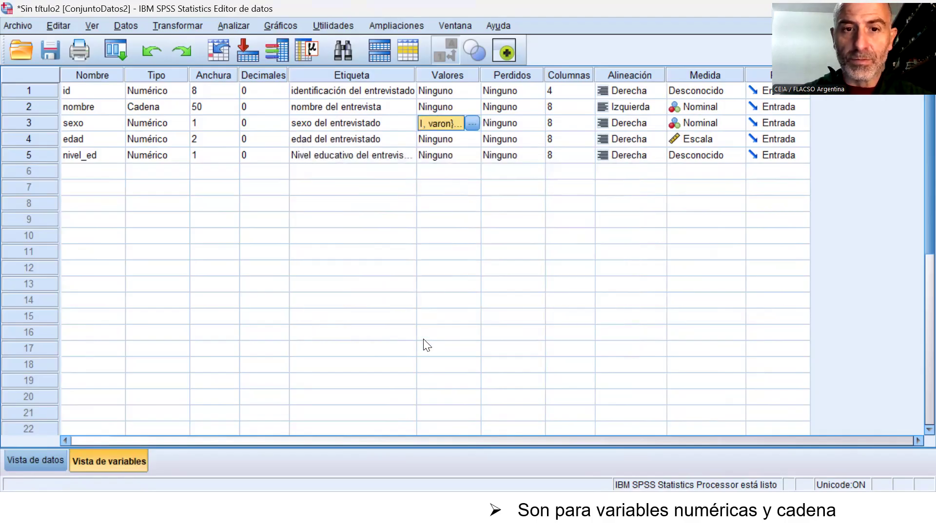
Define the value label "primario" for value 1 of the nivel_ed variable
double_click(475, 156)
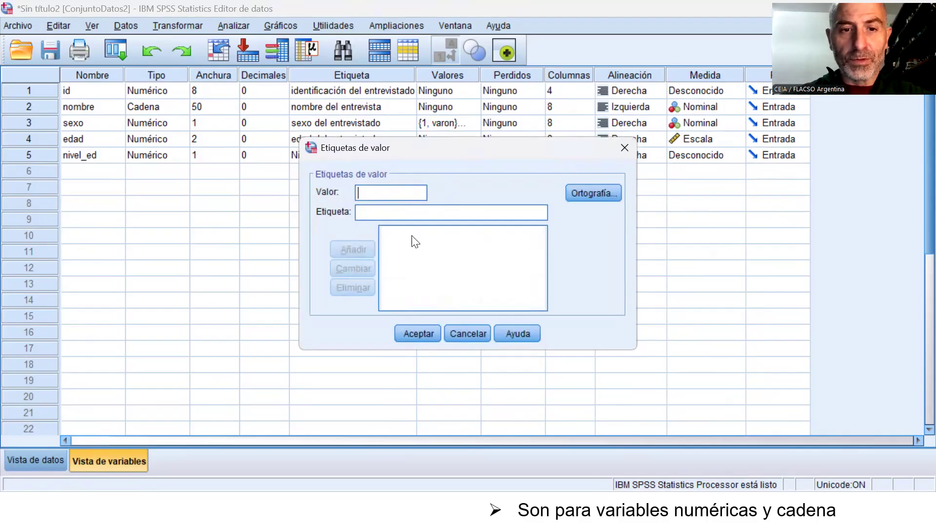
type("1")
left_click(414, 218)
type("o")
key("BackSpace")
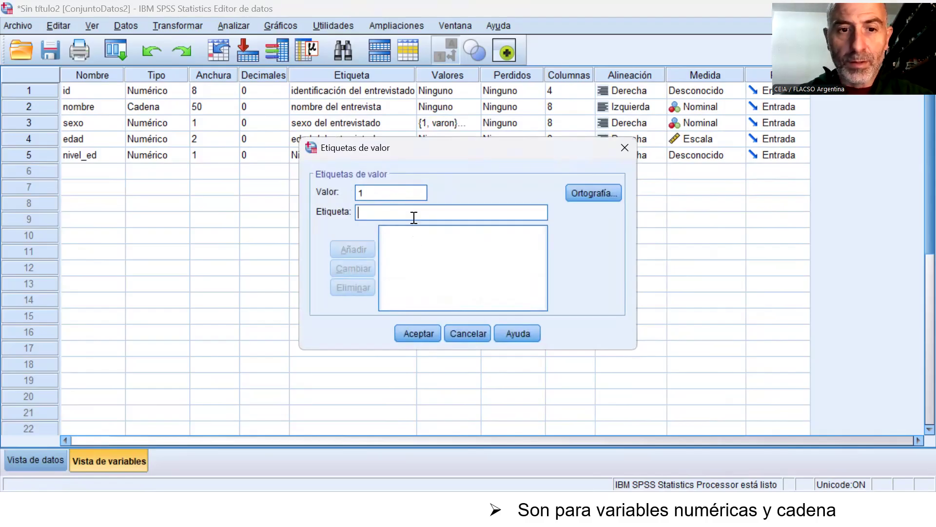
type("primario")
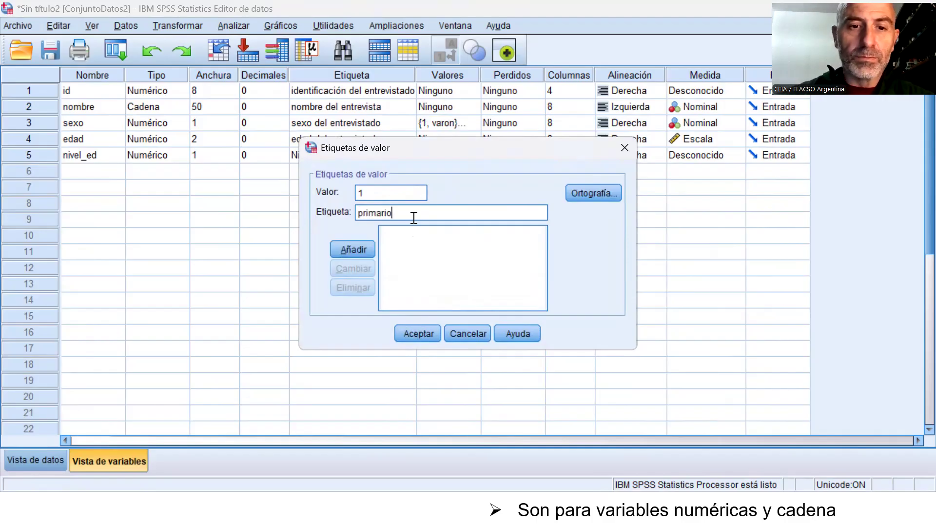
left_click(354, 249)
Add the value label "secundario" for value 2 of nivel_ed
type("2")
left_click(374, 212)
type("secun")
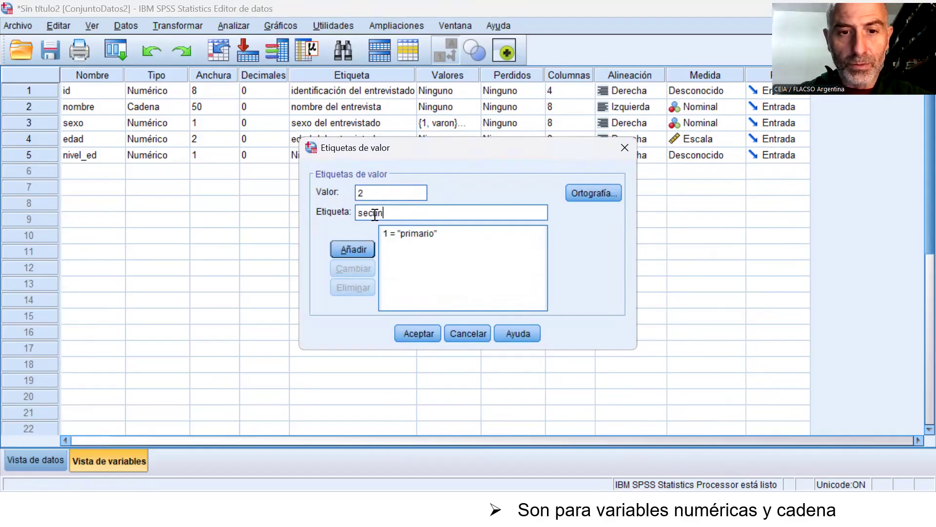
type("dario")
left_click(362, 248)
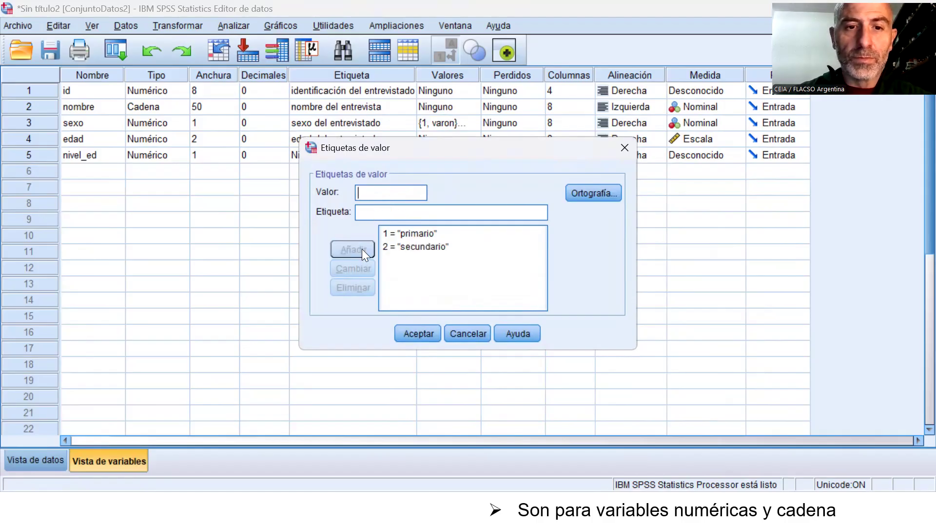
Add the value label "terciario" for value 3 of nivel_ed
type("3")
left_click(388, 213)
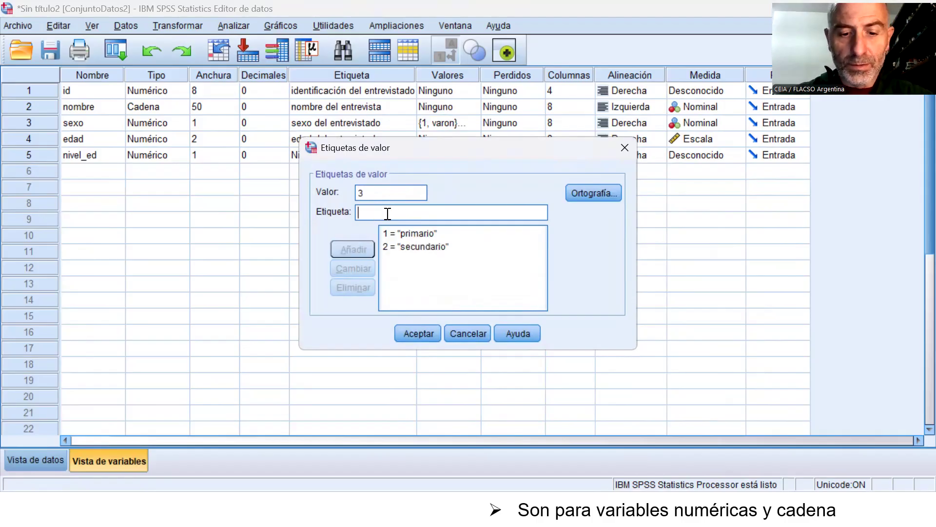
type("tercer")
key("BackSpace")
key("BackSpace")
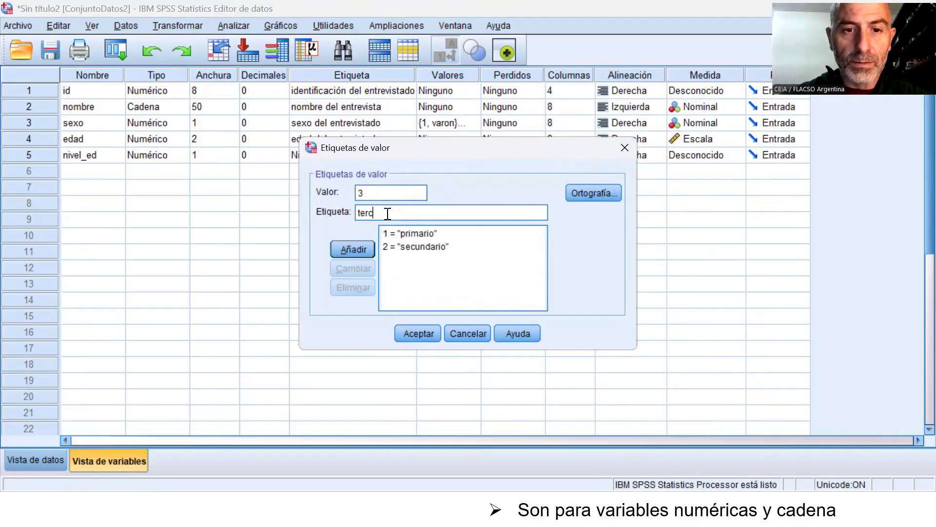
type("iario")
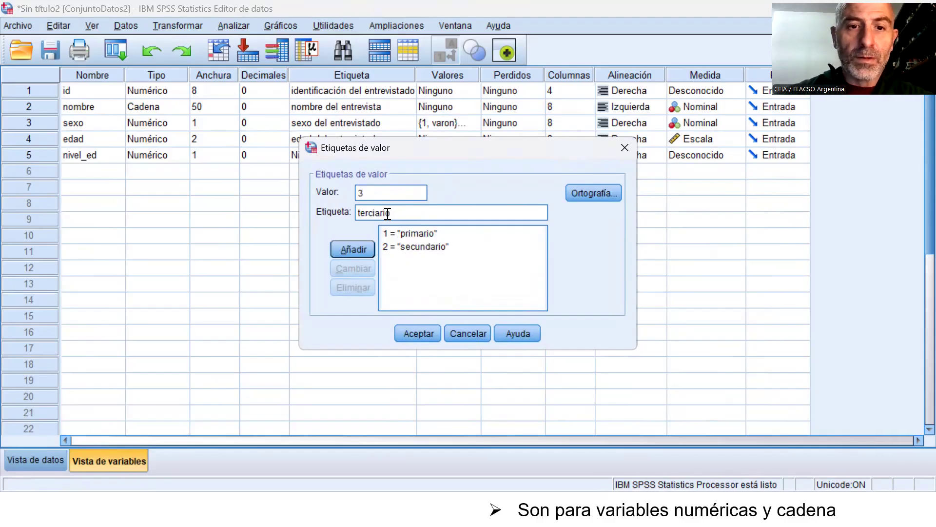
left_click(361, 254)
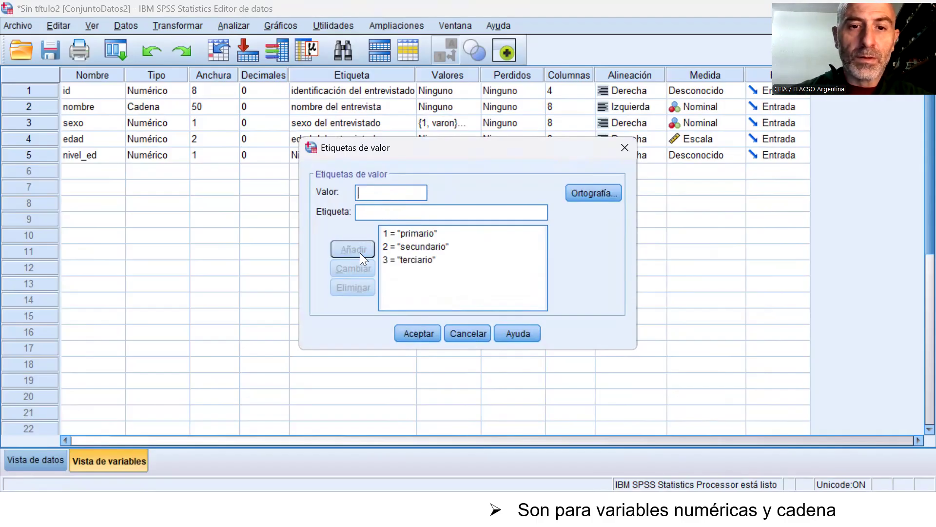
Add the value label "unibersitario" for value 4 of nivel_ed
type("4")
left_click(383, 212)
type("u")
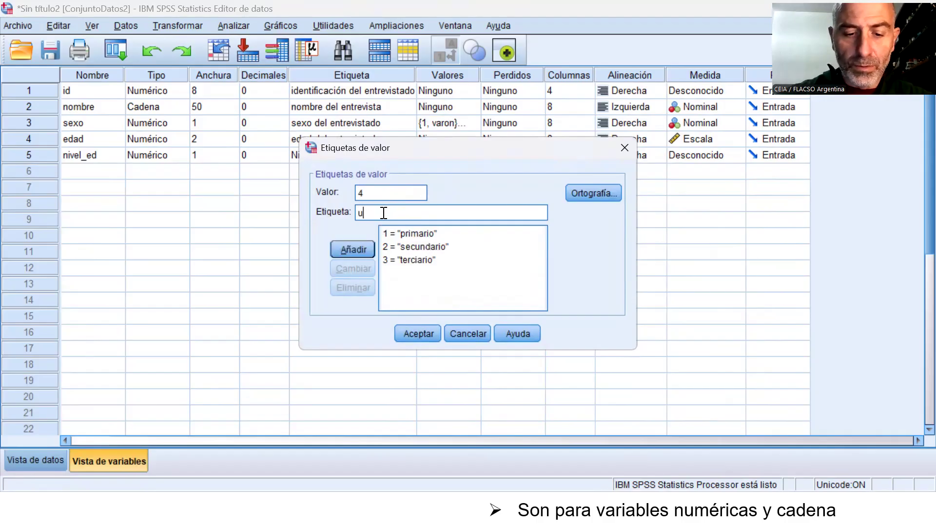
type("nibersitario")
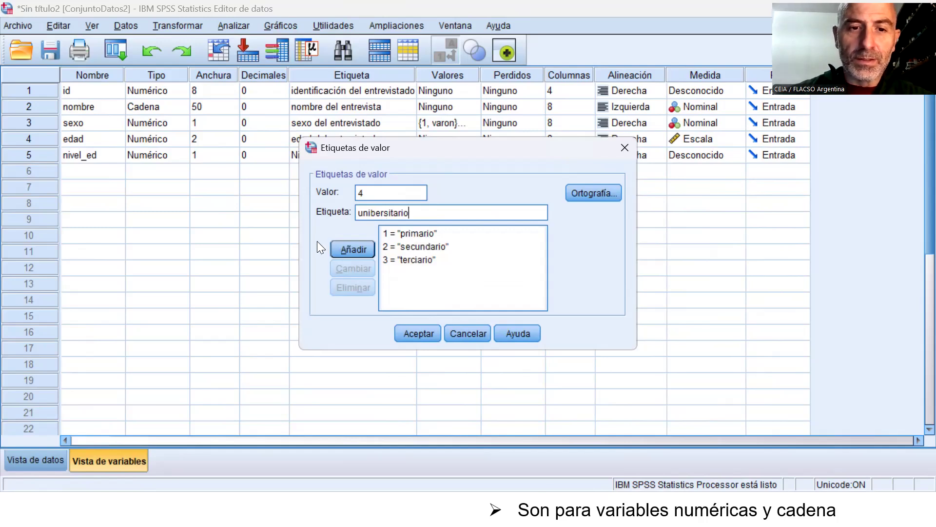
left_click(370, 245)
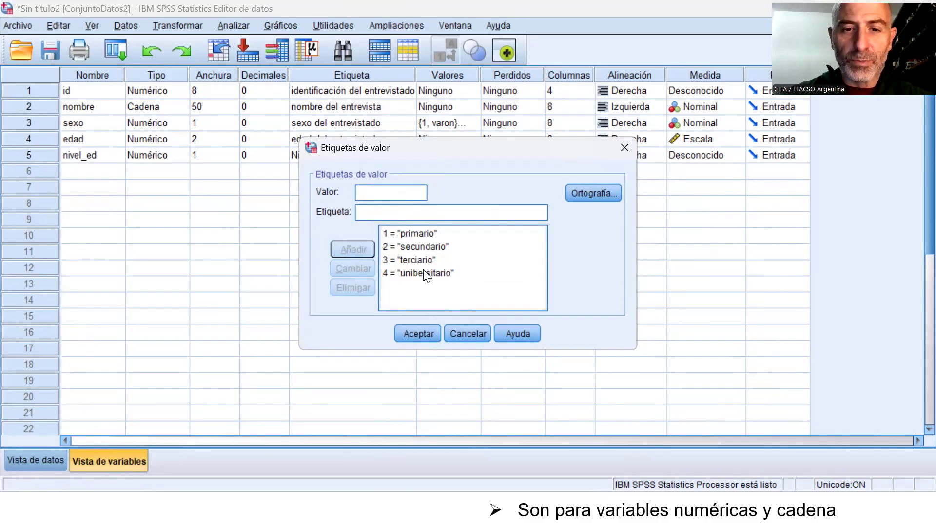
Correct the label of value 4 to "universitario" and accept the value labels of nivel_ed
left_click(425, 274)
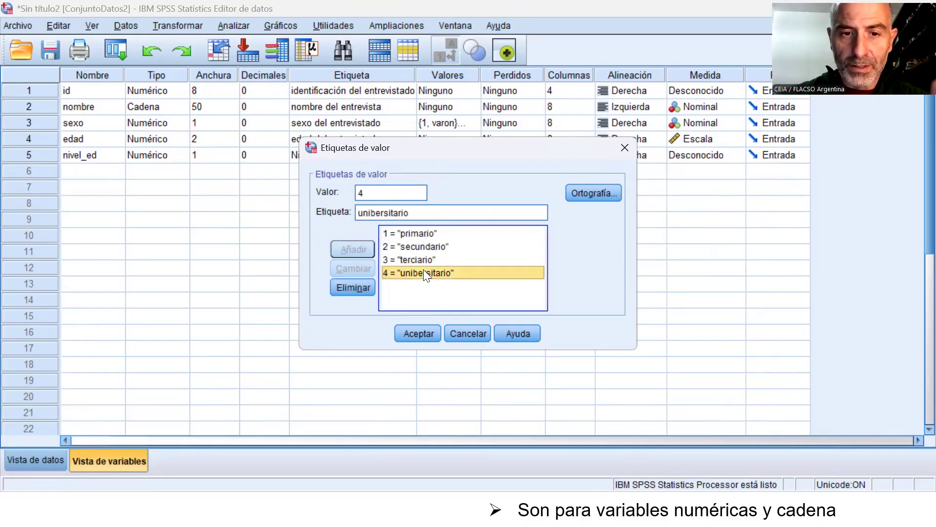
left_click(429, 261)
left_click(432, 245)
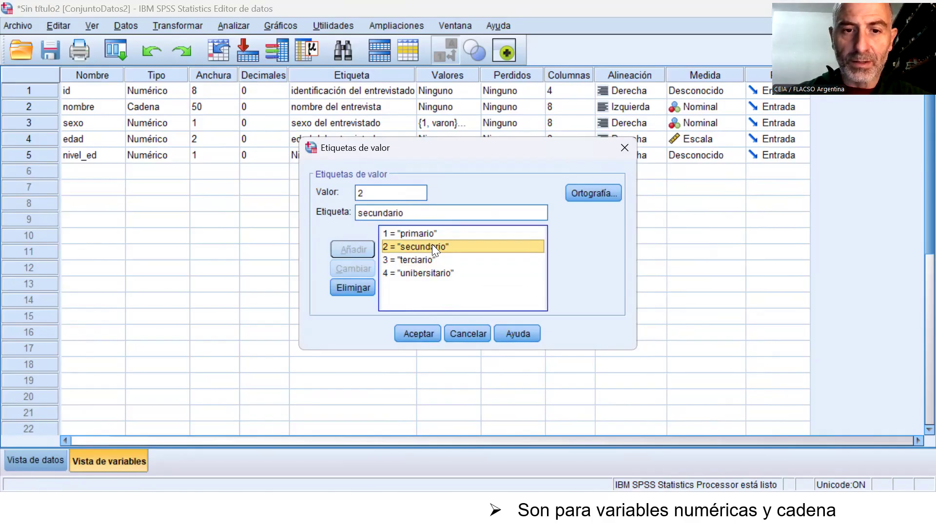
left_click(432, 232)
left_click(415, 260)
left_click(420, 247)
left_click(419, 274)
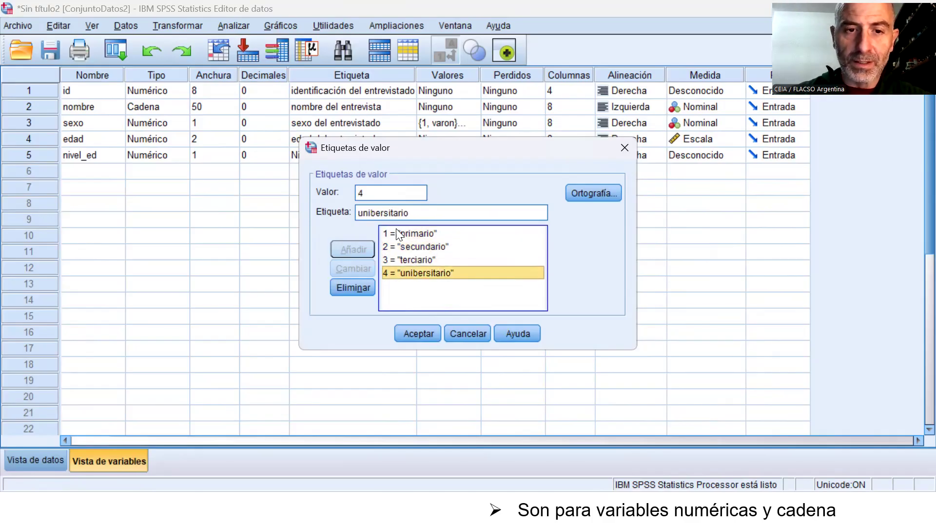
left_click(375, 212)
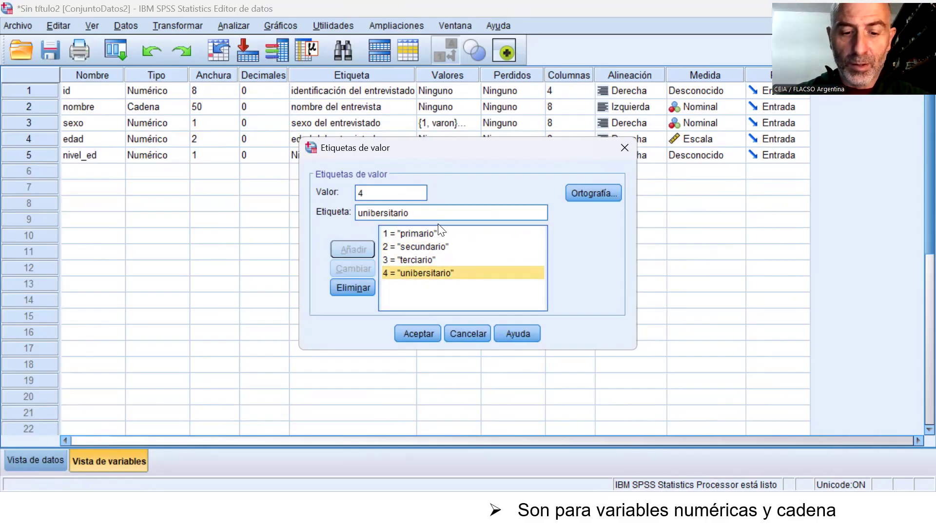
key("BackSpace")
type("v")
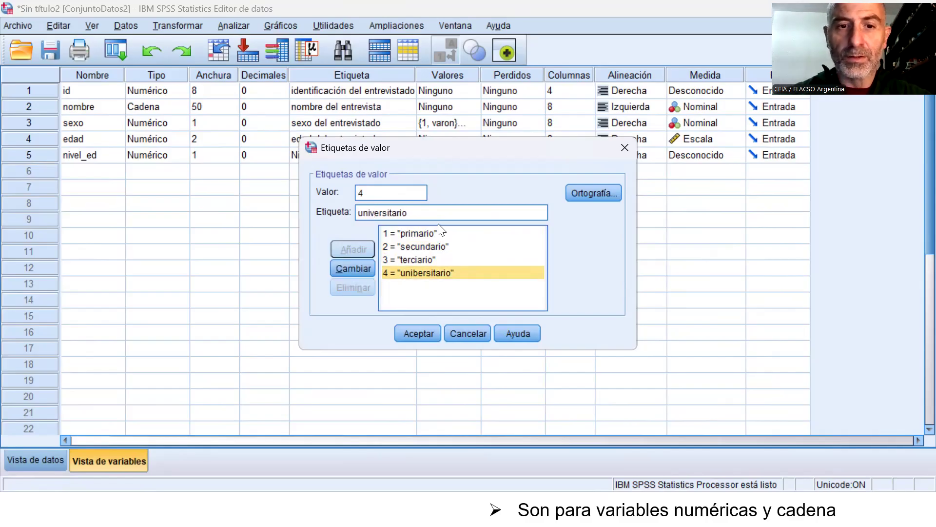
left_click(352, 270)
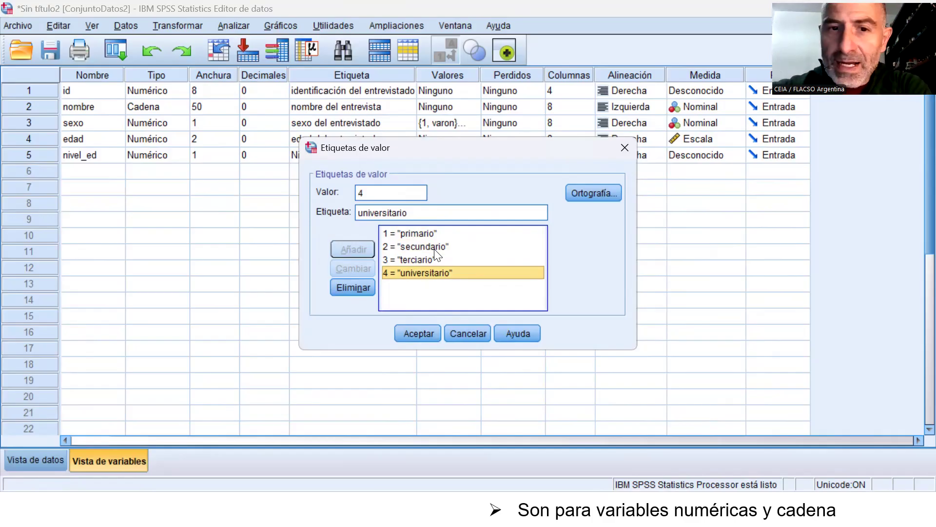
left_click(408, 335)
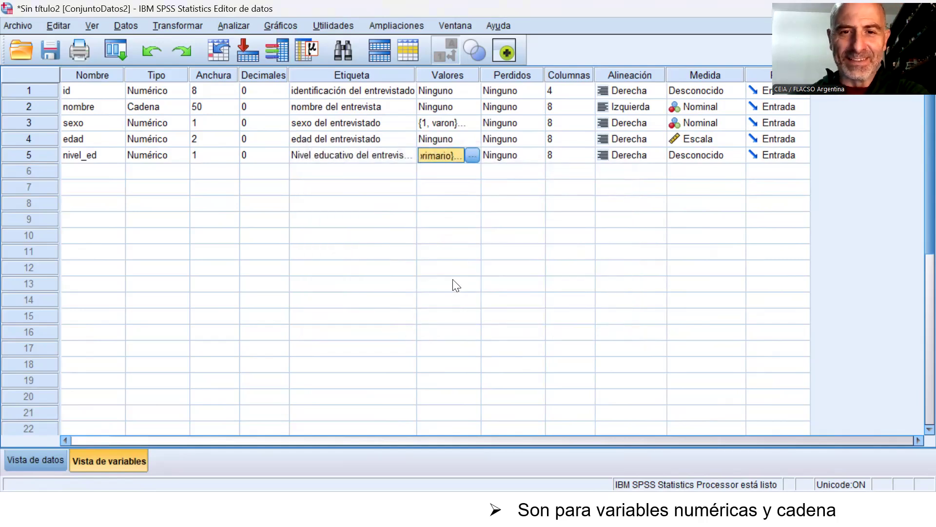
Widen the Valores and Etiqueta columns of the variable list so their contents fit
left_click(477, 73)
left_click_drag(477, 73, 539, 75)
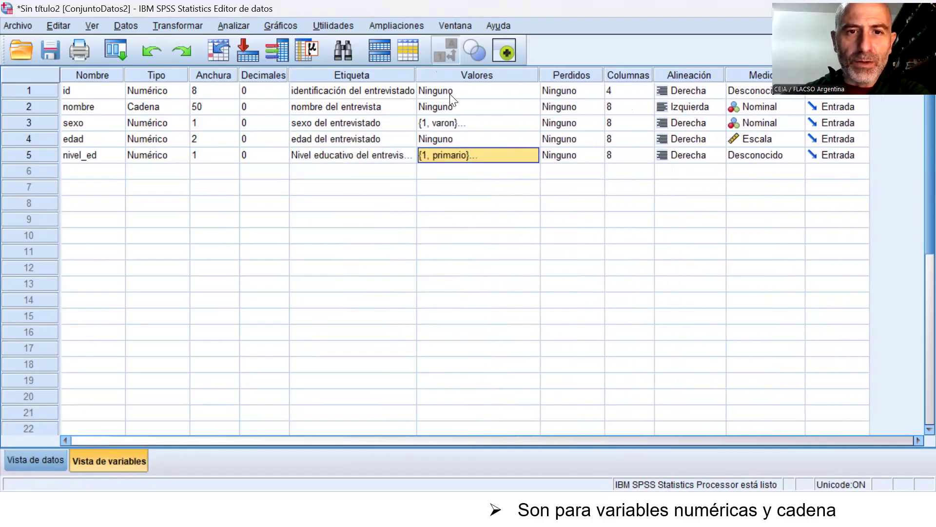
left_click_drag(415, 75, 444, 75)
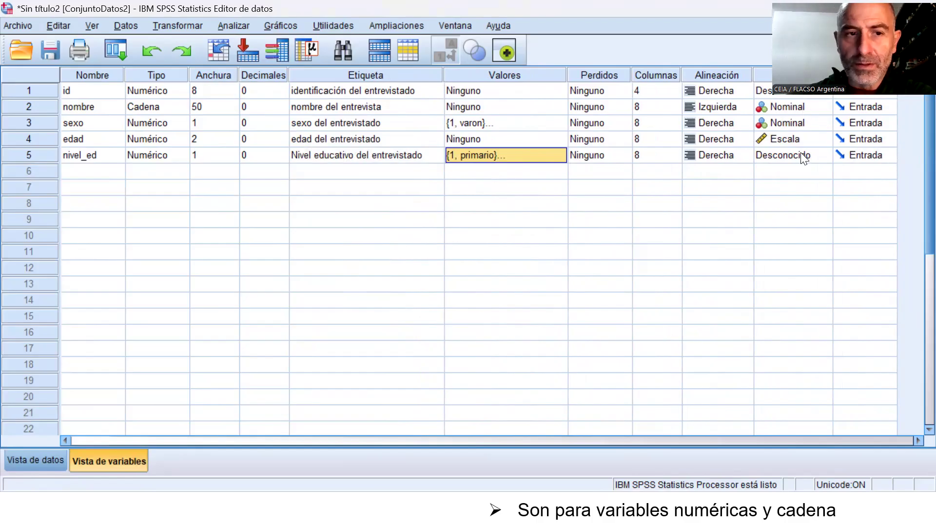
Set the measurement level of the nivel_ed variable to Ordinal
left_click(824, 154)
left_click(824, 155)
left_click(811, 189)
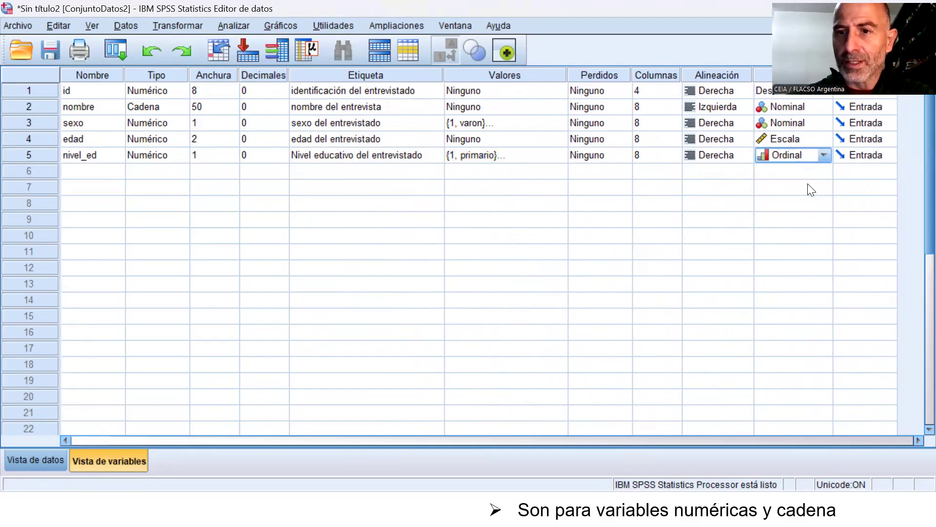
Add the value label "Ns/nc" for value 9 of nivel_ed and accept its value labels
left_click(560, 155)
left_click(562, 154)
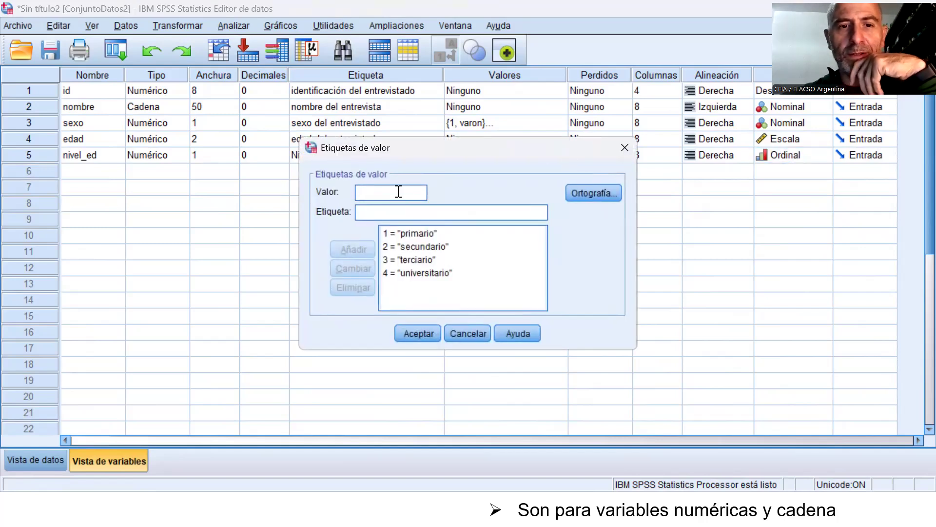
type("9")
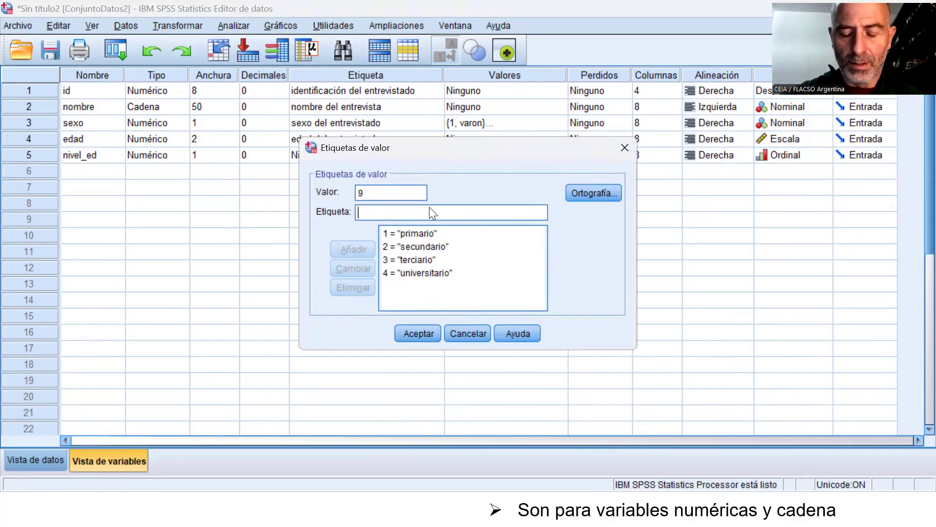
type("N")
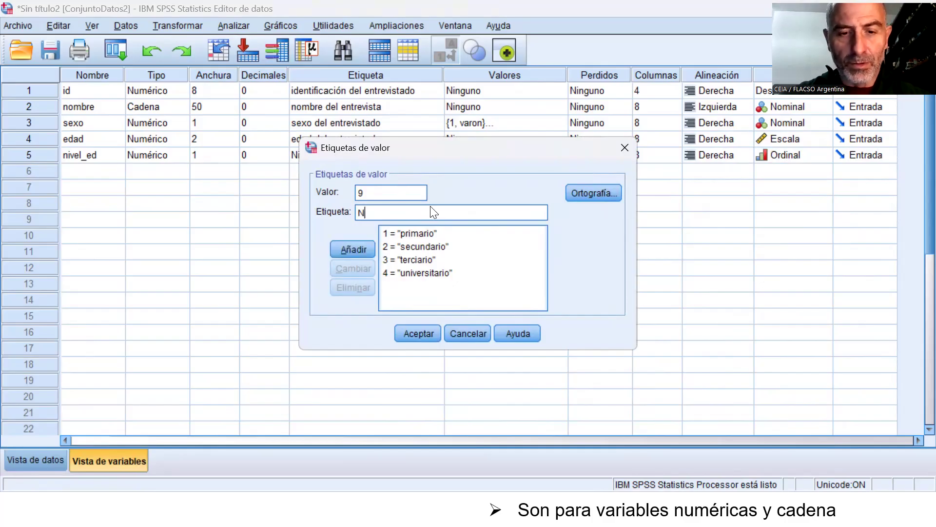
type("s/nc")
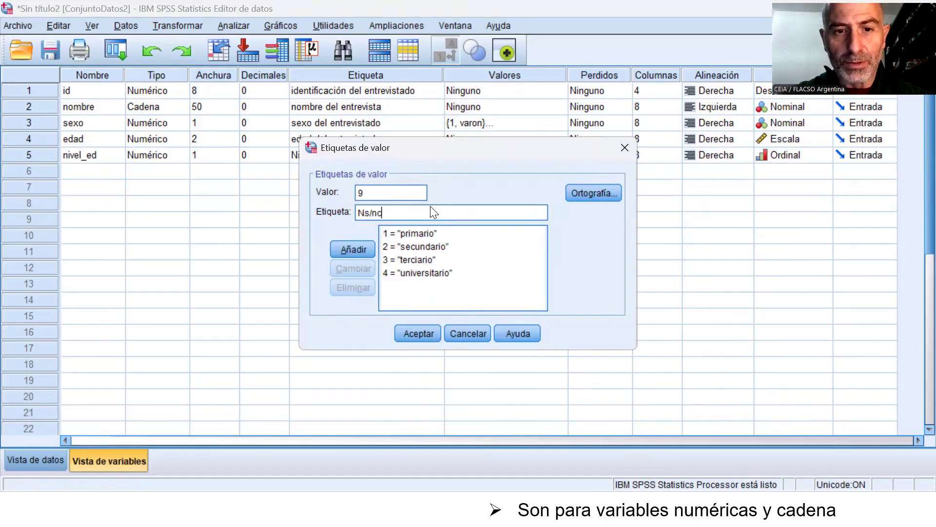
left_click(354, 250)
left_click(418, 333)
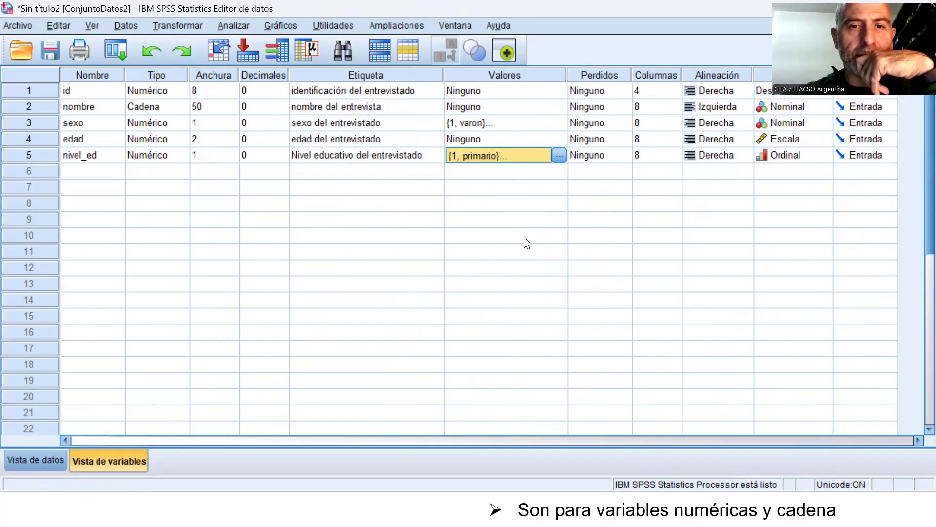
Start a Frecuencias analysis and include all five variables, from the interviewee identification to the educational level
left_click(231, 26)
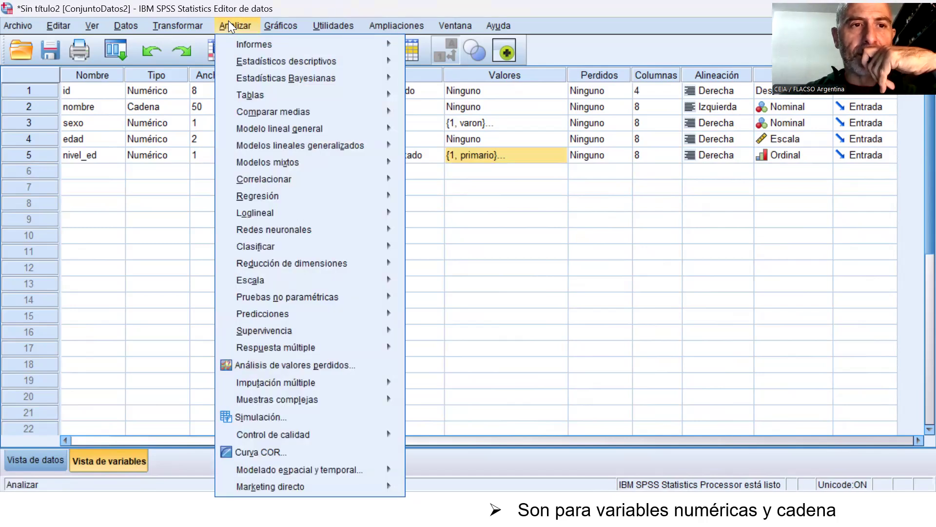
mouse_move(11, 28)
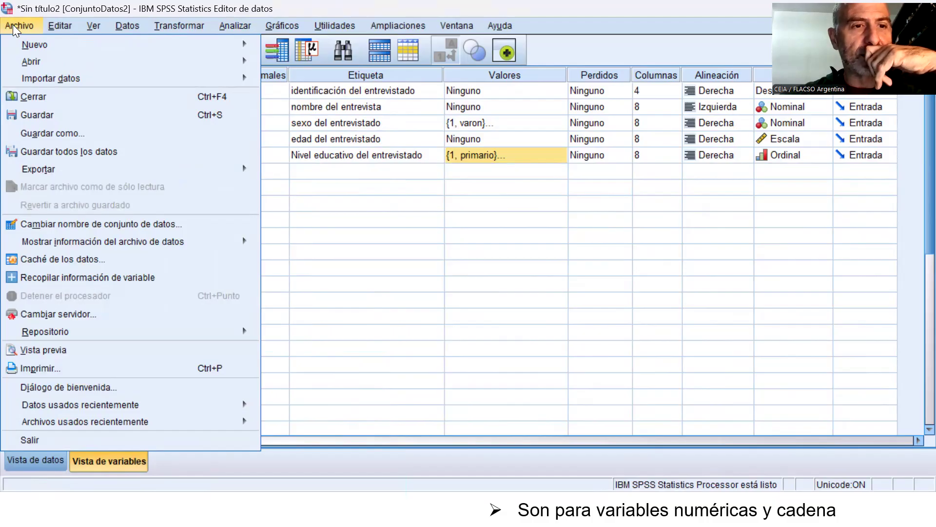
mouse_move(129, 25)
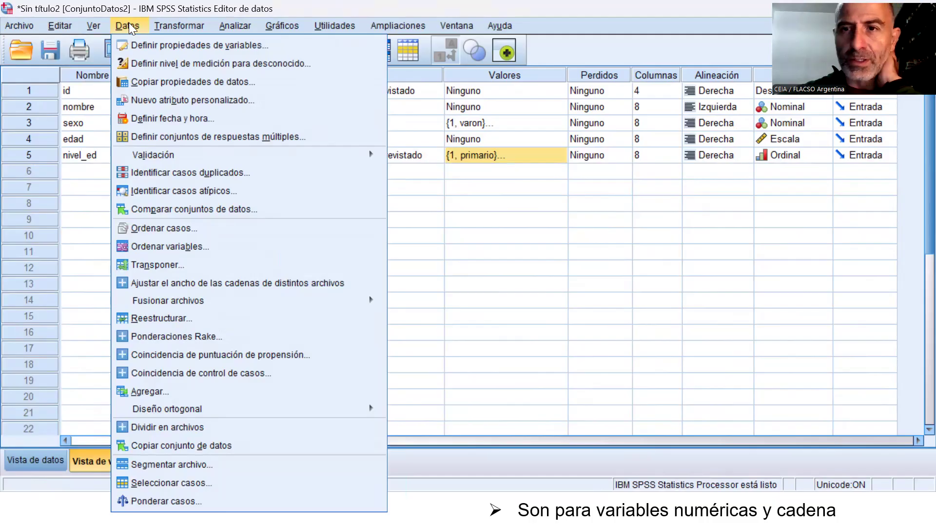
mouse_move(170, 26)
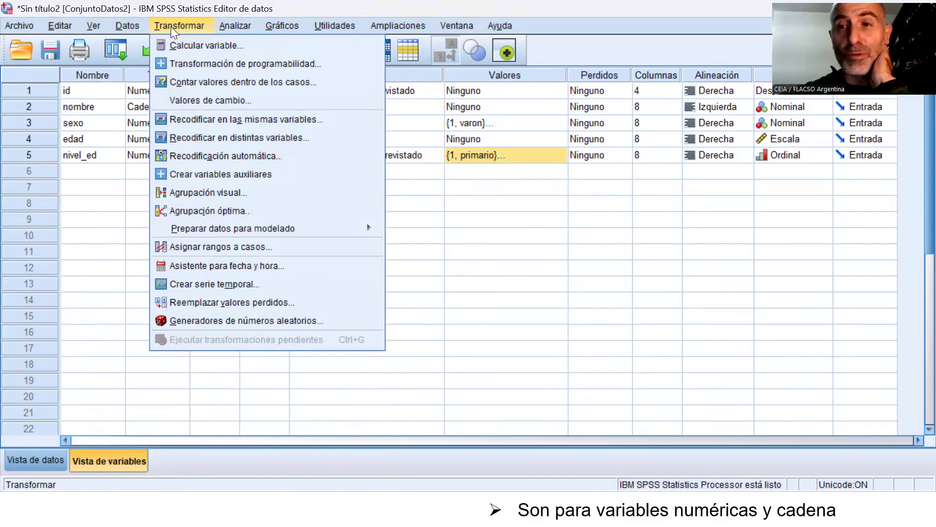
mouse_move(244, 23)
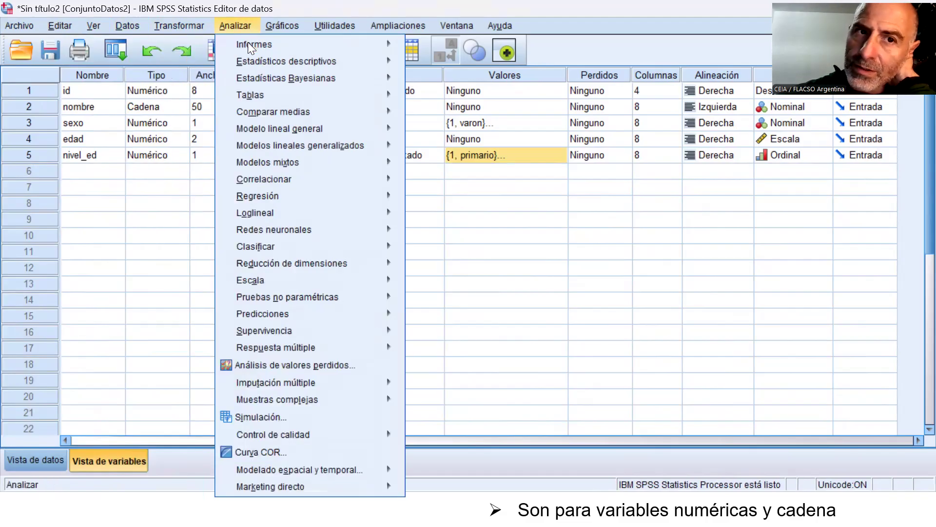
mouse_move(252, 63)
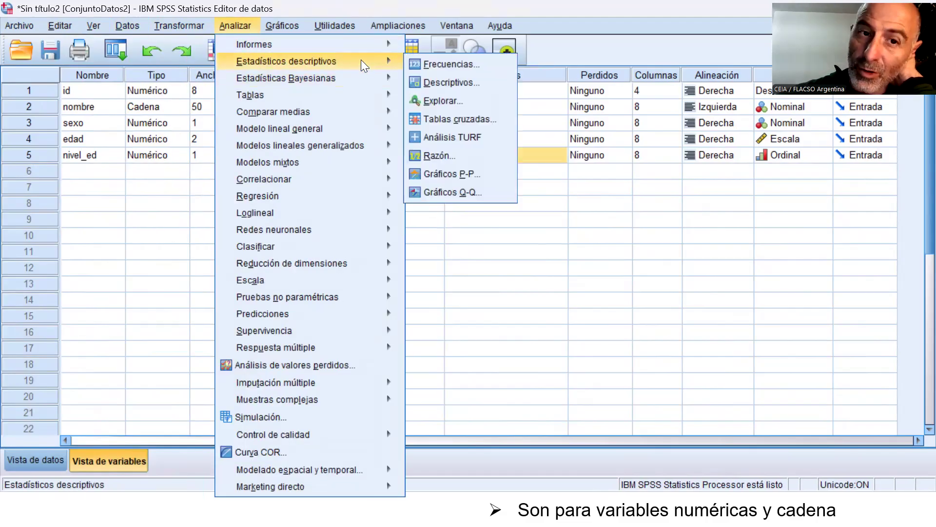
left_click(434, 64)
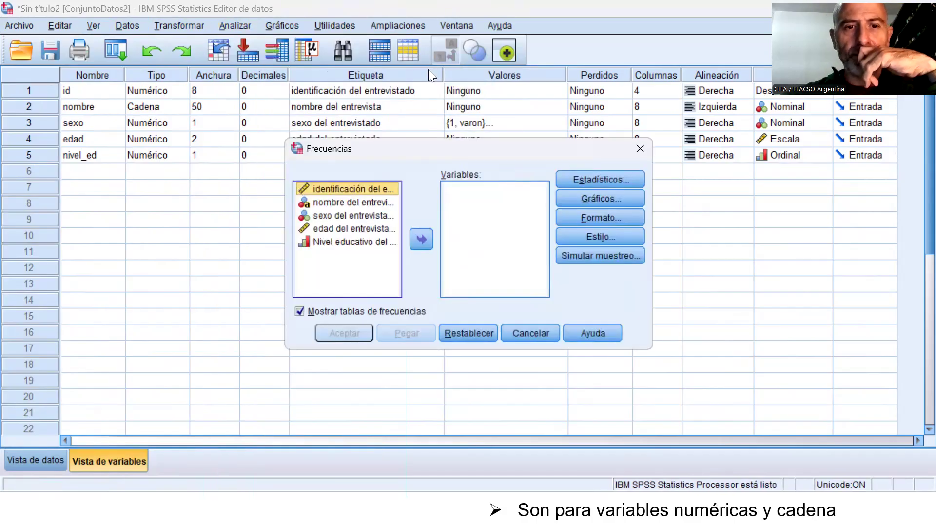
left_click(348, 239, "shift")
left_click(431, 244)
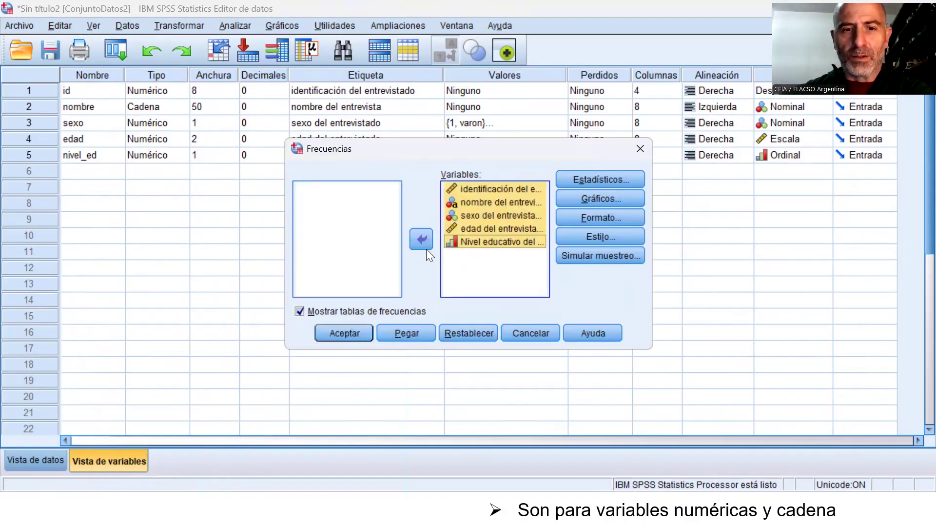
Run the Frecuencias analysis and review the resulting frequency tables, from the interviewee identification to the educational level
left_click(358, 334)
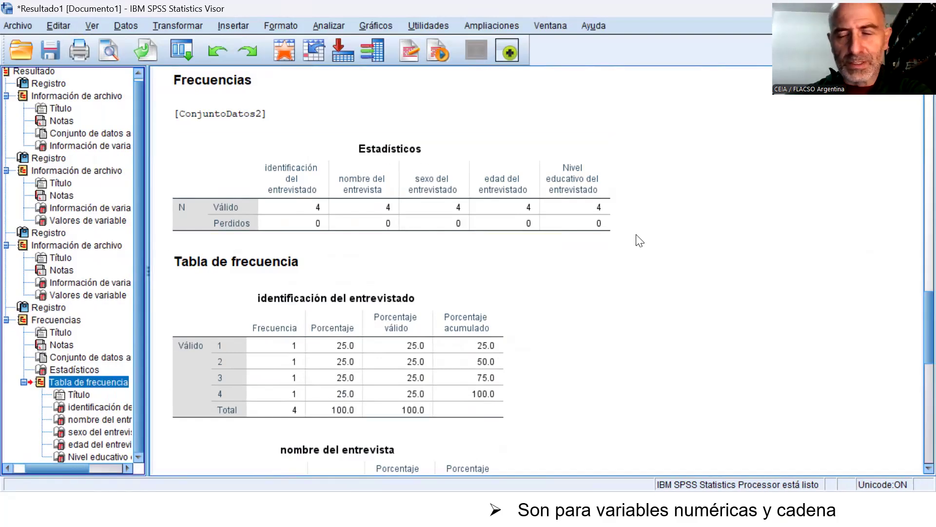
scroll(632, 256, "down", 1)
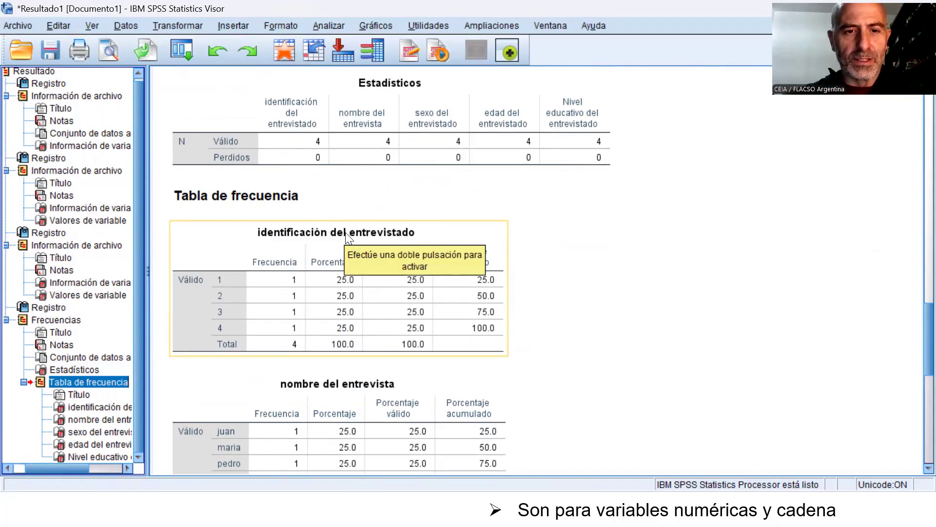
scroll(332, 214, "down", 3)
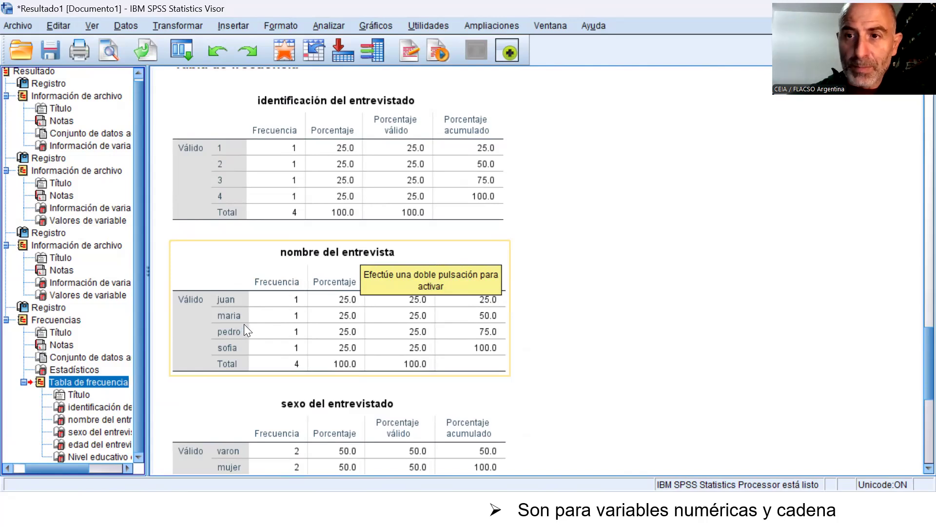
scroll(247, 315, "down", 3)
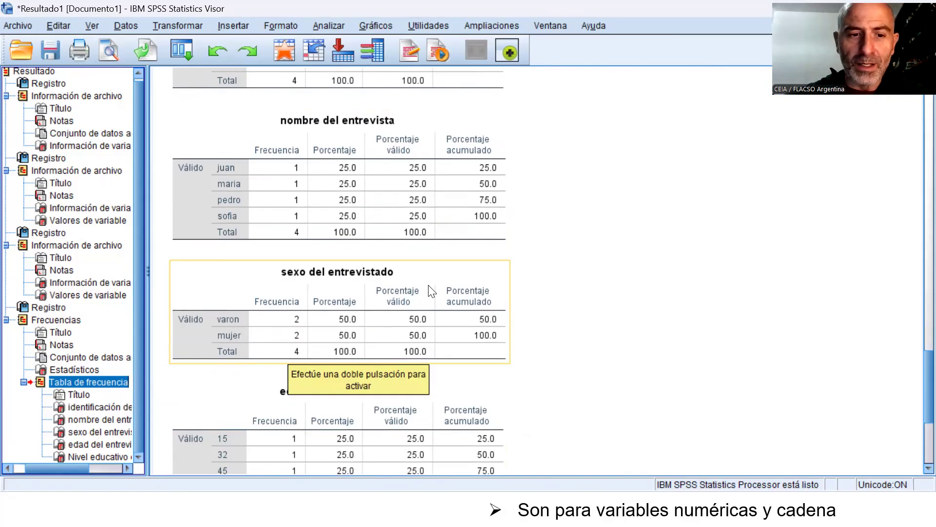
scroll(428, 290, "down", 3)
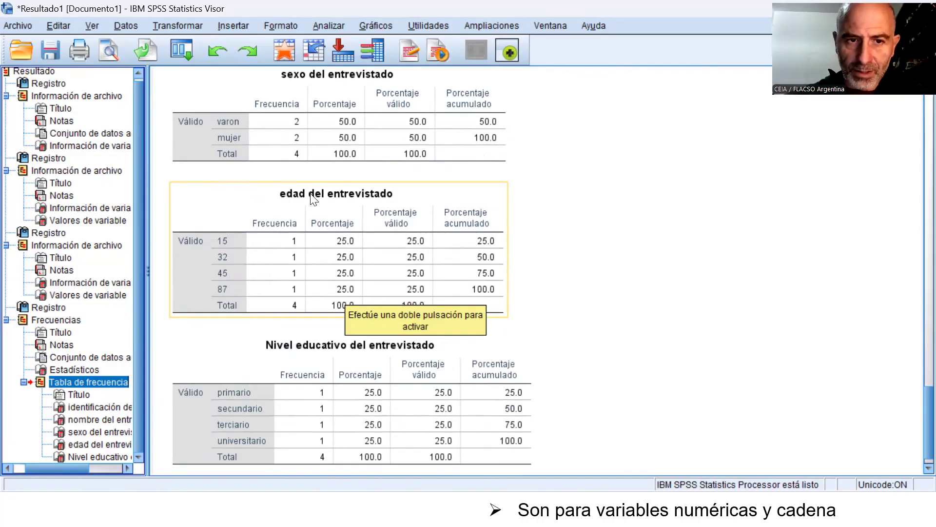
scroll(344, 234, "down", 1)
left_click(355, 335)
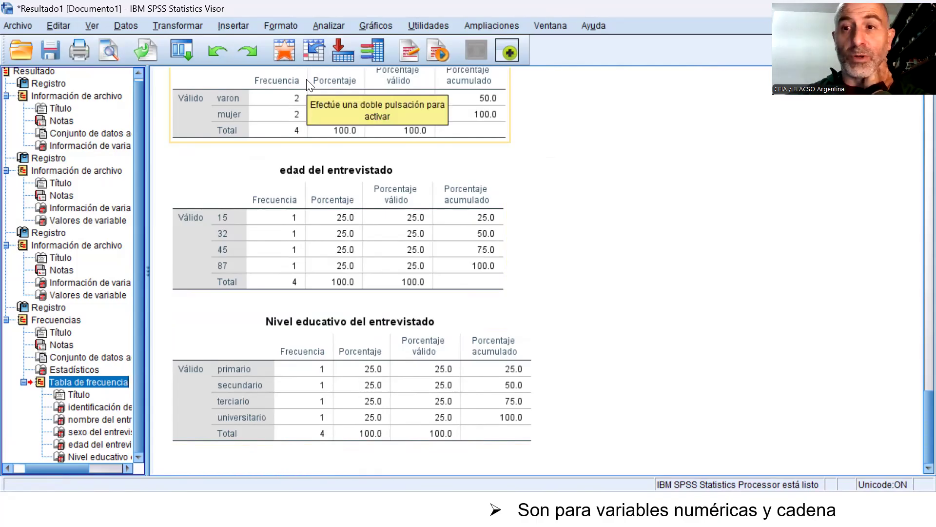
left_click(280, 24)
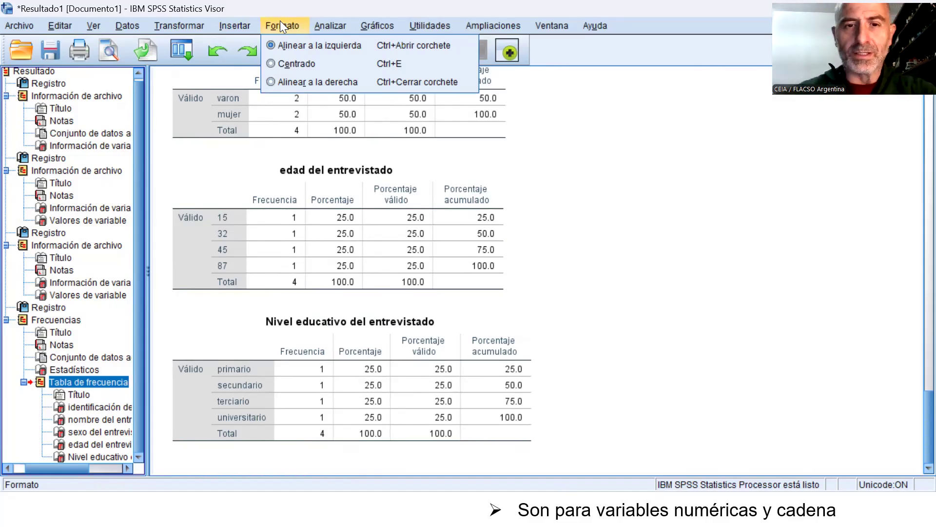
mouse_move(430, 26)
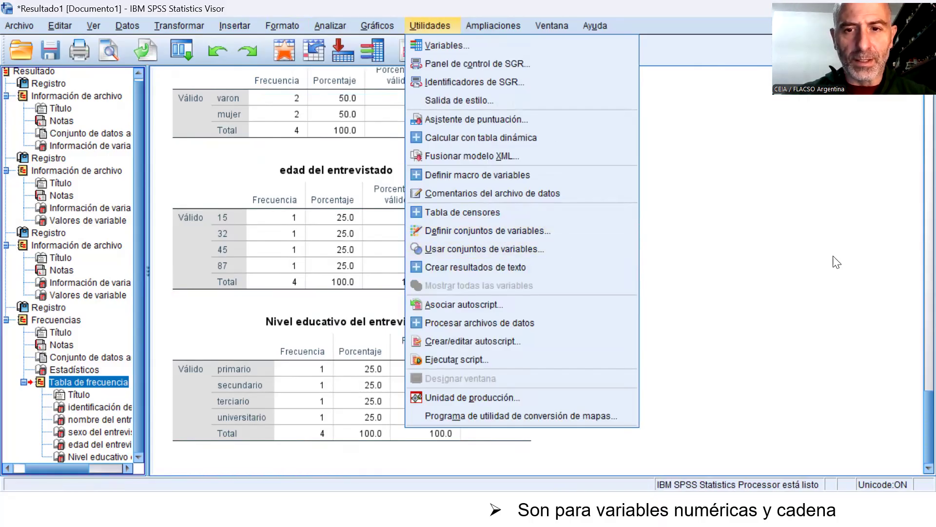
key("alt+Tab")
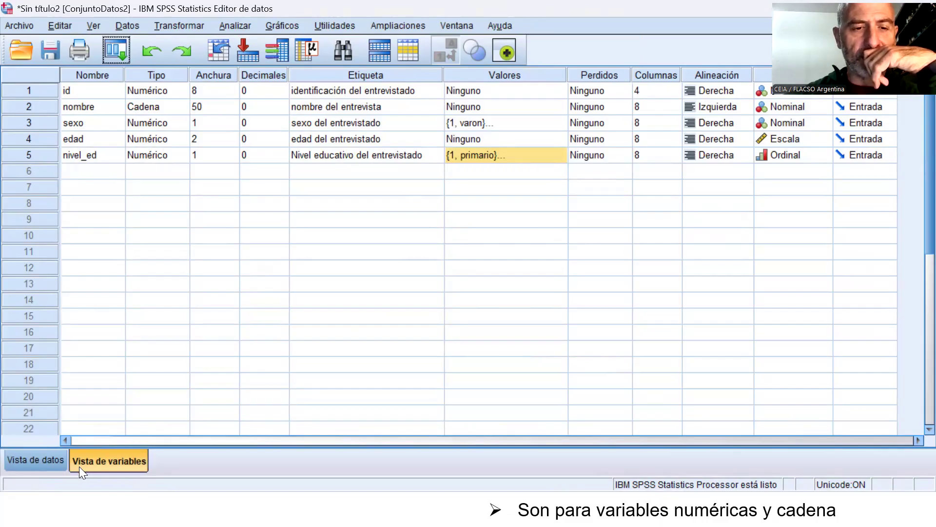
left_click(37, 460)
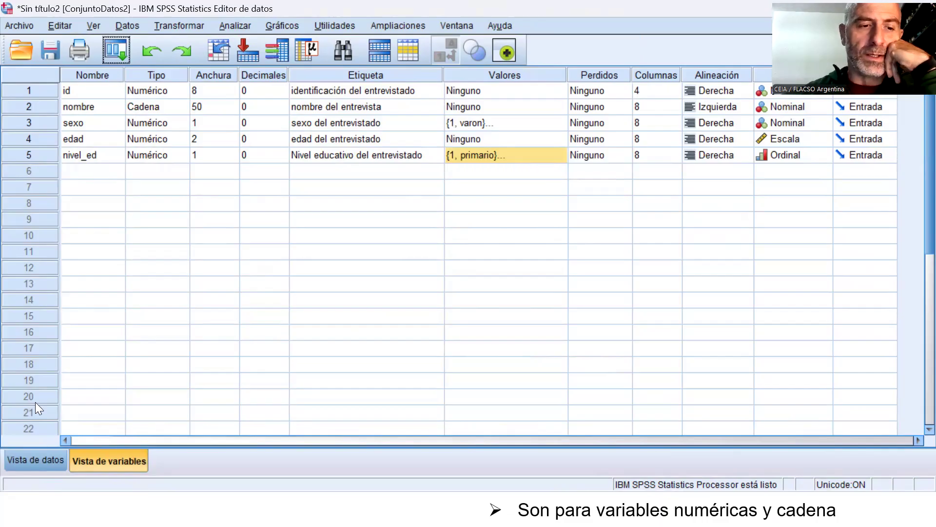
left_click(122, 463)
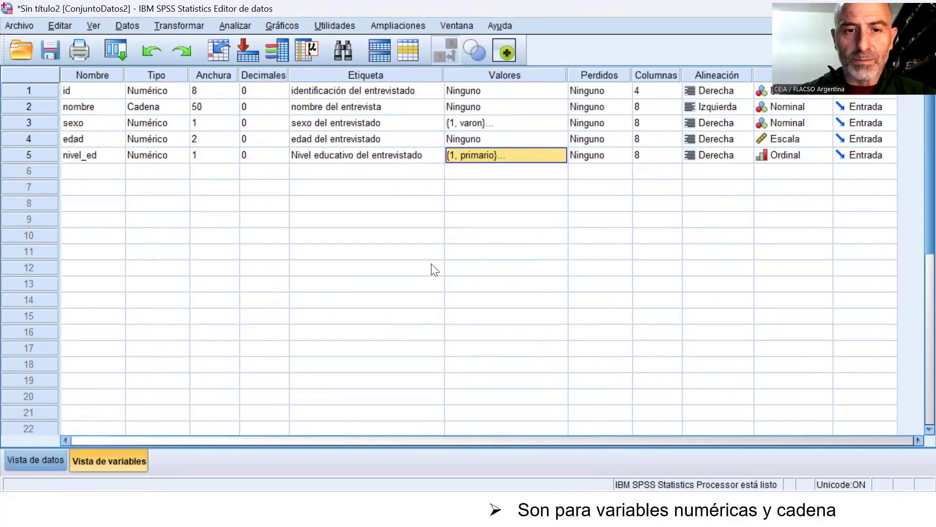
key("alt+Tab")
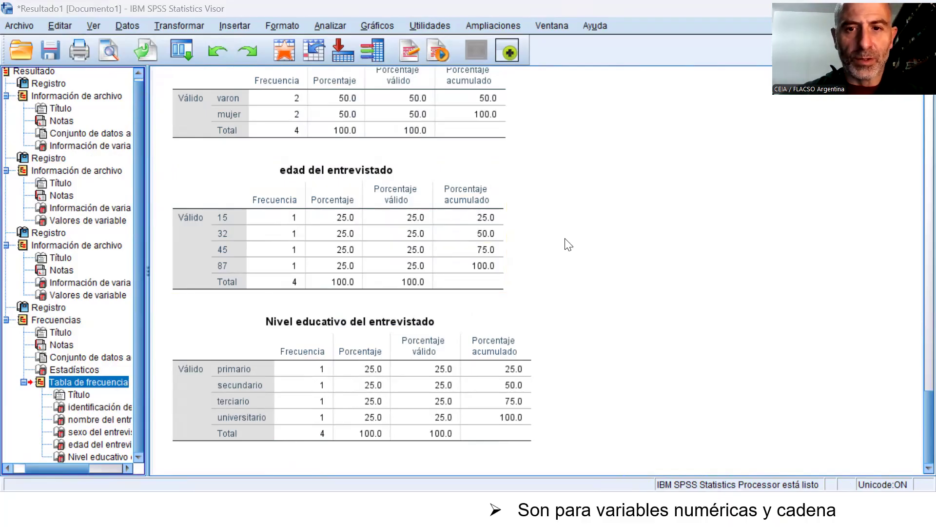
Switch to the PowerPoint slide show to consult the slide on variable and value labels and missing values
key("alt+Tab")
key("alt+Tab")
key("alt+Tab")
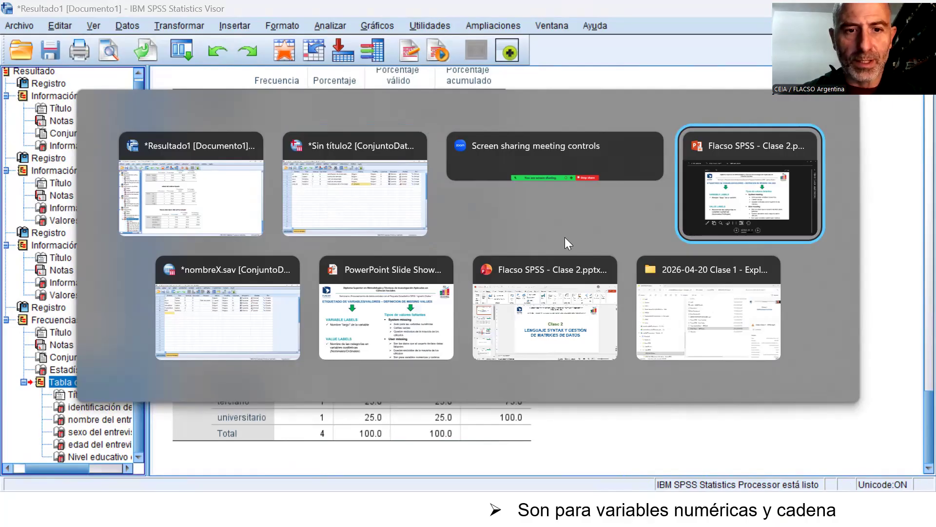
key("alt+Tab")
key("alt+Tab")
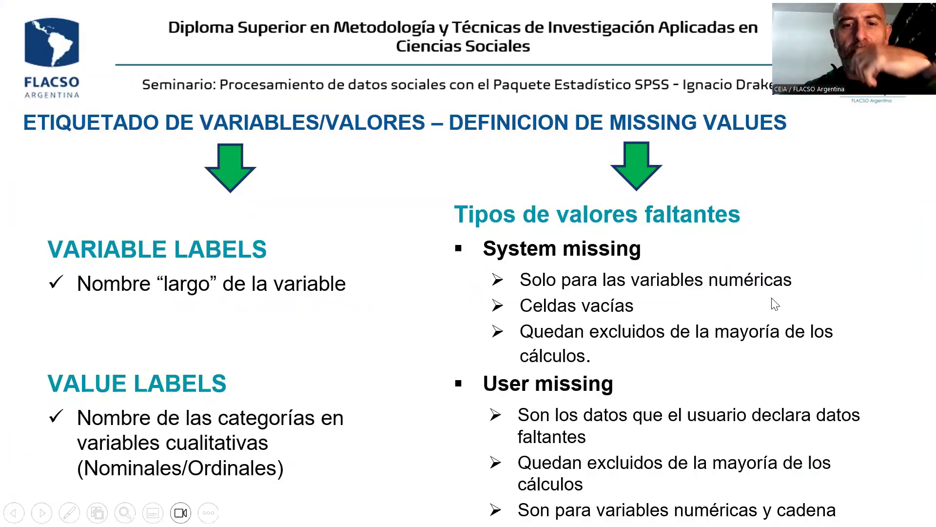
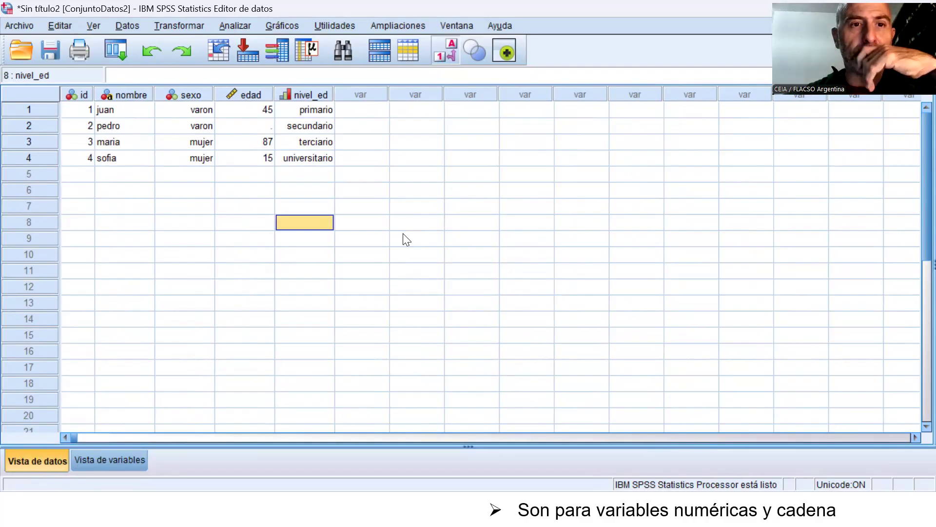
Reset the Frecuencias analysis, include only the age variable edad, and run it on the data with the empty age cell
left_click(235, 26)
mouse_move(258, 58)
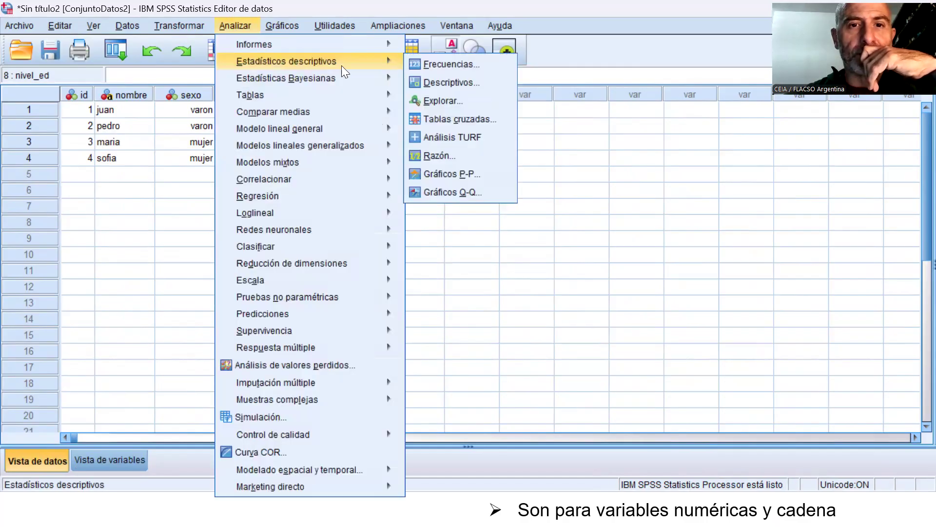
left_click(428, 67)
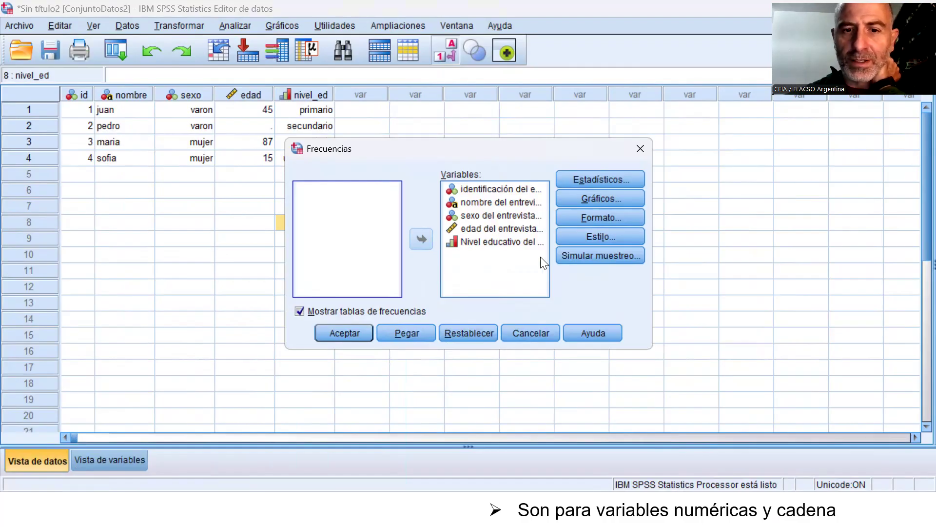
left_click(477, 332)
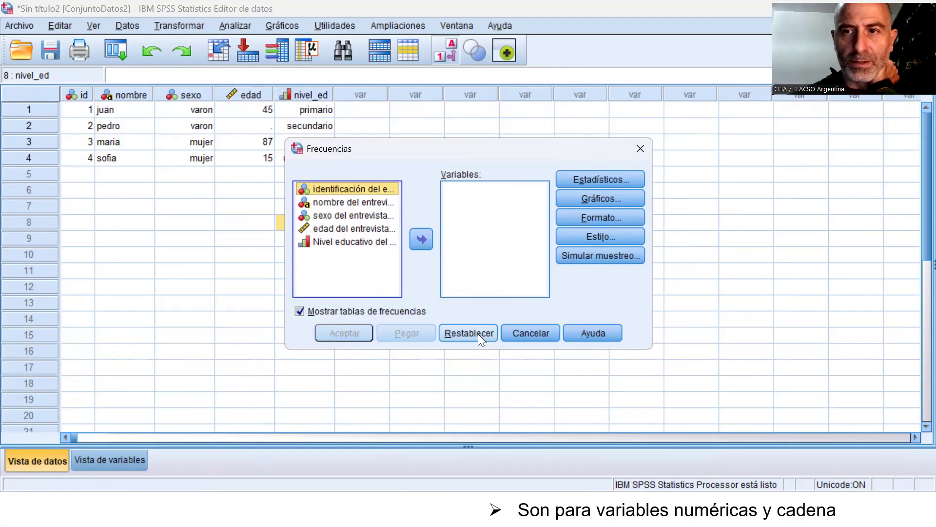
left_click(343, 229)
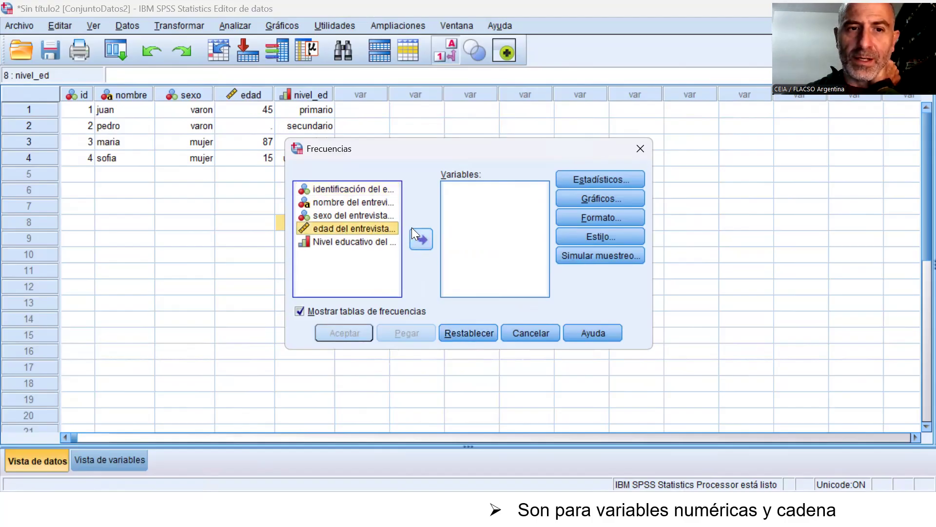
left_click(429, 240)
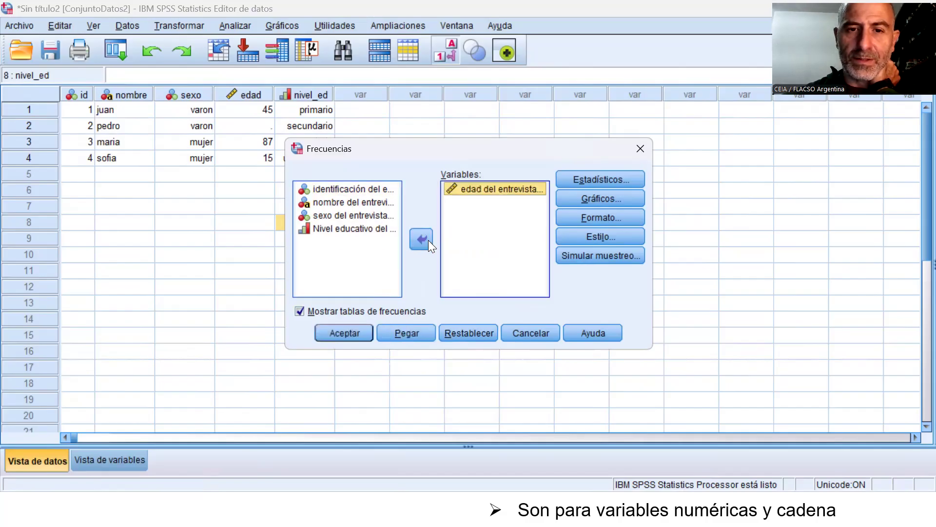
left_click(355, 331)
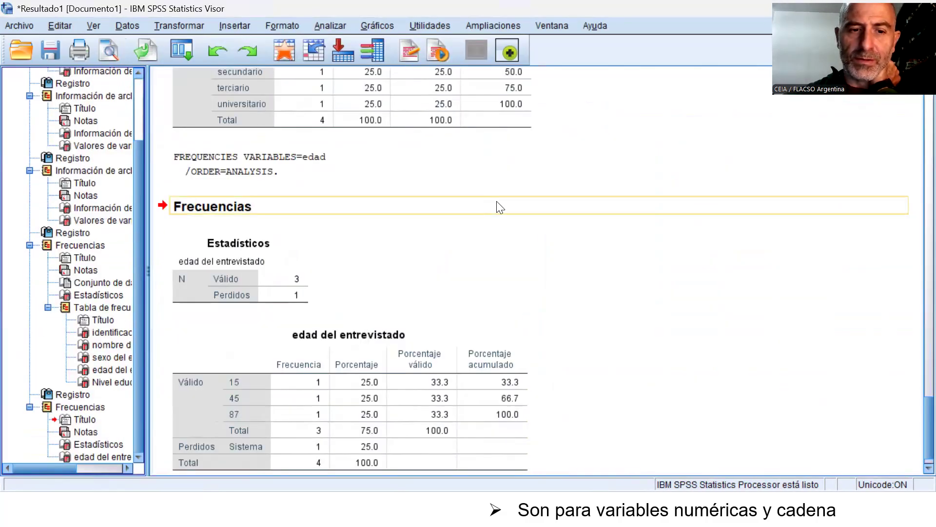
scroll(501, 192, "down", 1)
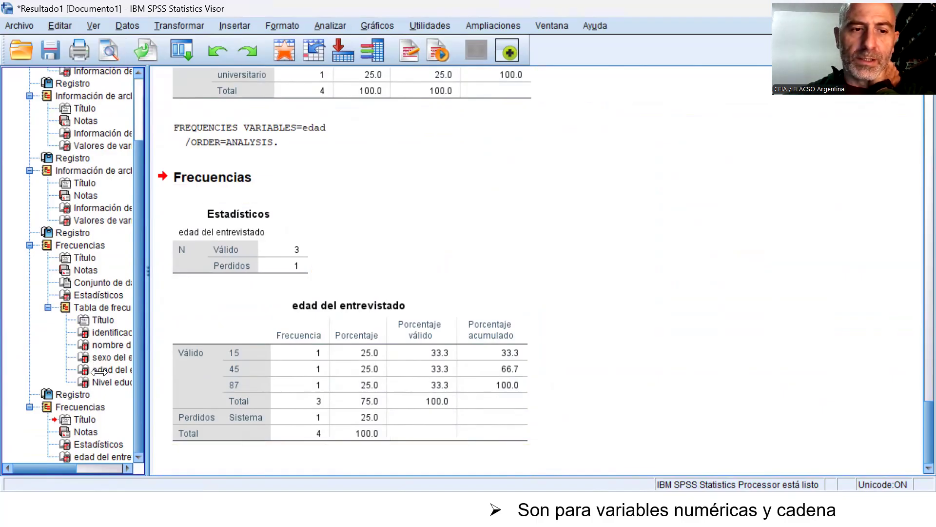
Move the earlier age frequency table into the latest Frecuencias output, directly above the new age table, and compare the two
left_click(101, 307)
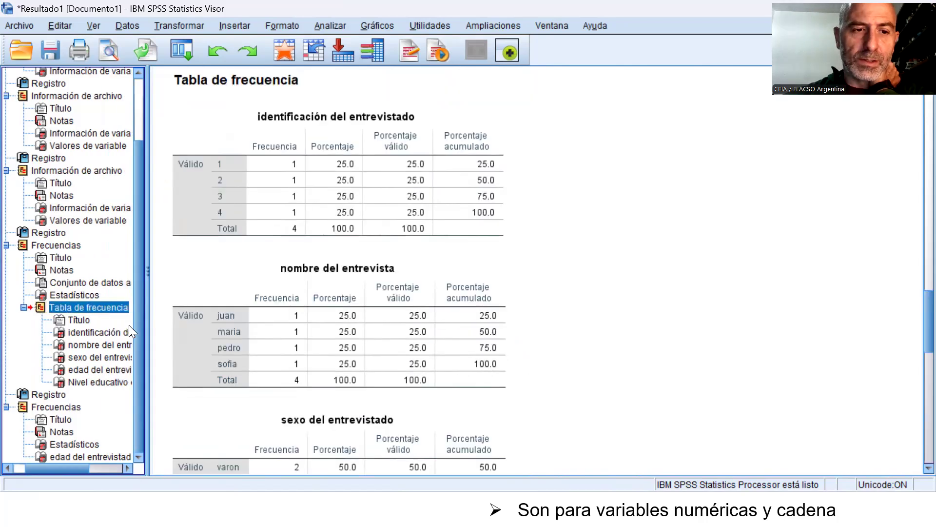
left_click_drag(95, 369, 77, 425)
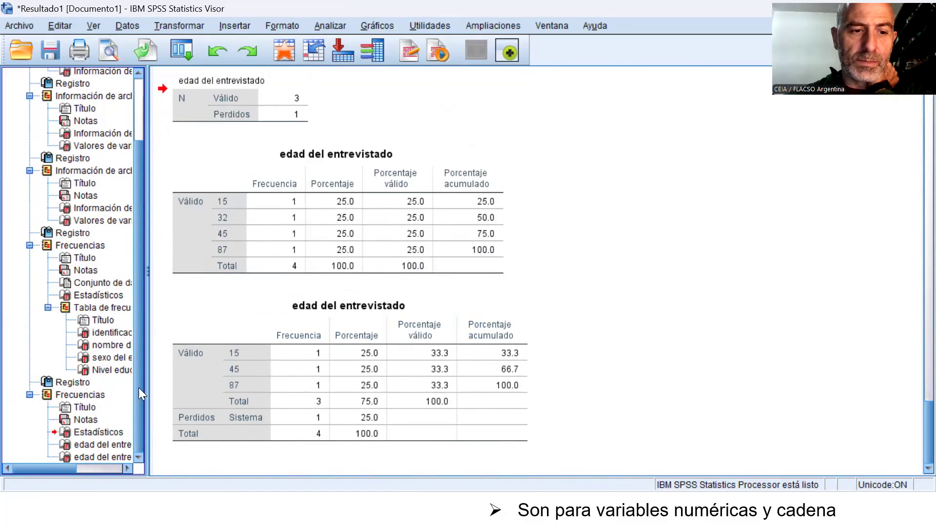
left_click(78, 445)
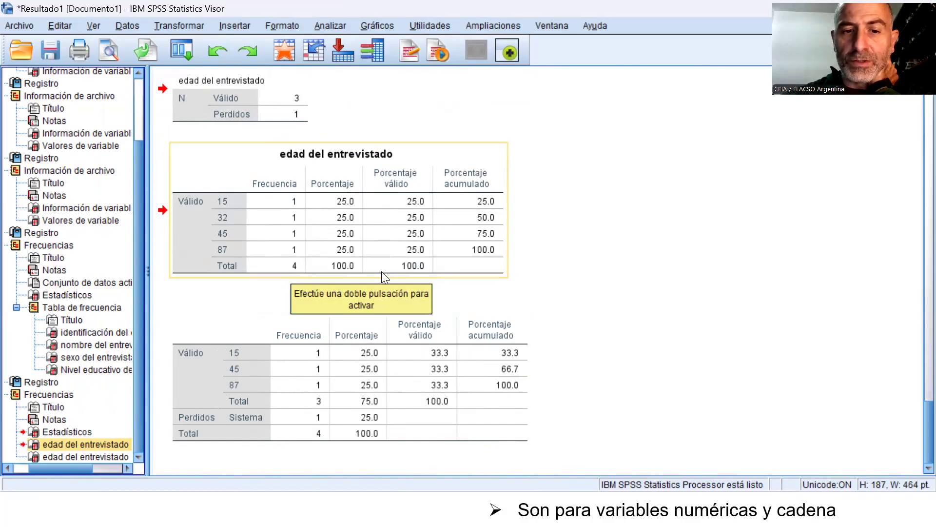
left_click(393, 379)
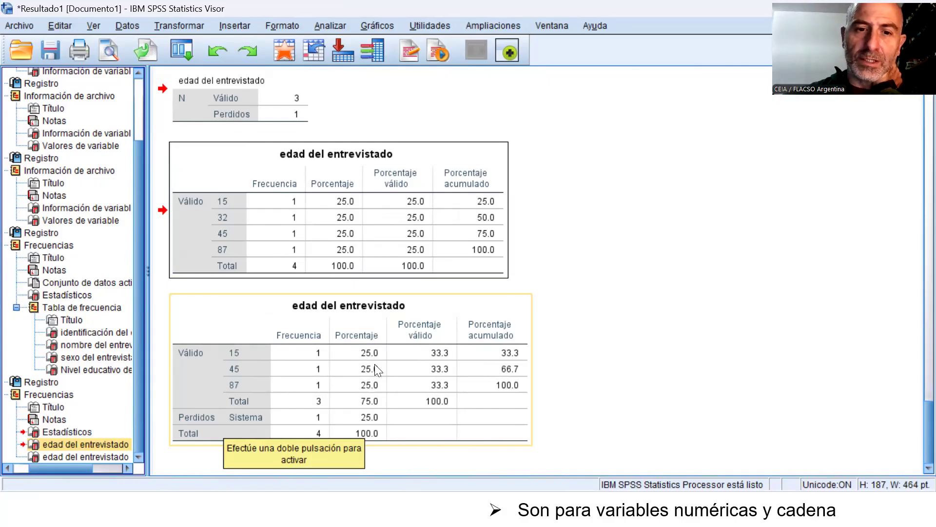
left_click(341, 259)
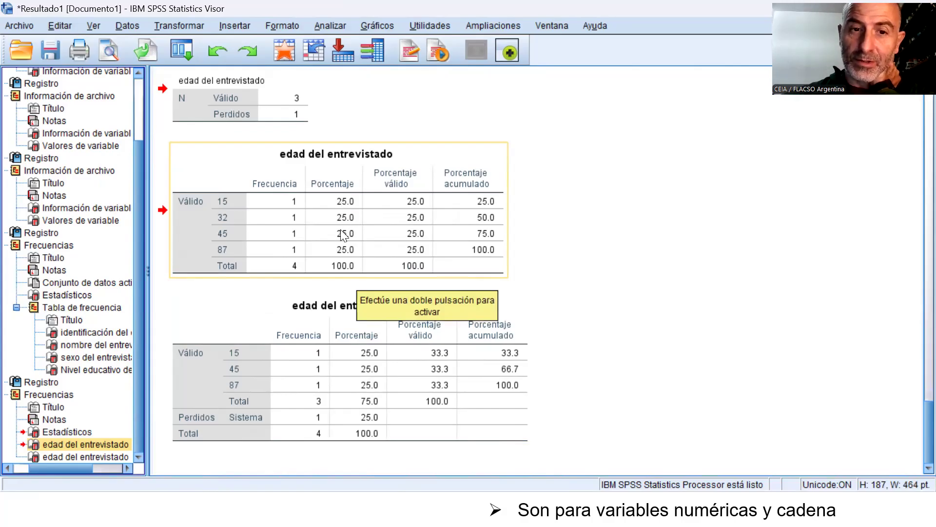
left_click(400, 302)
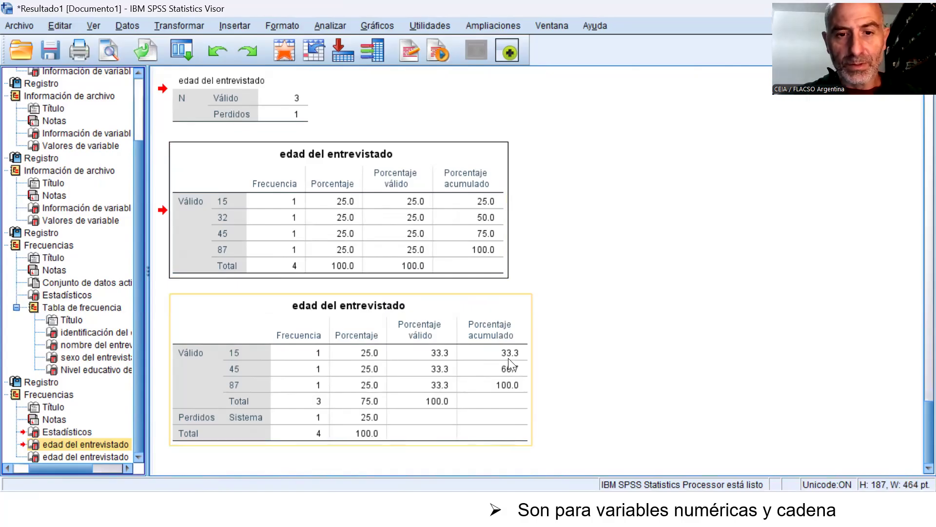
Return to the variable list in the data editor and check the value labels of nivel_ed without changing them
key("alt+Tab")
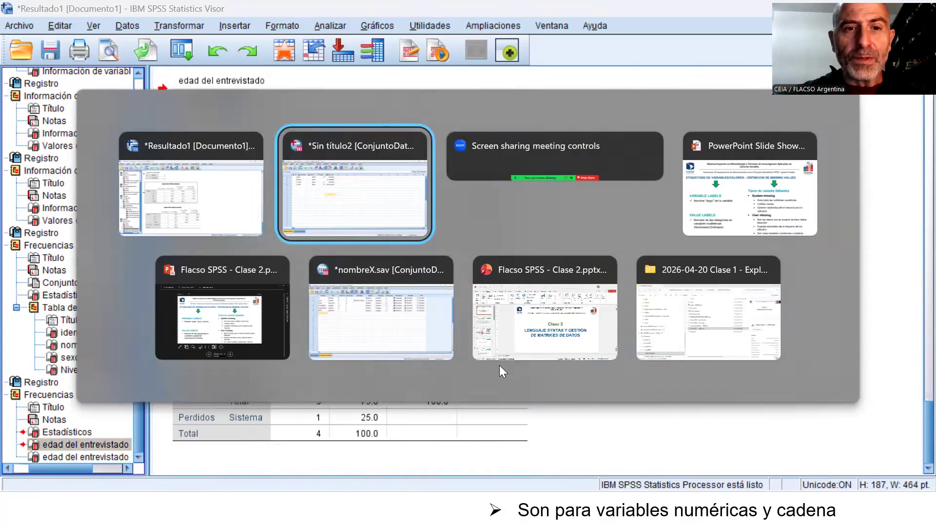
left_click(80, 458)
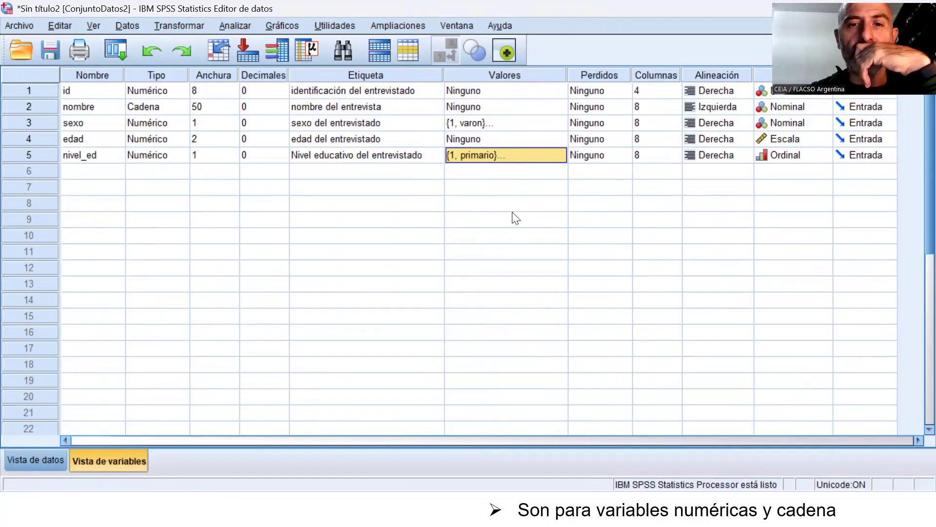
left_click(563, 160)
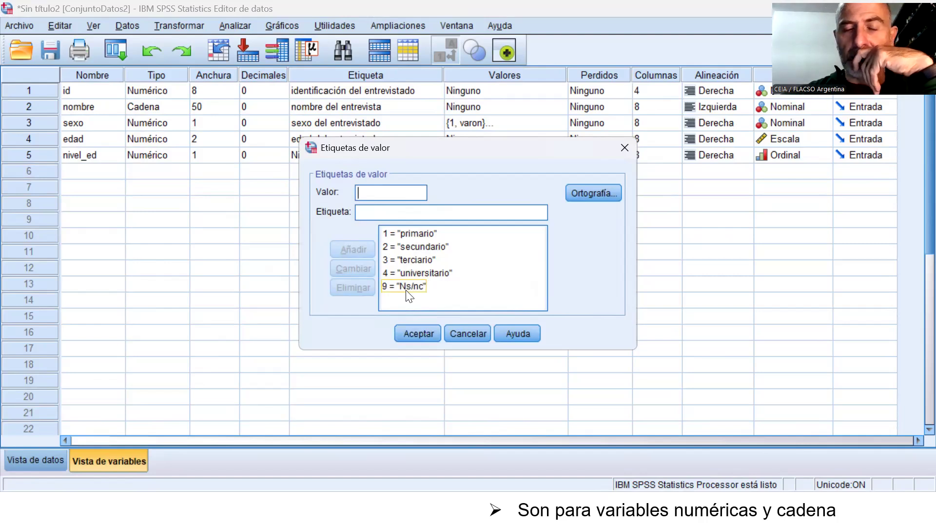
left_click(469, 333)
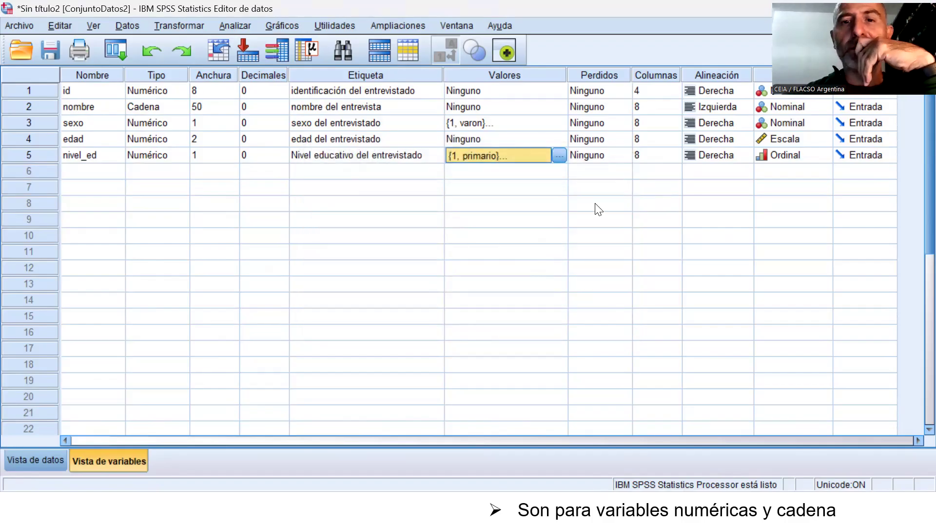
Define 9 as a discrete missing value for the variable nivel_ed
left_click(624, 159)
left_click(624, 155)
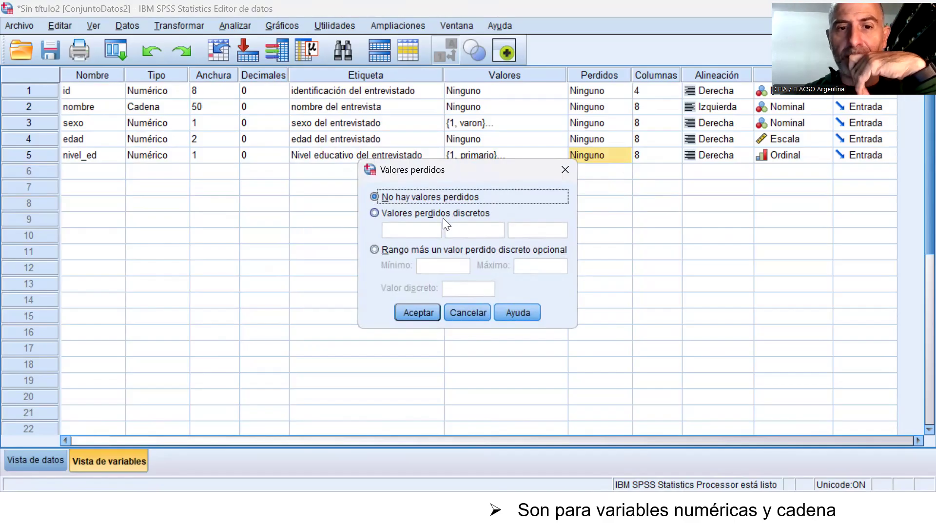
left_click(403, 214)
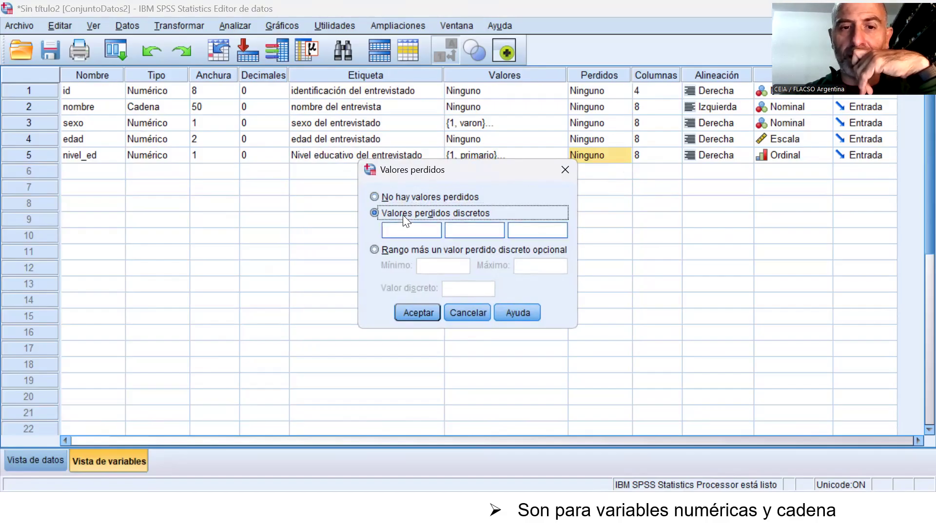
left_click(402, 233)
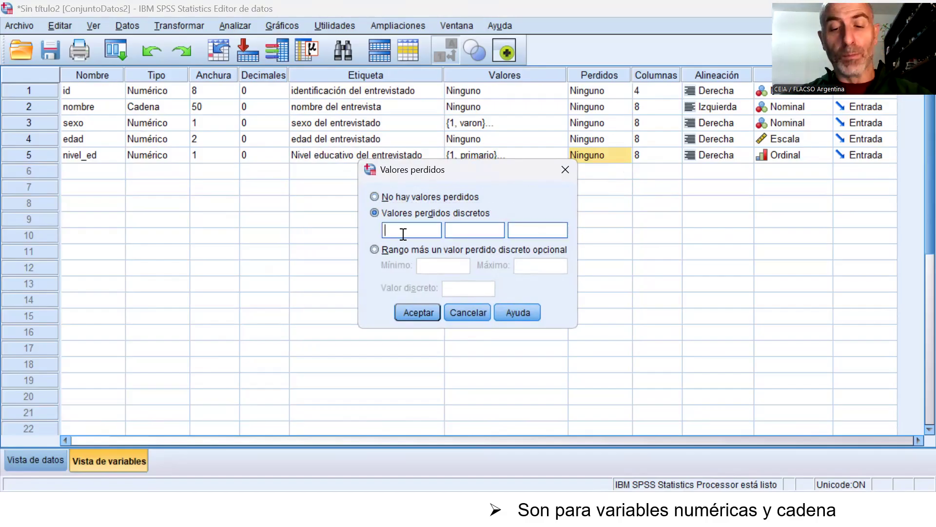
type("9")
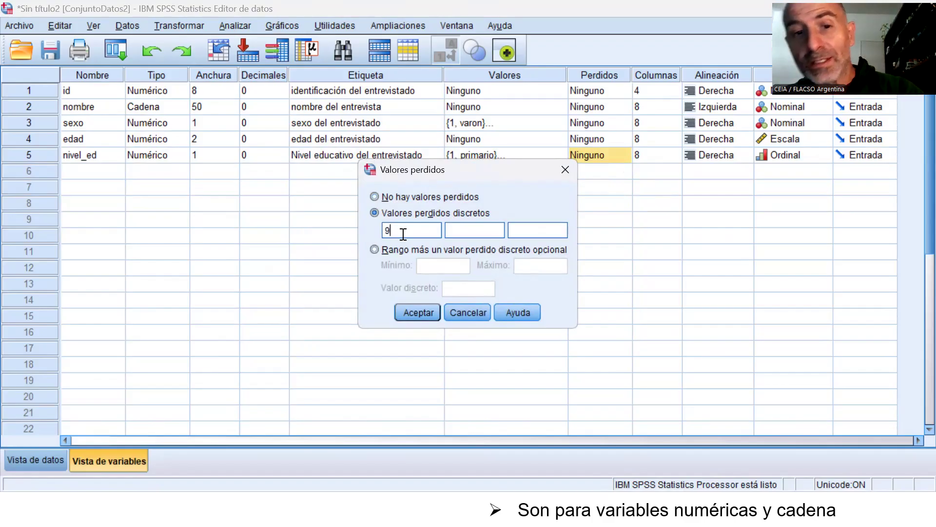
left_click(418, 312)
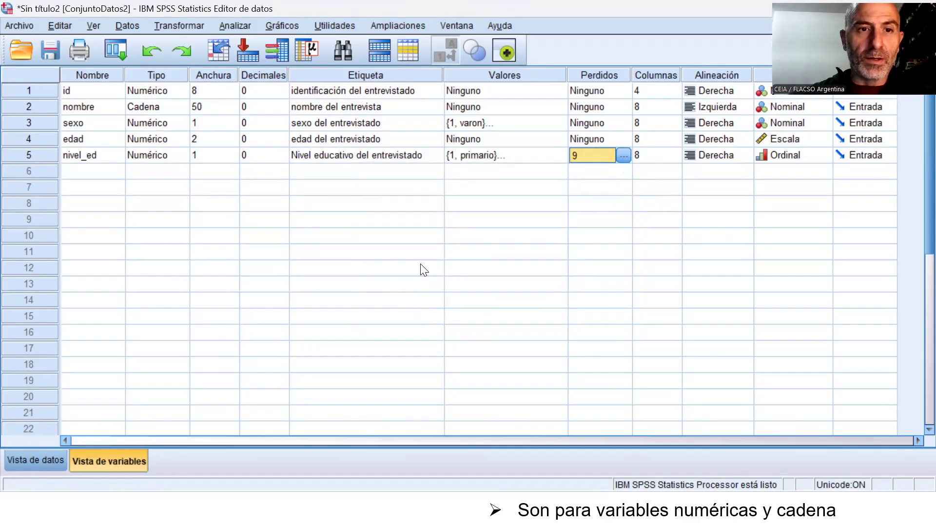
Run a Frecuencias analysis with nivel_ed as the only variable, taking edad out of the selection
left_click(227, 26)
mouse_move(370, 60)
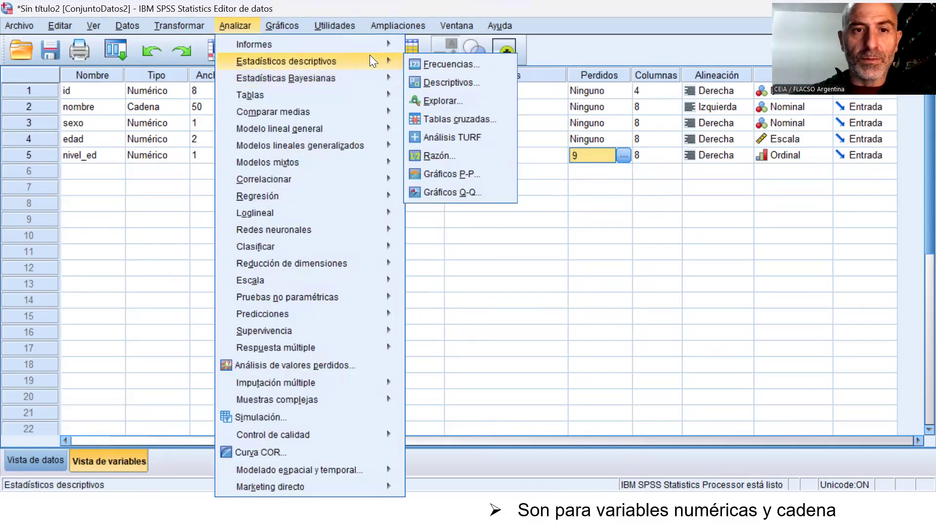
left_click(430, 63)
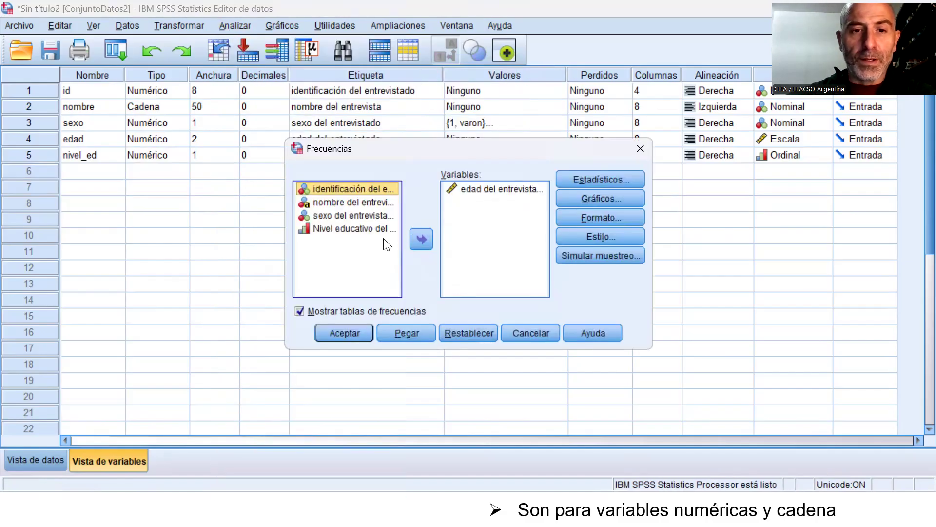
left_click(476, 191)
left_click(416, 241)
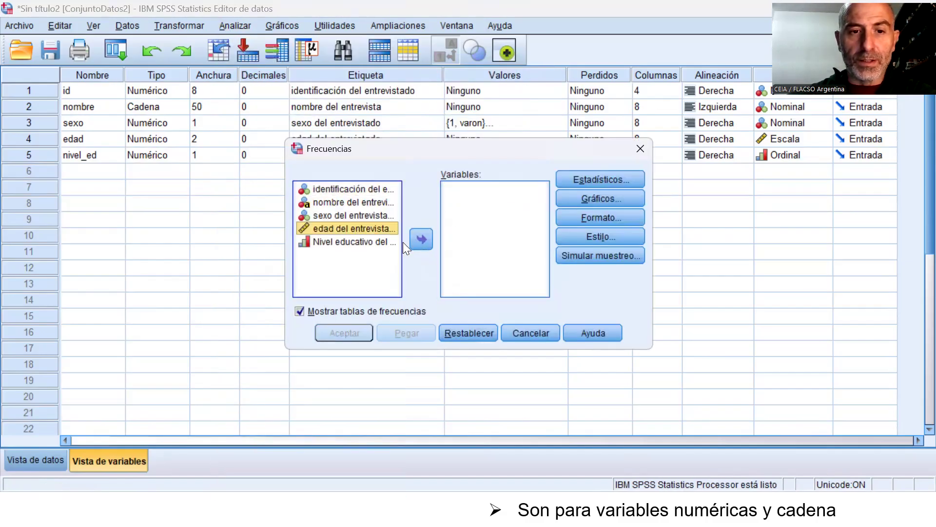
left_click(361, 242)
left_click(427, 241)
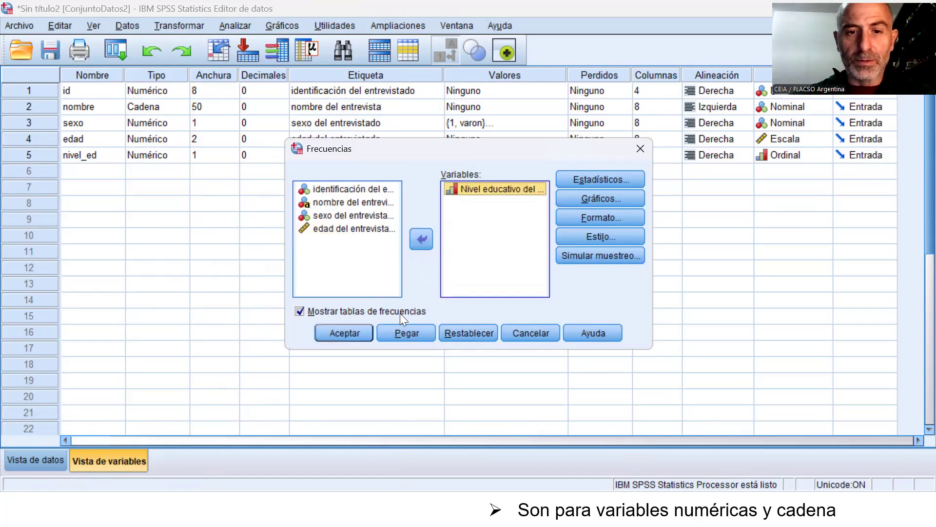
left_click(348, 335)
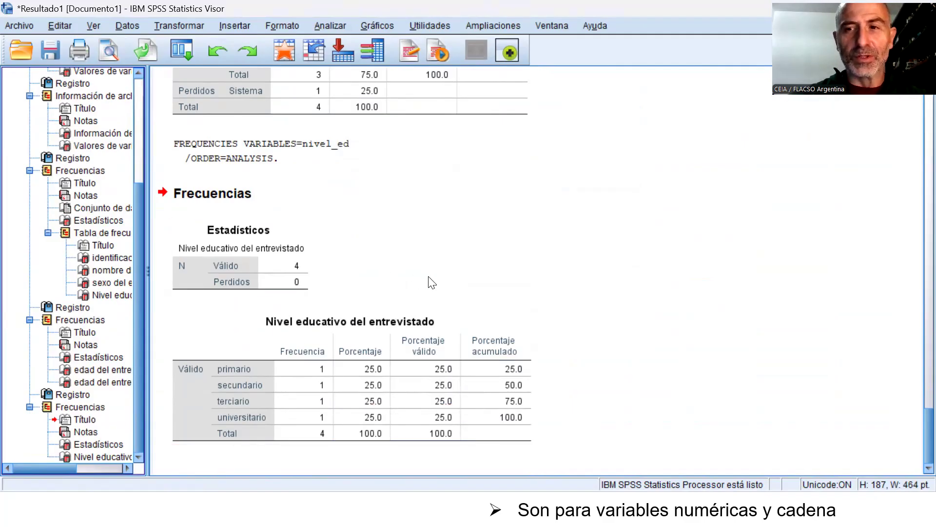
Set nivel_ed for case 4 to code 9 in the case data
key("alt+Tab")
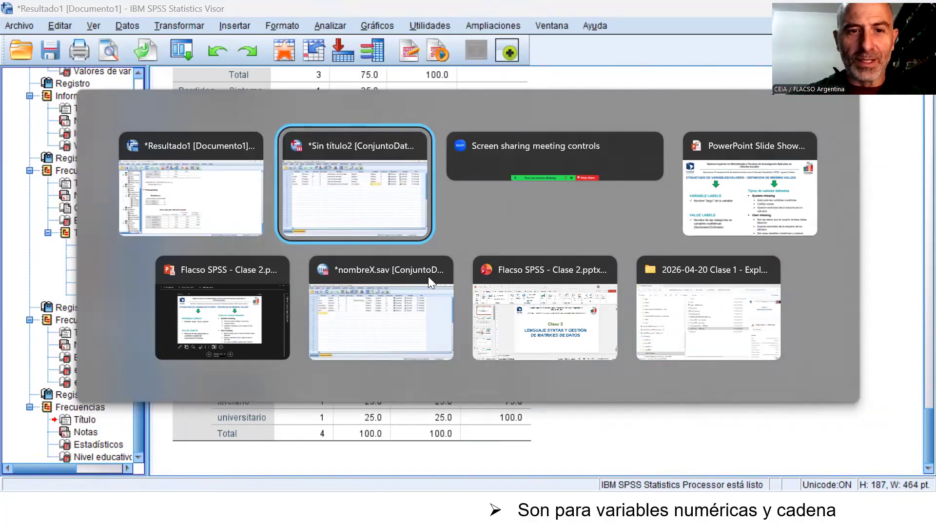
left_click(38, 460)
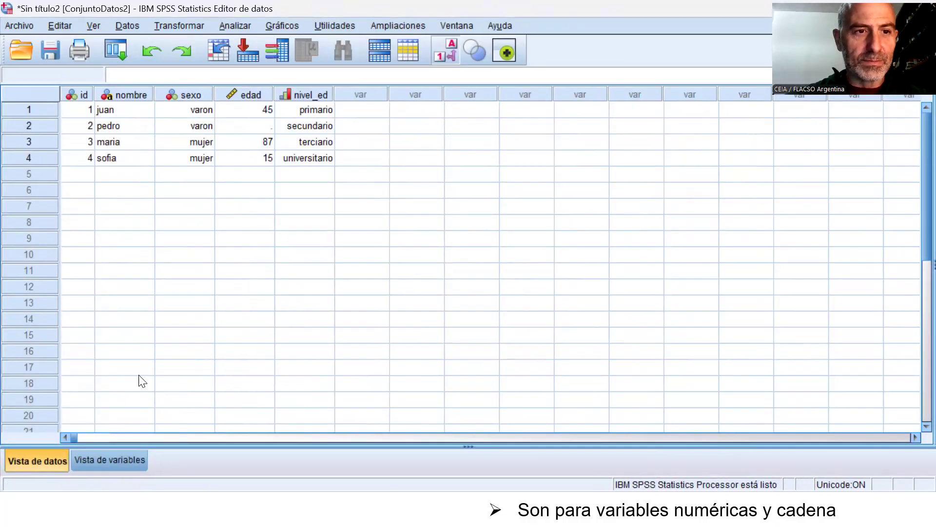
left_click(304, 190)
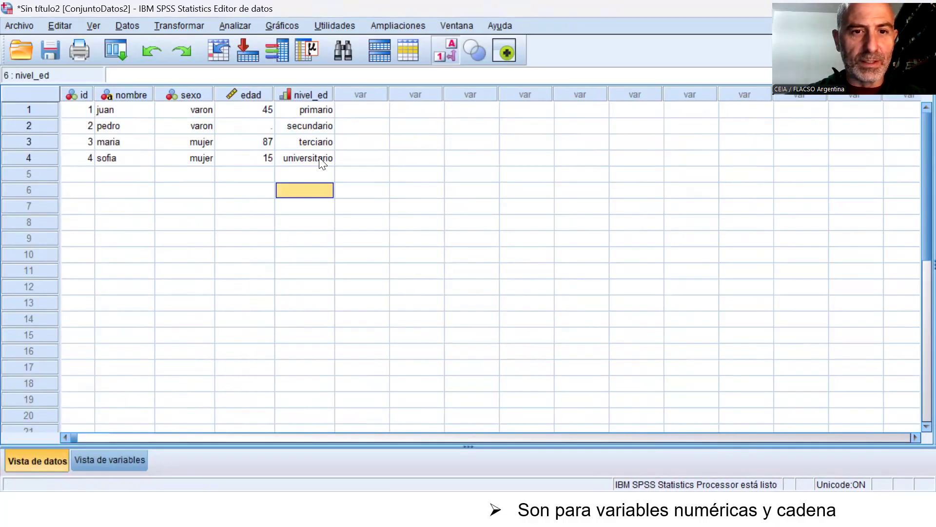
key("Up")
key("Up")
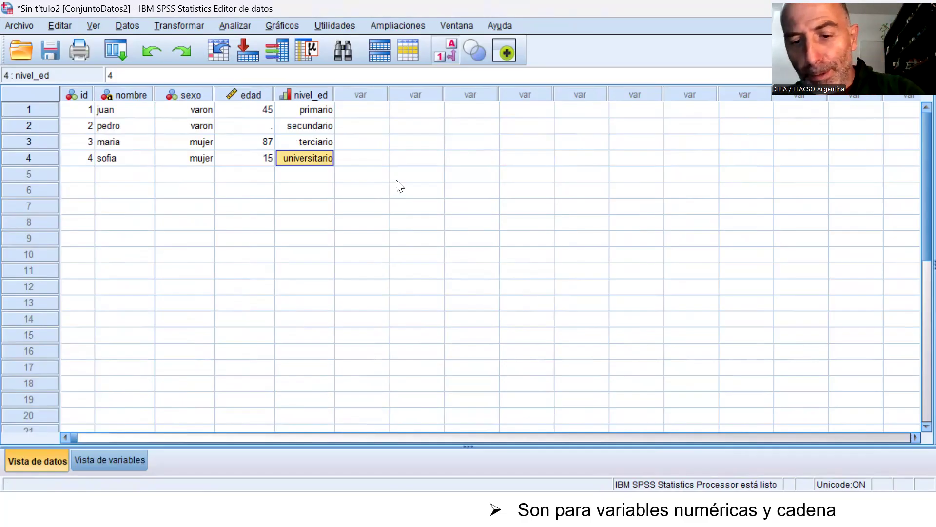
type("9")
key("Return")
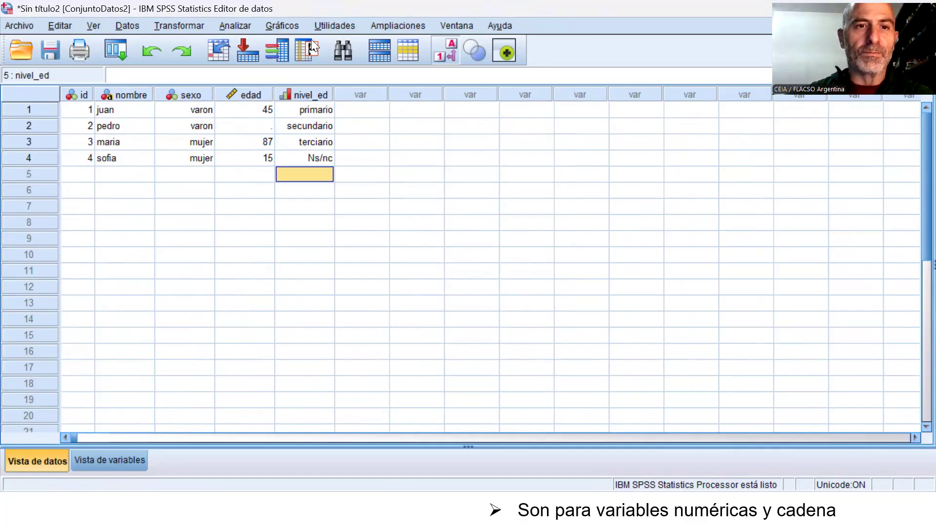
Rerun the Frecuencias analysis for nivel_ed on the edited data and examine the resulting statistics and frequency tables
left_click(240, 20)
mouse_move(268, 58)
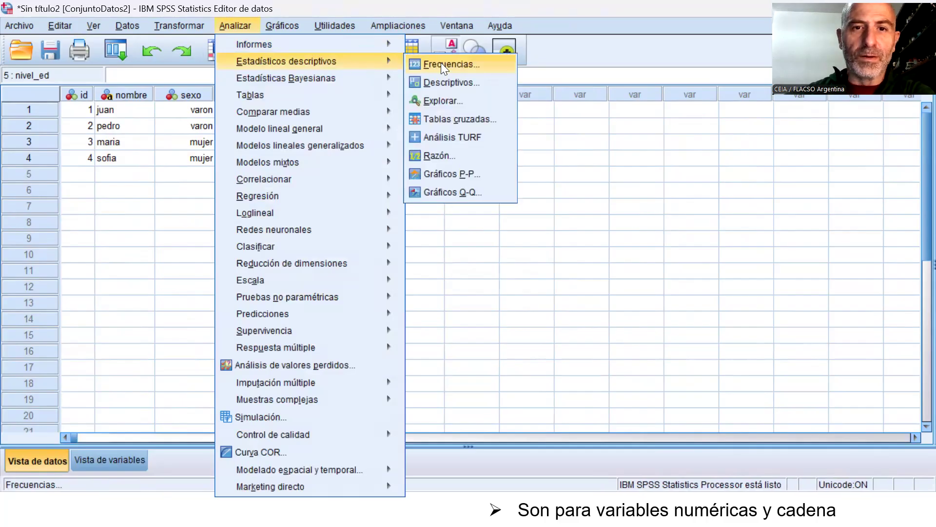
left_click(441, 63)
left_click(358, 332)
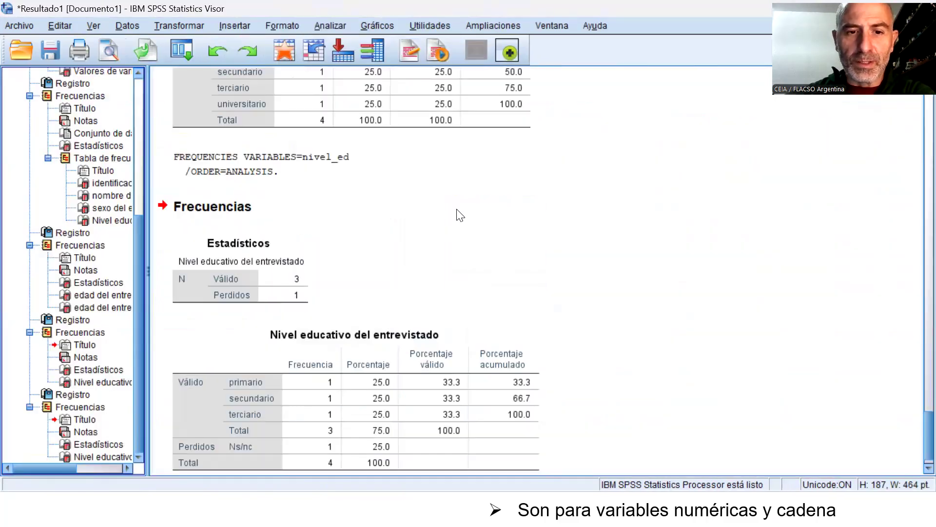
scroll(504, 235, "down", 1)
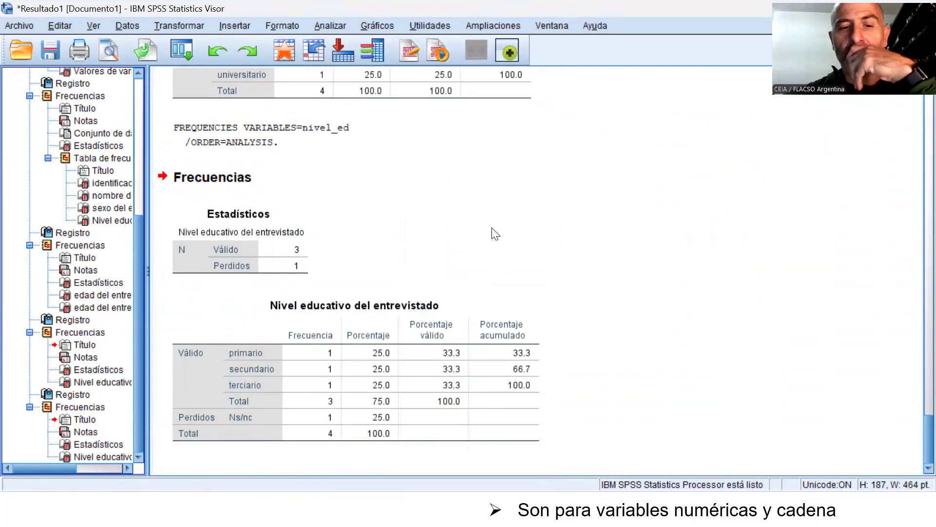
left_click(292, 262)
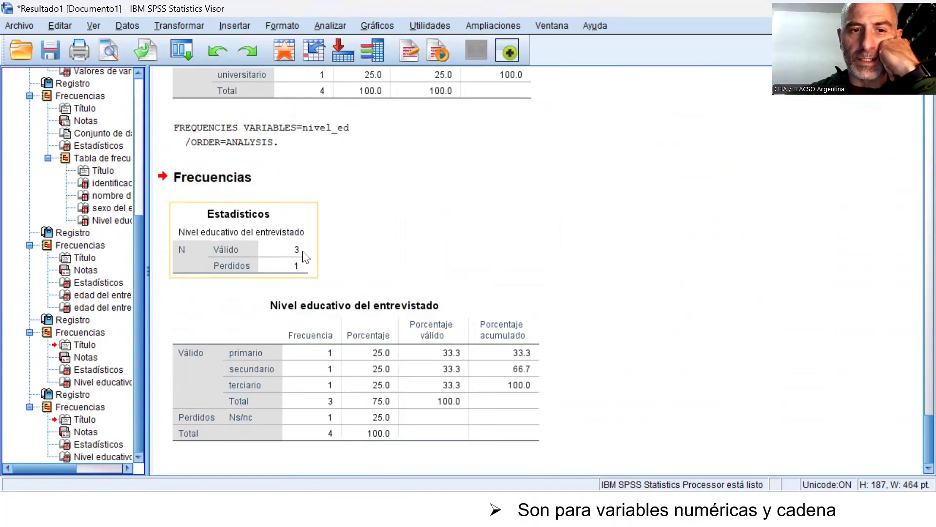
left_click(293, 289)
left_click(301, 268)
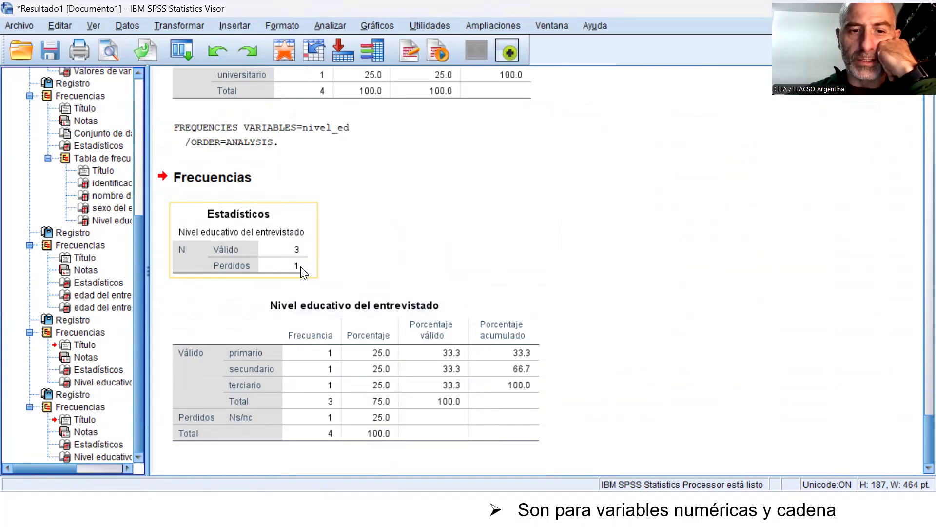
left_click(299, 343)
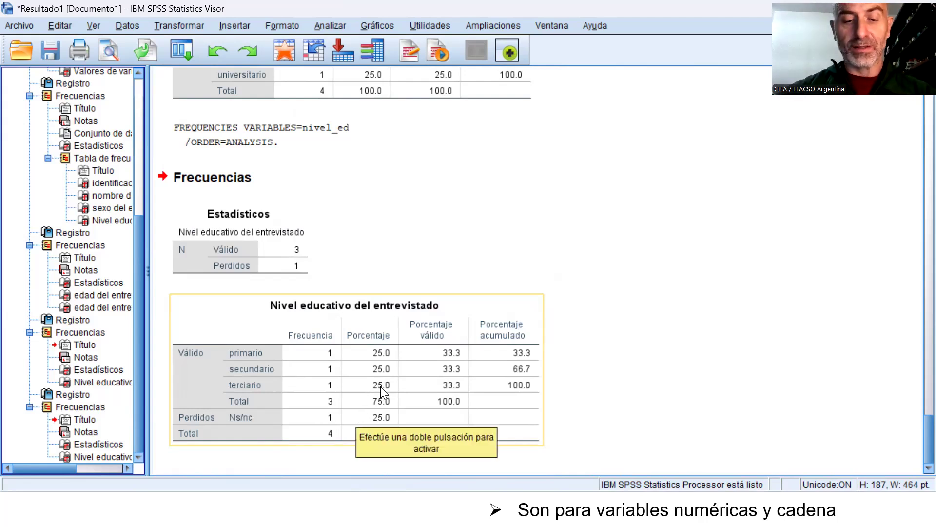
Redefine the missing values of nivel_ed as the range 1 to 9 plus the discrete value 99
key("alt+Tab")
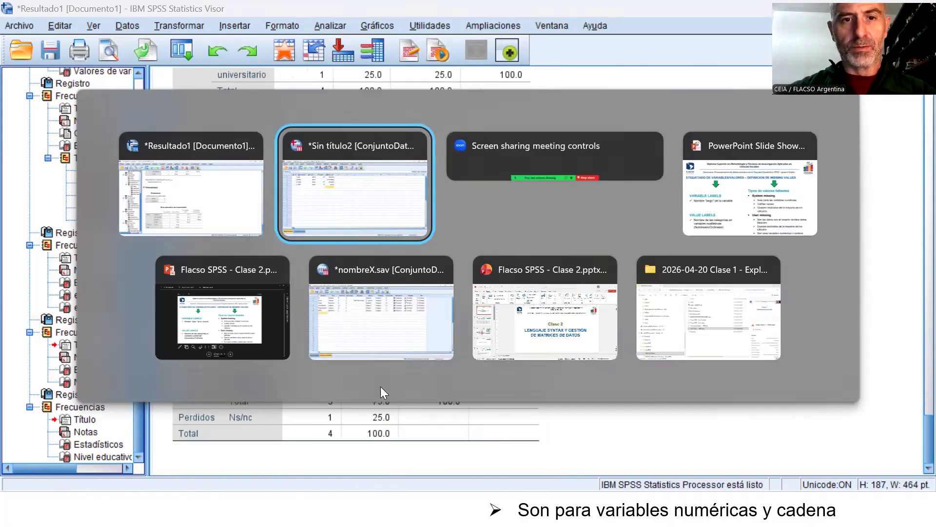
left_click(97, 461)
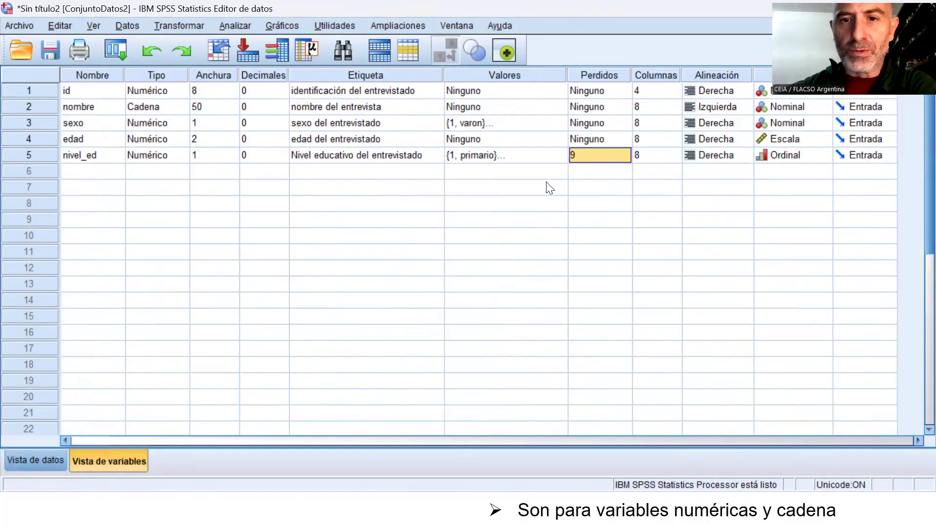
left_click(628, 157)
left_click(628, 157)
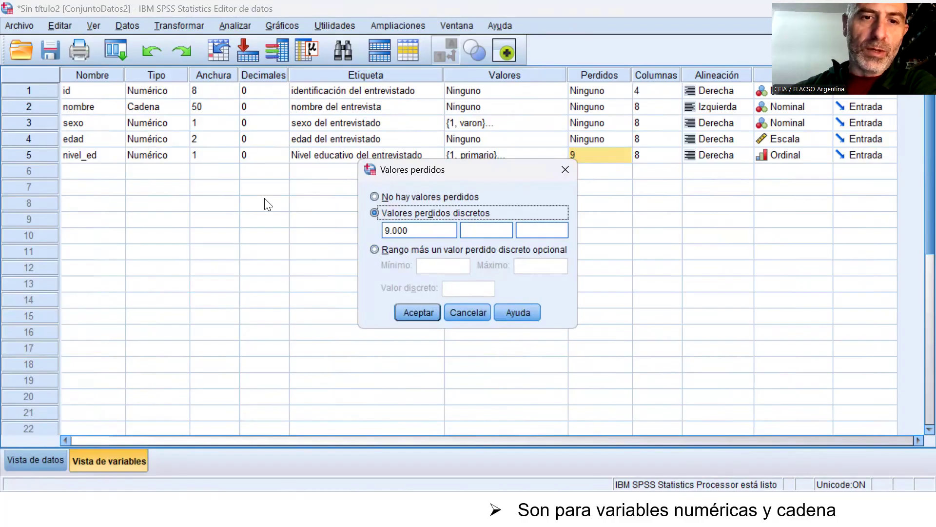
left_click(412, 252)
left_click(434, 263)
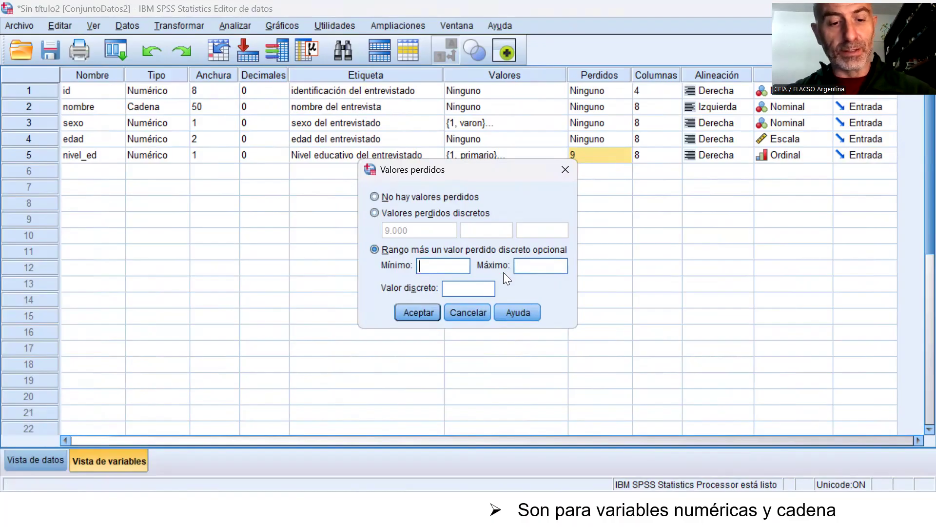
type("1")
type("9")
left_click(487, 282)
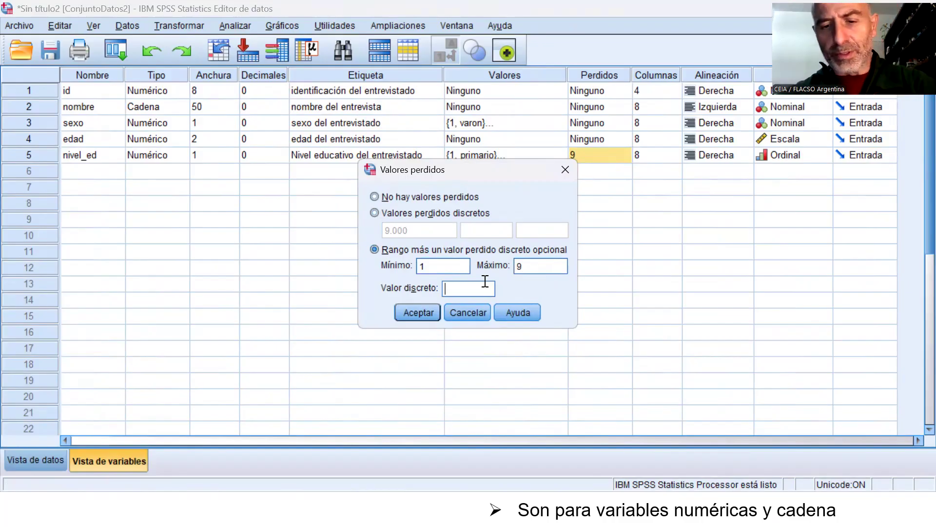
type("99")
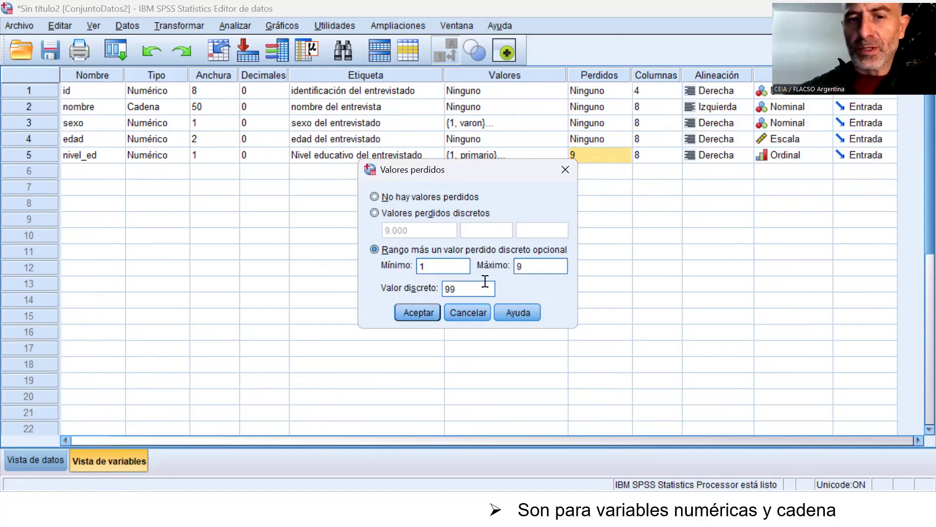
left_click(424, 311)
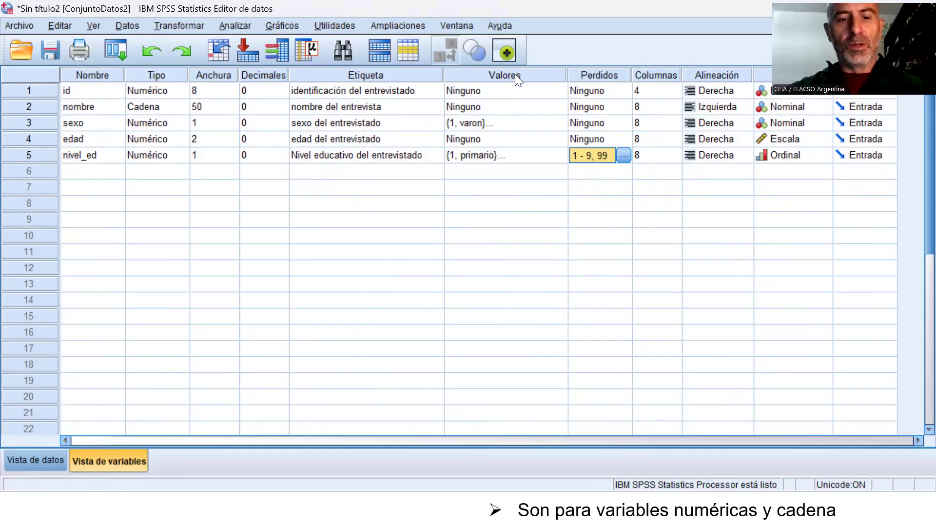
Switch to the PowerPoint slide show and advance to the slide on the advantages of the Syntax language
key("alt+Tab")
key("Tab")
key("Tab")
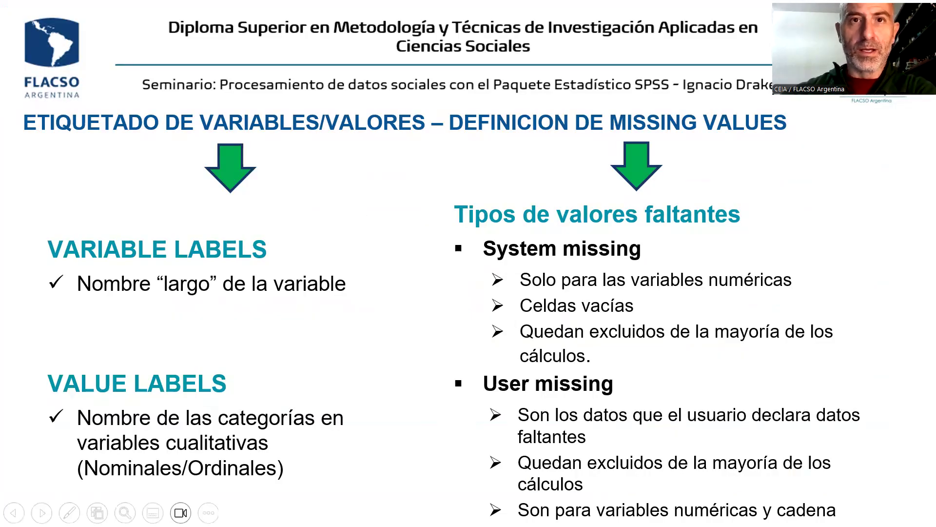
key("Right")
key("Right")
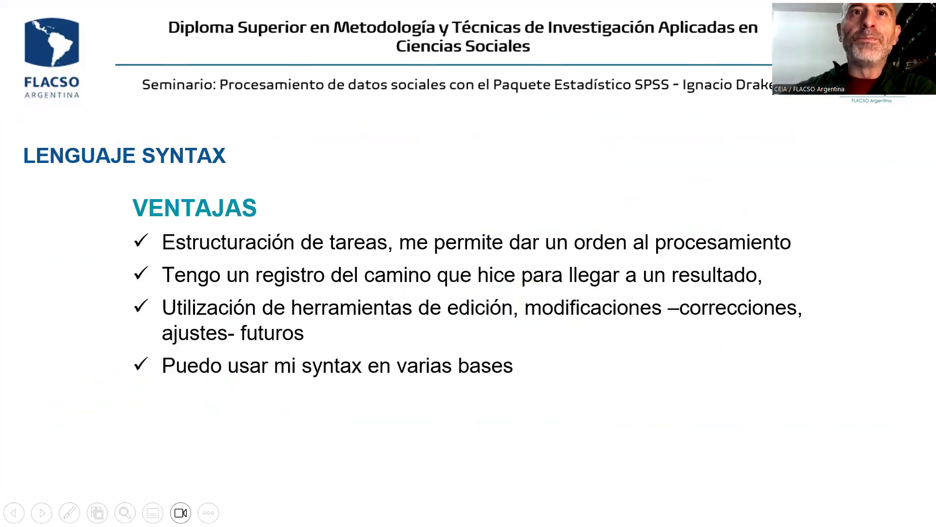
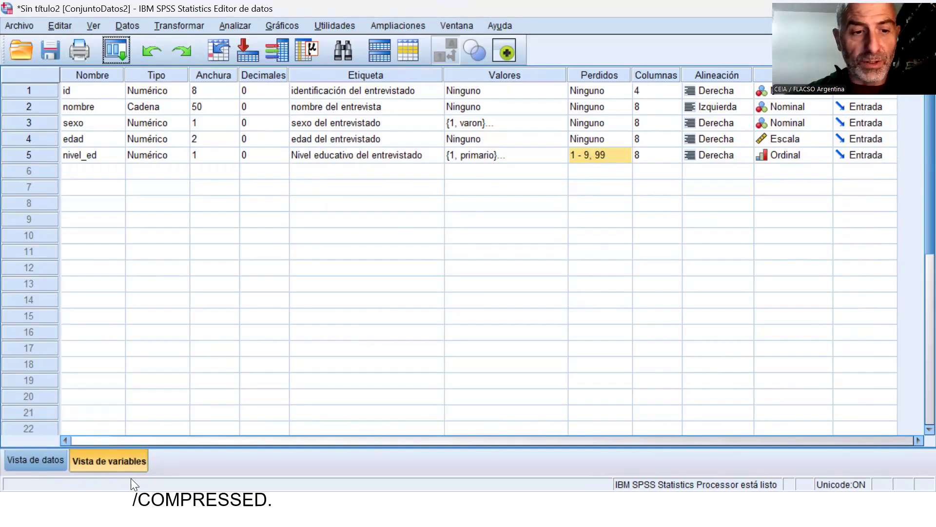
Display the case data of the unsaved dataset in the data editor
left_click(58, 460)
left_click(84, 460)
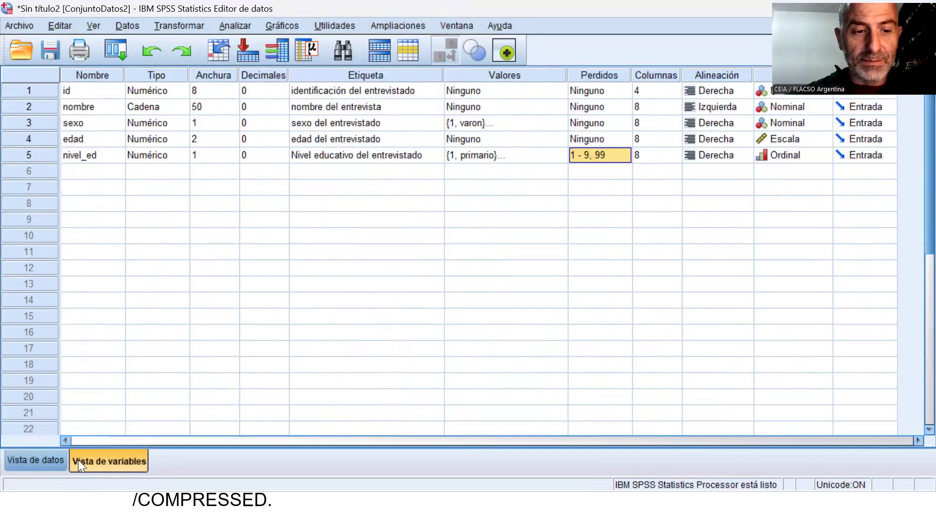
left_click(57, 459)
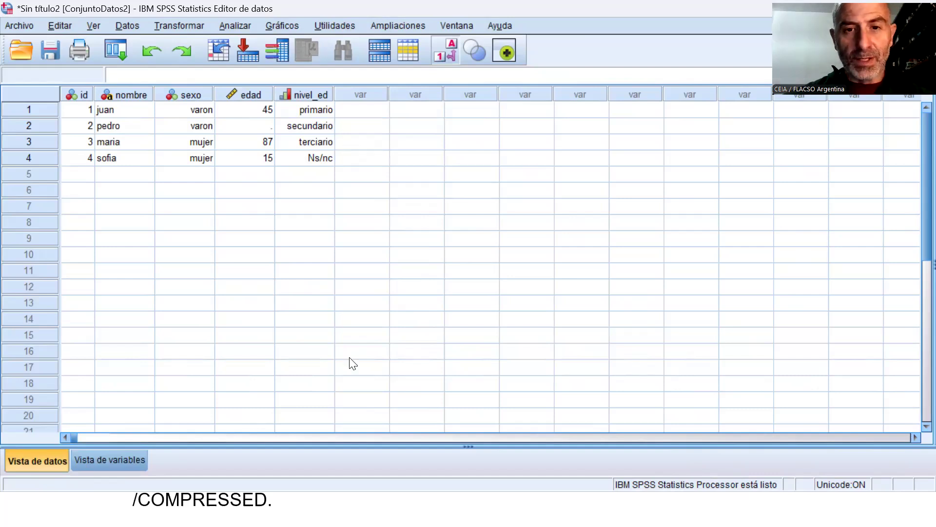
Switch to the output viewer and create a new empty syntax file
key("alt+Tab")
key("alt+Tab")
key("alt+Tab")
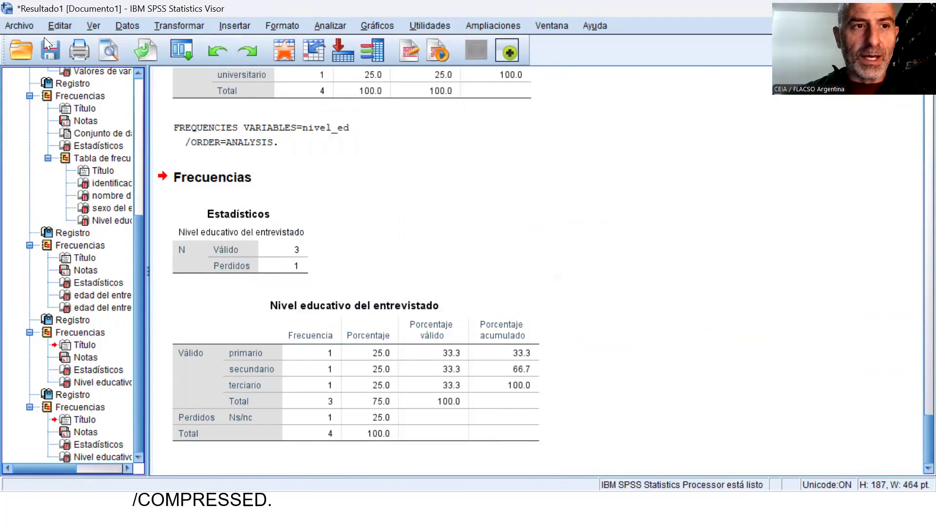
left_click(18, 26)
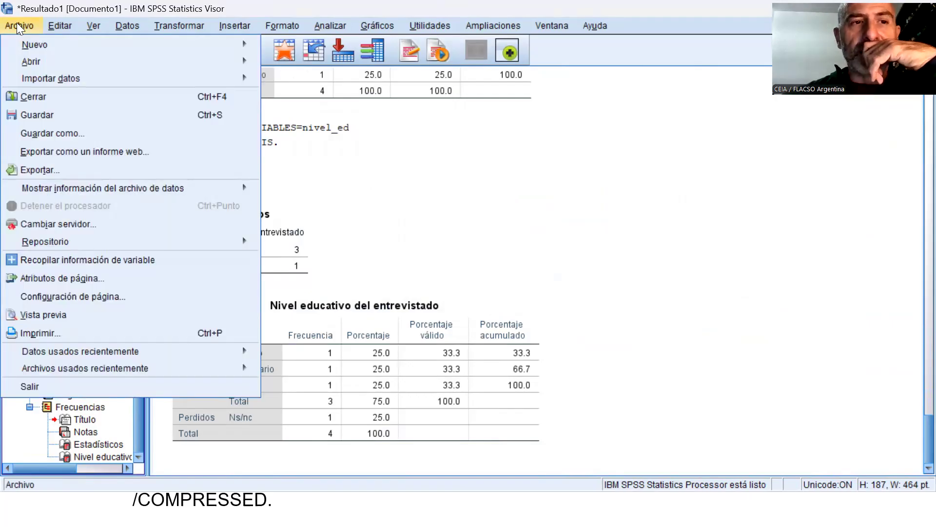
mouse_move(30, 47)
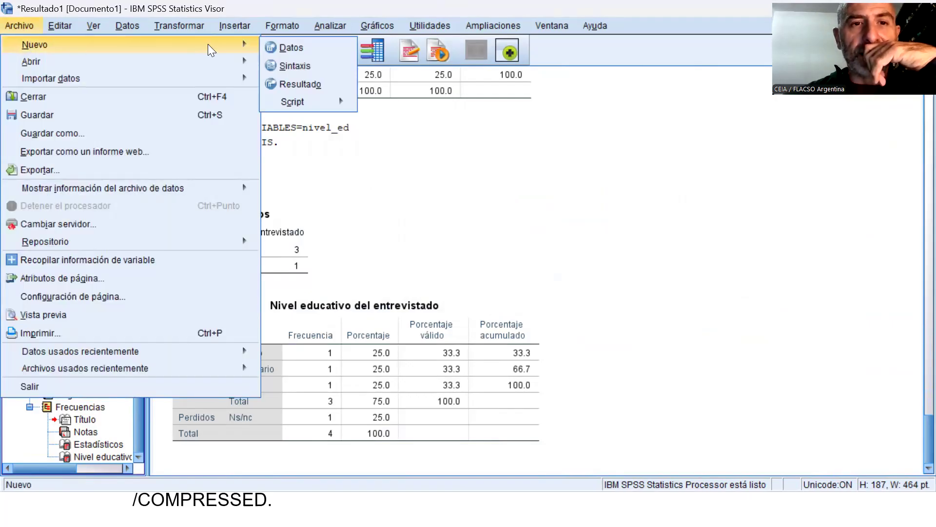
left_click(332, 63)
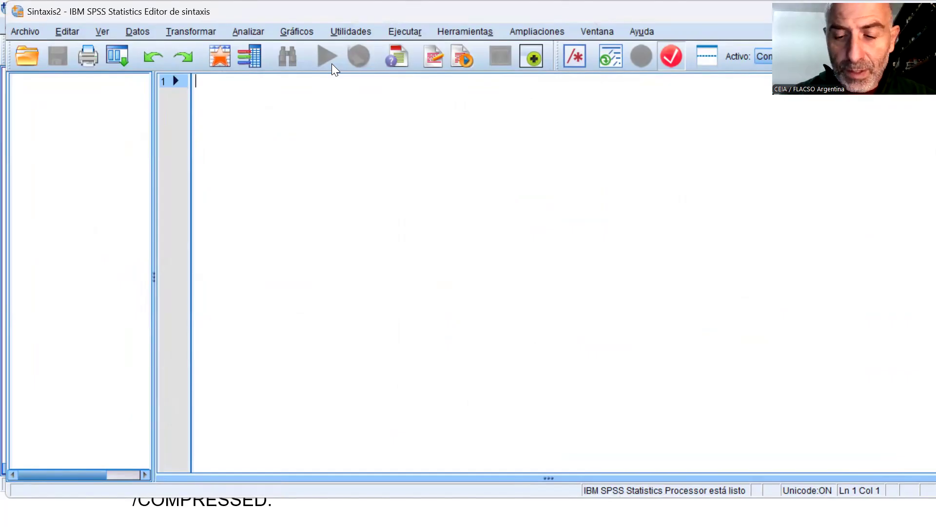
Write the comment line "*PRACTICA DE LA CLASE 2." at the start of the syntax, followed by a blank line
type("*")
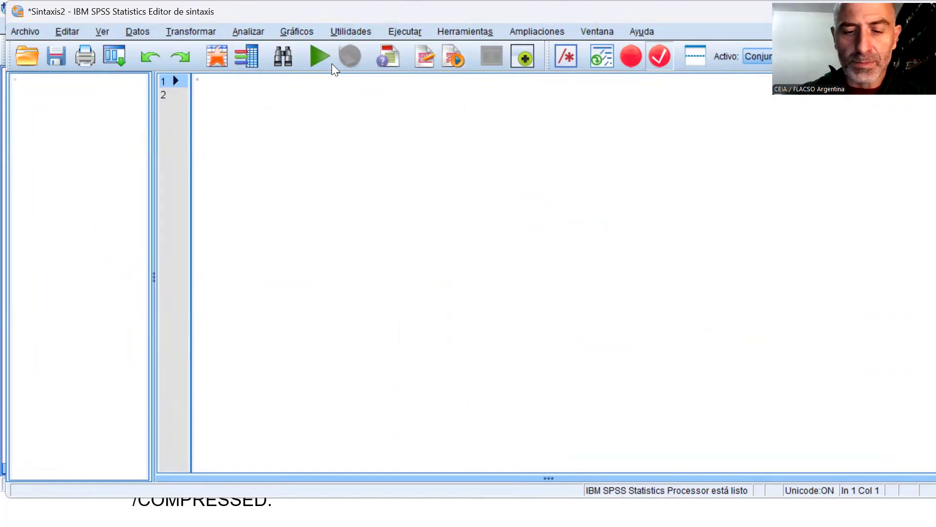
key("Caps_Lock")
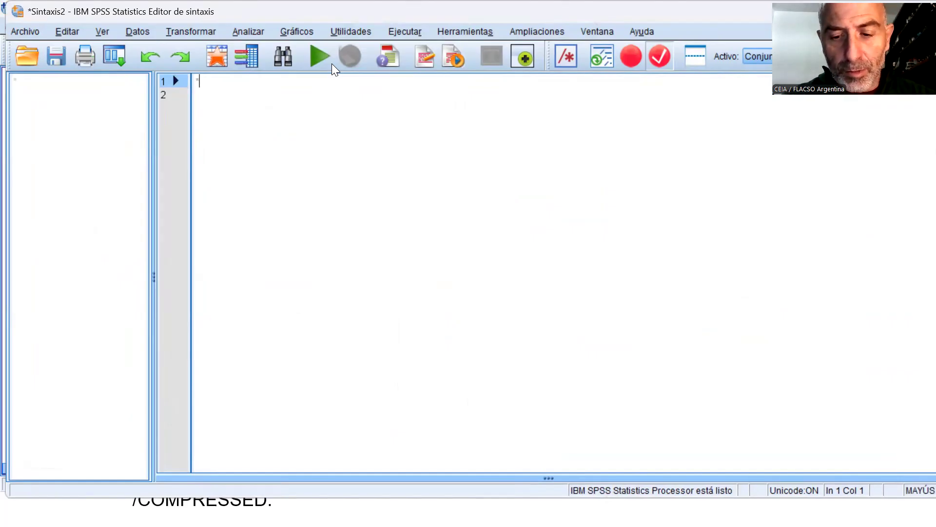
type("PRAC")
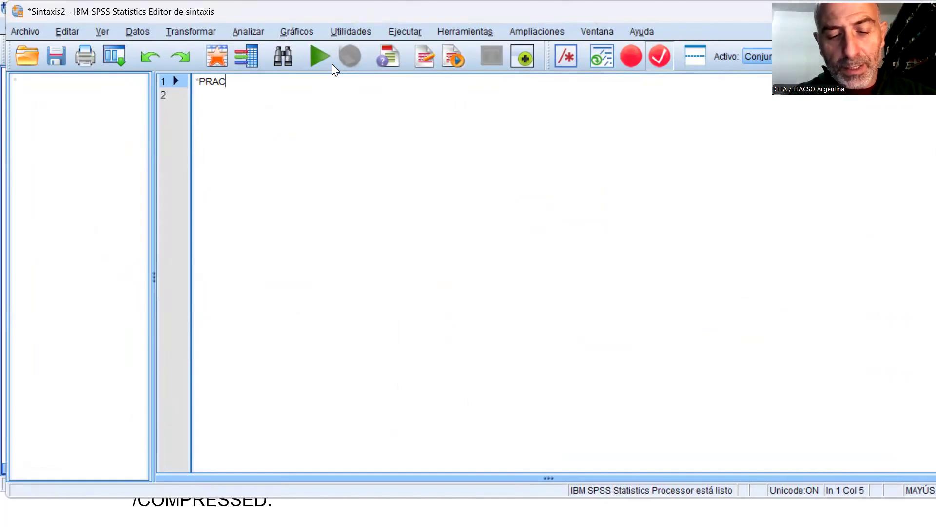
type("TICA DE LA C")
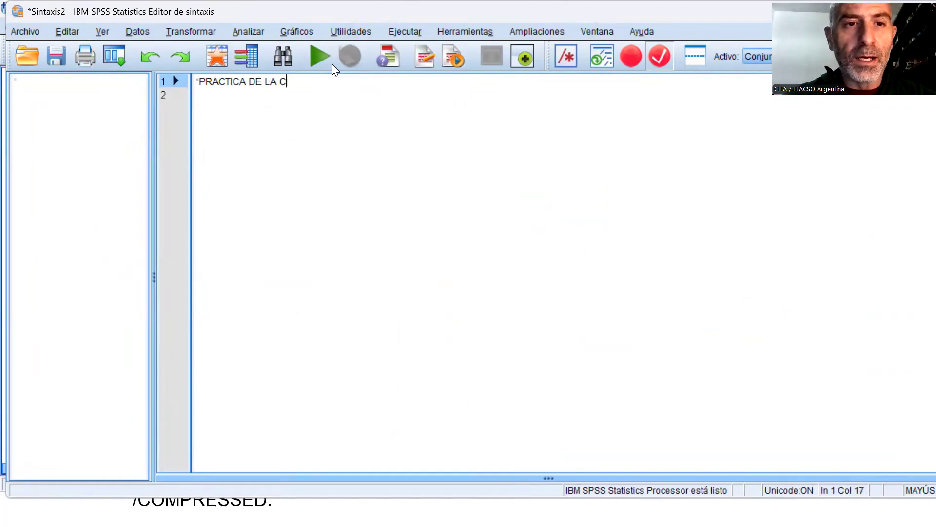
type("LASE 2")
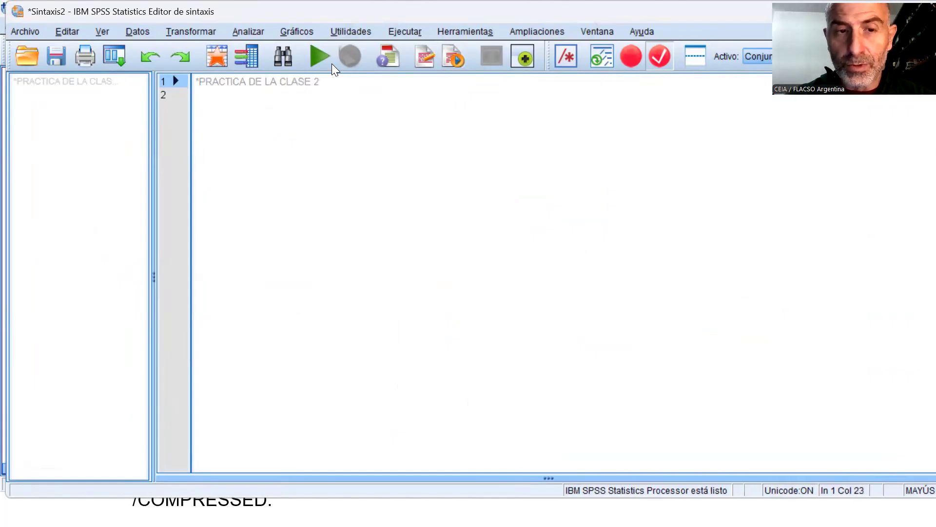
type(".")
key("Return")
key("Return")
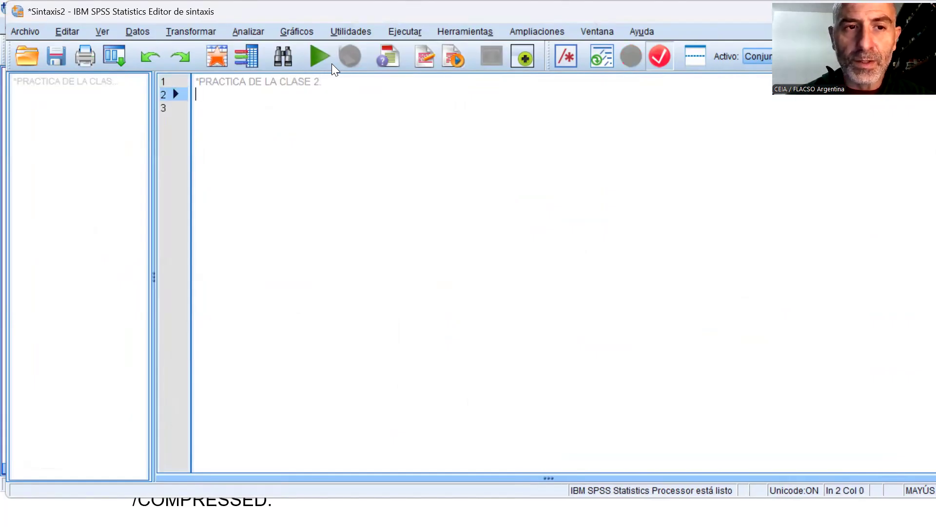
Add the command "DISPLAY DICTIONARY." on line 3 of the syntax
type("D")
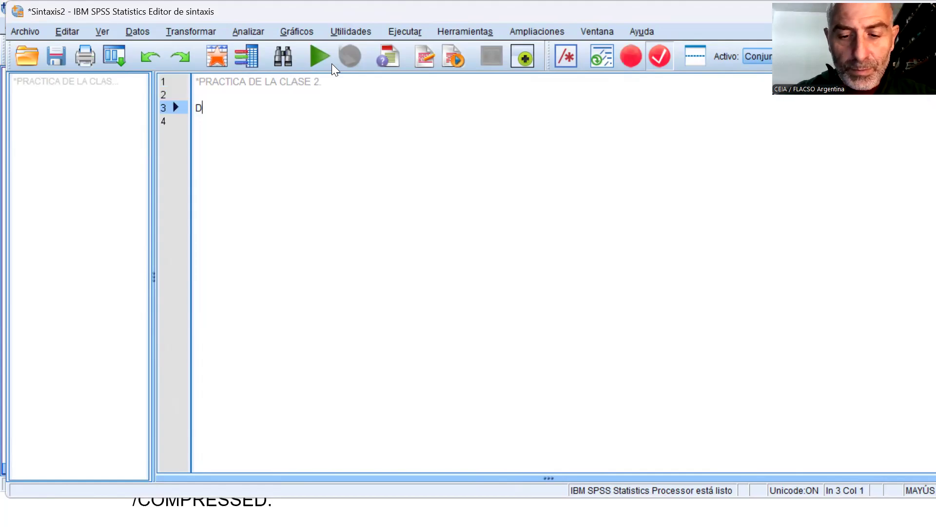
type("ISPLAY DISC")
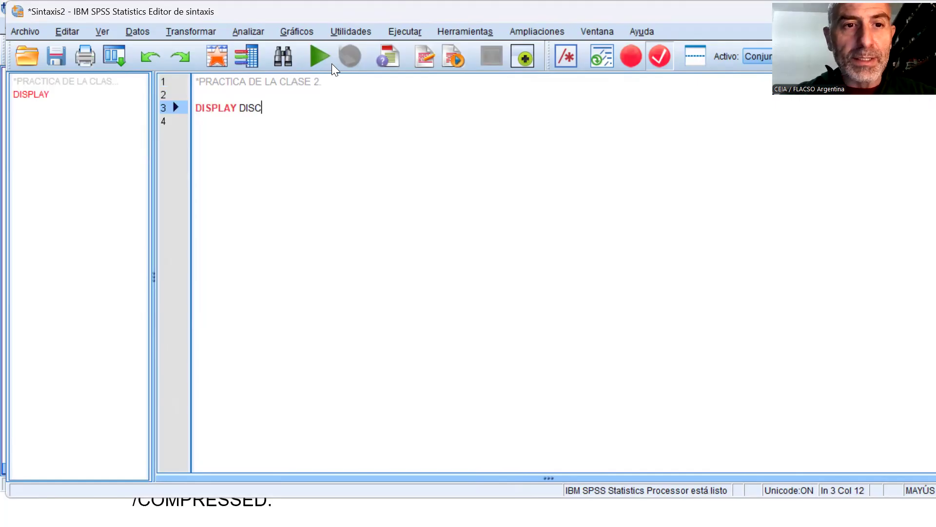
key("BackSpace")
key("BackSpace")
type("C")
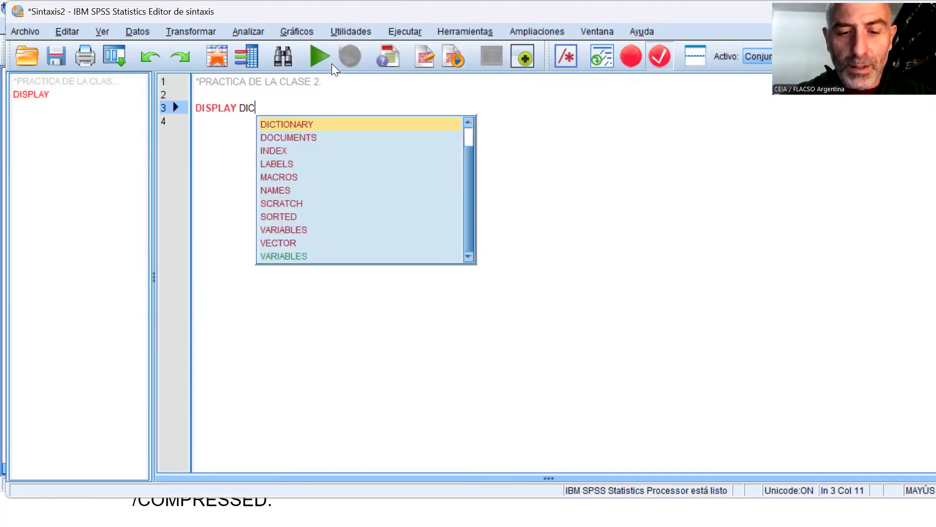
type("TIONA")
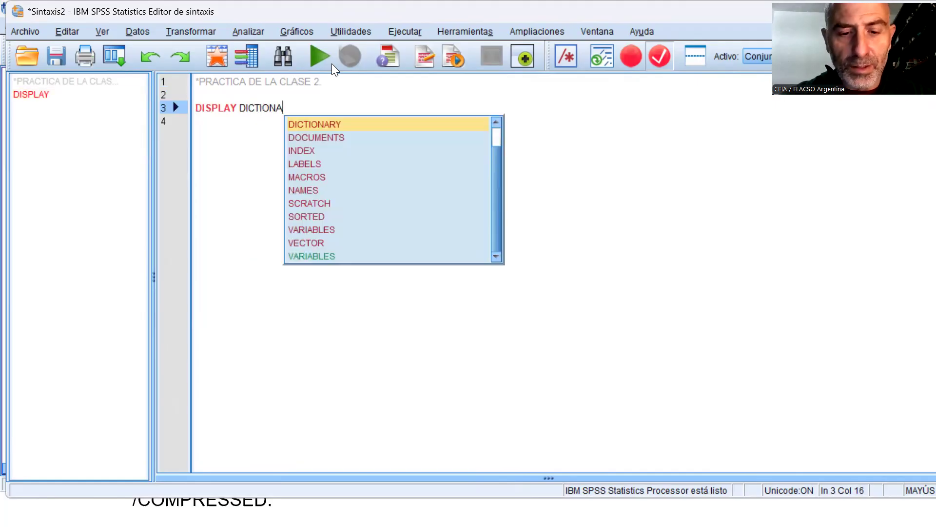
key("Return")
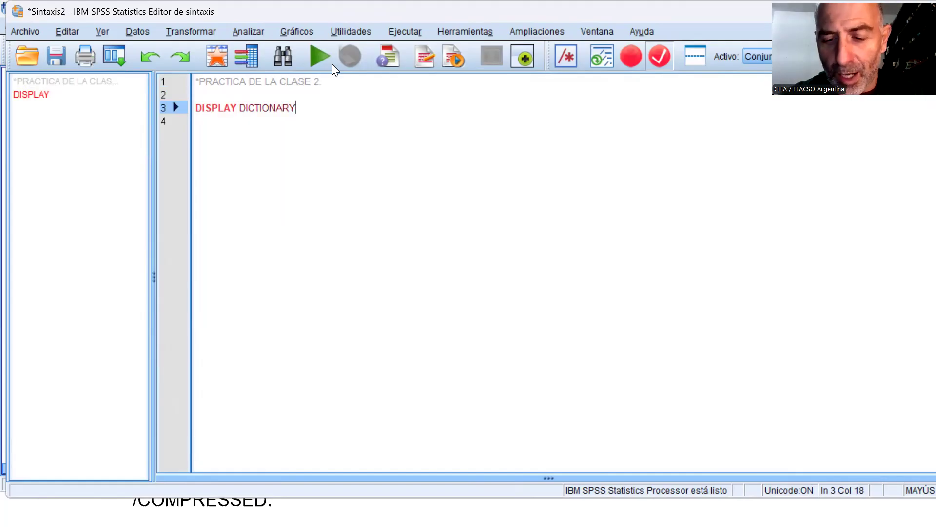
type(".")
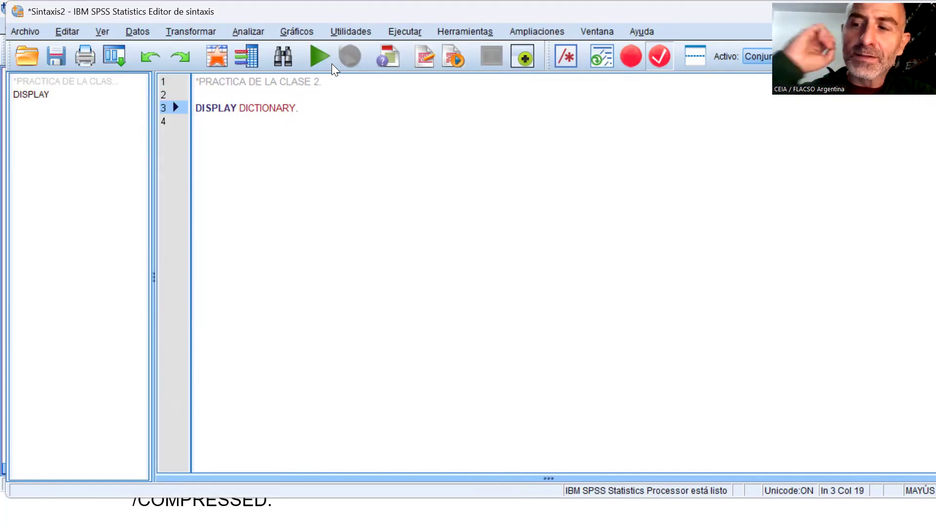
key("Left")
key("Left")
key("Left")
key("Left")
key("Left")
key("Left")
key("Left")
key("Left")
key("Left")
key("Left")
key("Left")
key("Left")
key("Left")
key("Left")
key("Left")
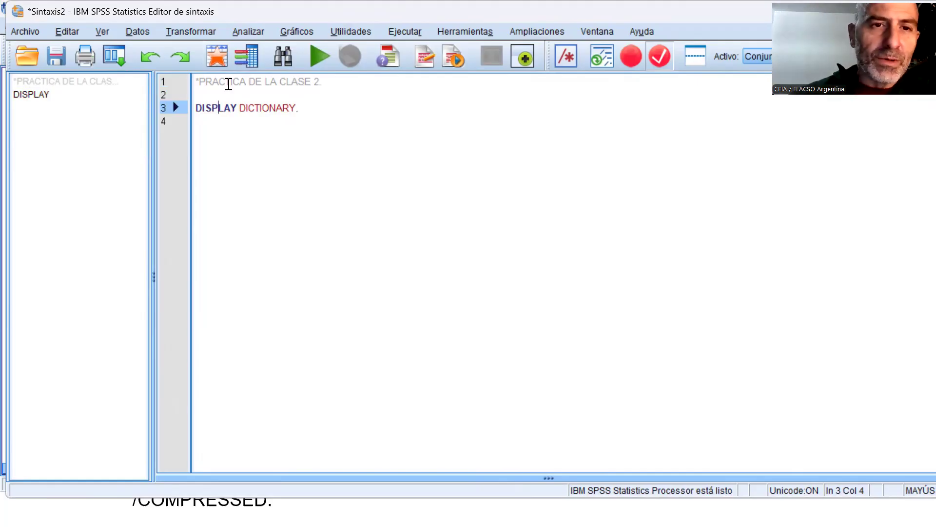
left_click(243, 33)
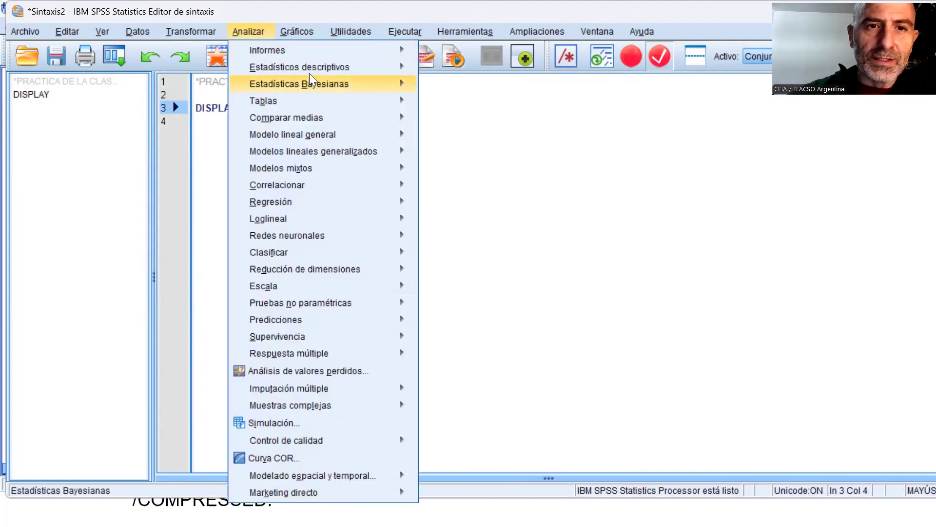
mouse_move(312, 67)
left_click(448, 71)
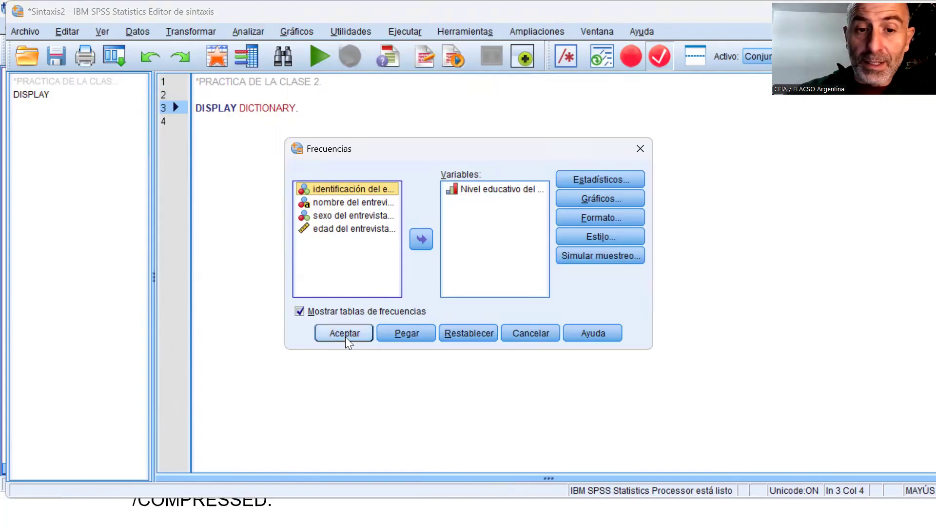
left_click(532, 333)
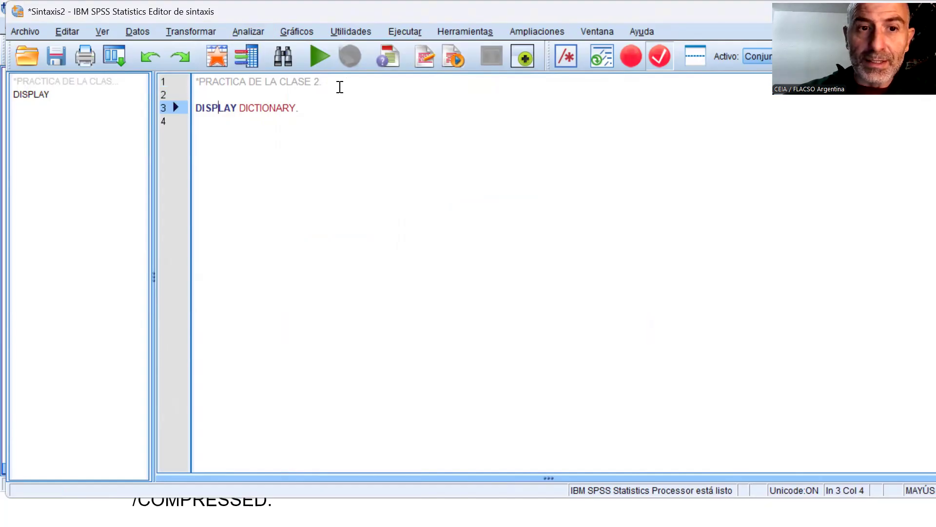
key("End")
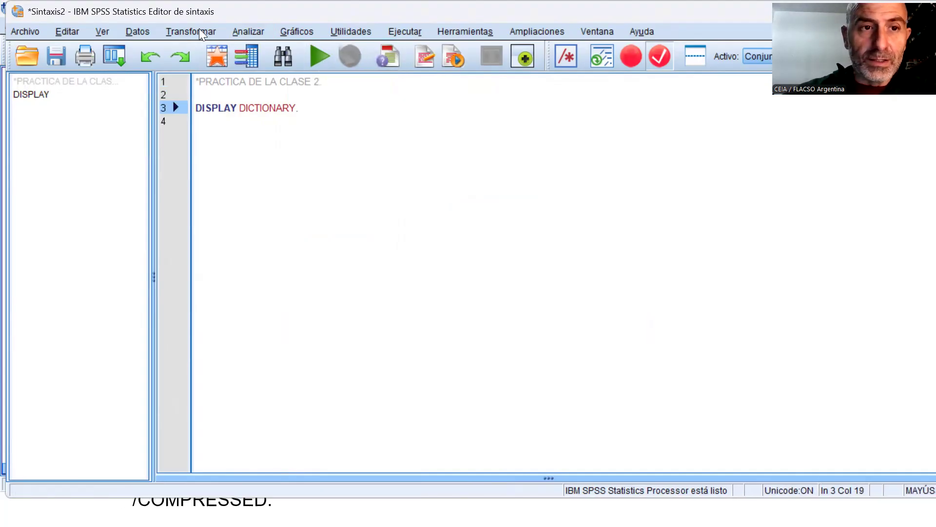
Run the DISPLAY DICTIONARY command and examine the variable information and value label tables in the output
left_click(403, 29)
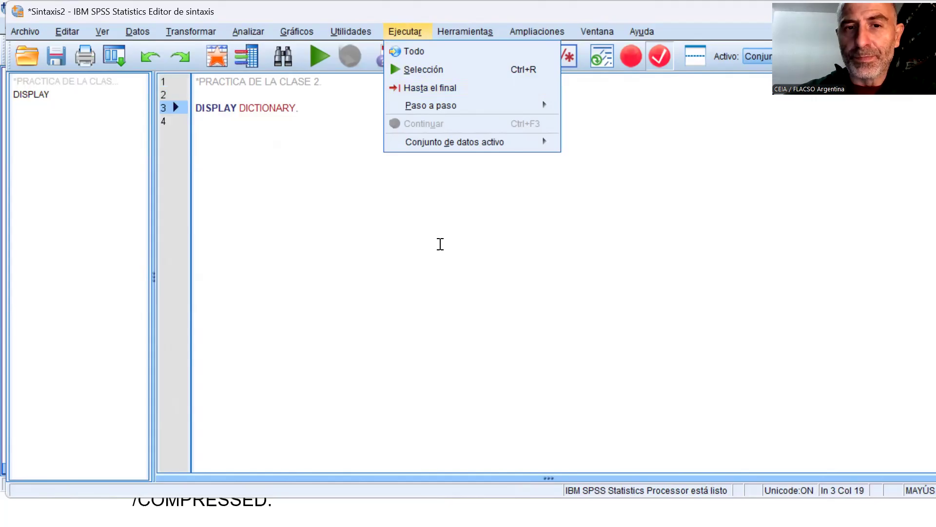
left_click(440, 243)
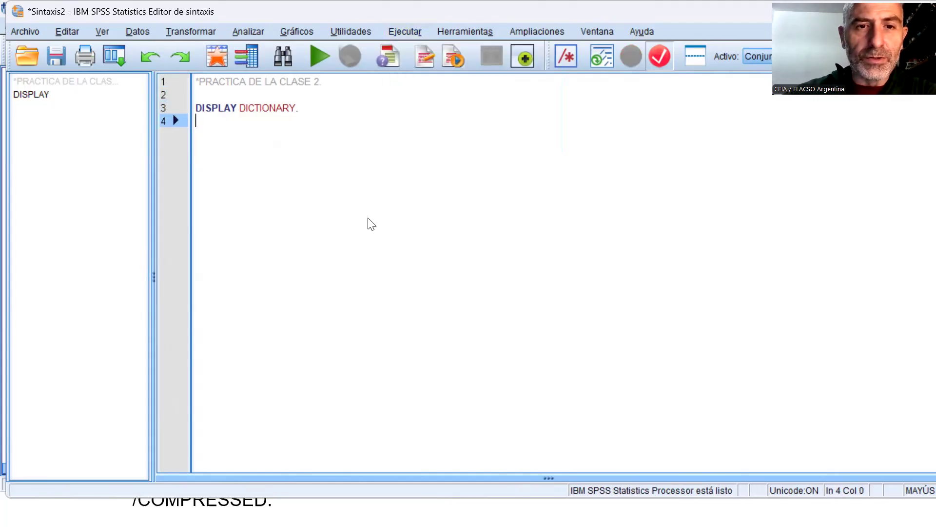
left_click(239, 108)
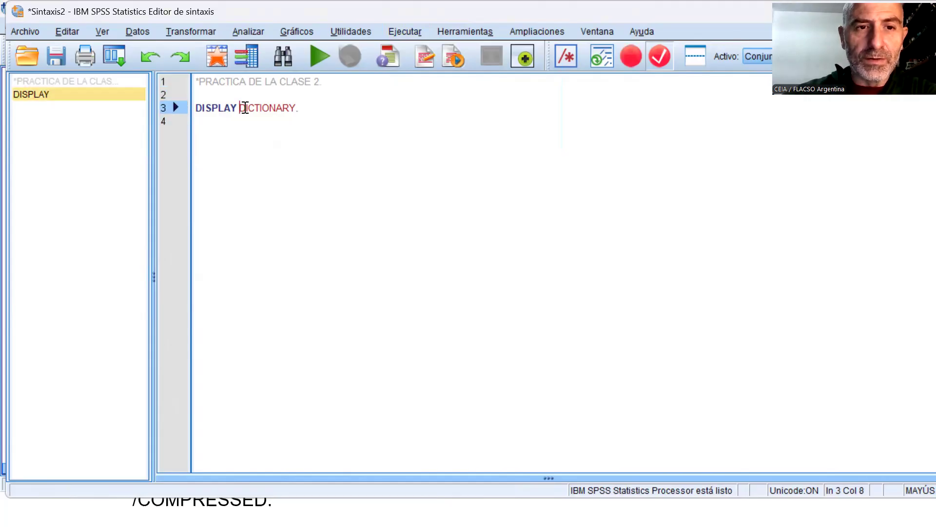
left_click(317, 64)
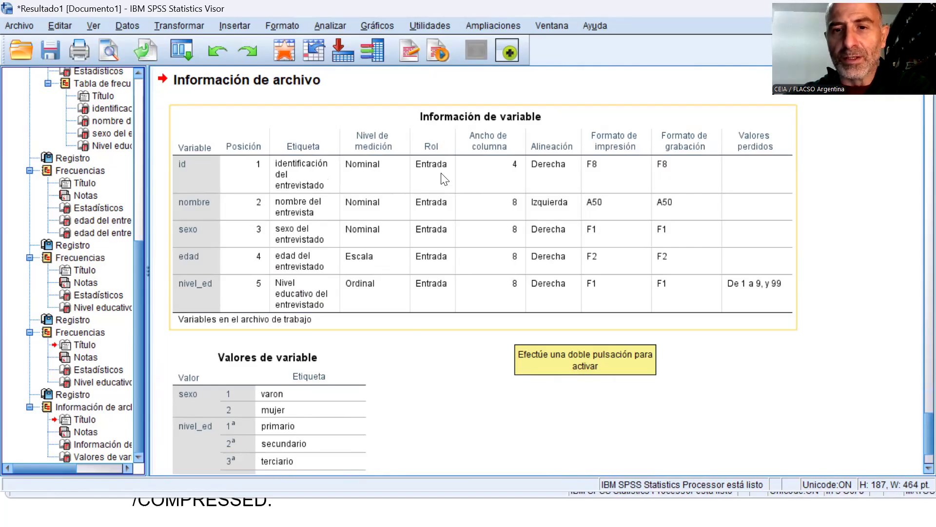
scroll(509, 243, "down", 3)
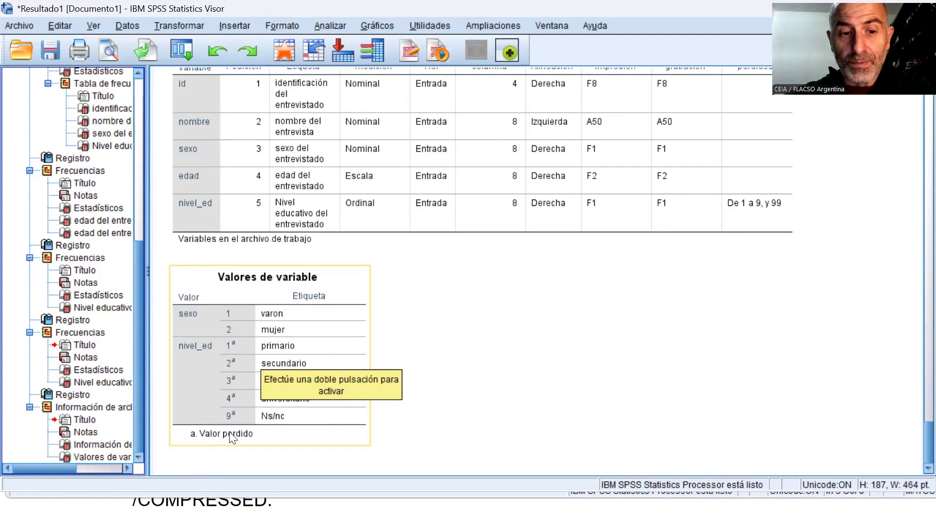
left_click(428, 377)
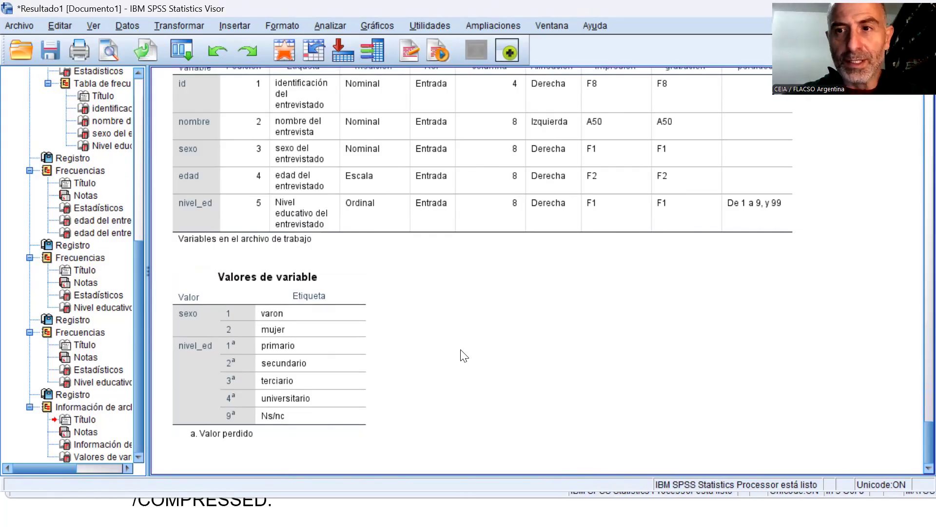
Return to the syntax editor and add a new line after the DISPLAY DICTIONARY command
key("alt+Tab")
key("alt+Tab")
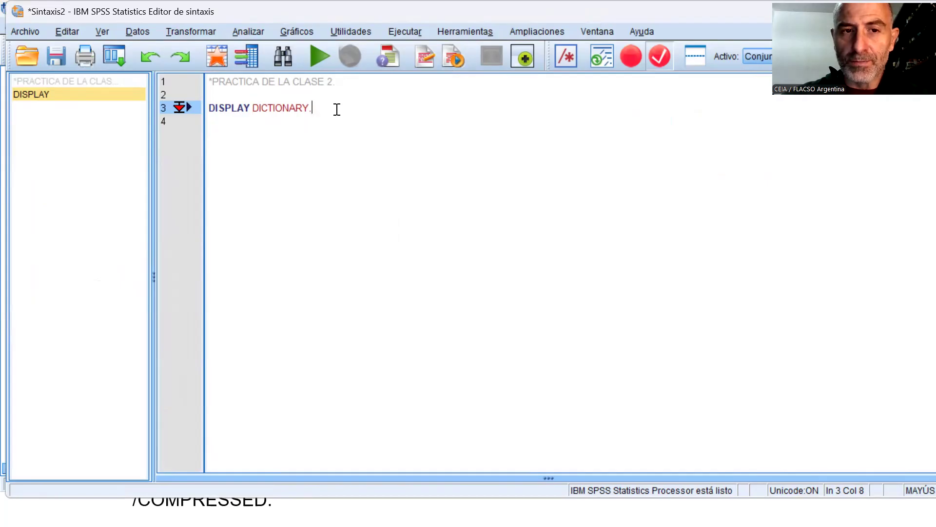
left_click(337, 109)
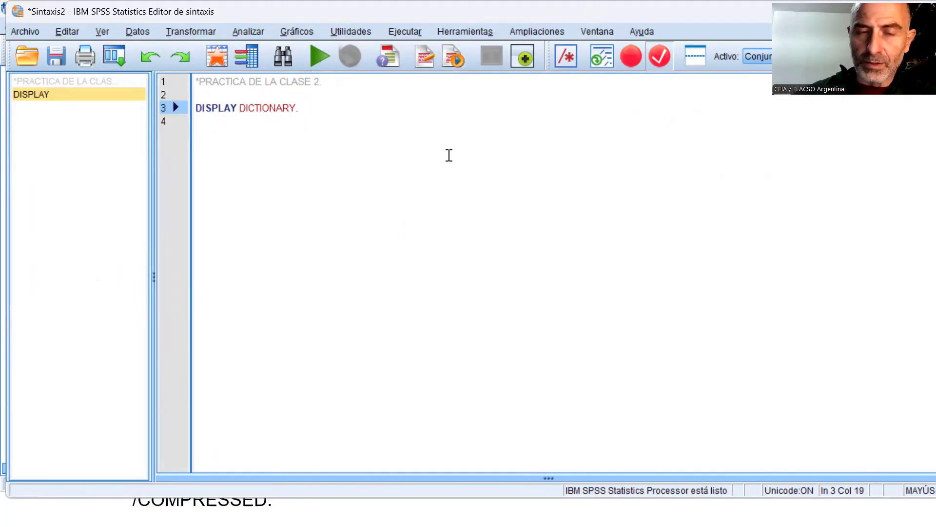
key("Return")
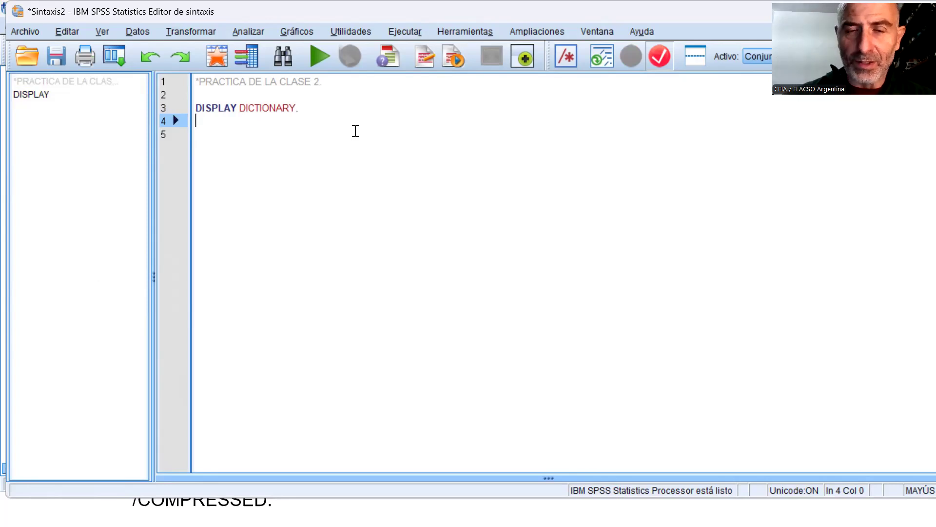
Switch to the variable definitions of the untitled dataset ConjuntoDatos2 and add a new variable named pregX in row 6
key("alt+Tab")
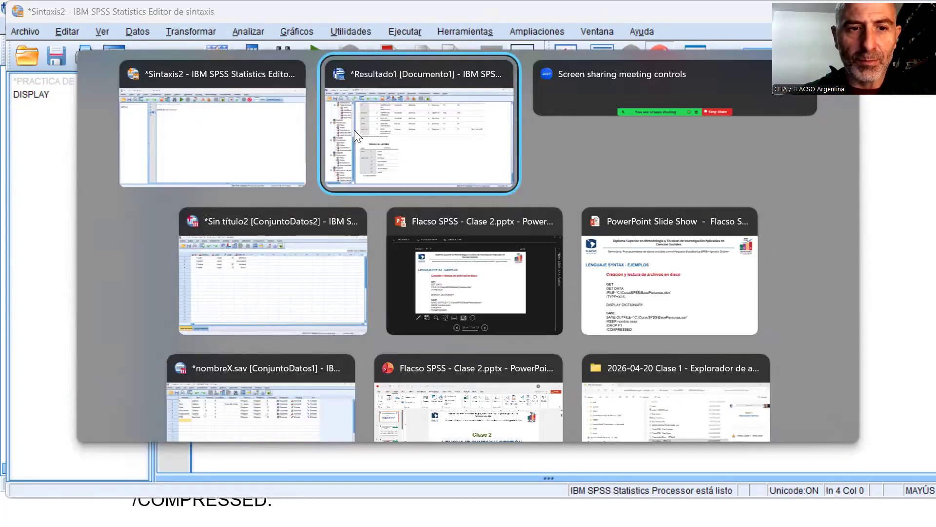
key("Tab")
key("Tab")
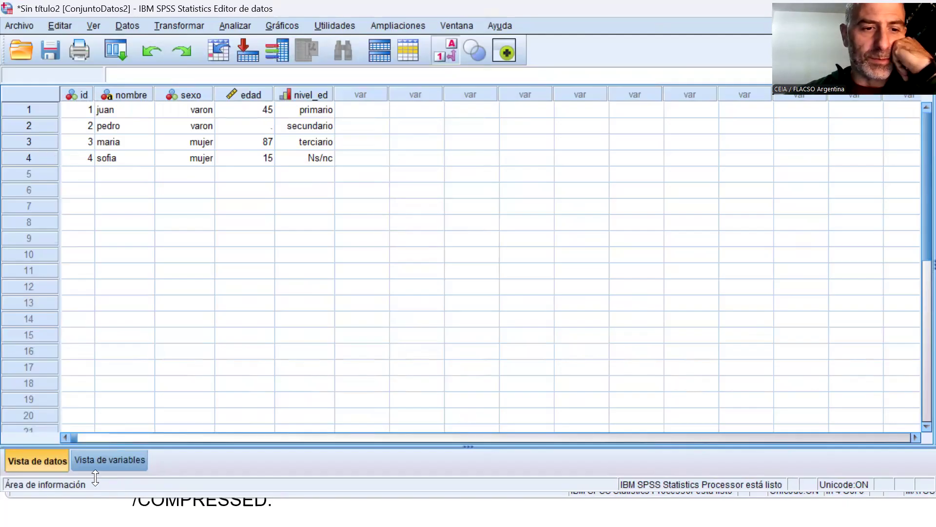
left_click(96, 460)
left_click(98, 172)
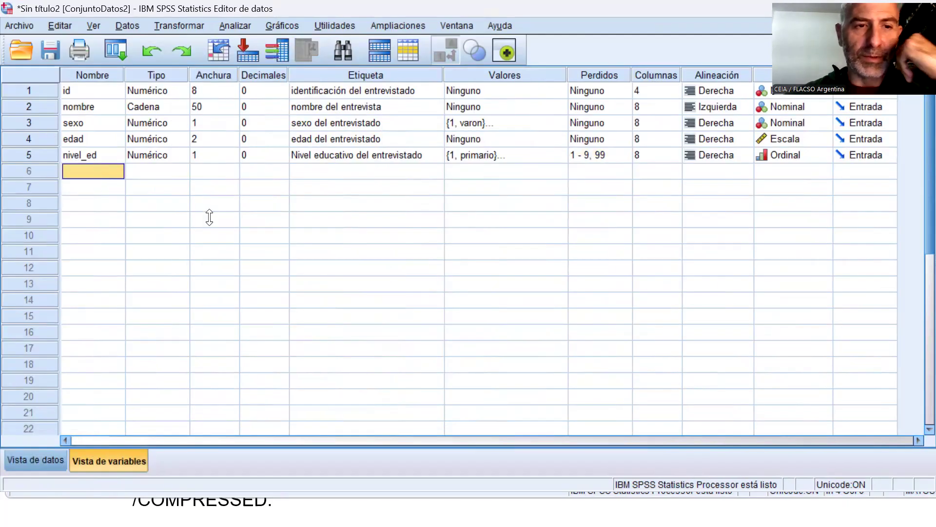
type("pr")
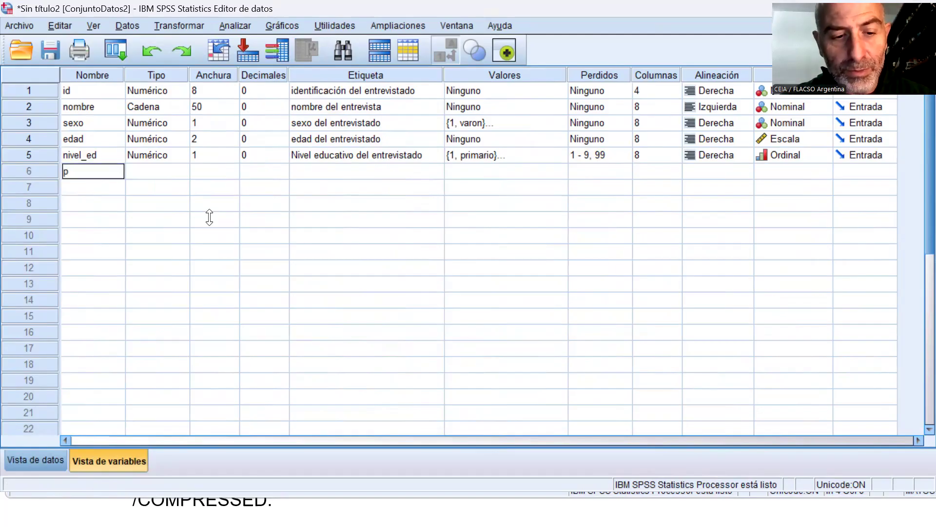
key("BackSpace")
key("BackSpace")
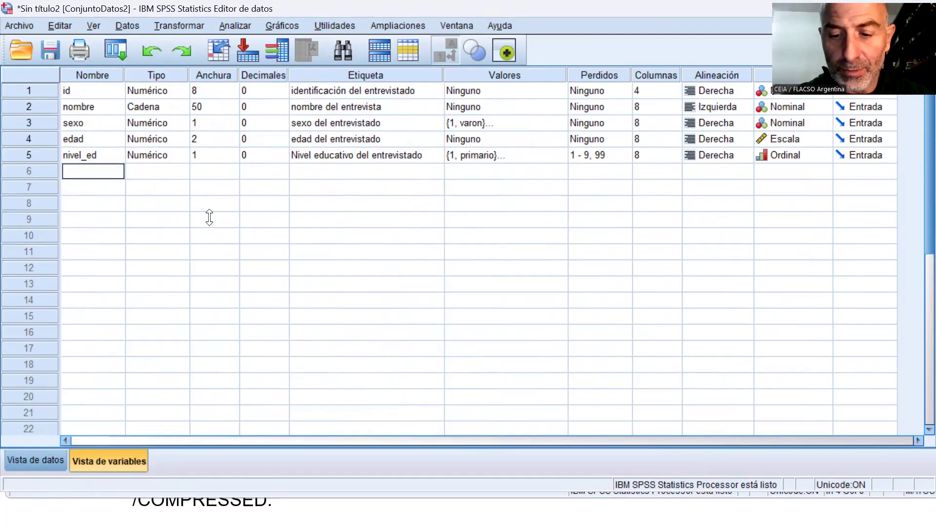
type("px")
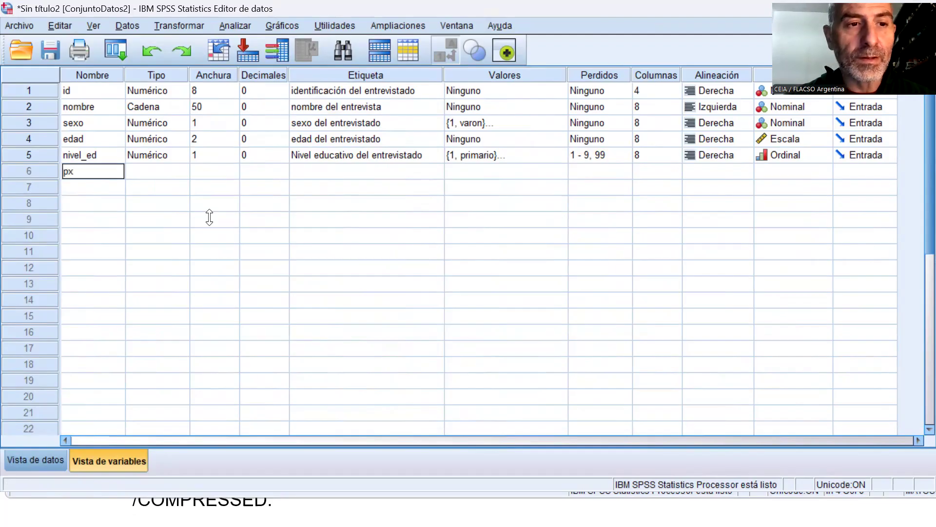
key("BackSpace")
type("regX")
key("Return")
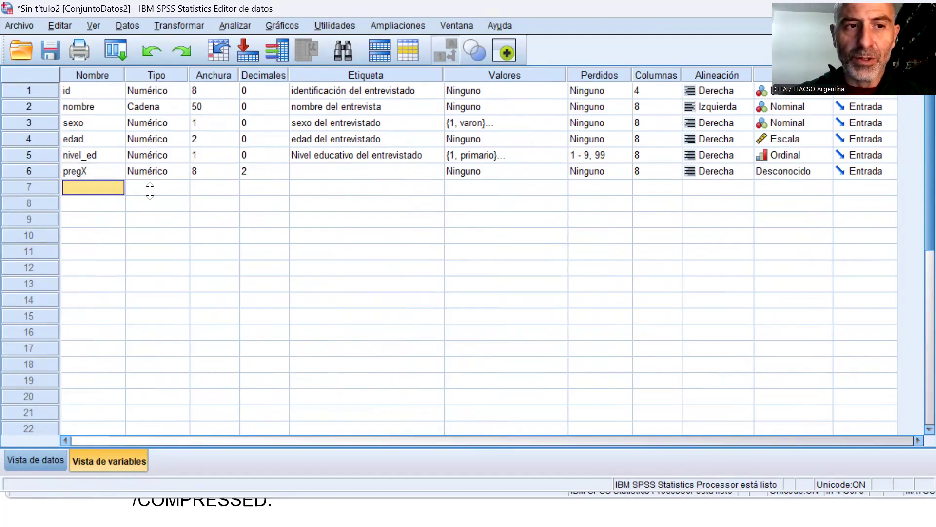
Return to the syntax editor and begin a NUMERIC command on line 5, leaving line 4 blank
key("alt+Tab")
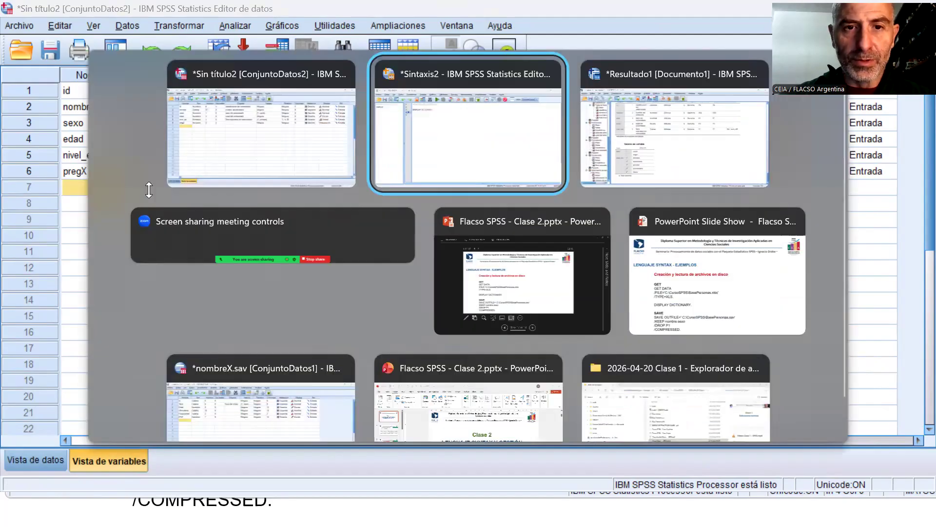
key("Return")
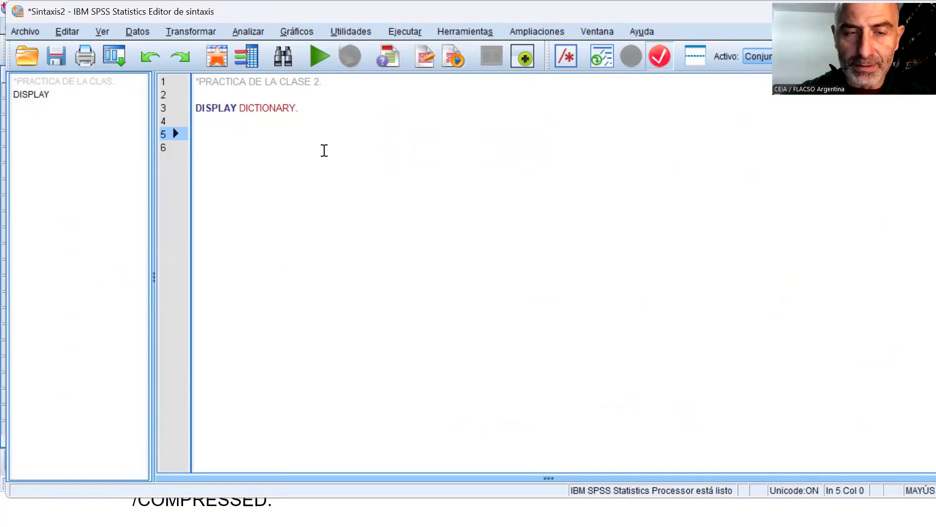
type("NUMER")
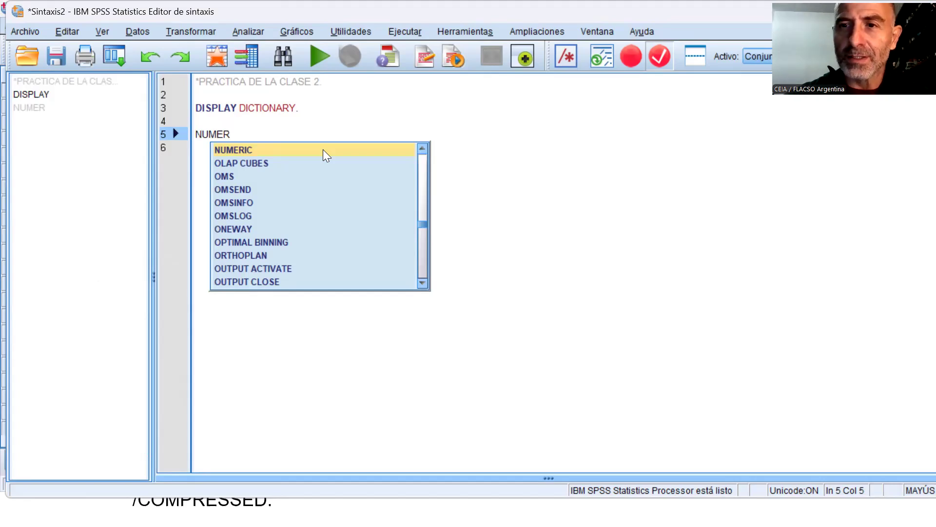
key("BackSpace")
key("BackSpace")
key("BackSpace")
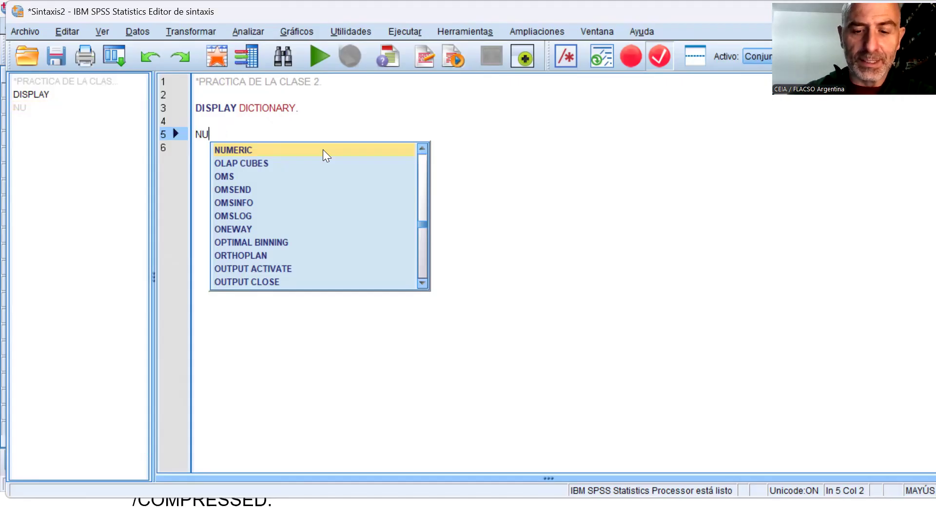
type("M")
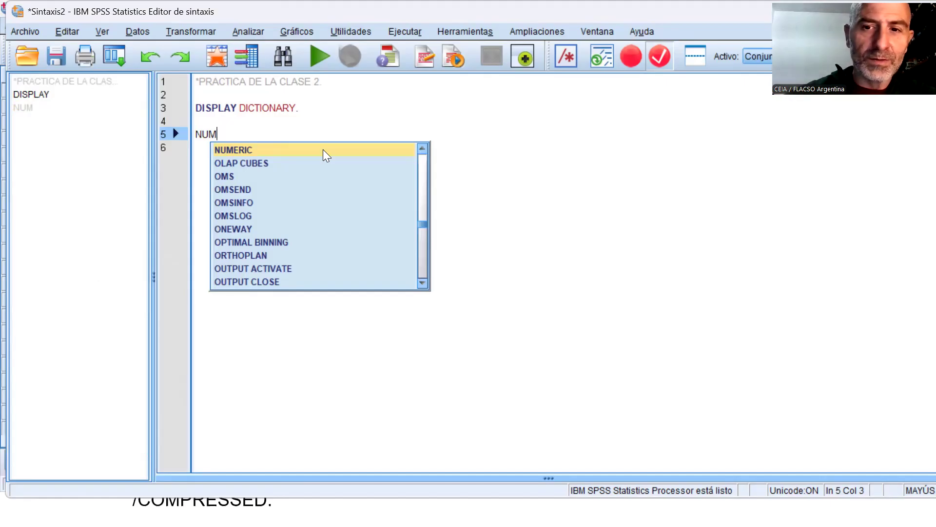
left_click(329, 148)
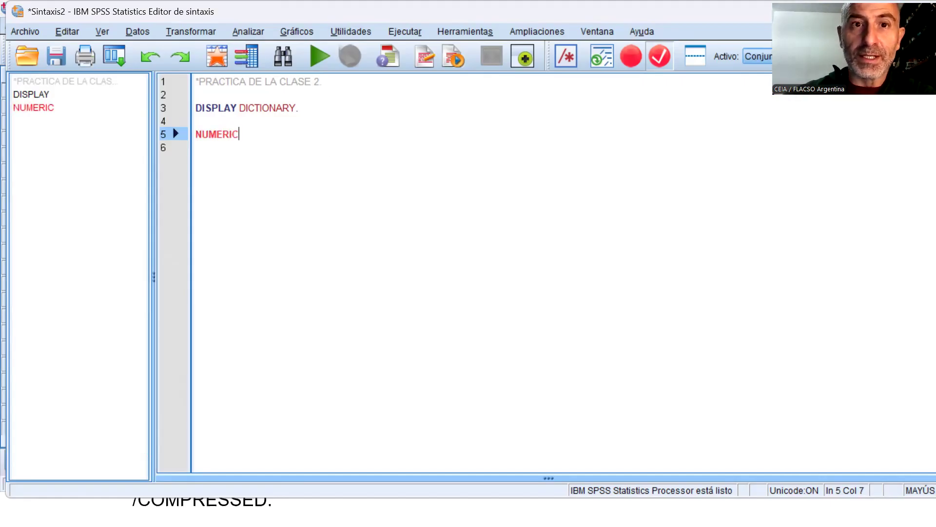
Switch to the PowerPoint slide show to consult the Syntax example slides, and return to the SPSS syntax editor
key("alt+Tab")
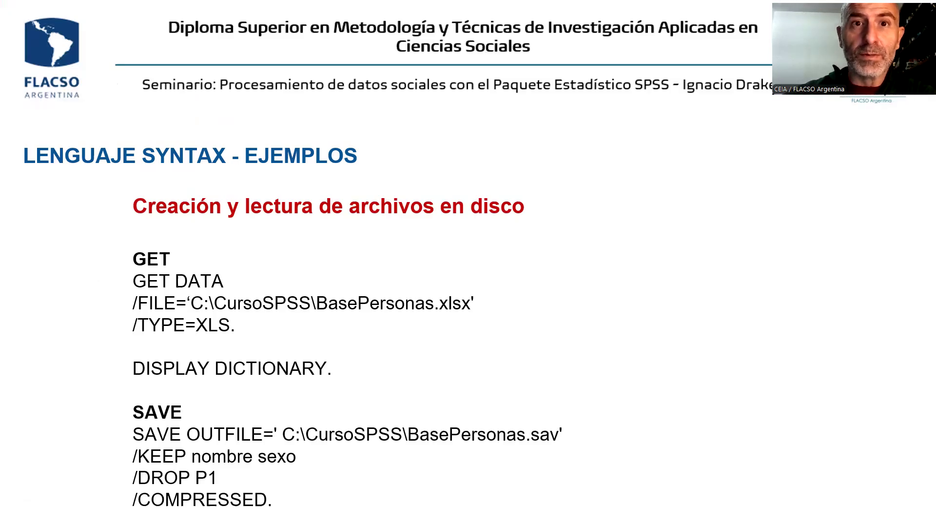
key("Right")
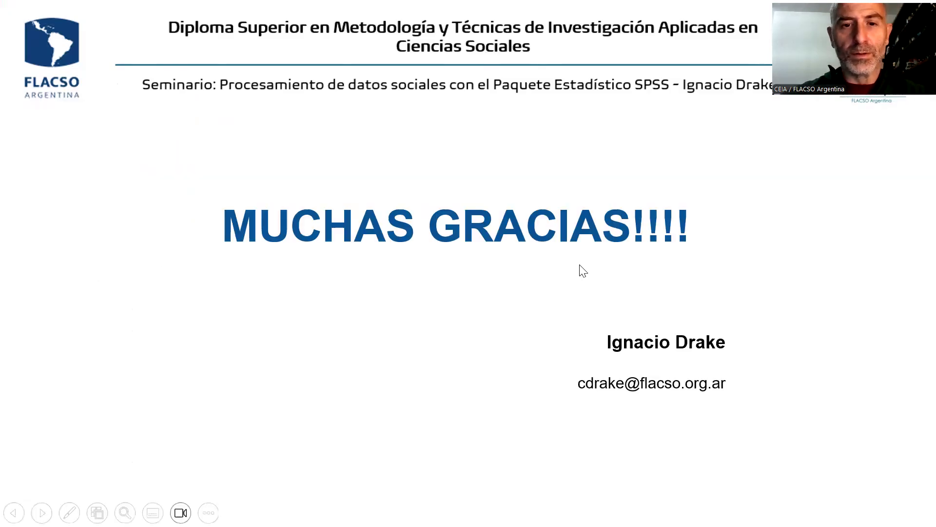
key("alt+Tab")
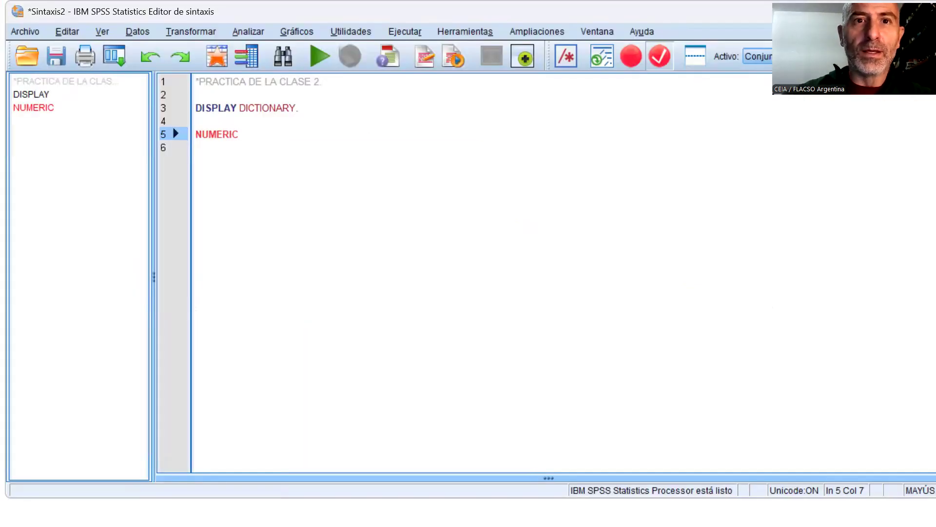
key("alt+Tab")
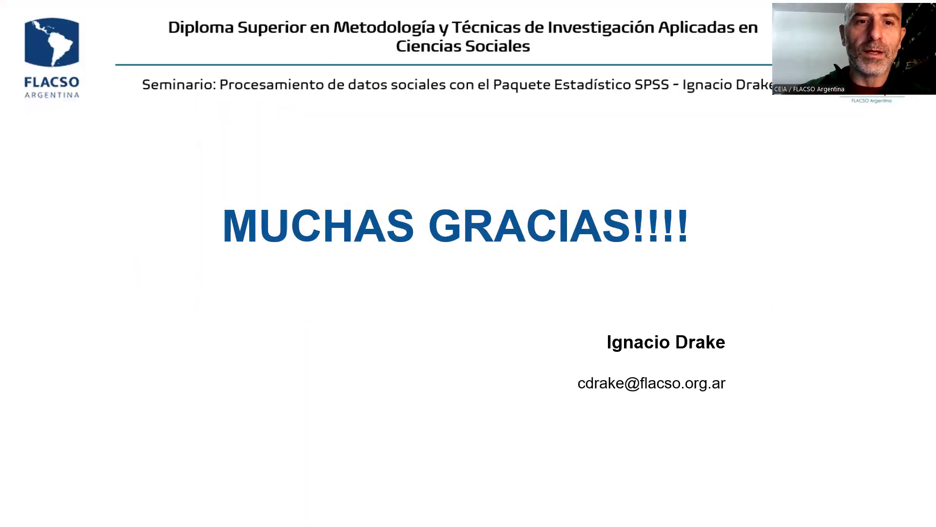
key("Left")
key("Left")
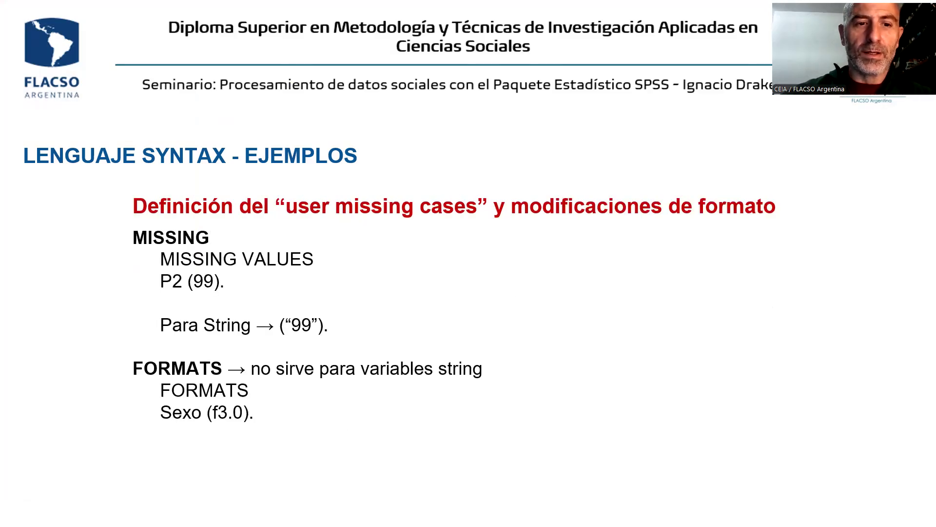
key("alt+Tab")
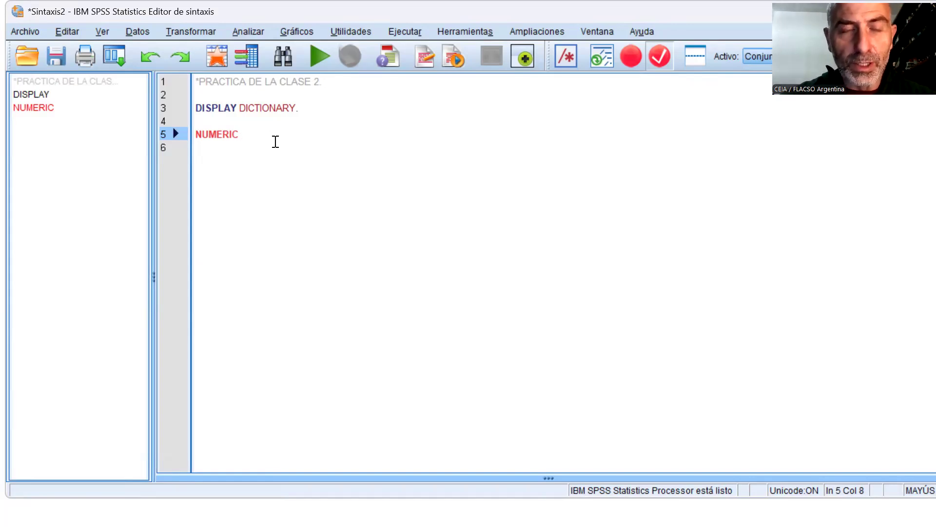
Complete the command on line 5 so that it reads "NUMERIC P1 P2 (F2.0)."
type("P1")
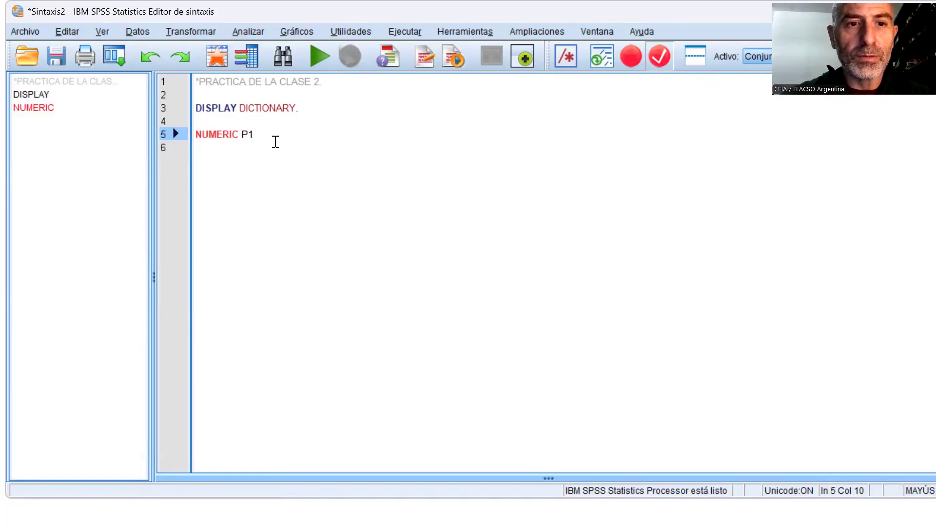
type(" P2")
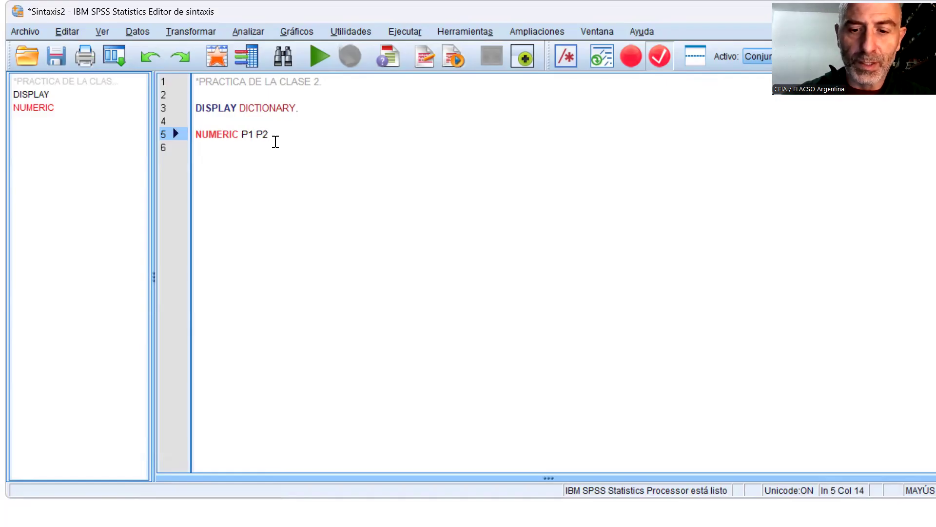
type(" (")
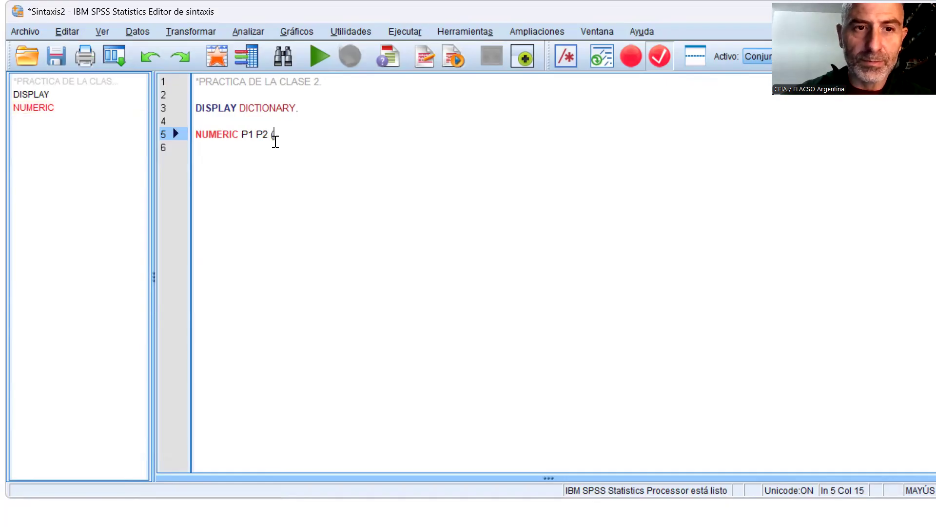
type("F")
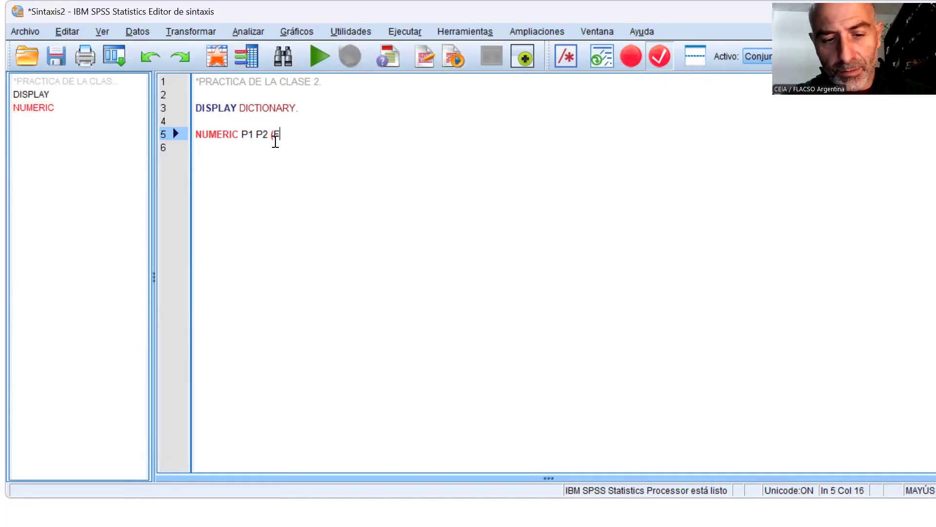
type("2.")
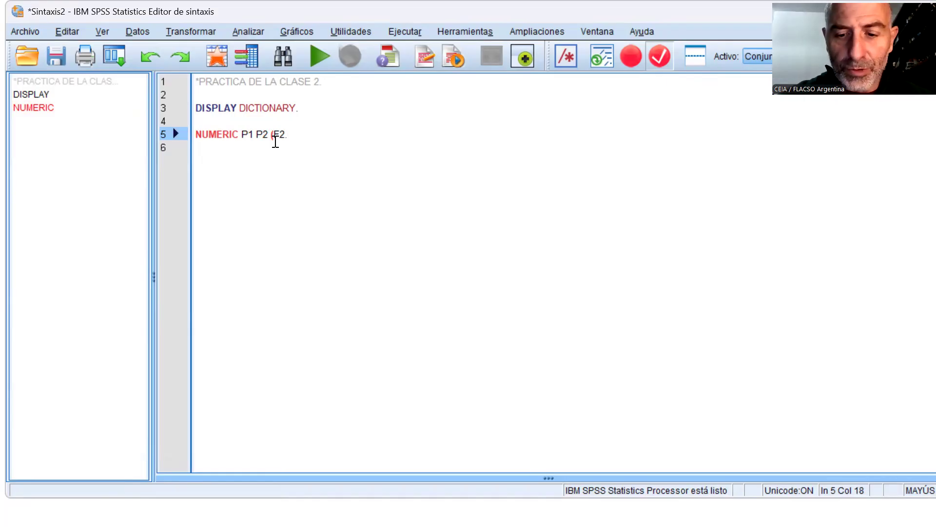
type("0)")
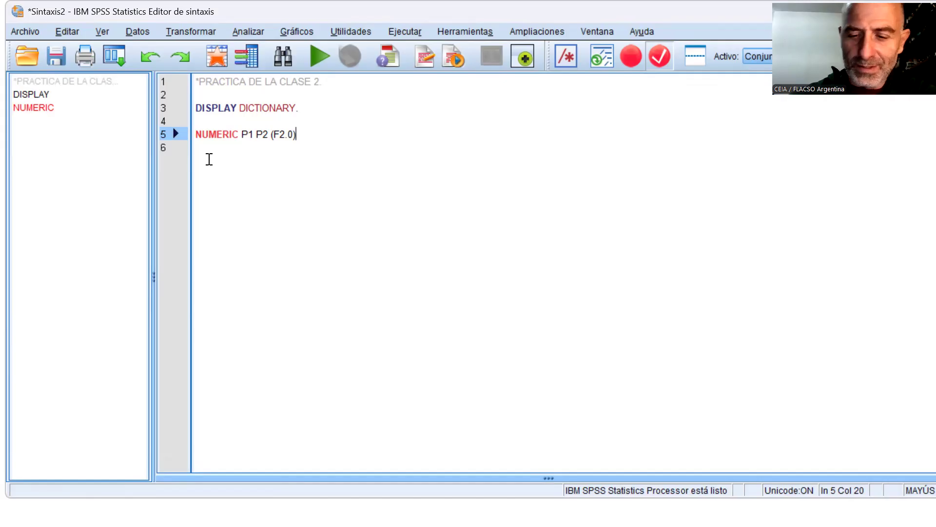
type(".")
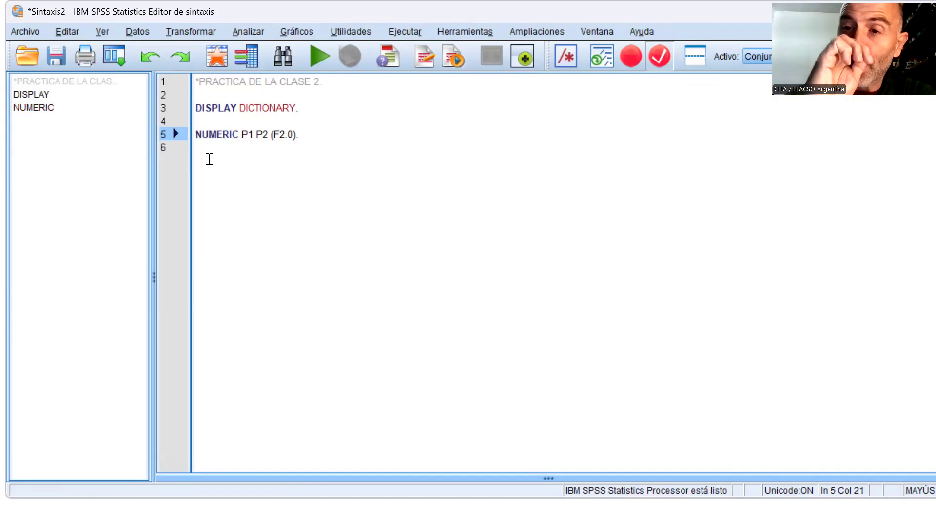
Run only the NUMERIC command on line 5 of the syntax
left_click(228, 134)
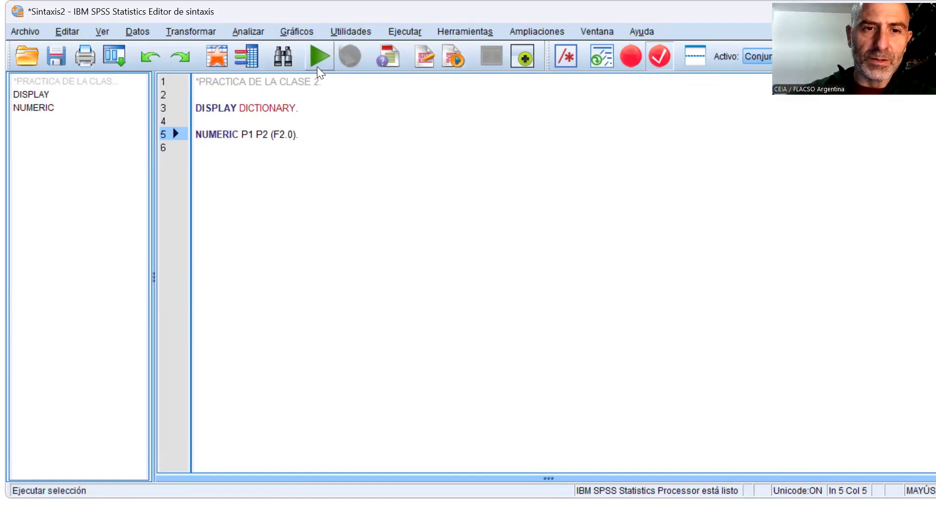
left_click(402, 31)
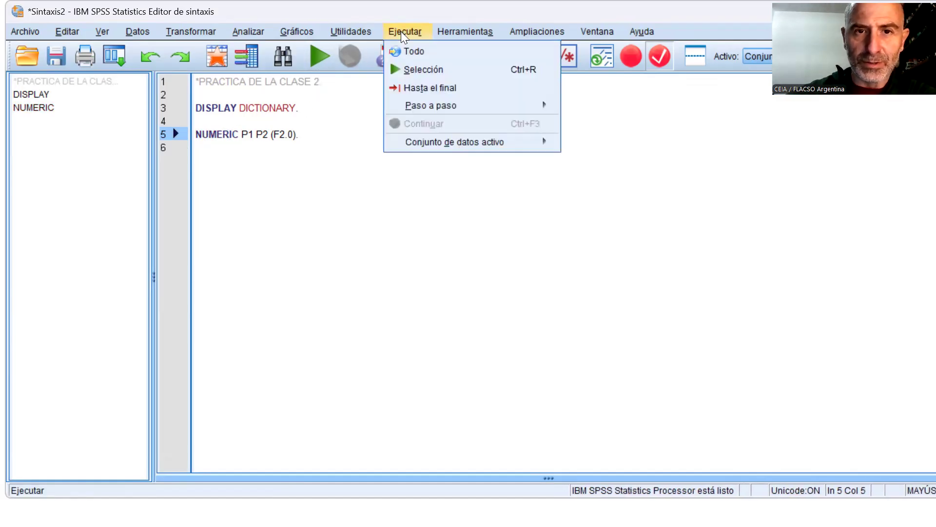
left_click(421, 67)
Review the command log entries in the output viewer, from the nivel_ed frequencies through DISPLAY DICTIONARY to the NUMERIC command
scroll(432, 293, "down", 2)
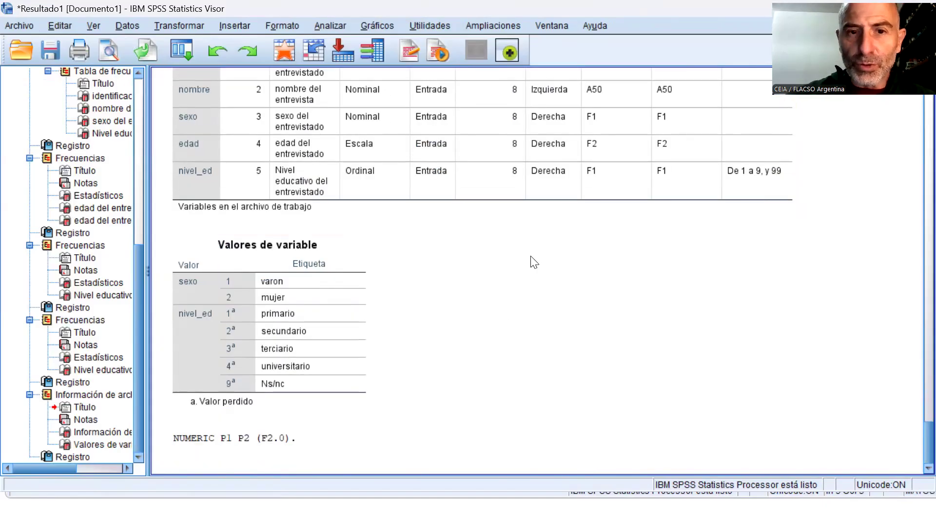
scroll(359, 141, "up", 6)
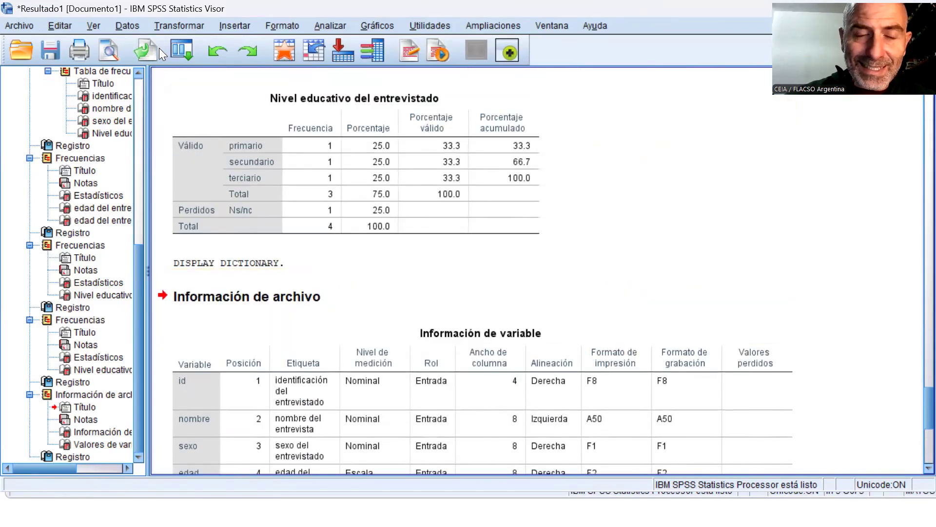
left_click(67, 233)
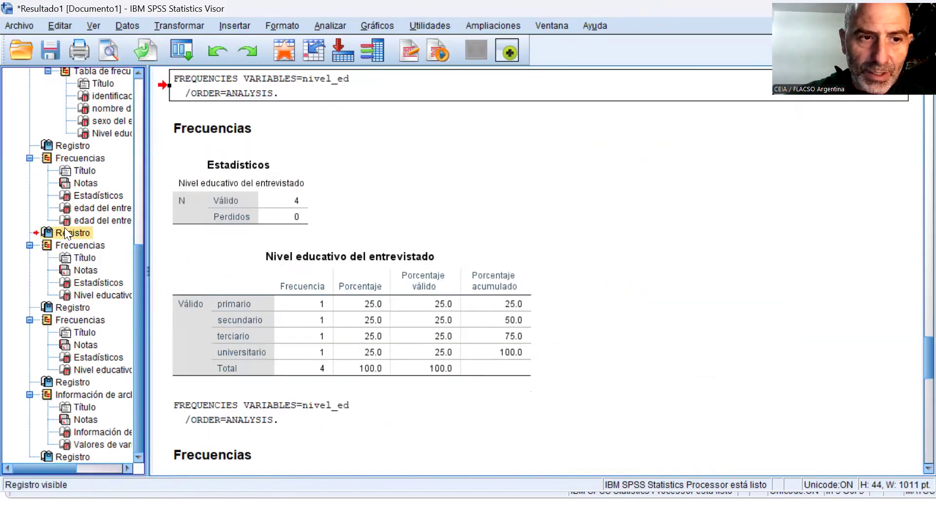
left_click(74, 308)
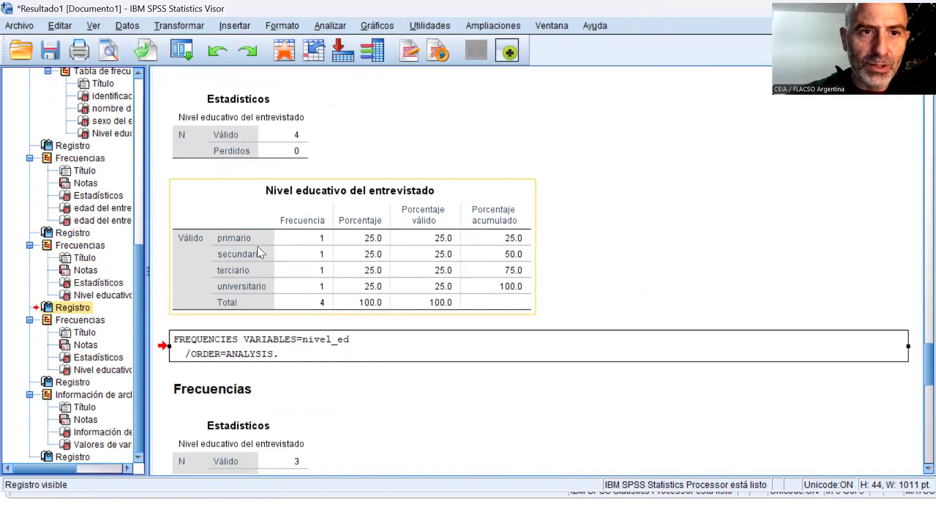
left_click(74, 382)
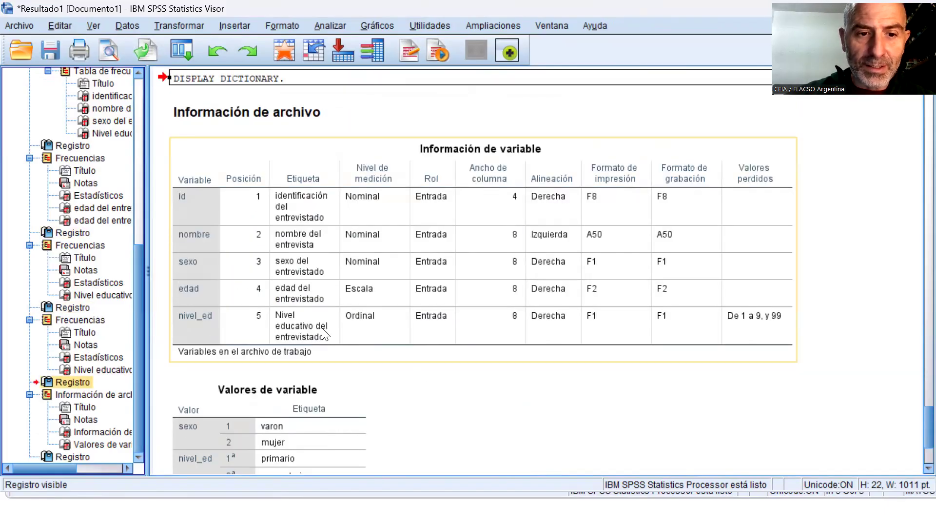
scroll(322, 328, "down", 3)
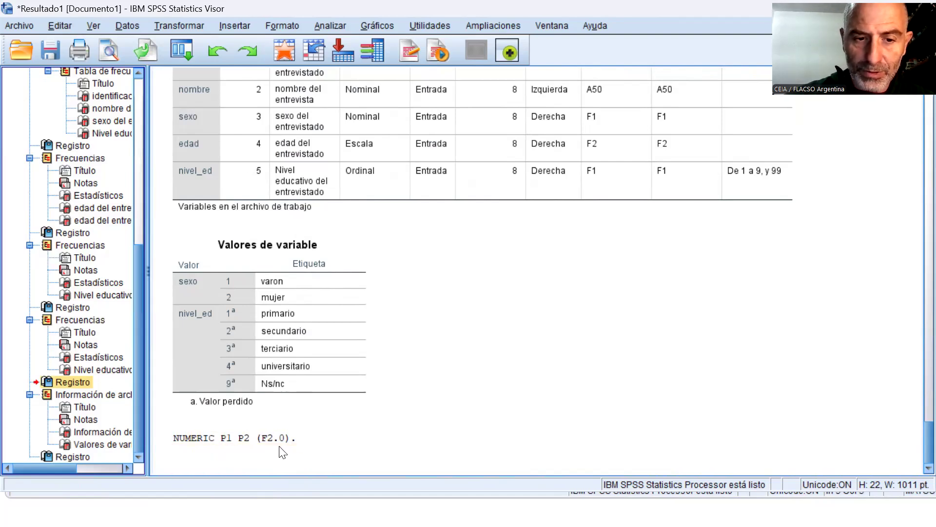
key("alt+Tab")
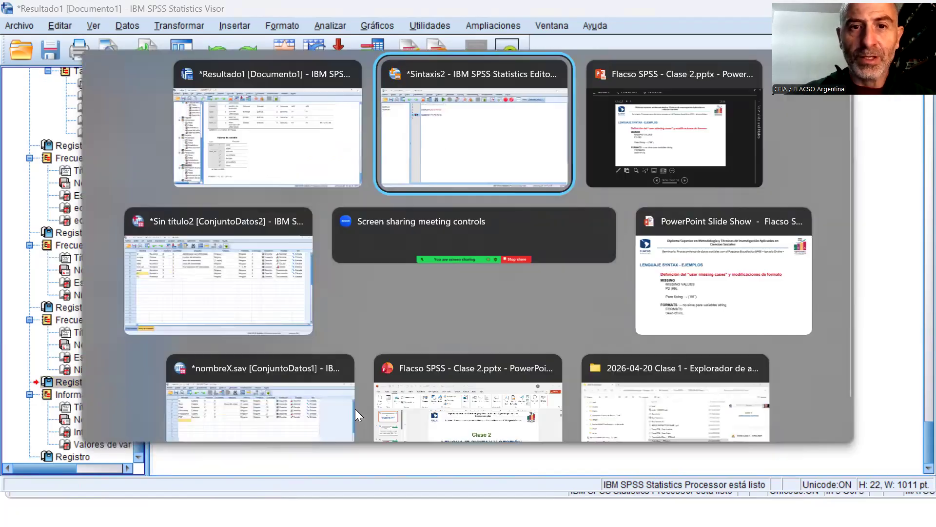
Check variables P1 and P2 in the Variable View of the untitled dataset, and return to the syntax editor
key("alt+Tab")
key("alt+Tab")
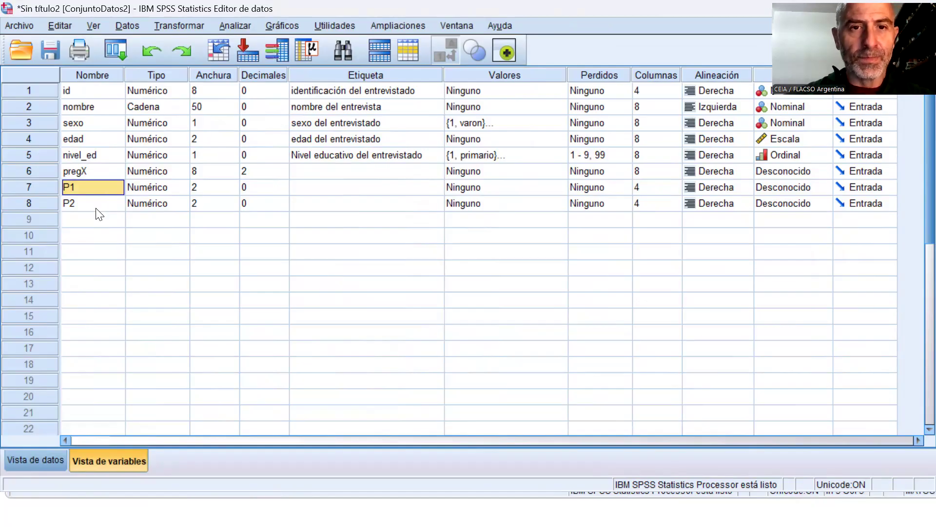
key("alt+Tab")
key("alt+Tab")
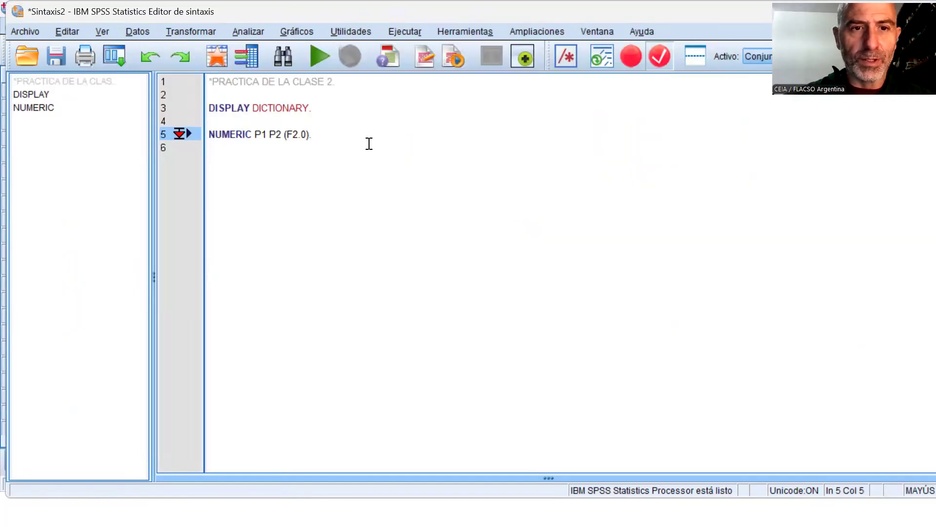
Add the command "STRING P3 (A30)." on the line below the NUMERIC command
left_click(372, 130)
key("Return")
type("STRING")
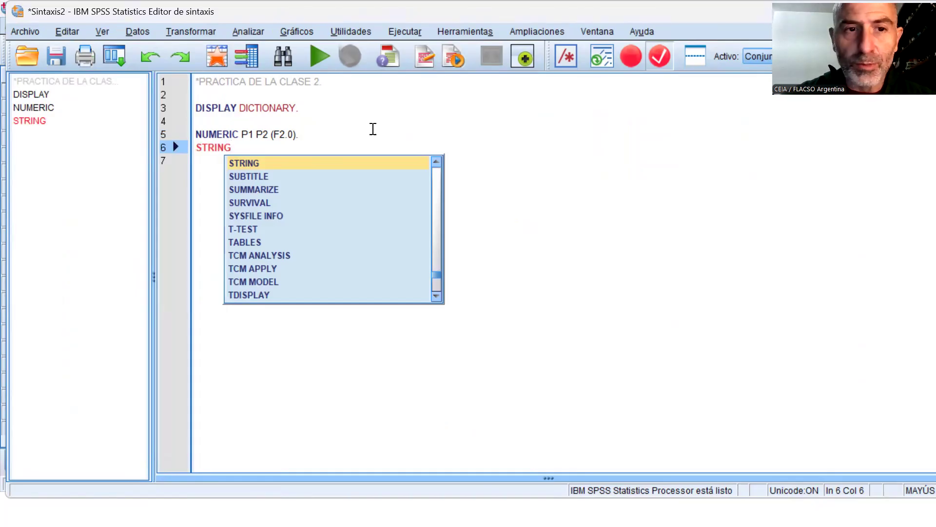
type("P3 ")
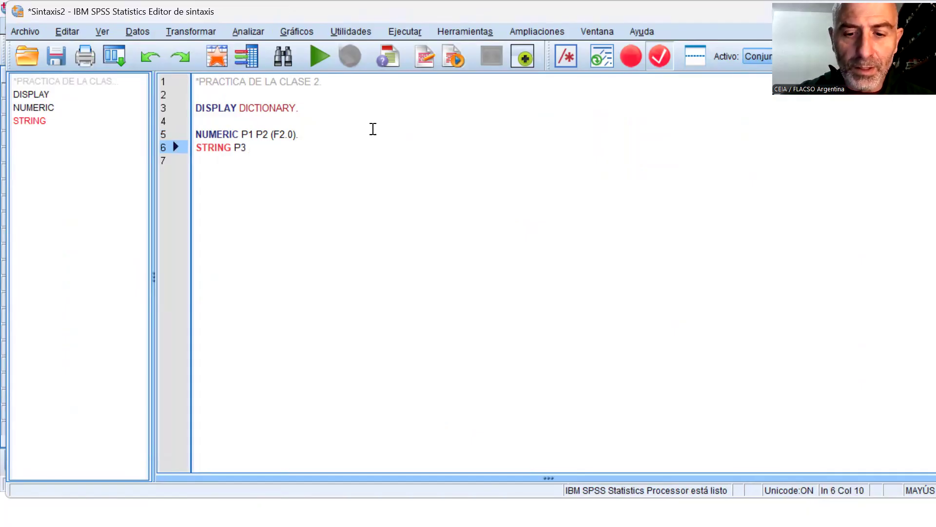
type("(")
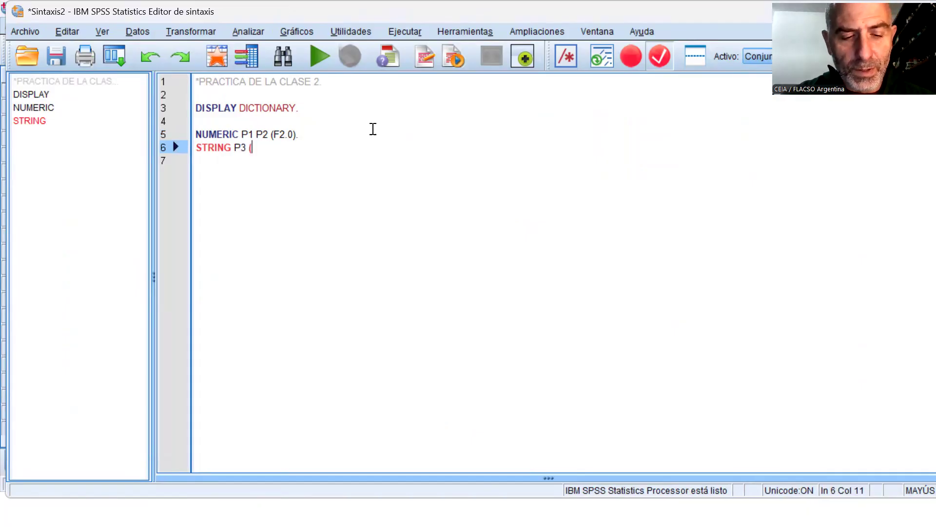
type("A")
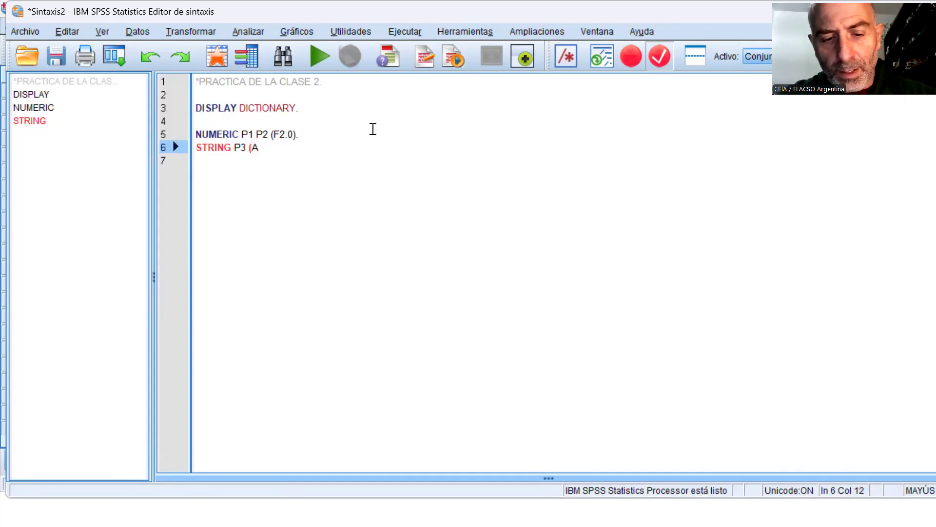
type("30)")
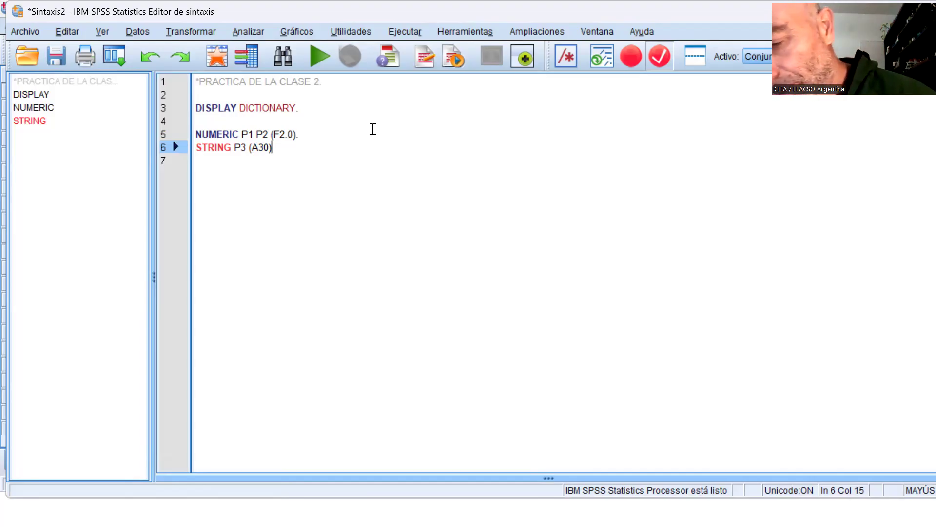
type(".")
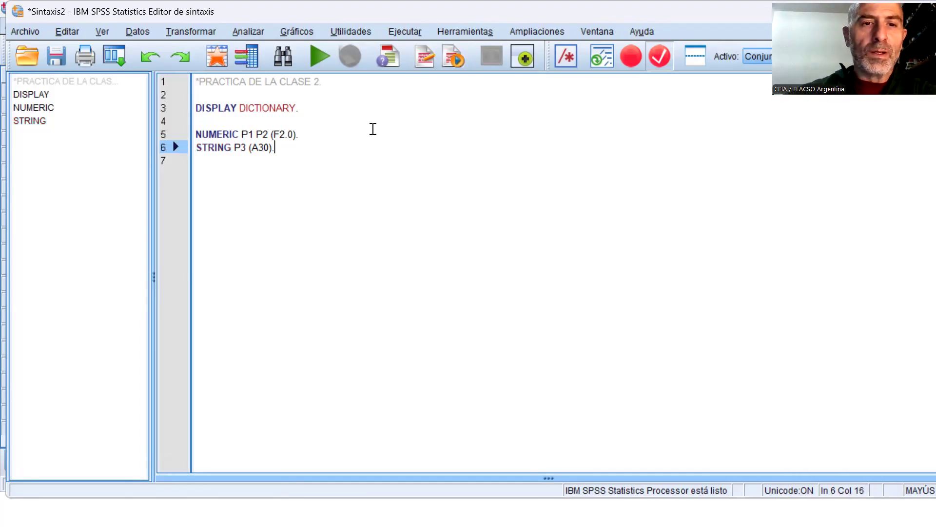
Run the STRING command on line 6 and check P3 in the output log and the Variable View
left_click(307, 55)
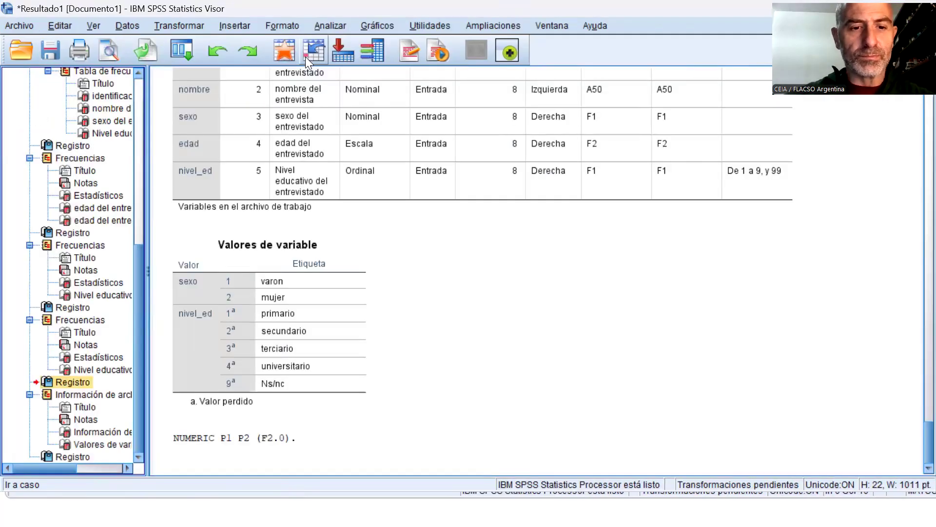
left_click(195, 456)
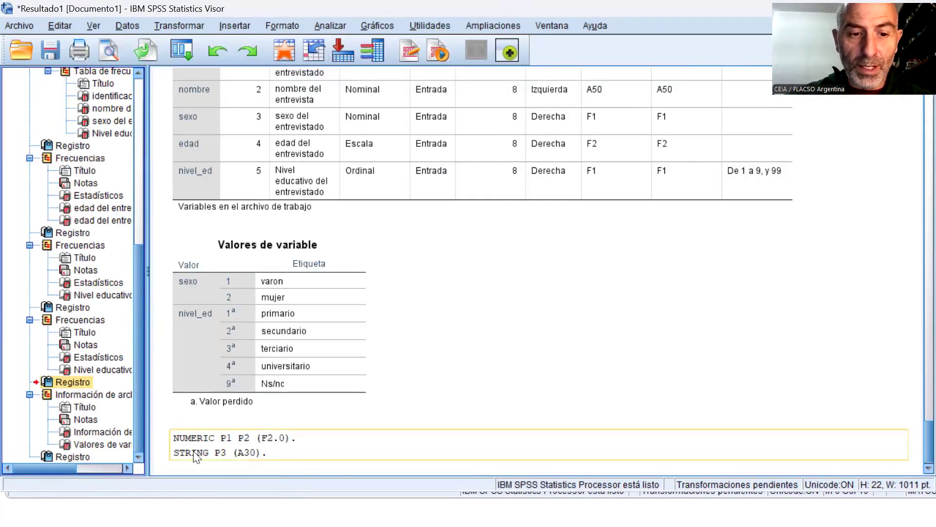
key("alt+Tab")
key("alt+Tab")
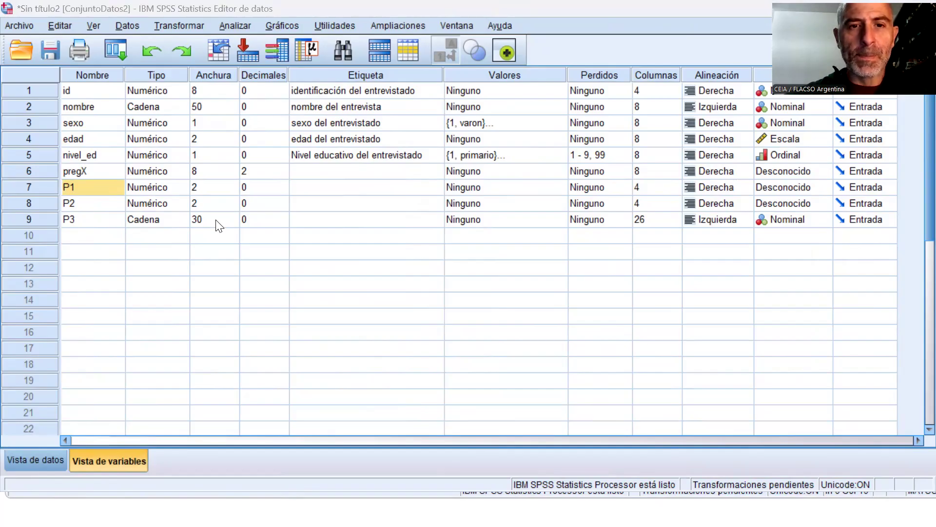
Return to the syntax editor and add two blank lines below the STRING command
key("alt+Tab")
key("alt+Tab")
key("alt+Tab")
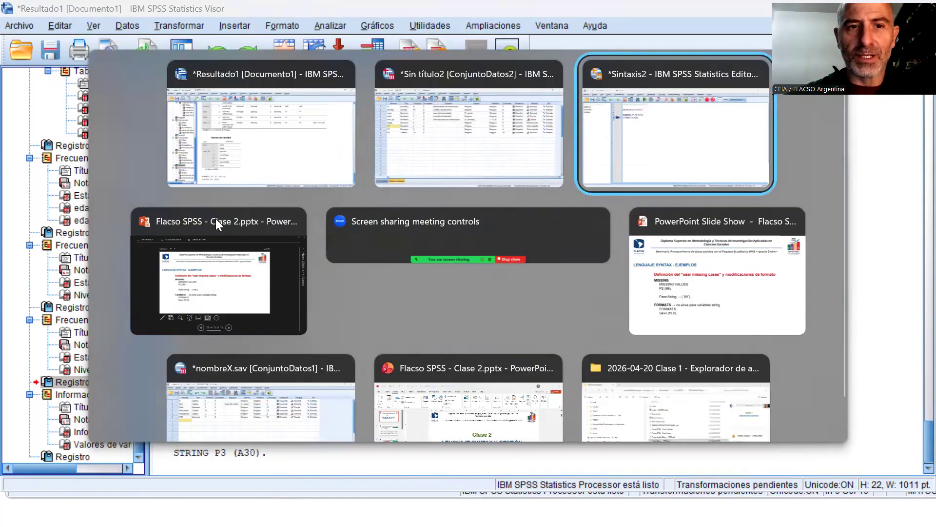
key("Return")
key("Return")
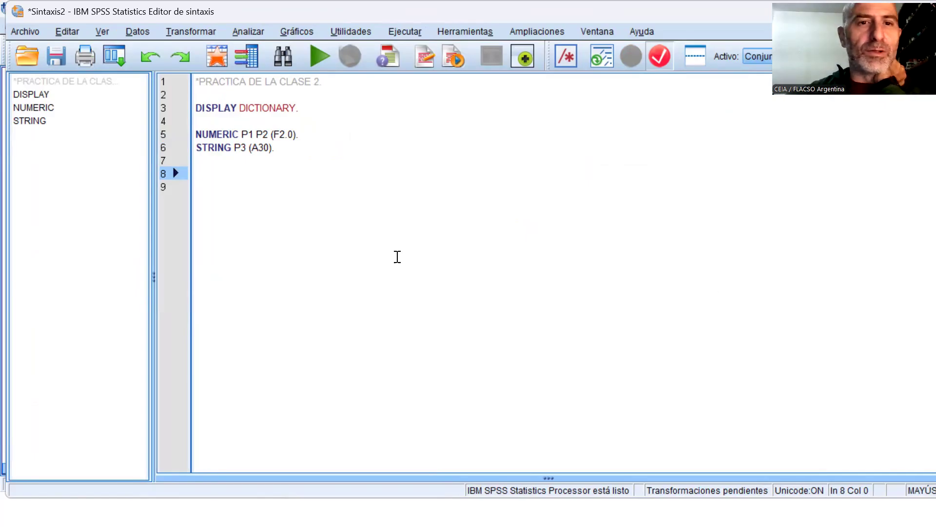
Set up a Frequencies analysis of nivel_ed and edad and paste its commands into the syntax instead of running it
left_click(256, 35)
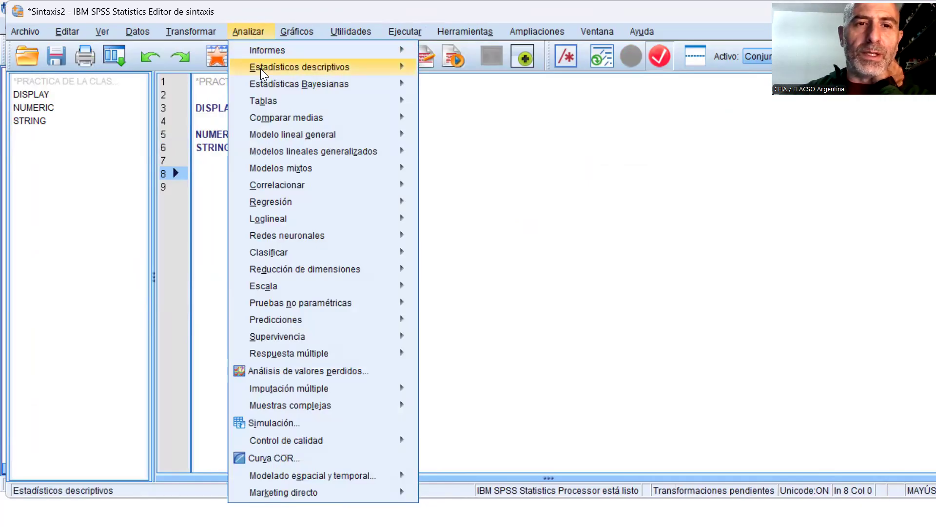
mouse_move(301, 63)
left_click(440, 71)
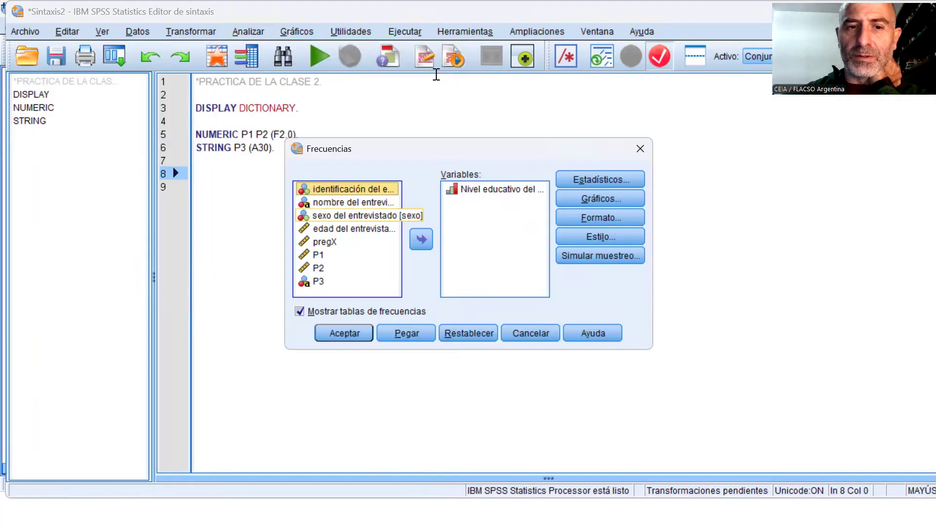
left_click(345, 229)
left_click(418, 243)
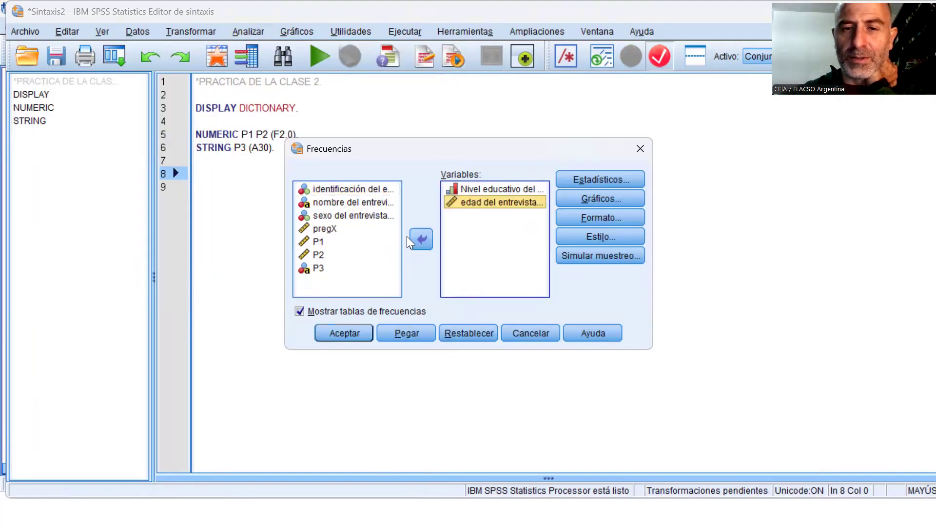
left_click(383, 246)
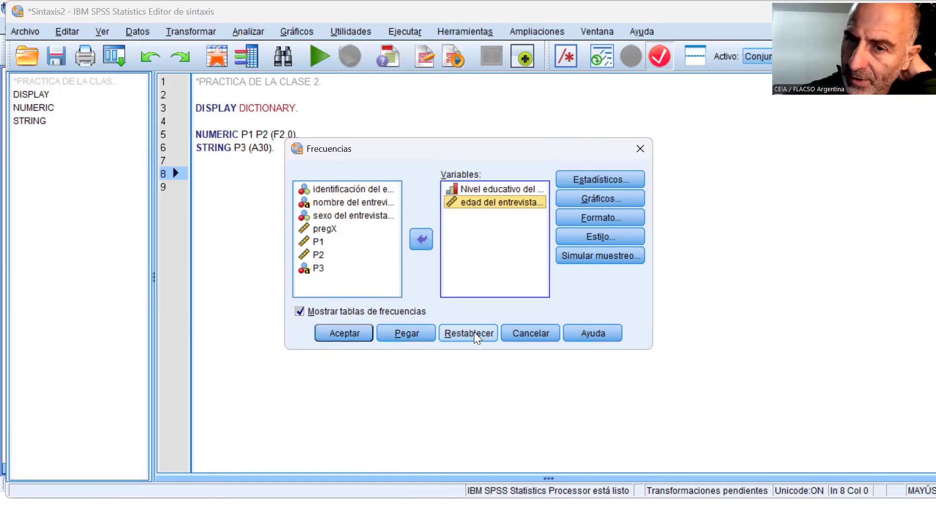
left_click(405, 333)
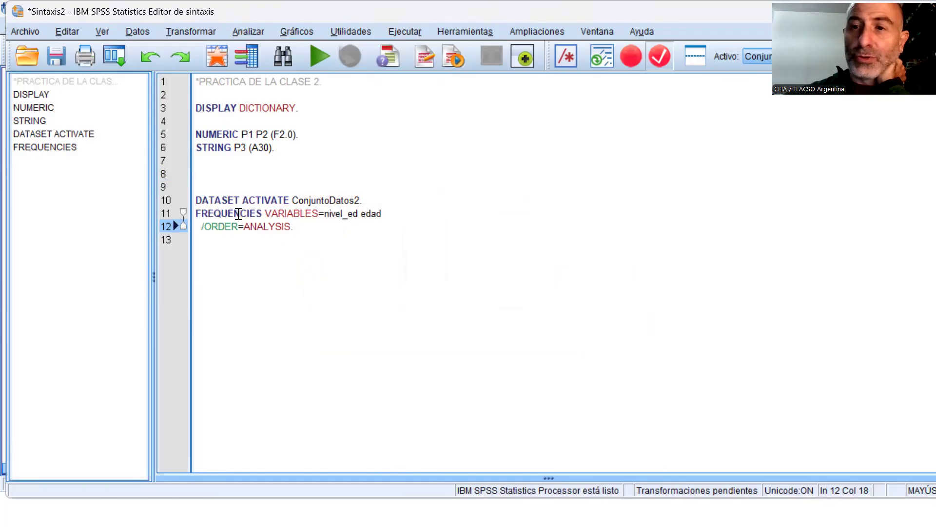
Examine the pasted DATASET ACTIVATE line for ConjuntoDatos2 and compare it with the list of open SPSS windows
left_click_drag(196, 197, 273, 198)
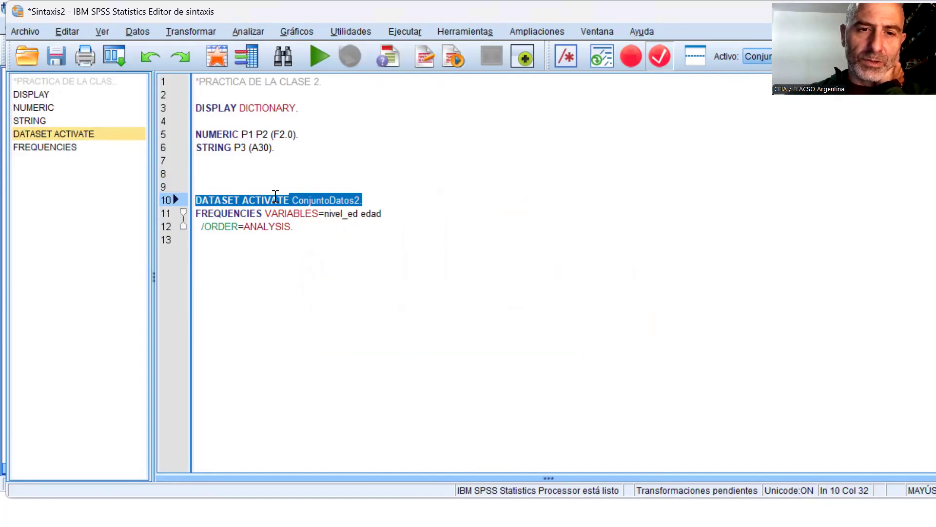
left_click(323, 243)
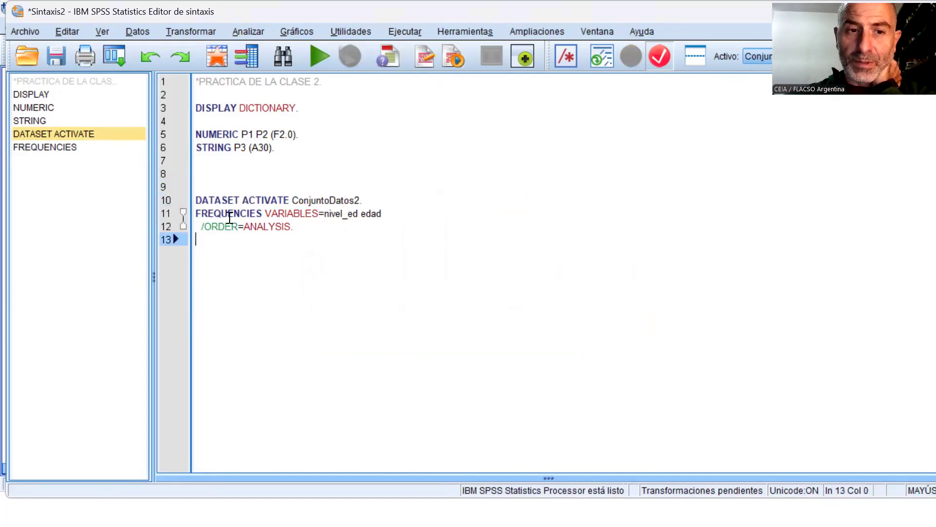
left_click_drag(197, 201, 365, 201)
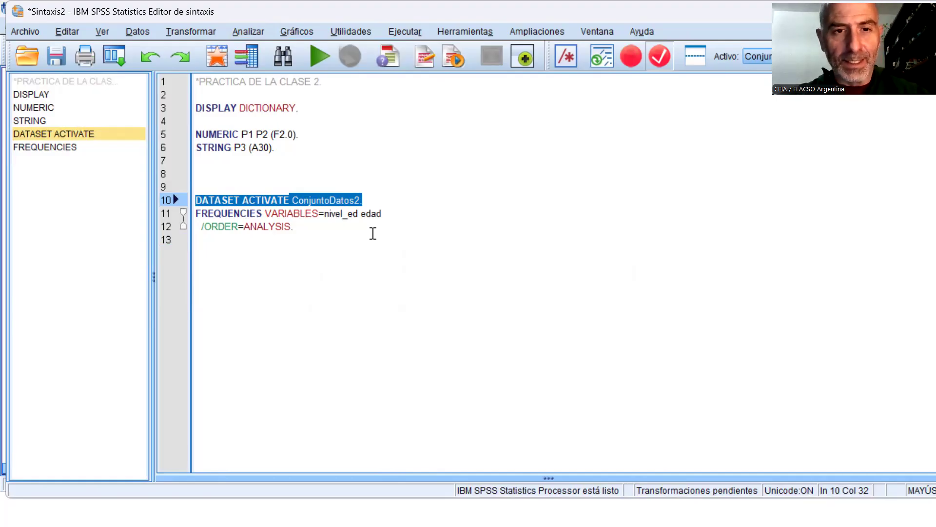
key("alt+Tab")
key("Escape")
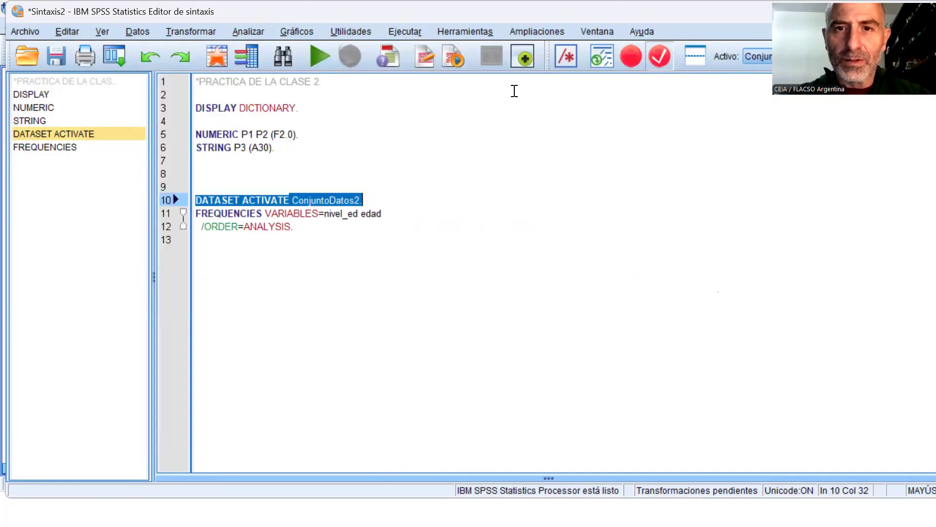
left_click(596, 30)
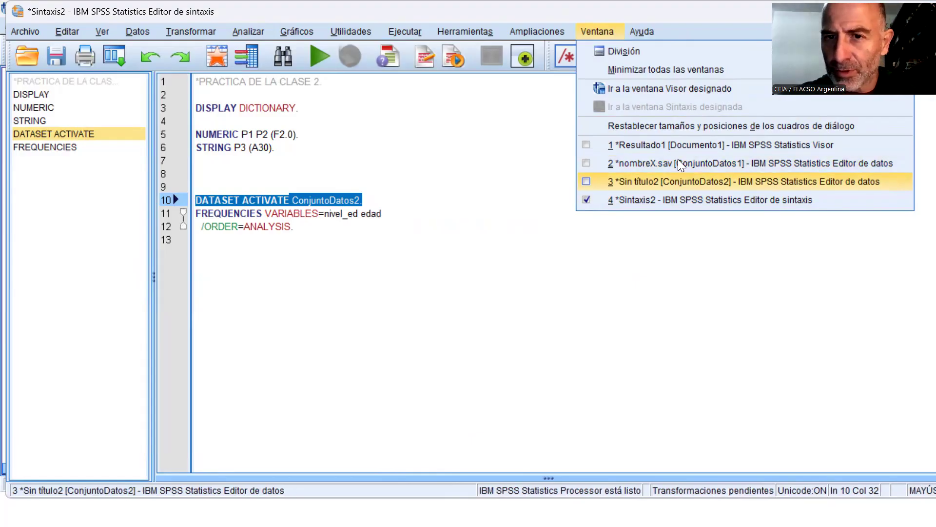
left_click(530, 171)
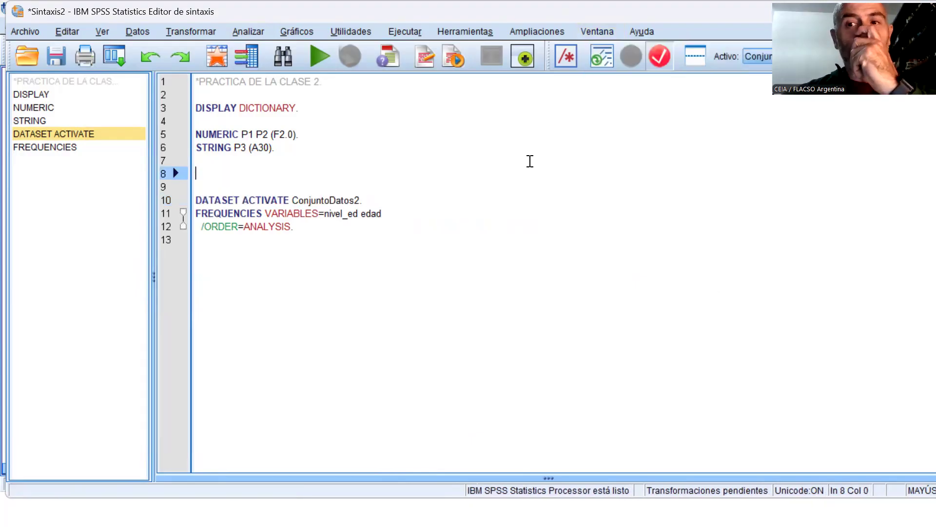
Run only the DATASET ACTIVATE and FREQUENCIES commands on lines 10 to 12 of the syntax
left_click_drag(245, 176, 263, 213)
left_click(245, 174)
left_click_drag(244, 166, 271, 267)
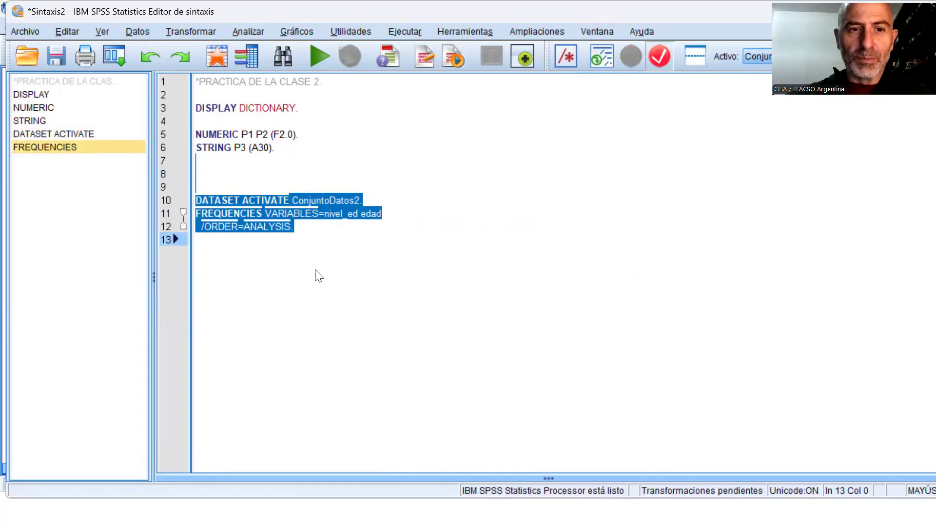
left_click(295, 286)
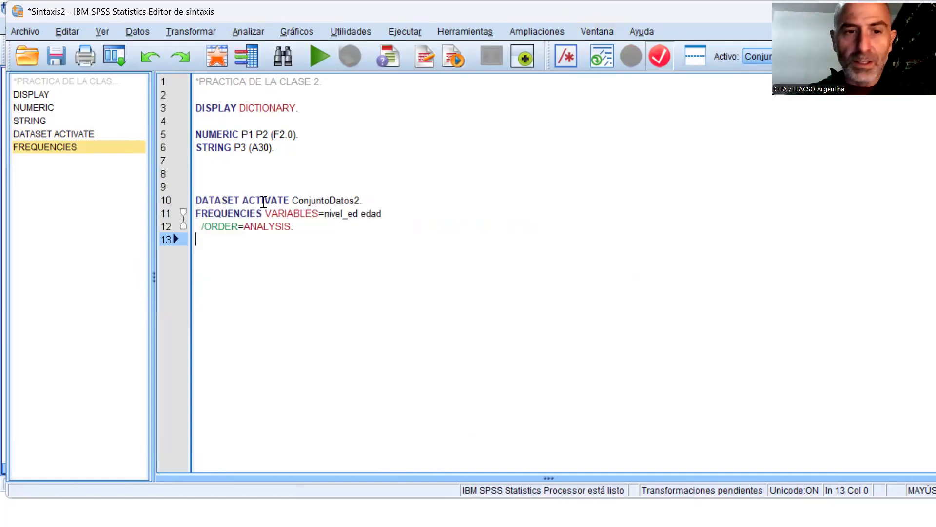
left_click_drag(243, 186, 259, 267)
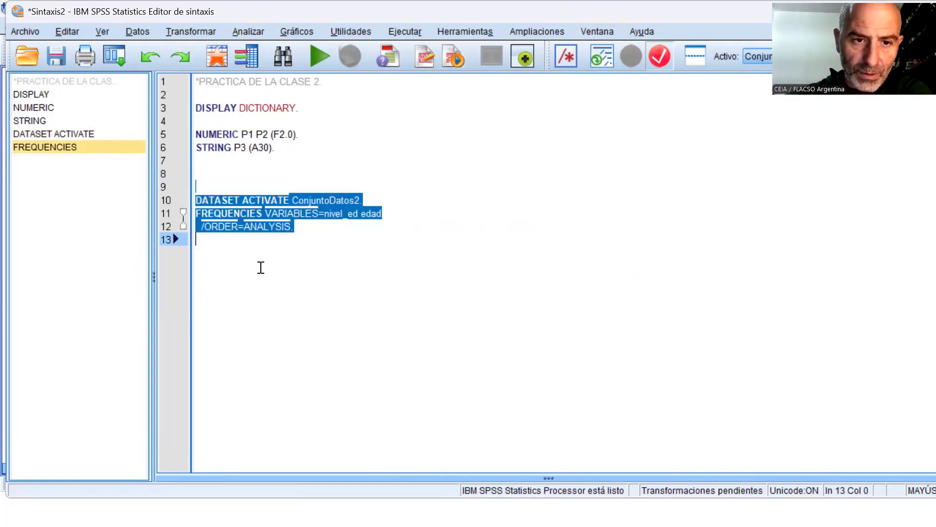
left_click(319, 58)
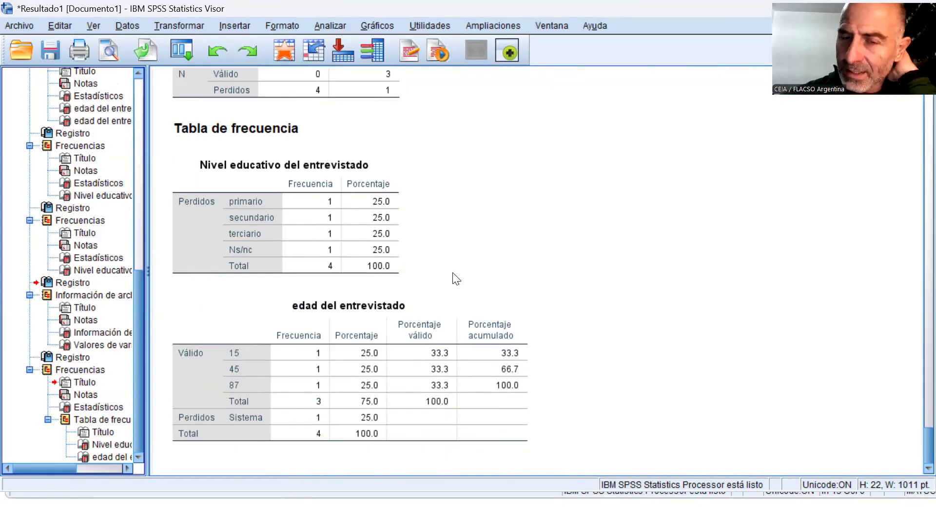
Return to the syntax editor and add the comment "*PIDO FRECUENCIA DE NIVEL_ED EDAD." on line 9, above the DATASET ACTIVATE command
key("alt+Tab")
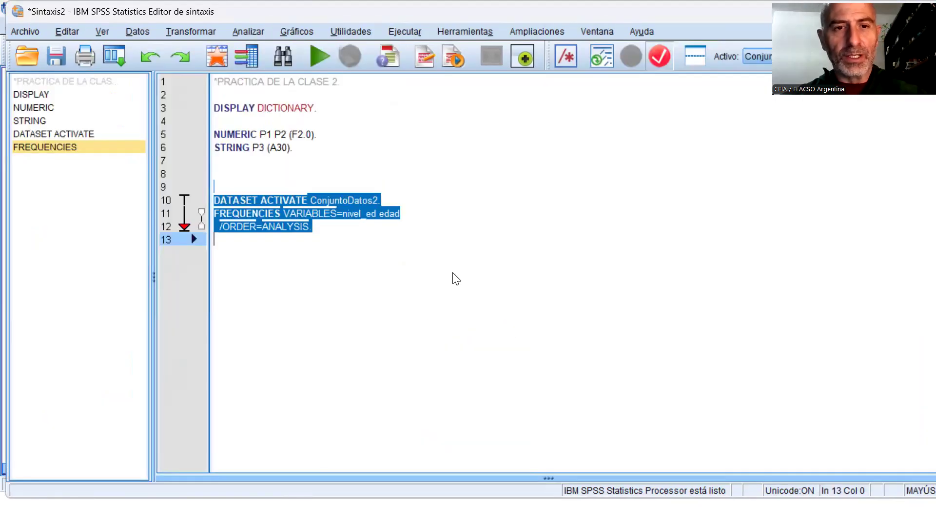
left_click(373, 307)
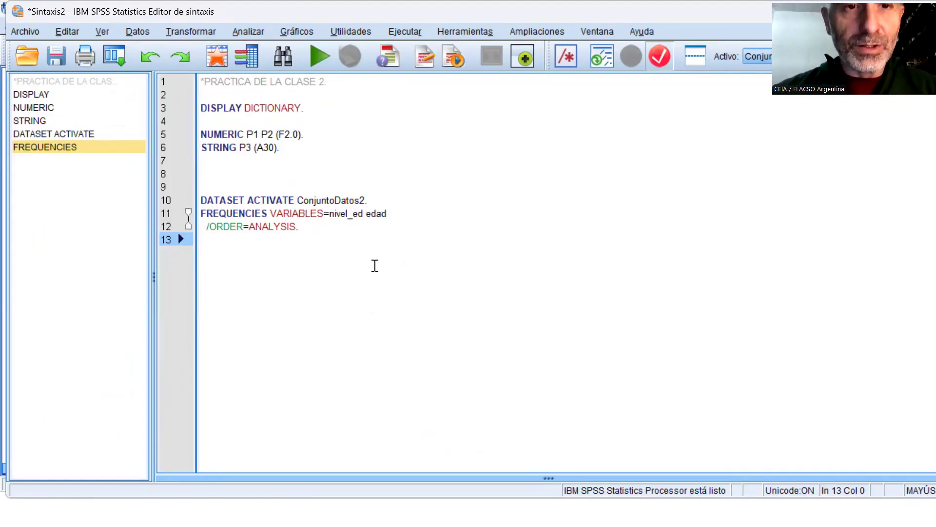
key("Up")
key("Up")
key("Up")
key("Up")
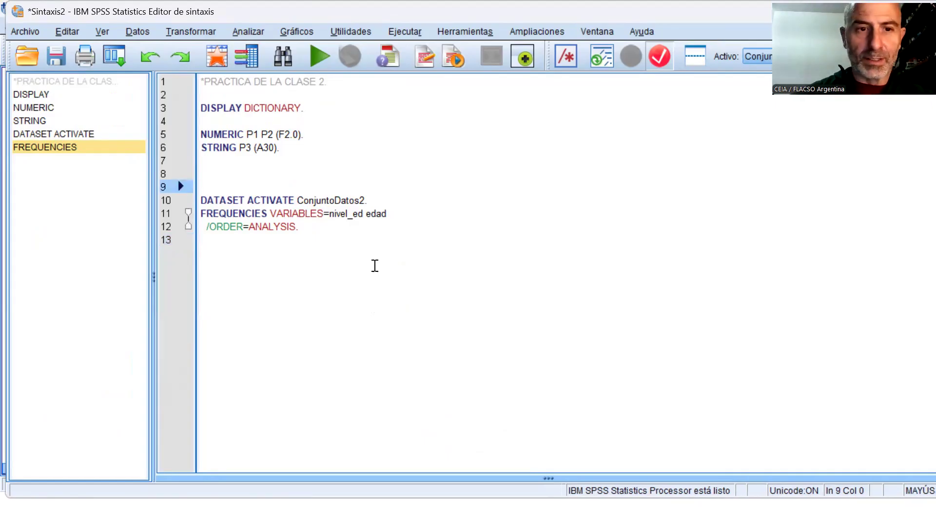
type("*")
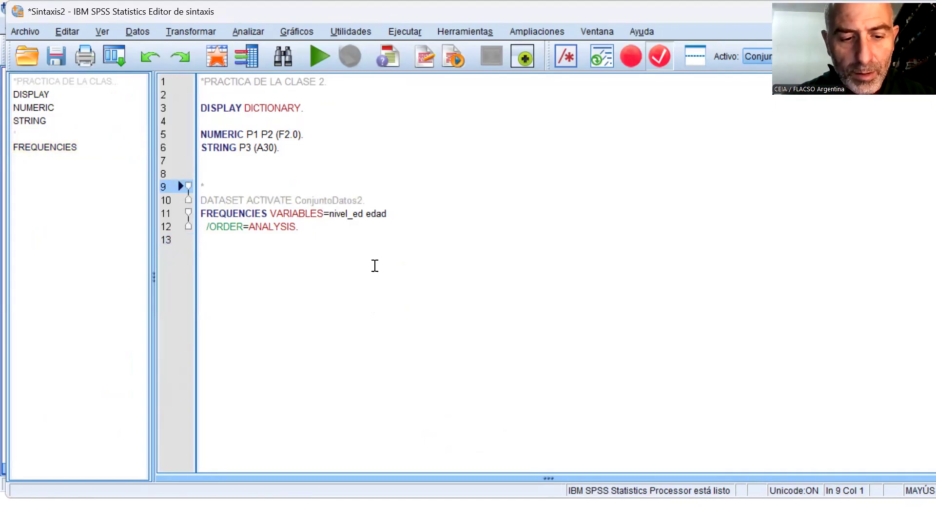
type("PIDO FRECUENCI")
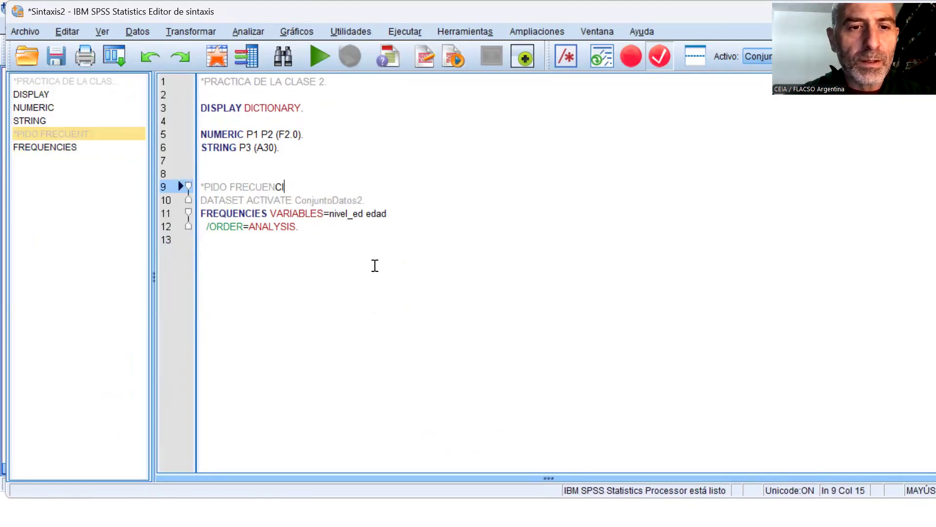
type("A DE NIV")
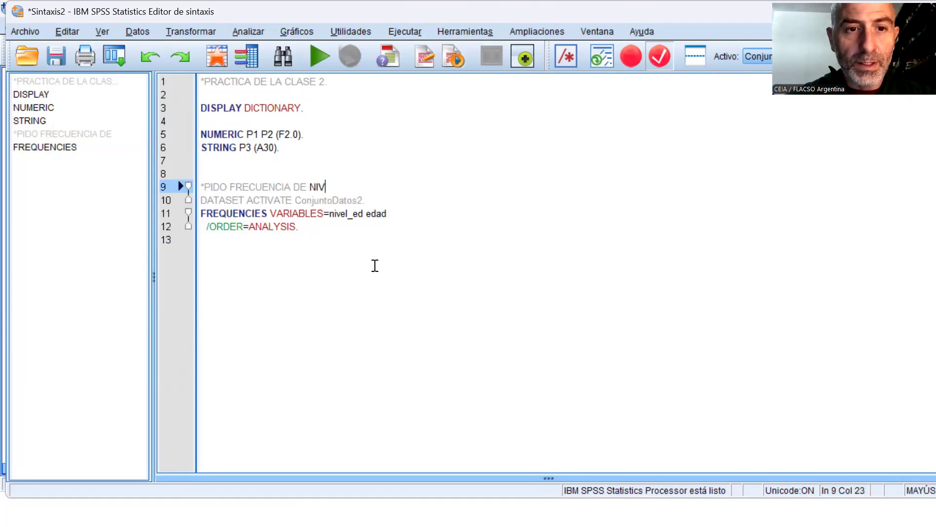
type("EL")
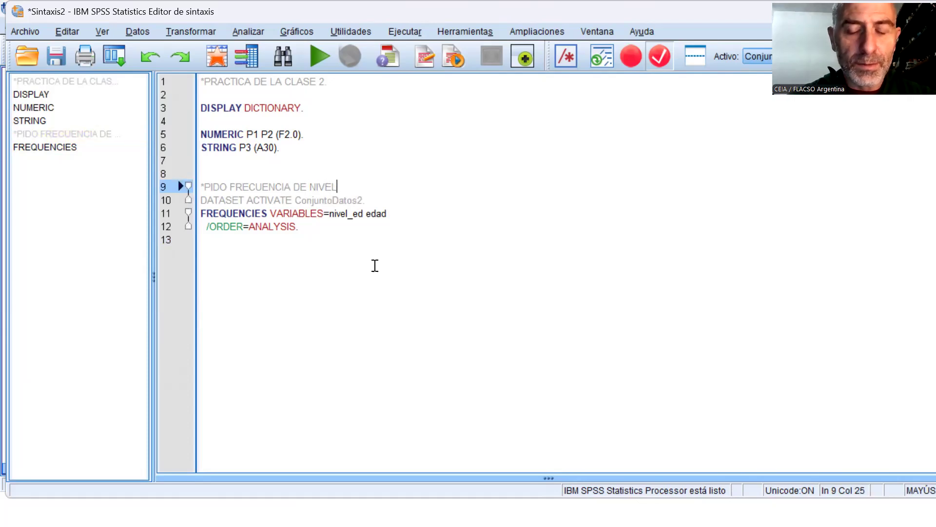
type("_ED ")
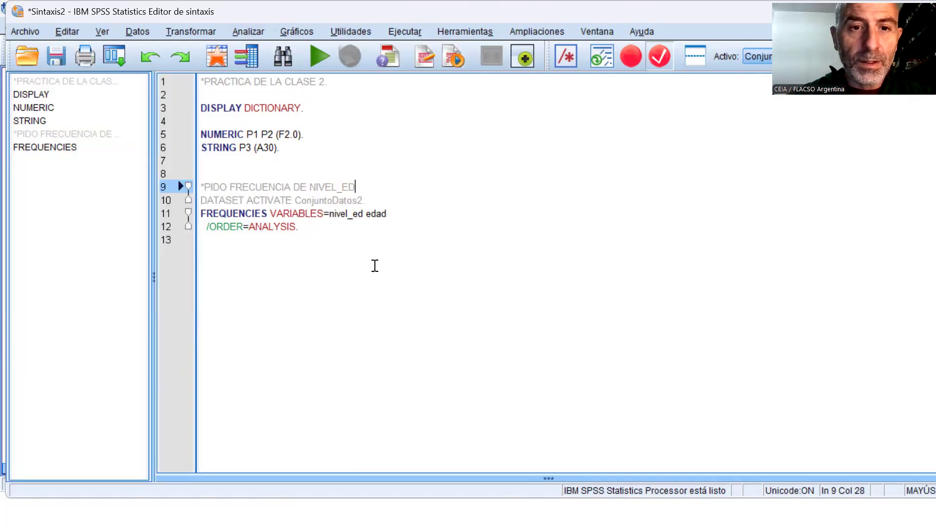
type("EDAD")
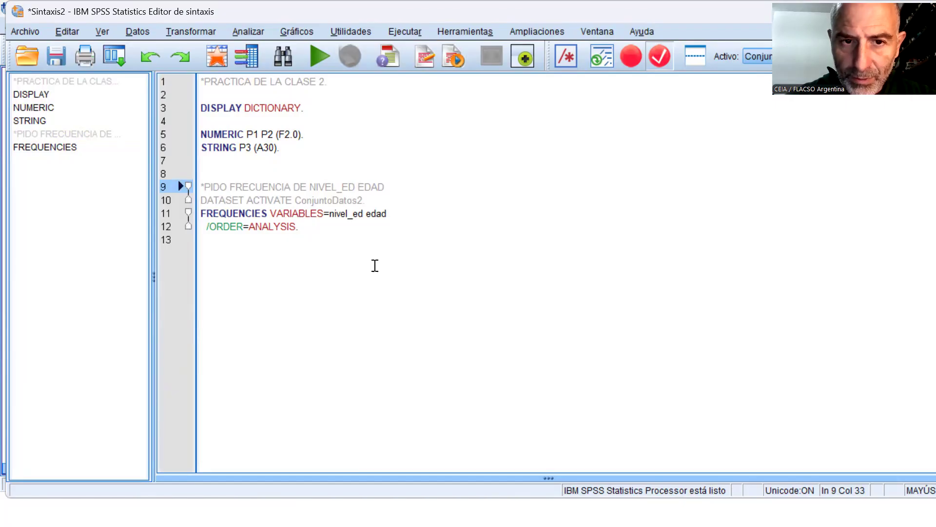
type(".")
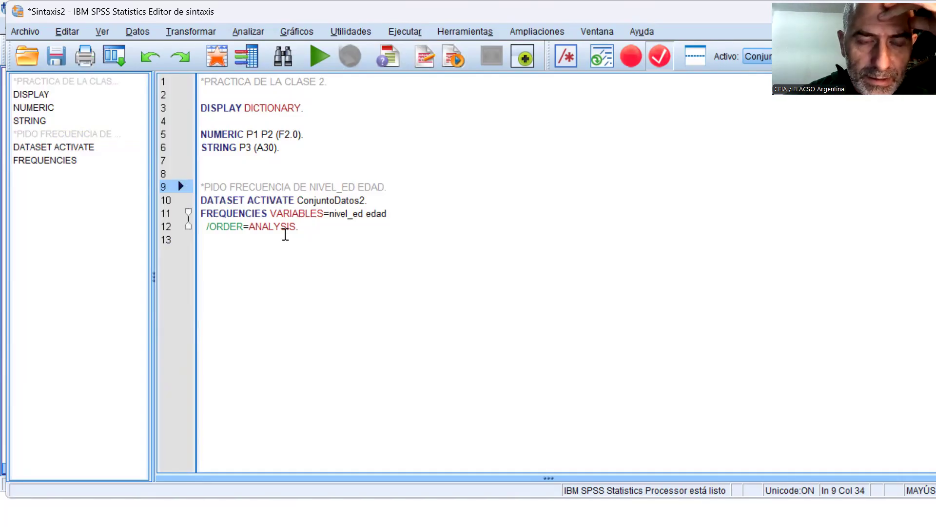
Add the variable sexo after edad in the variable list of the FREQUENCIES command on line 11
key("Down")
key("Down")
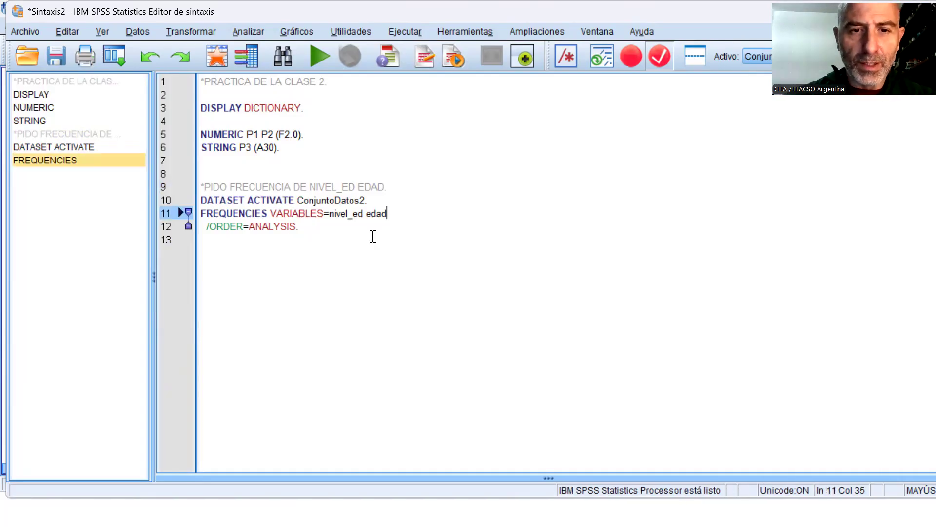
key("Caps_Lock")
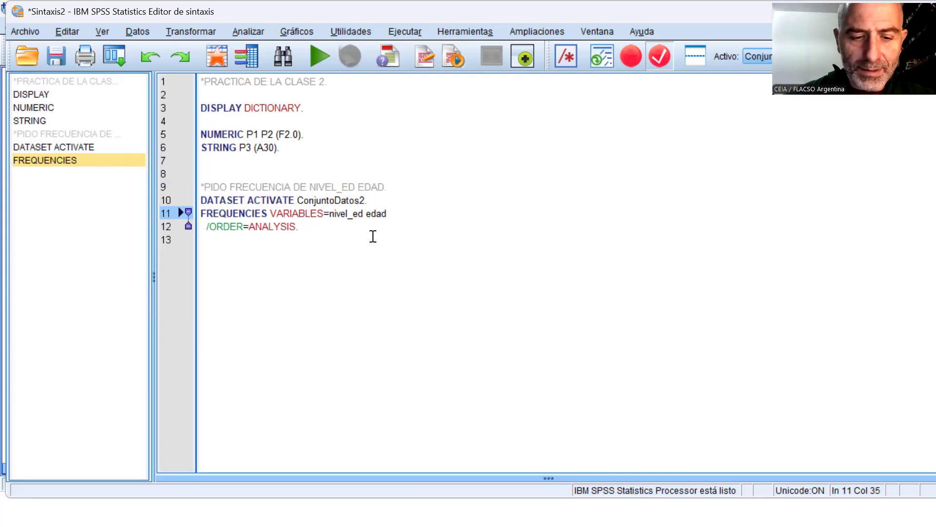
type("sexo")
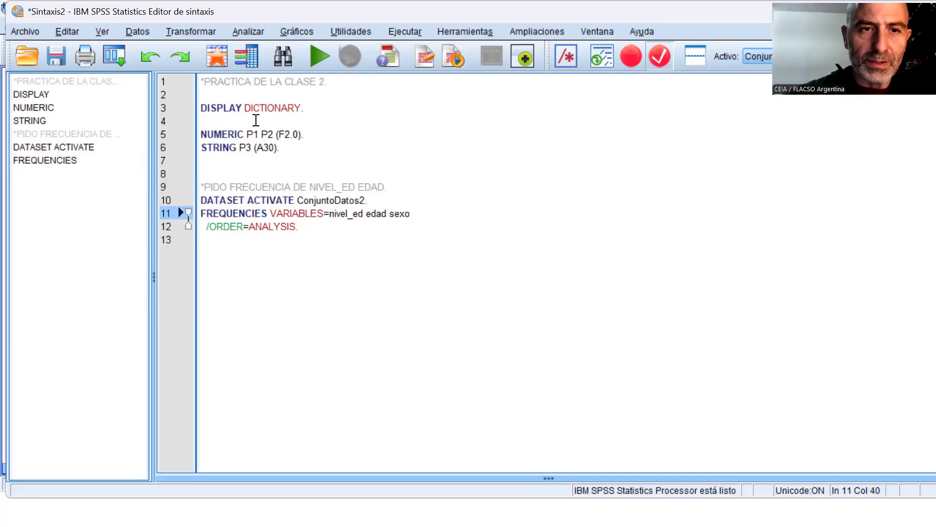
Review the variable selection in the Frequencies dialog and close it without running or pasting anything
left_click(259, 32)
mouse_move(392, 69)
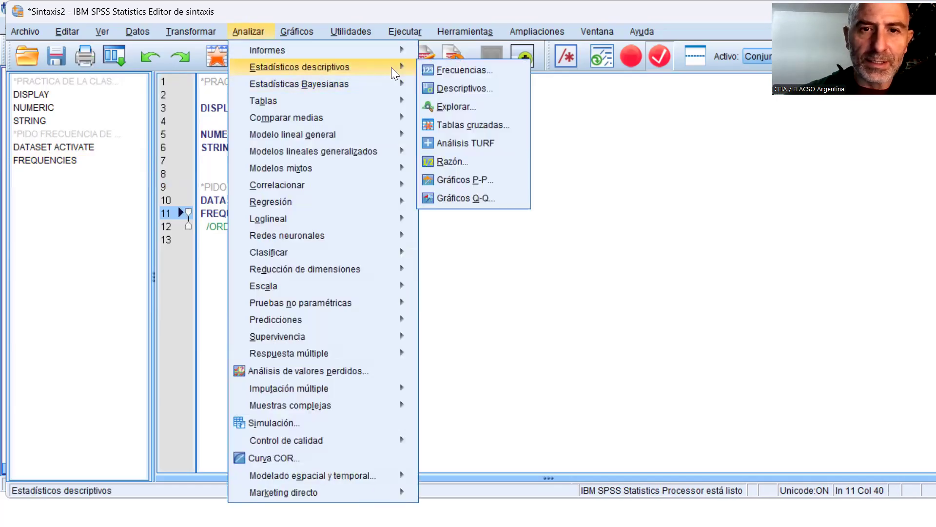
left_click(456, 68)
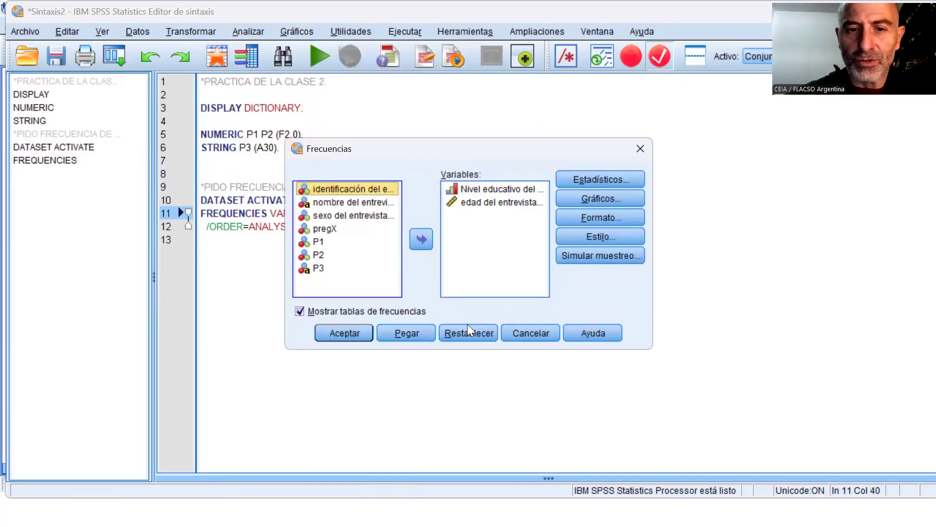
left_click(527, 333)
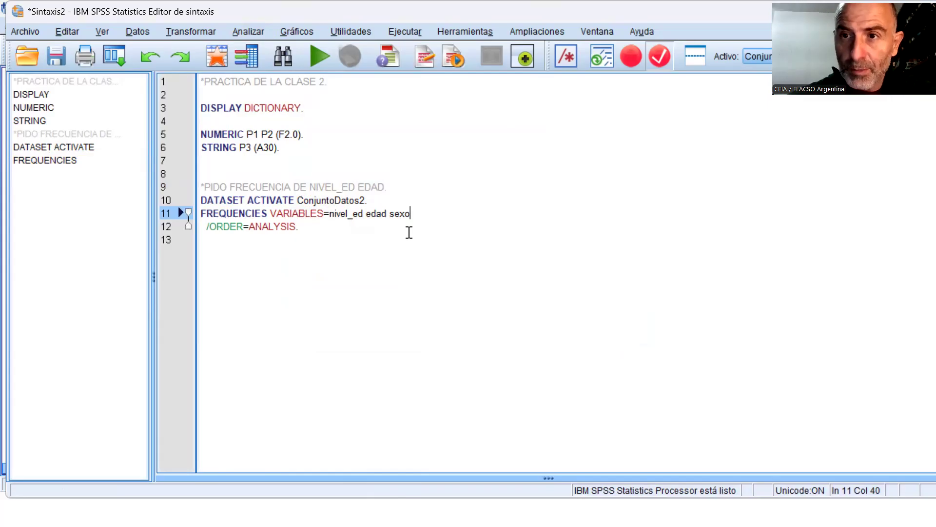
Select the syntax from the DATASET ACTIVATE line through the end of the FREQUENCIES command on lines 10 to 12
left_click_drag(310, 201, 409, 232)
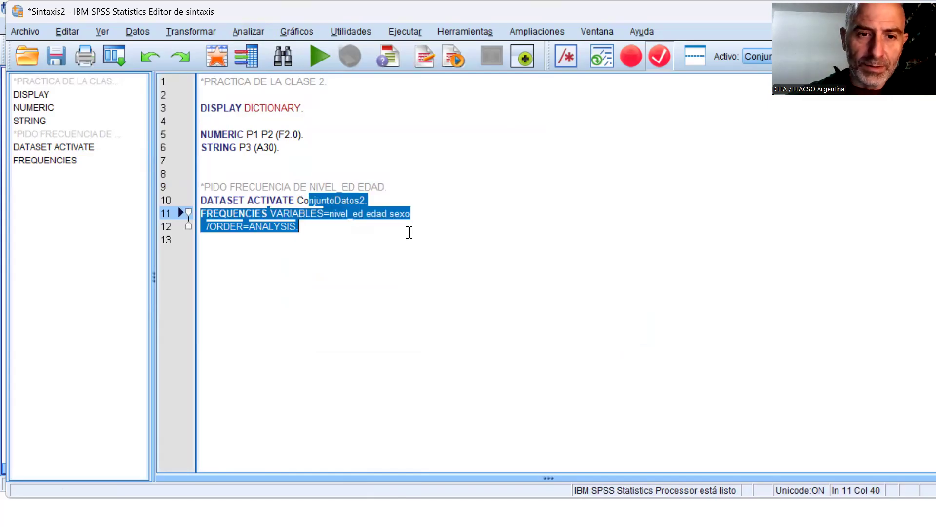
Run the selected FREQUENCIES command for nivel_ed, edad and sexo, review its output tables, and return to the syntax
left_click(321, 57)
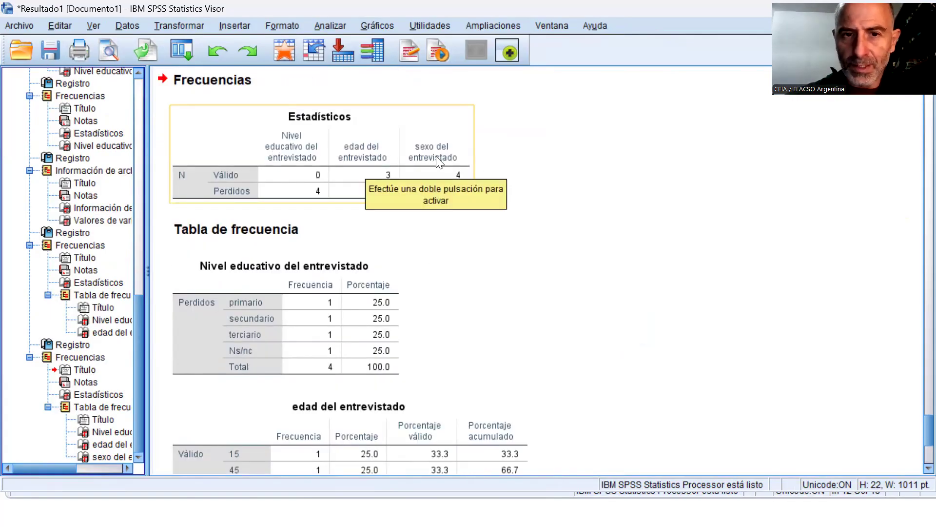
scroll(456, 241, "down", 4)
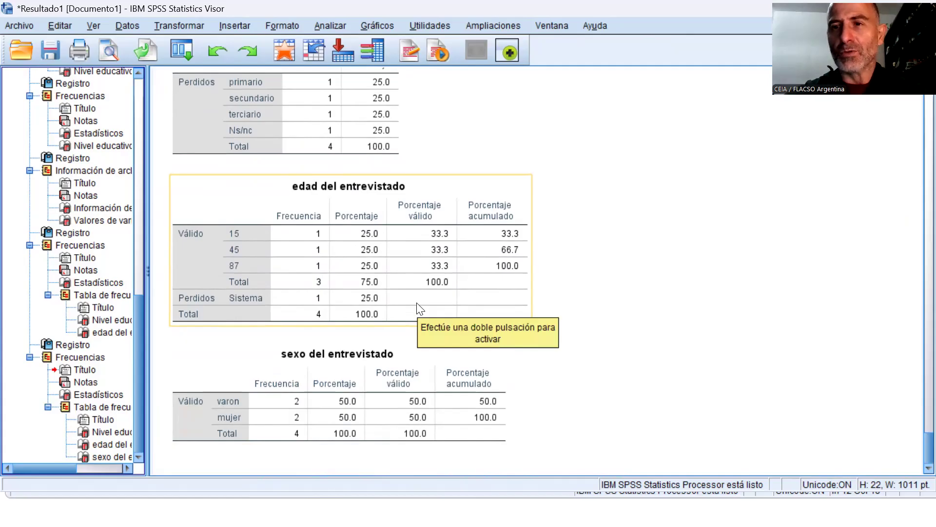
key("alt+Tab")
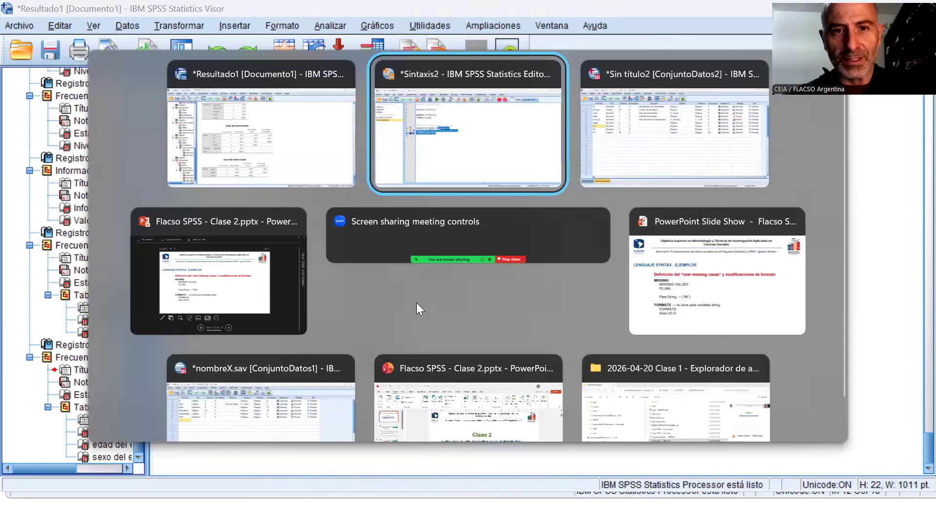
left_click(330, 312)
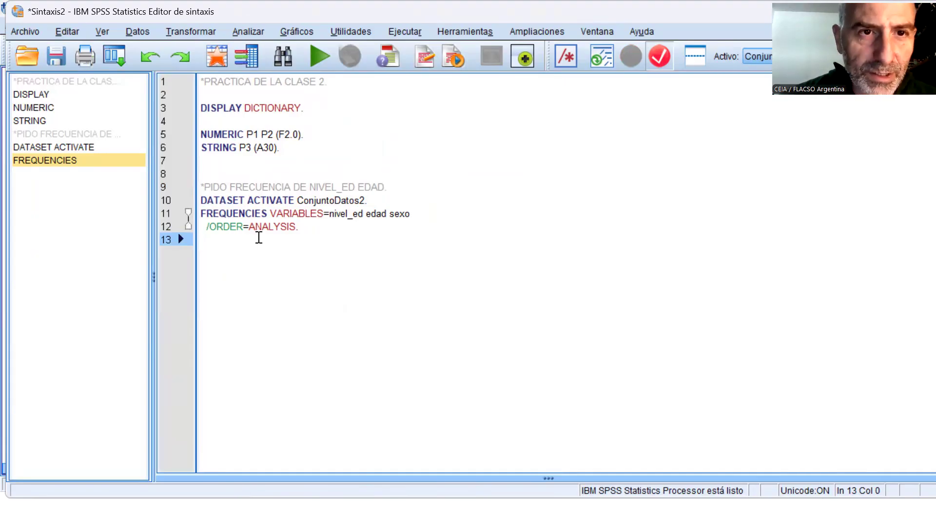
left_click(255, 28)
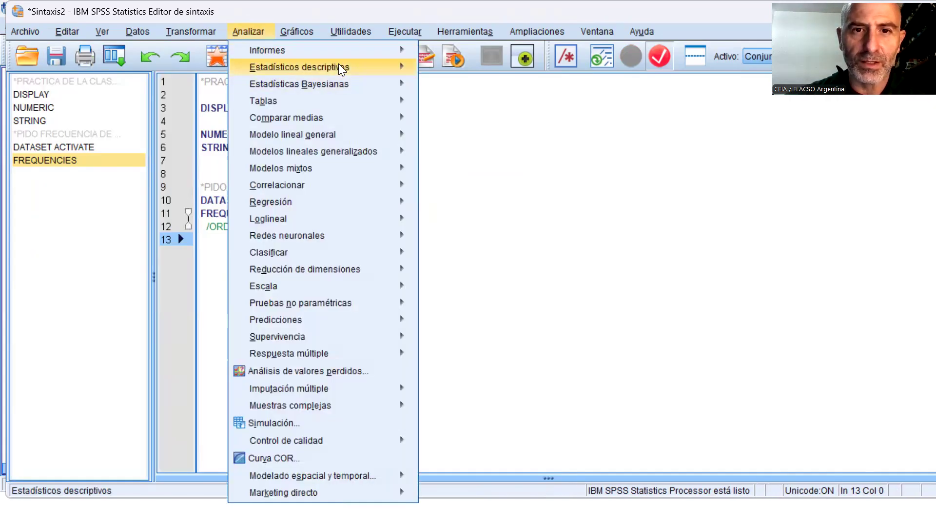
left_click(522, 354)
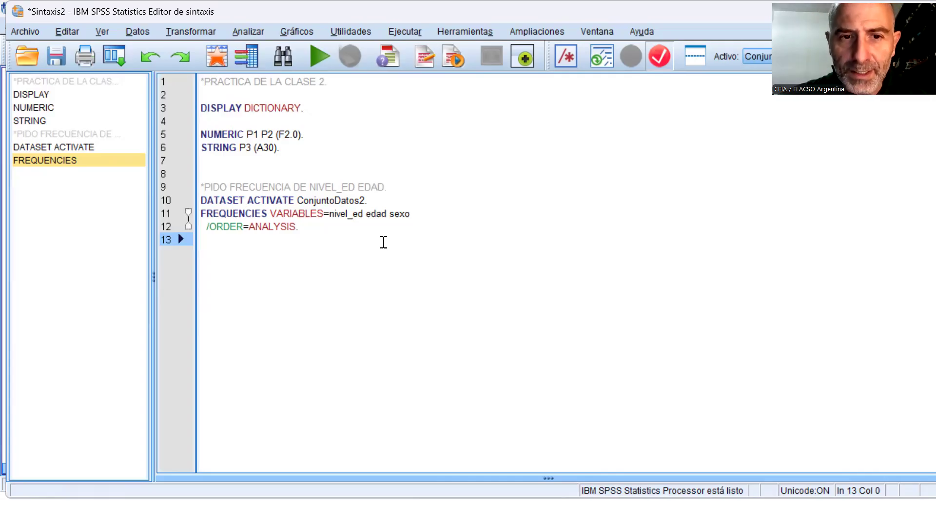
Write the abbreviated command "FRE sexo edad." below the FREQUENCIES block, leaving a blank line between them
left_click(298, 226)
key("Return")
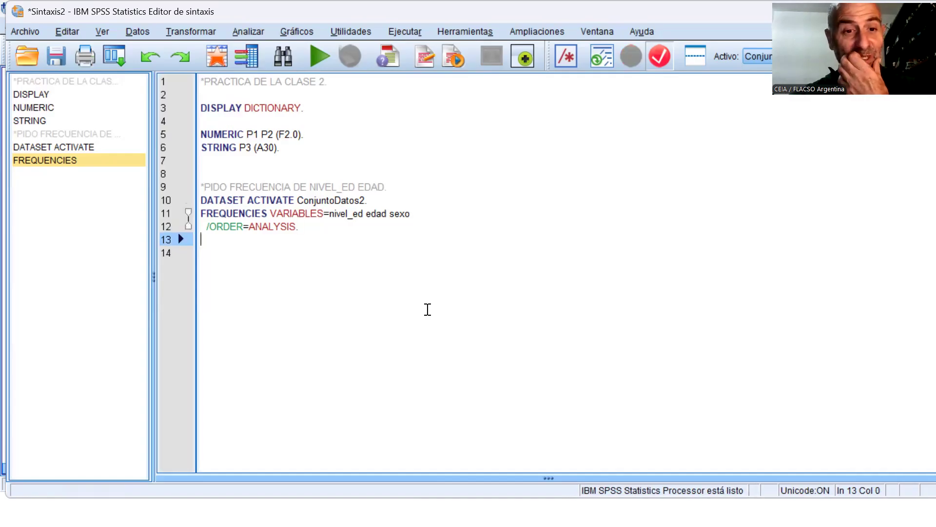
key("Return")
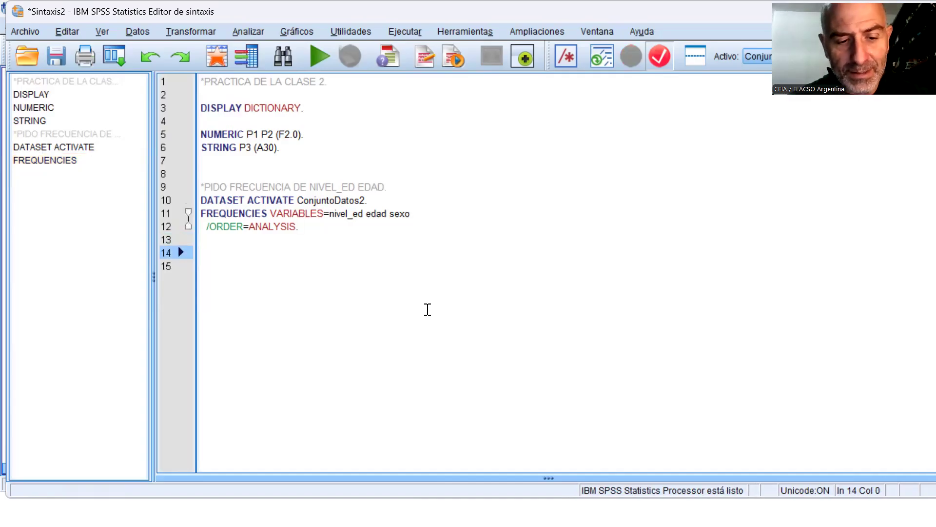
key("Caps_Lock")
type("FRE")
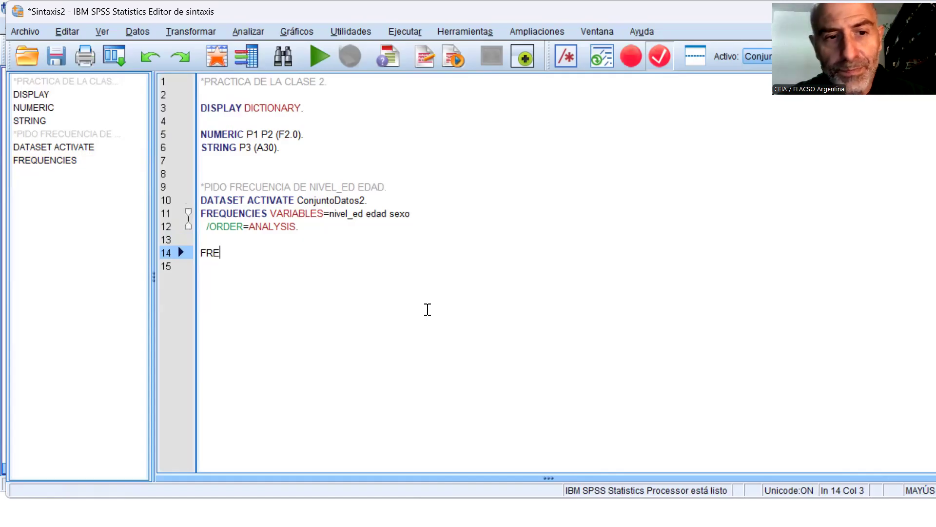
key("Caps_Lock")
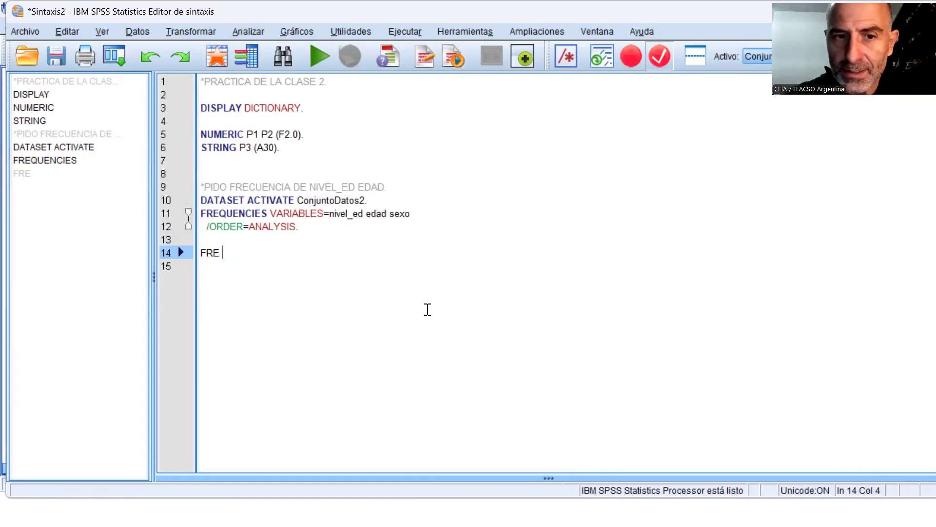
type("s")
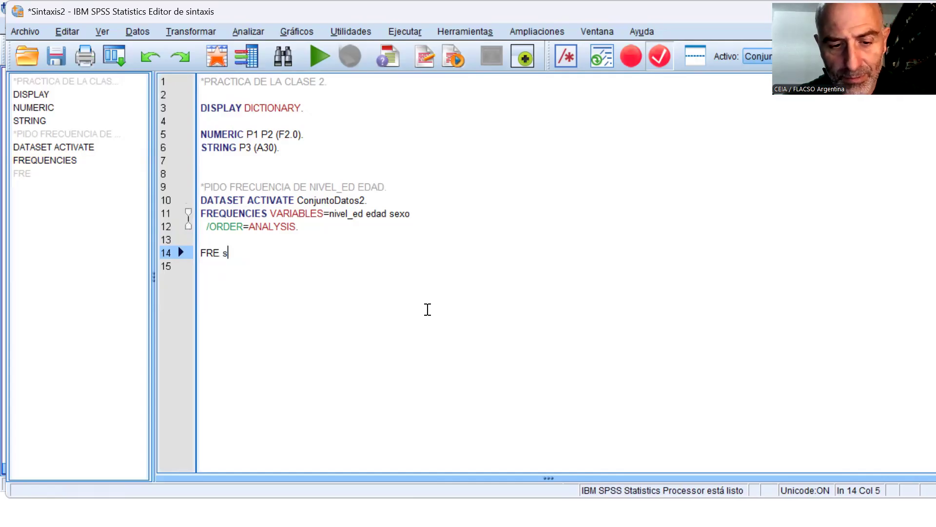
type("exo edad")
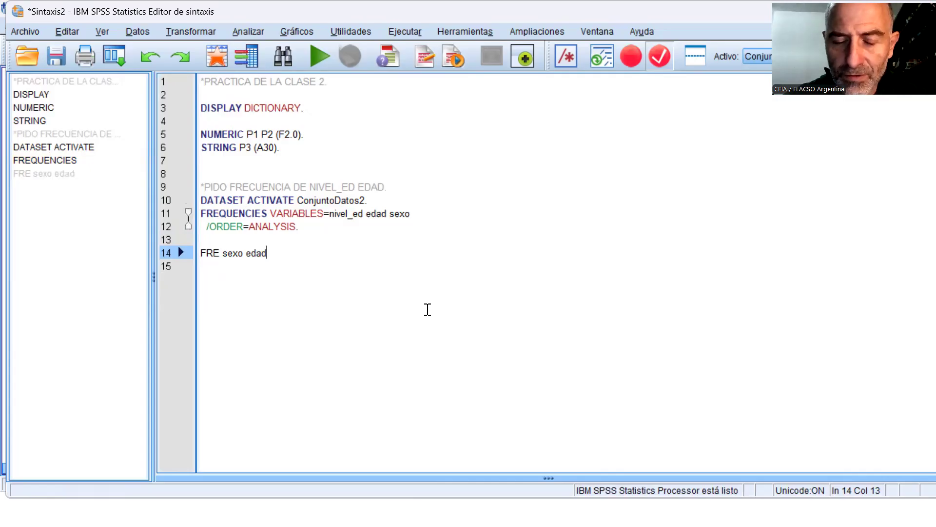
type(".")
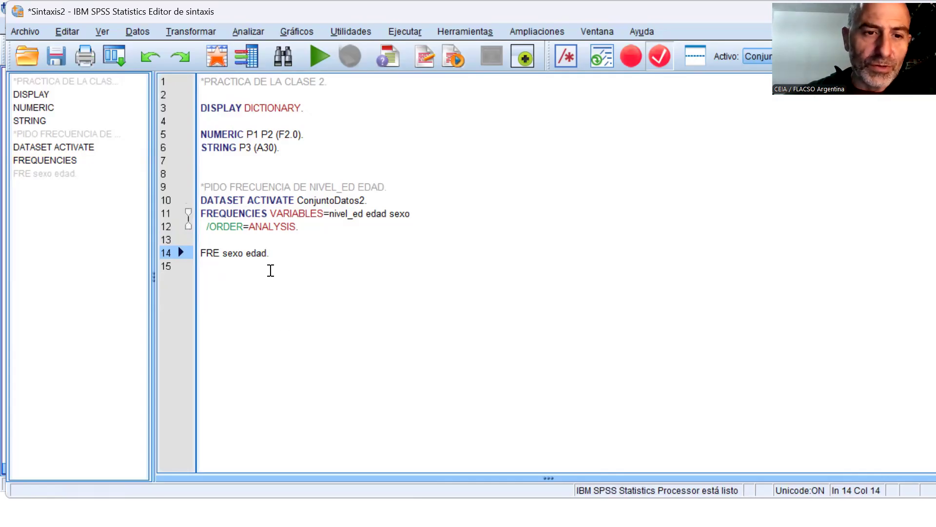
Run only the "FRE sexo edad." line and review the resulting frequency tables
left_click_drag(200, 252, 280, 255)
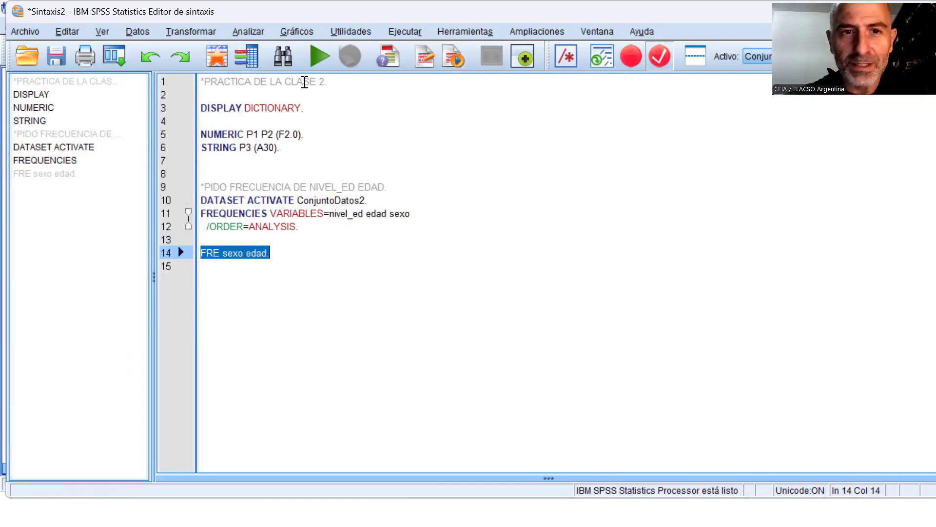
left_click(318, 66)
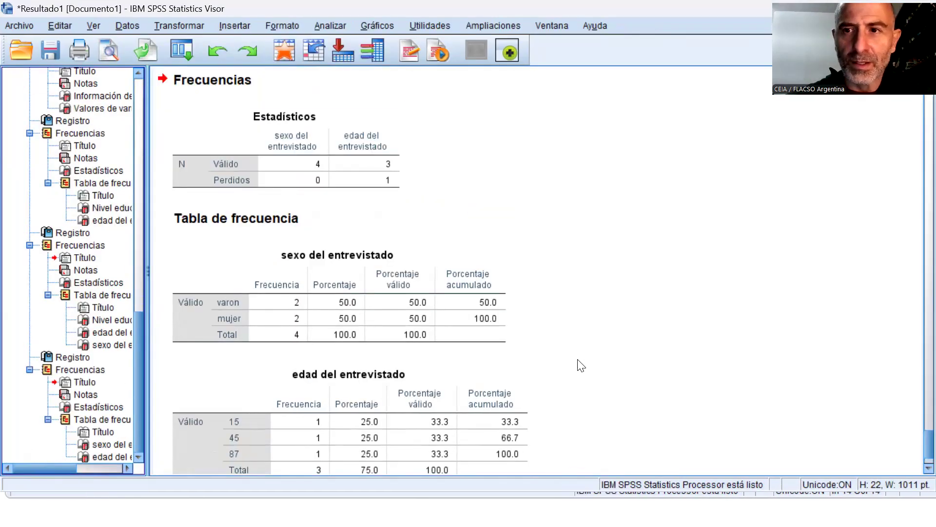
scroll(643, 310, "down", 3)
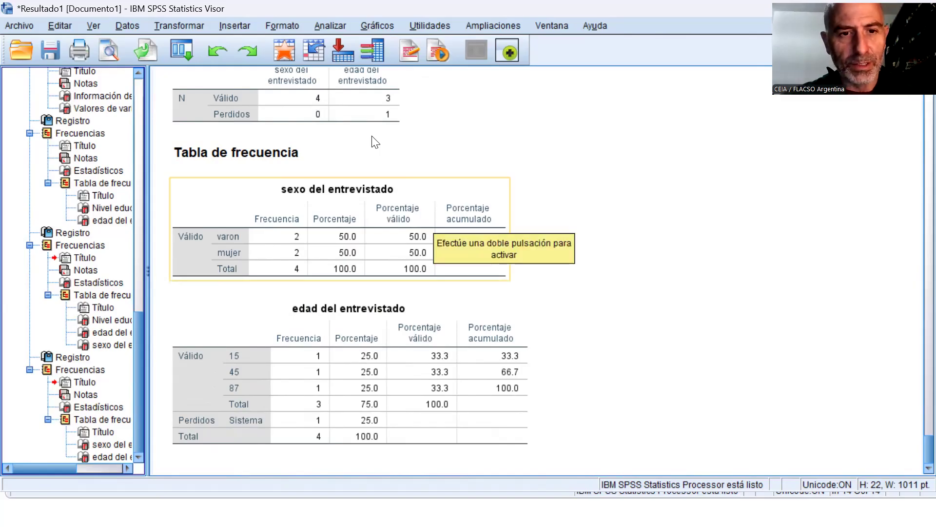
Clear the variable labels of sexo and nivel_ed in the ConjuntoDatos2 variable definitions
key("alt+Tab")
key("alt+Tab")
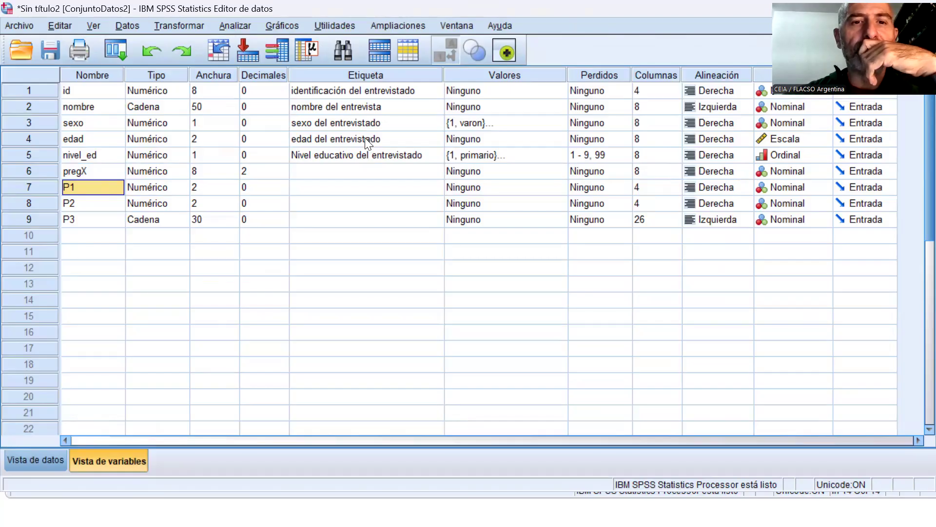
left_click(366, 139)
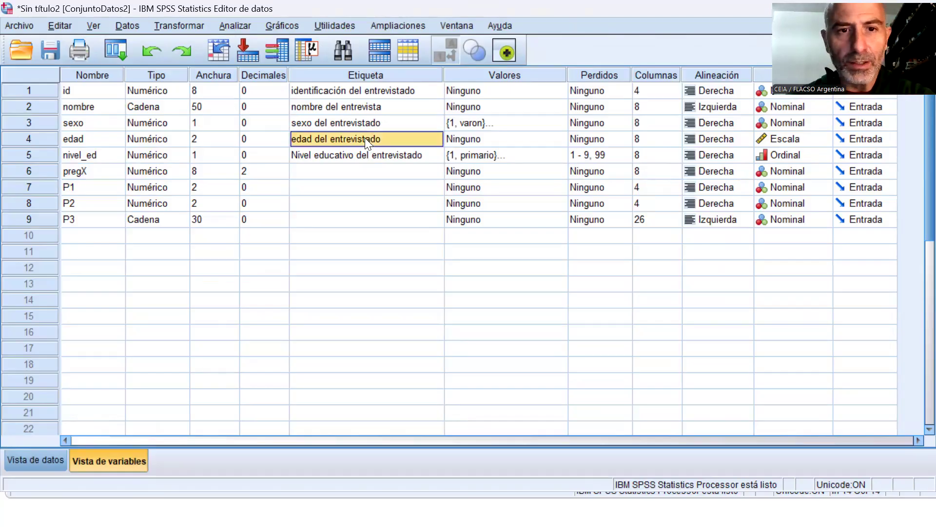
key("Up")
key("BackSpace")
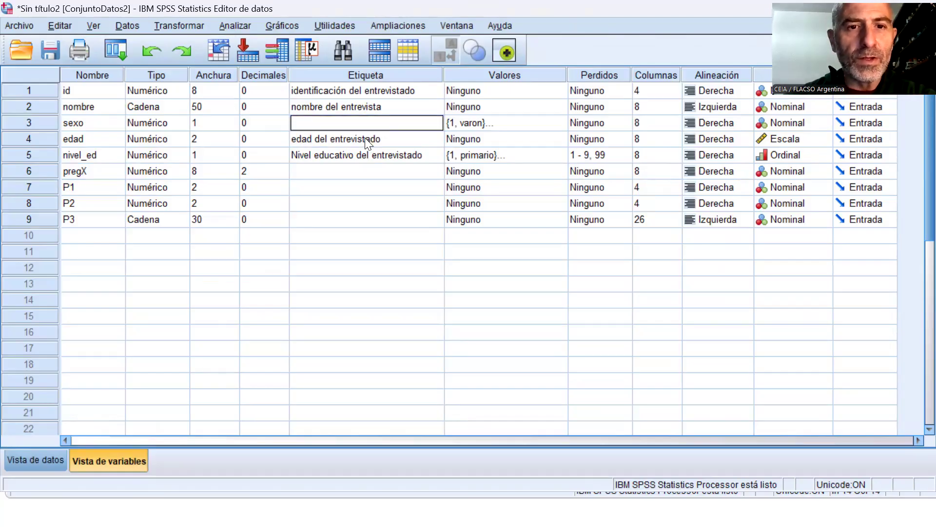
key("Down")
key("Down")
key("BackSpace")
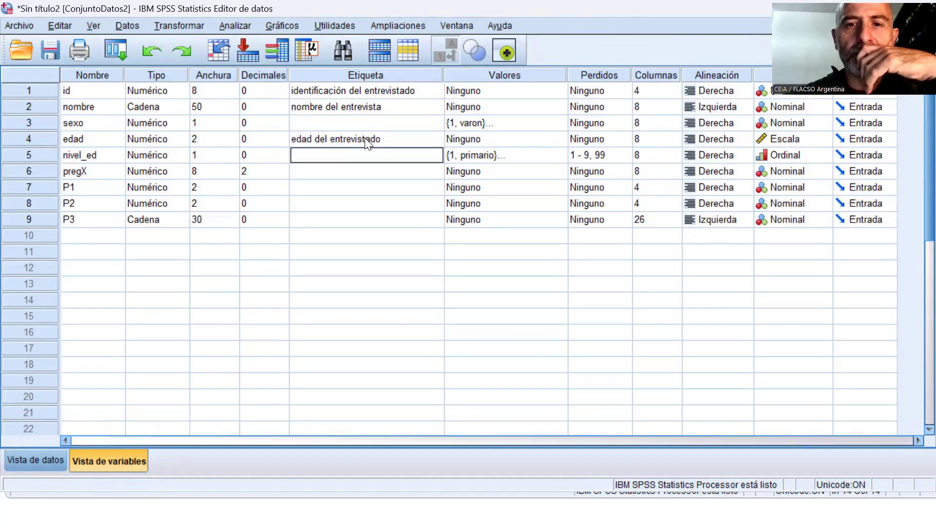
Delete all value labels of nivel_ed: primario, secundario, terciario, universitario and Ns/nc
left_click(560, 155)
left_click(561, 155)
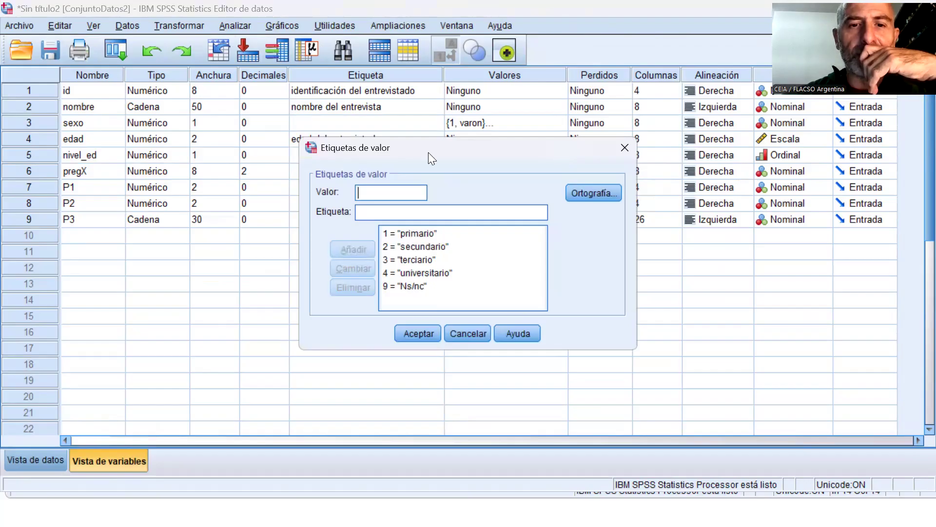
left_click(422, 233)
left_click(354, 287)
left_click(416, 247)
left_click(356, 285)
left_click(412, 259)
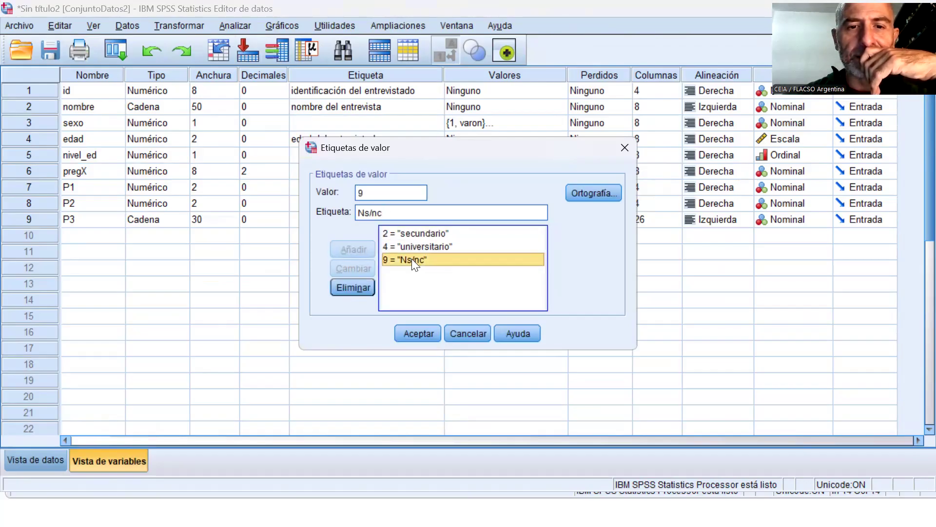
left_click(359, 288)
left_click(424, 234)
left_click(353, 286)
left_click(422, 234)
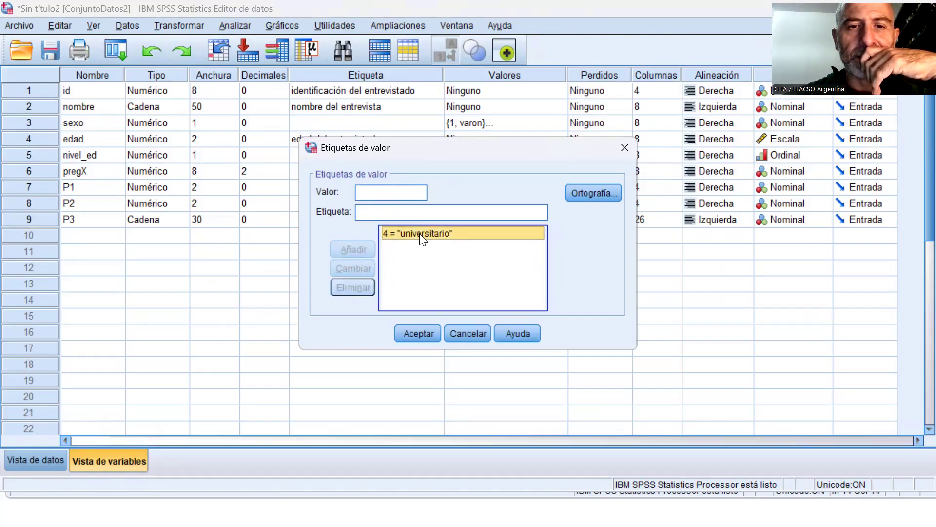
left_click(355, 287)
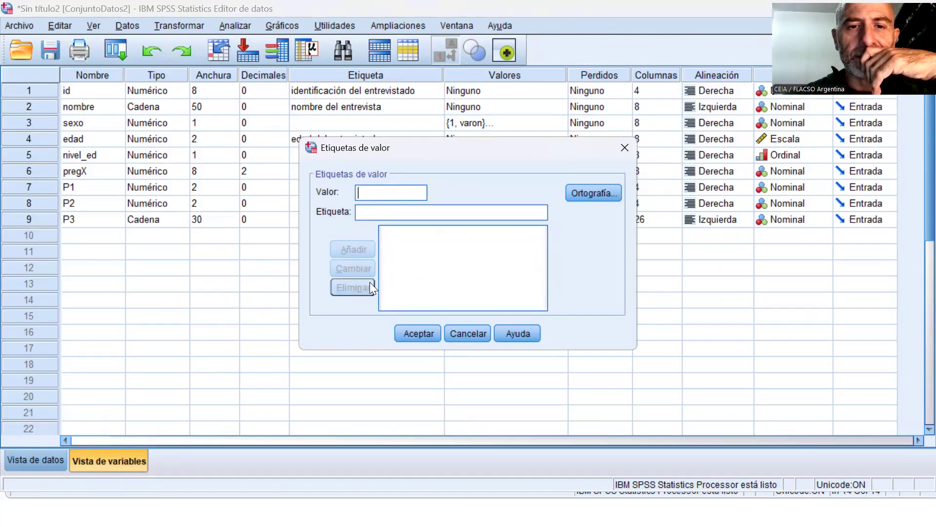
left_click(417, 333)
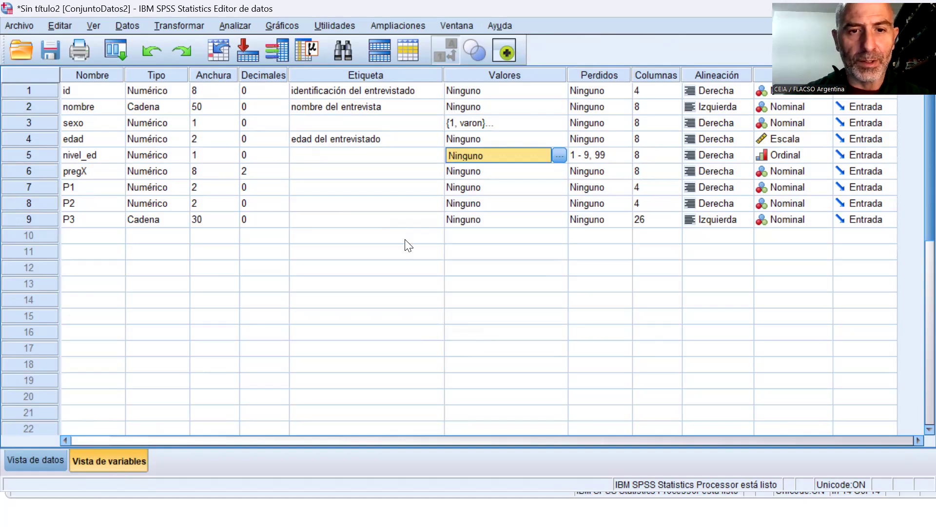
Return to the syntax and remove edad from the FRE command
key("alt+Tab")
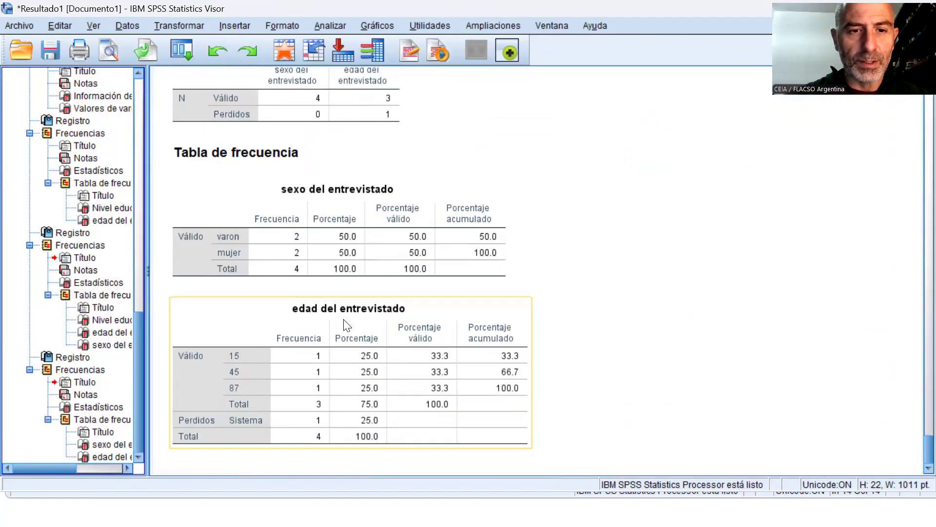
key("alt+Tab")
key("alt+Tab")
left_click(359, 310)
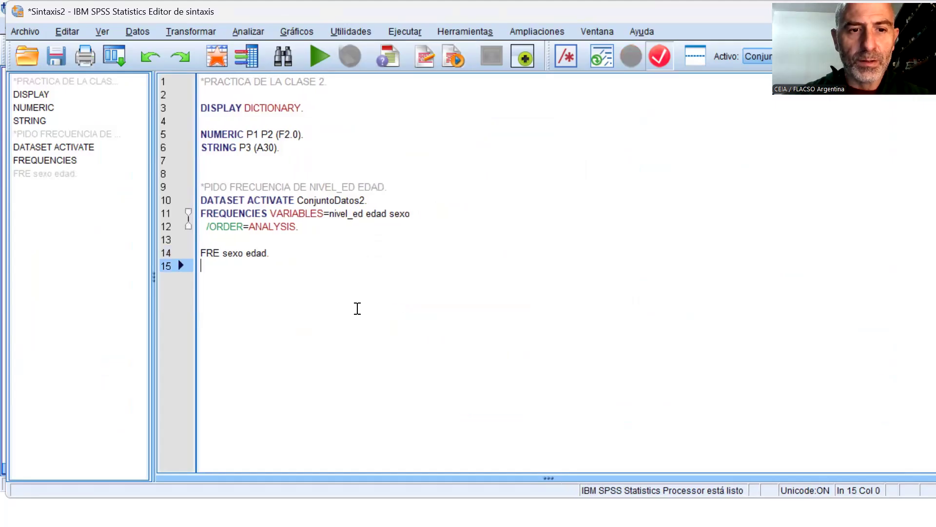
double_click(254, 252)
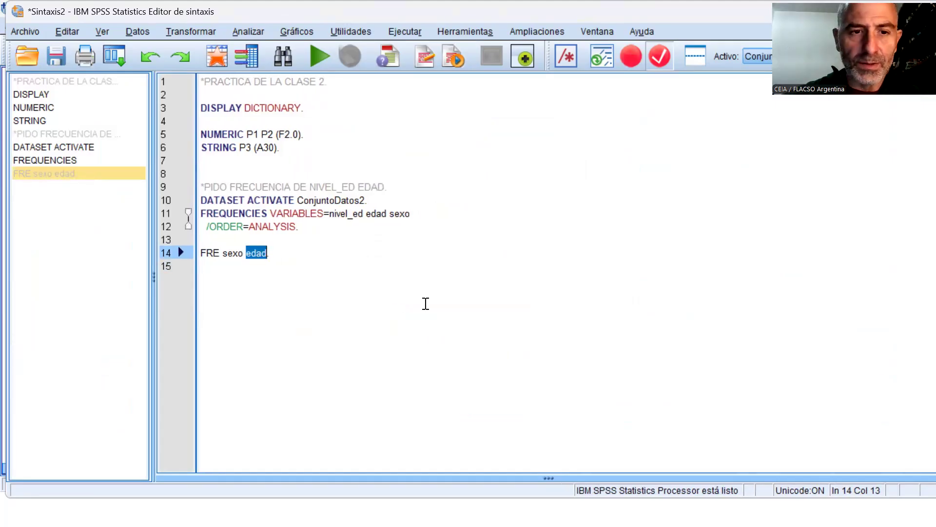
key("BackSpace")
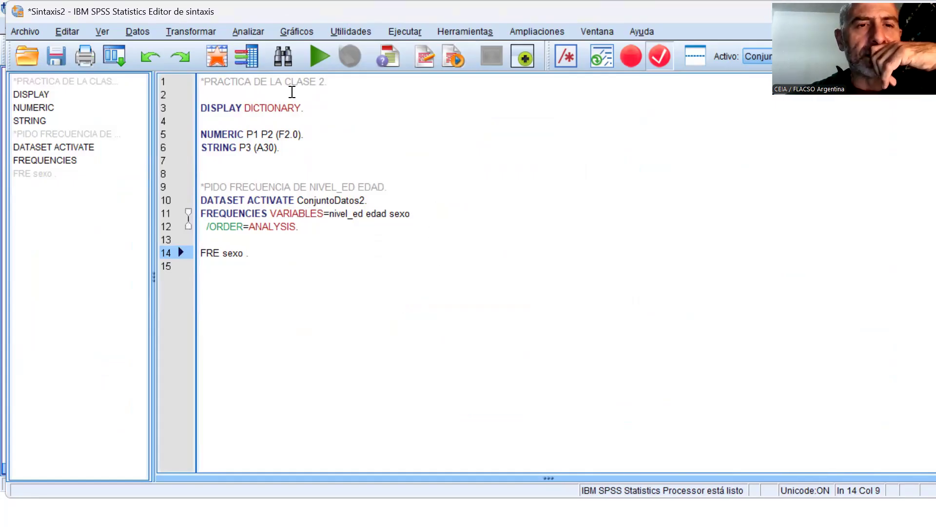
Insert nivel_ed from the dataset's variable list after sexo in the FRE command and remove the extra space
left_click(253, 55)
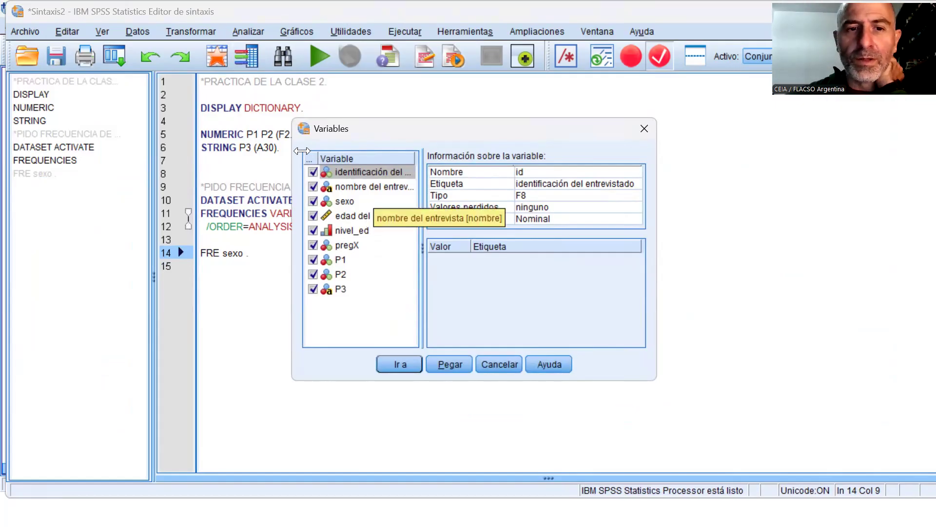
left_click(347, 231)
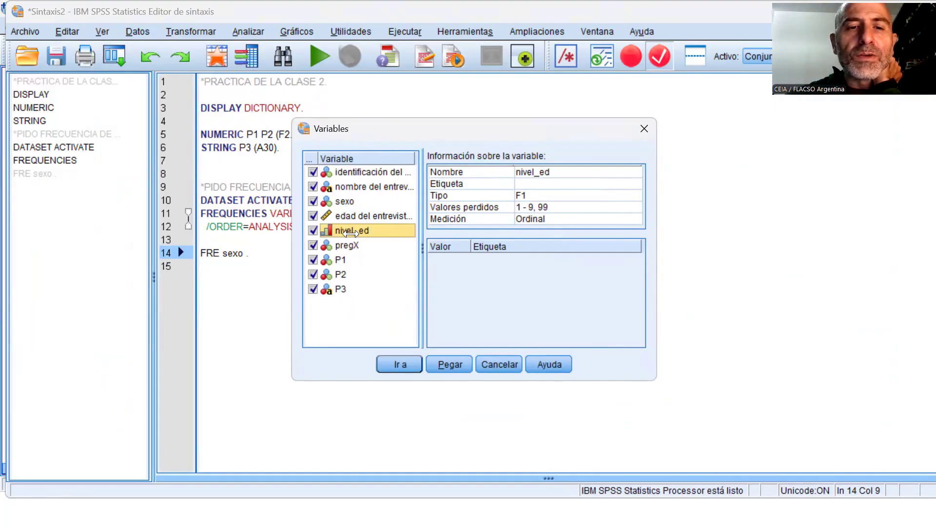
left_click(445, 365)
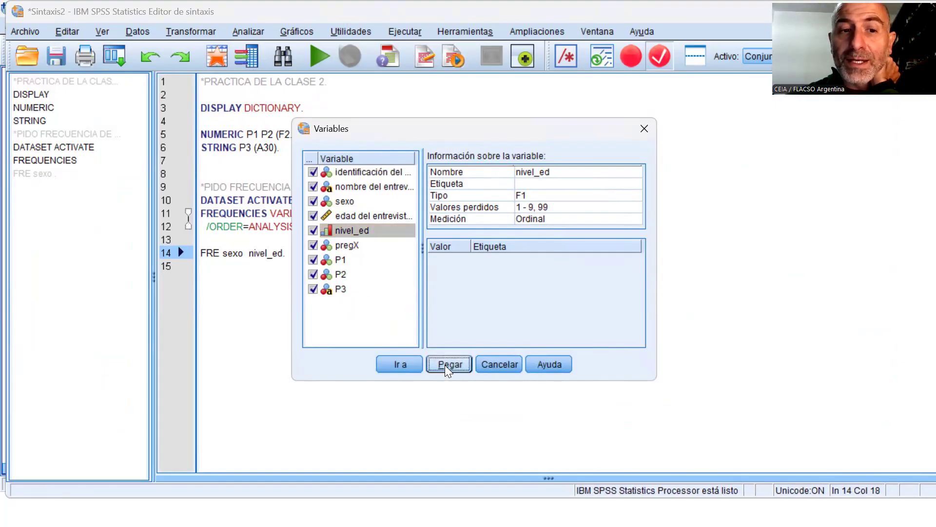
left_click(510, 369)
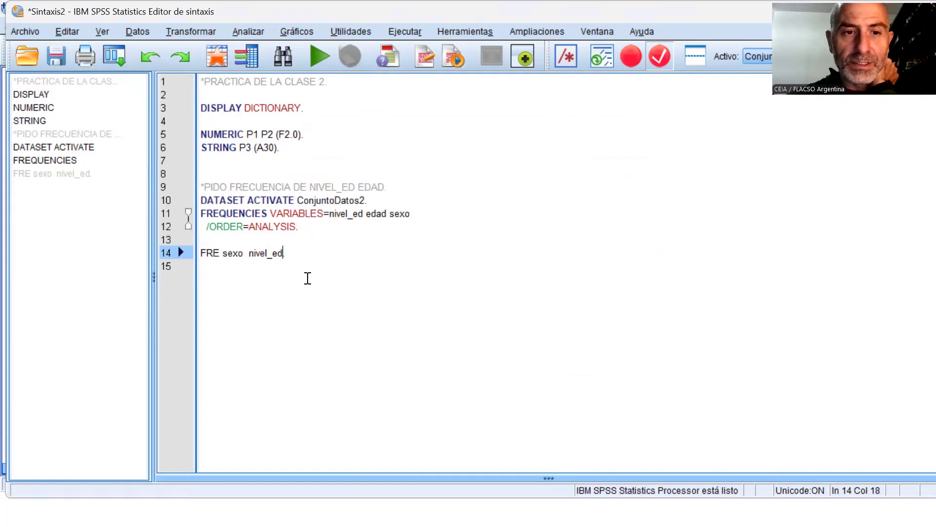
left_click(253, 255)
key("BackSpace")
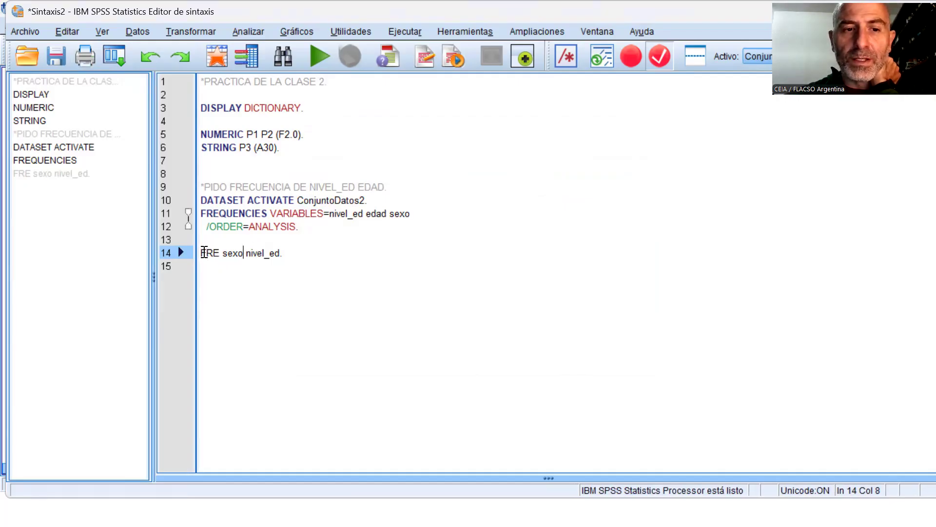
Run the FRE sexo nivel_ed command on line 14 of the syntax
left_click_drag(202, 254, 314, 254)
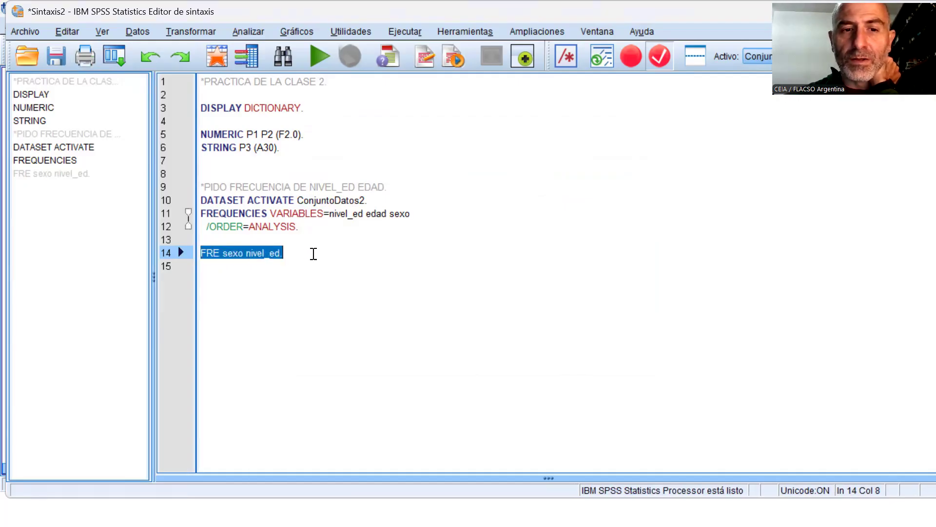
left_click(269, 295)
left_click(247, 253)
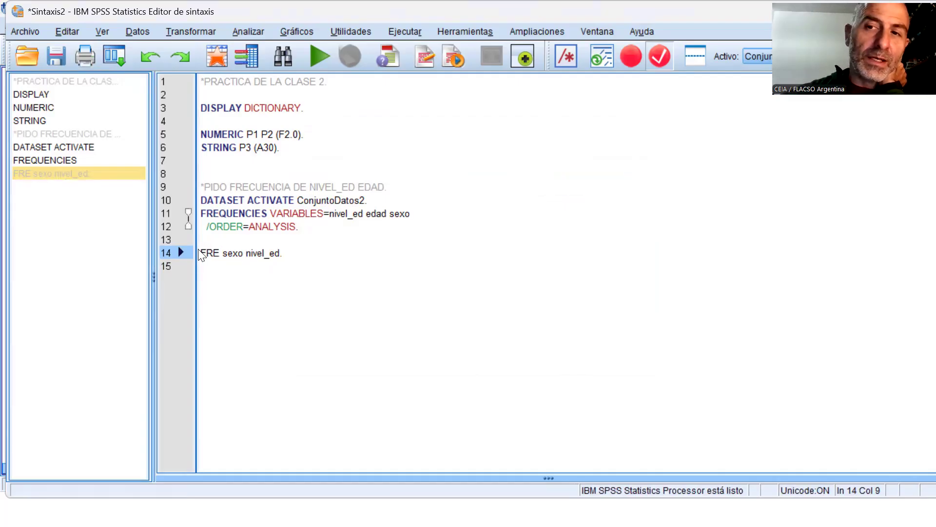
left_click(320, 58)
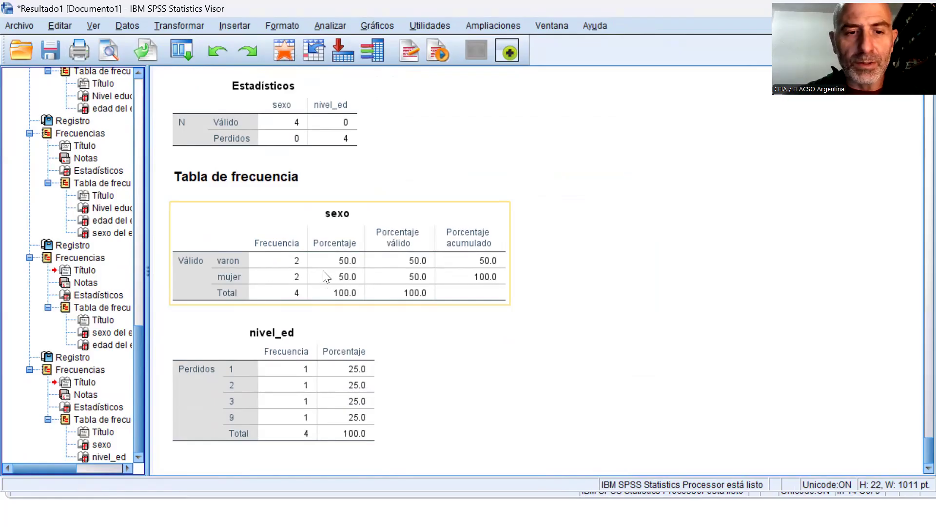
Delete the value labels varon and mujer of sexo in the ConjuntoDatos2 variable definitions
key("alt+Tab")
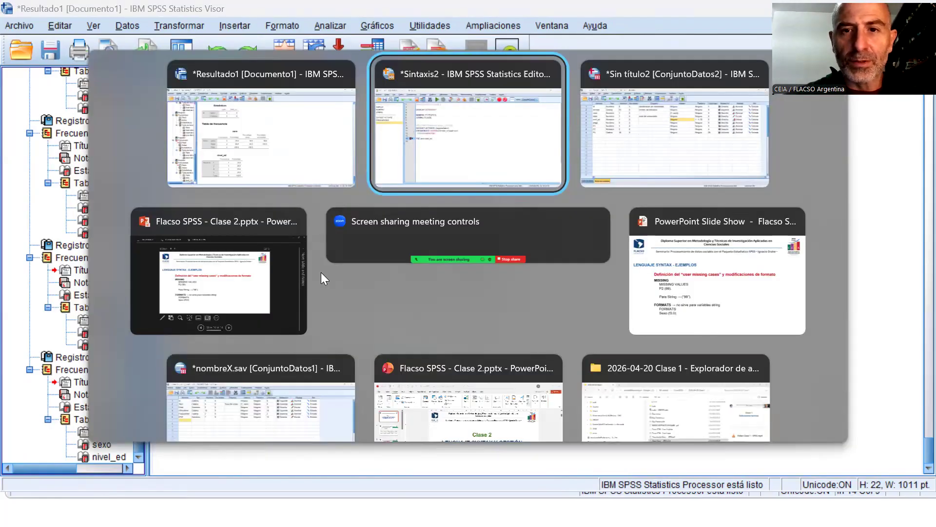
key("alt+Tab")
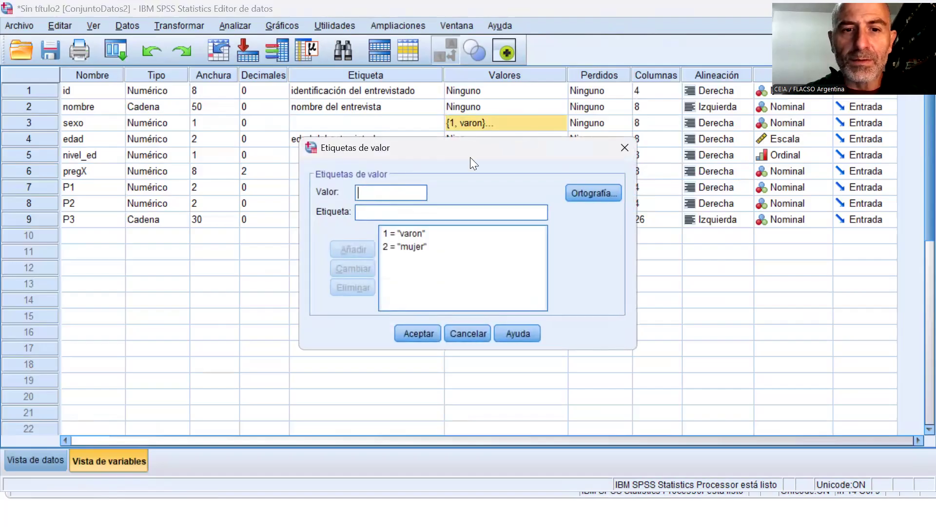
left_click(420, 233)
left_click(363, 285)
left_click(404, 235)
left_click(361, 285)
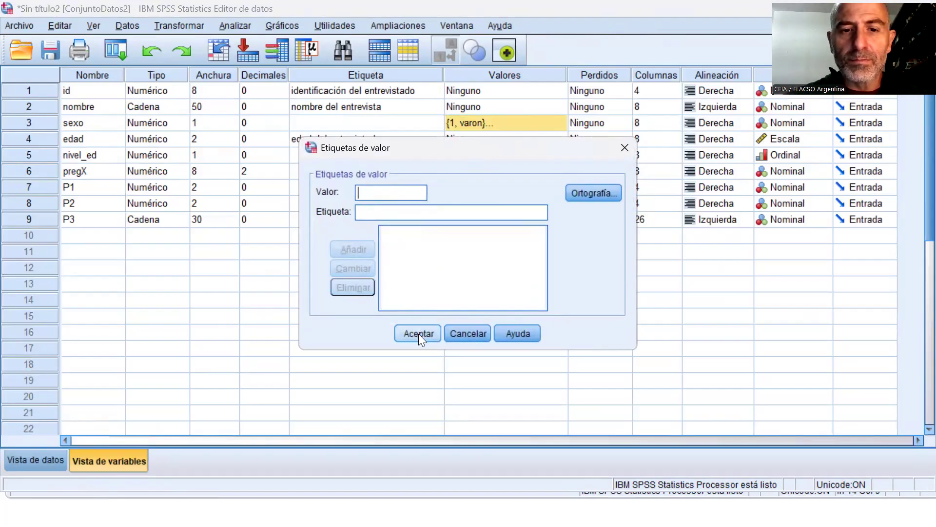
left_click(418, 333)
Return to the syntax and rerun the FRE sexo nivel_ed command without the sexo value labels
key("alt+Tab")
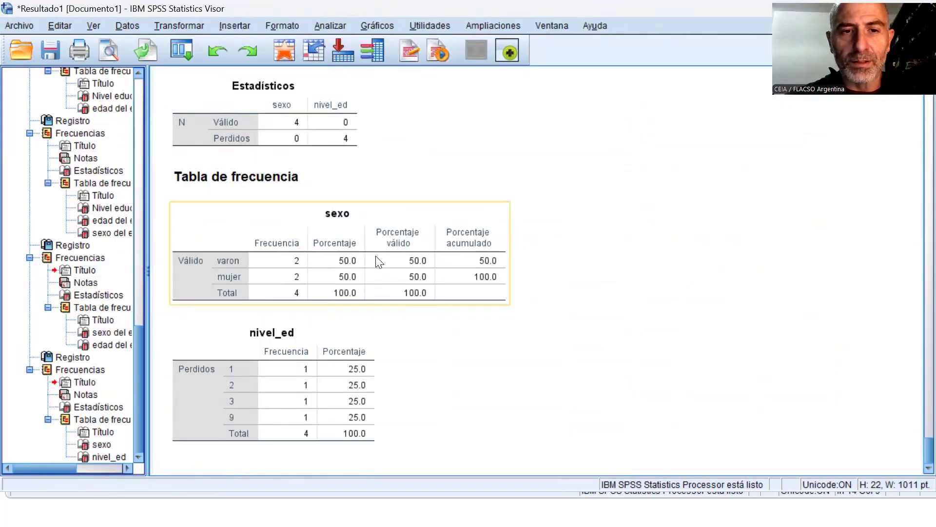
key("alt+Tab")
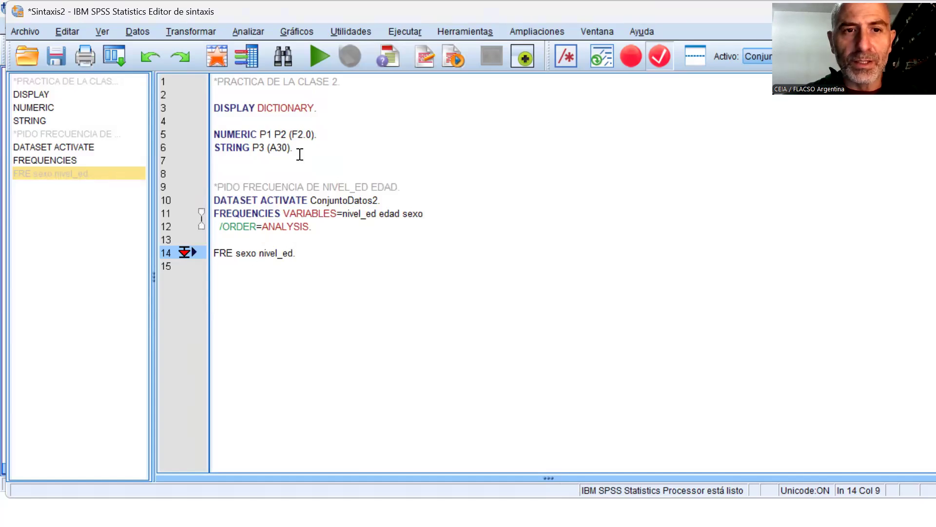
left_click(316, 57)
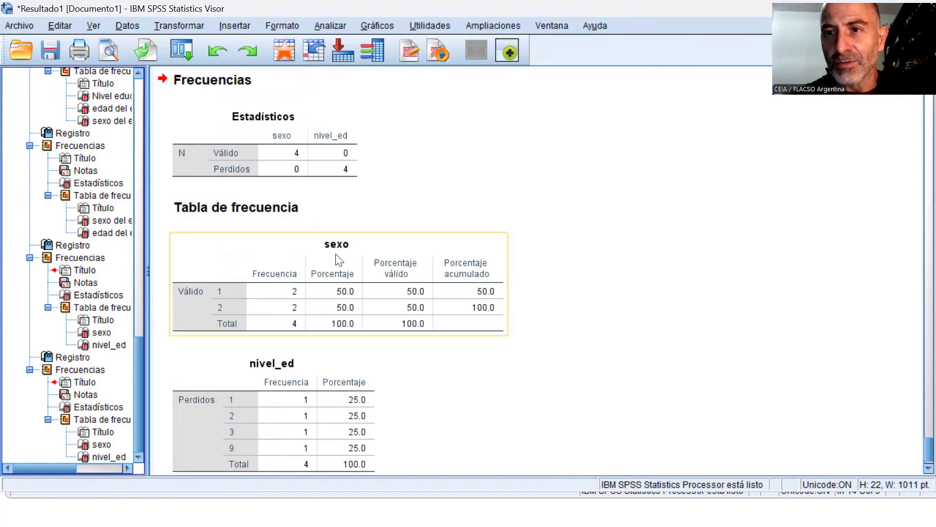
Go back to the syntax and start a VARIABLE LABELS command below the FRE line
key("alt+Tab")
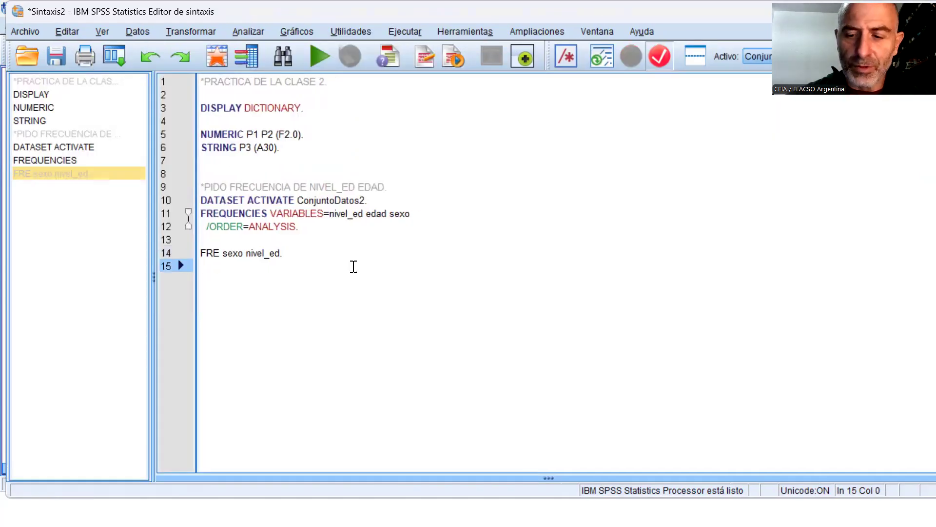
key("Caps_Lock")
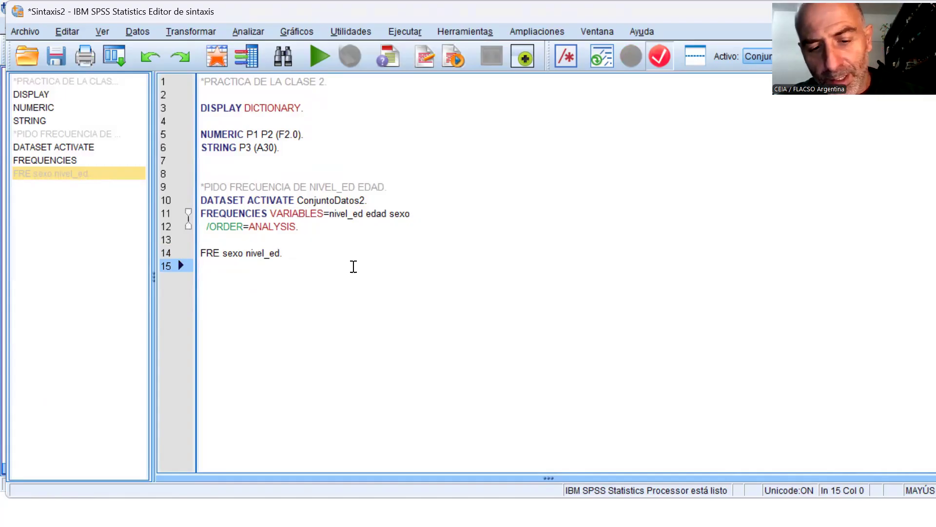
type("VAR")
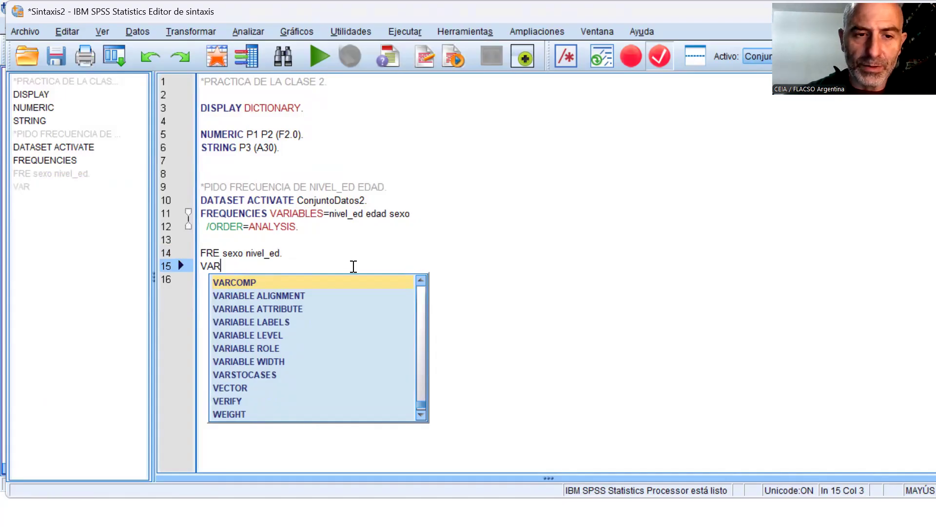
double_click(286, 322)
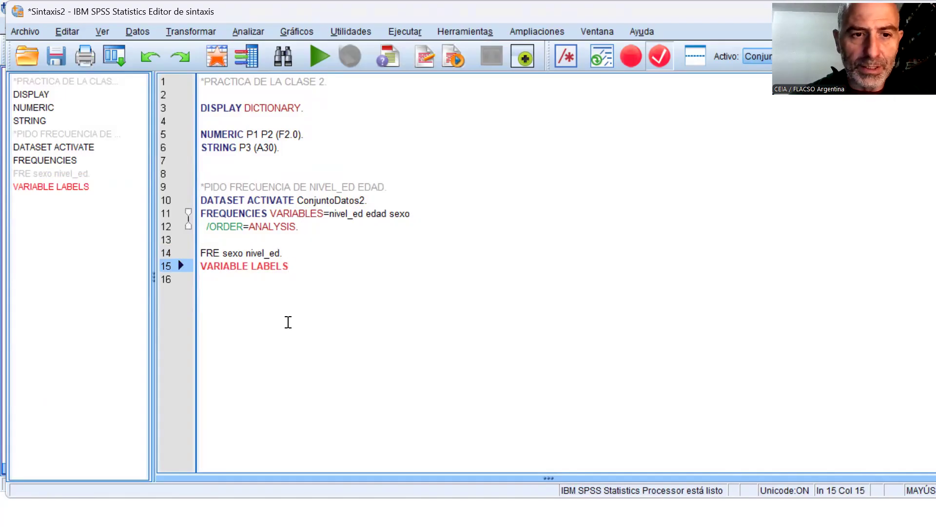
key("Return")
Assign sexo the label "Sexo del entrevistado" in lowercase variable naming under VARIABLE LABELS
type("SE")
key("BackSpace")
key("BackSpace")
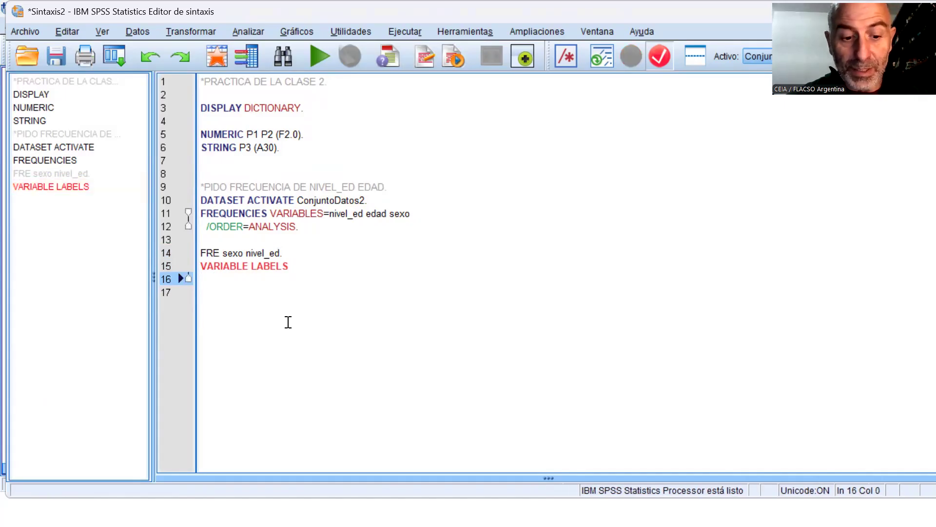
type("sexo")
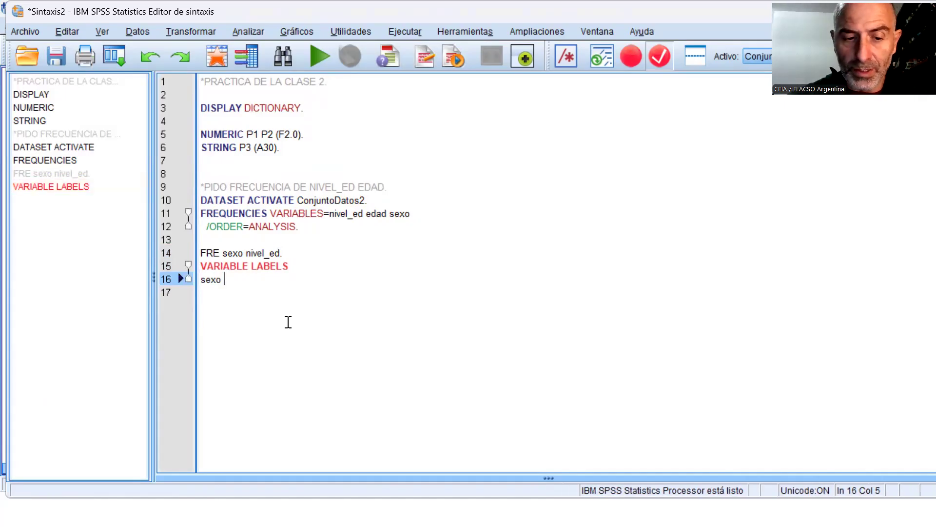
type(" \"")
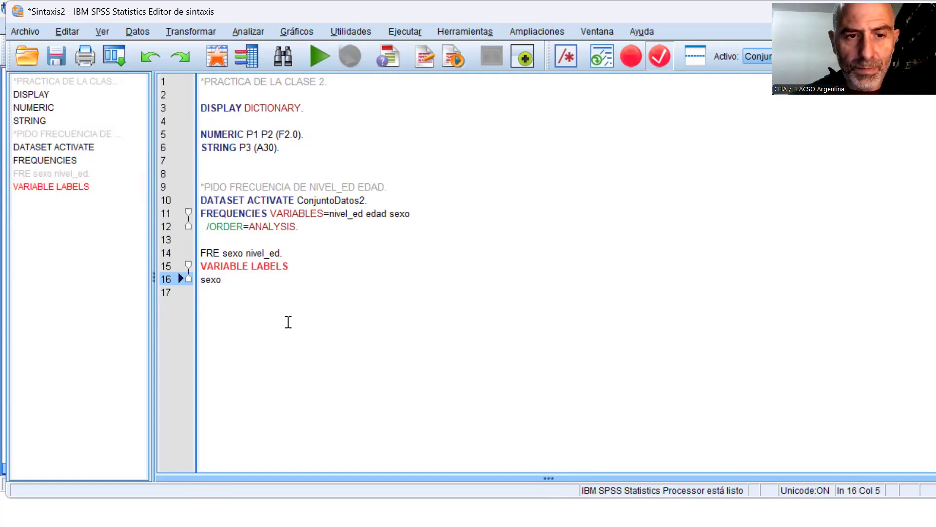
type("Se")
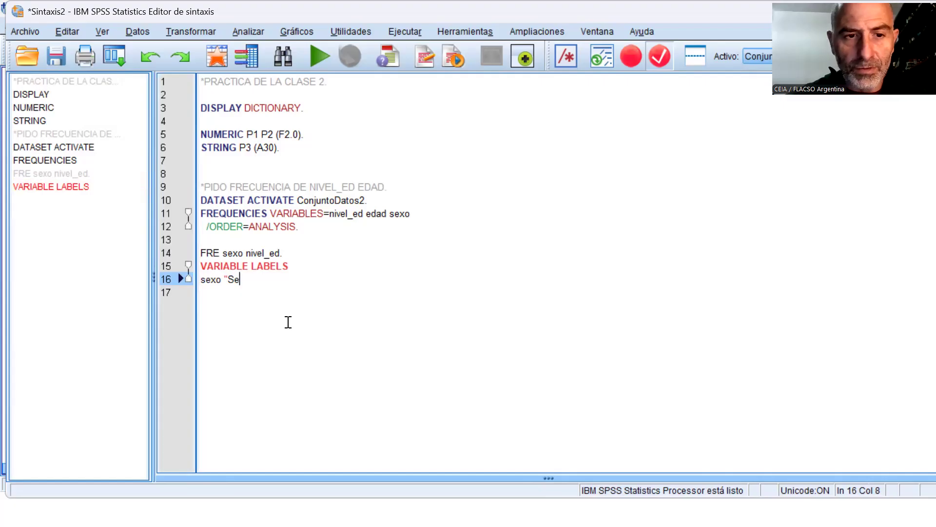
type("xo del entrevi")
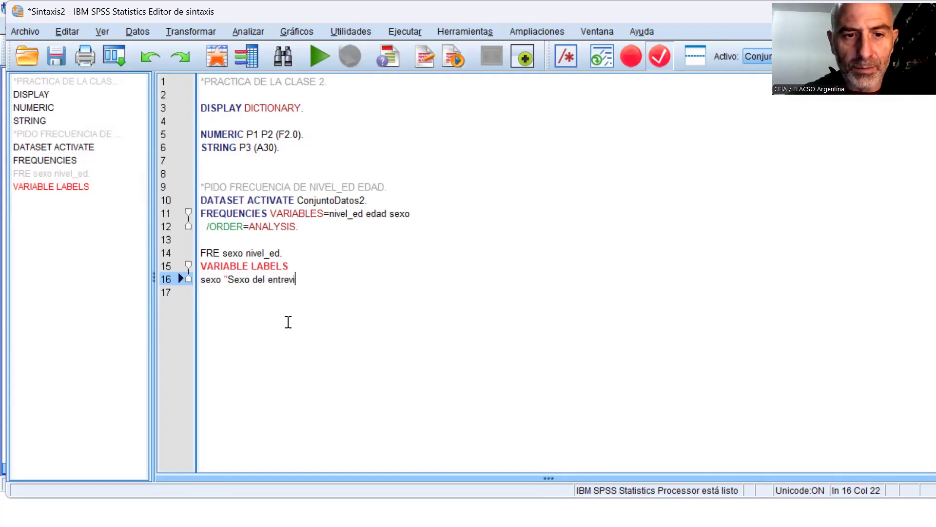
type("stado\"")
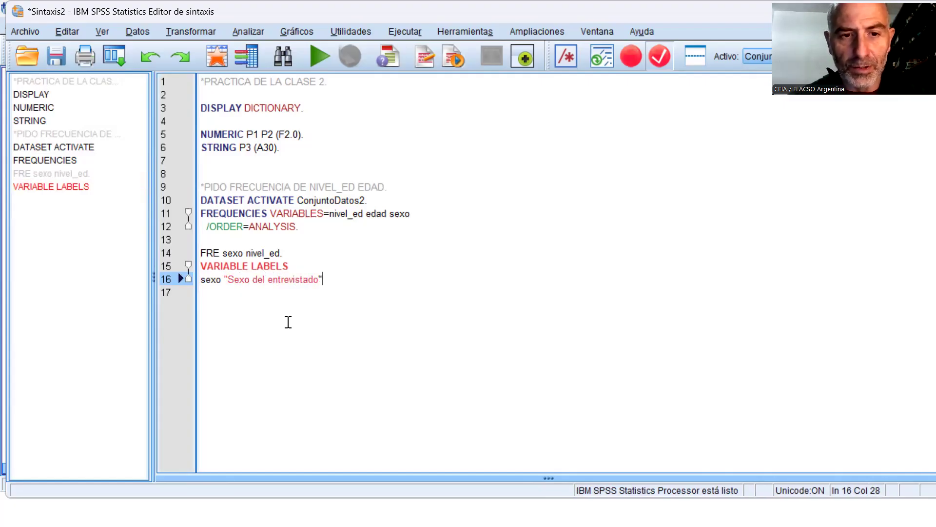
key("Return")
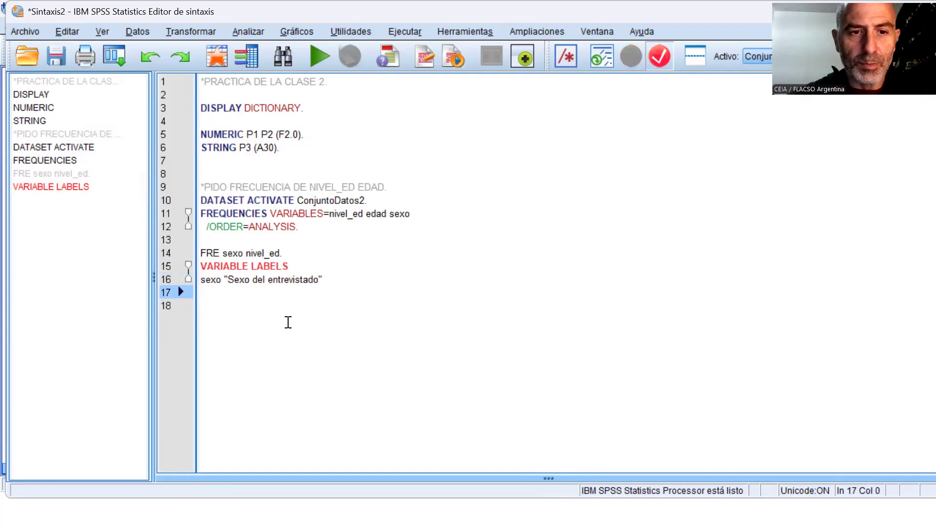
Add nivel_ed with the label "Nivel educativo del entrevistado" and end the VARIABLE LABELS command with a period
type("no")
key("BackSpace")
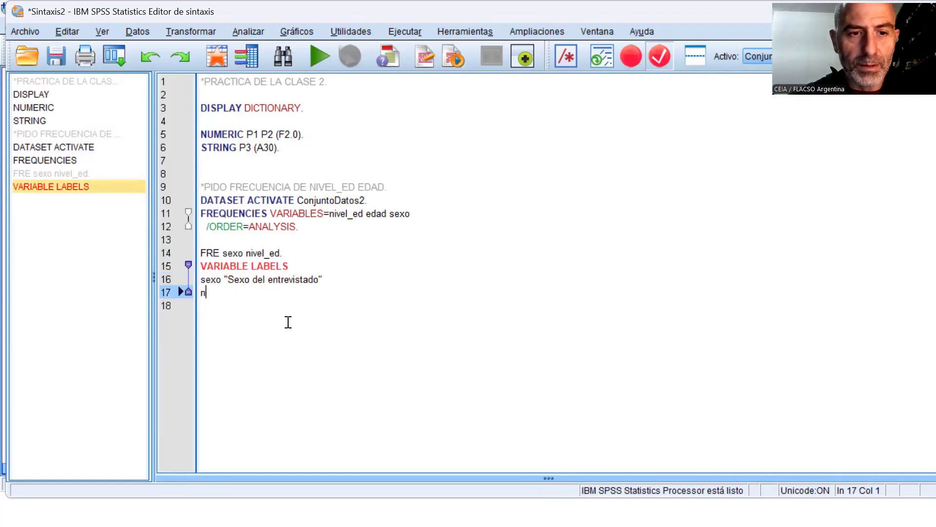
type("ivel")
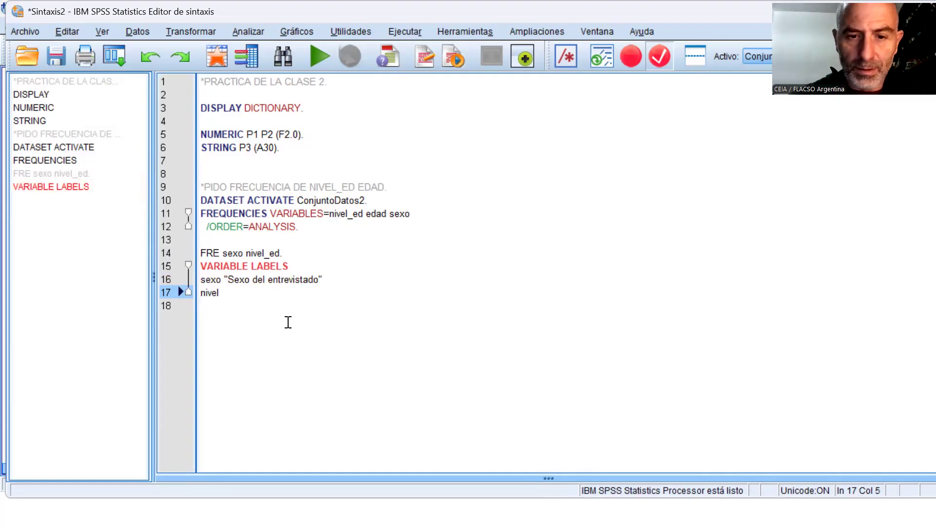
type("_ed")
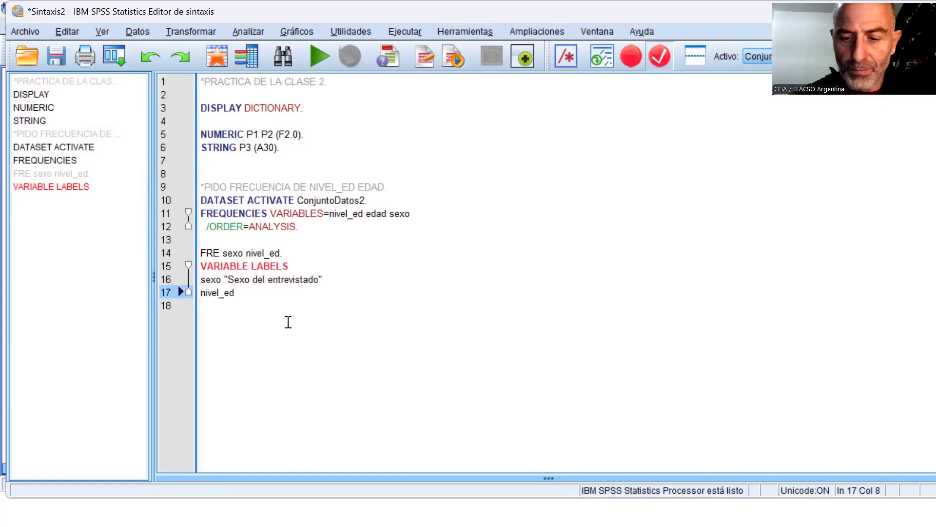
type(" \"Niv")
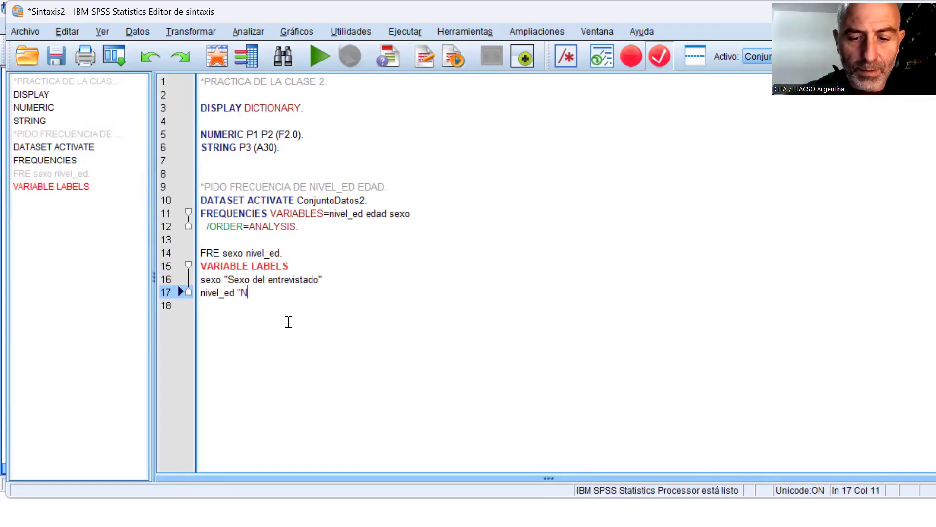
key("BackSpace")
key("BackSpace")
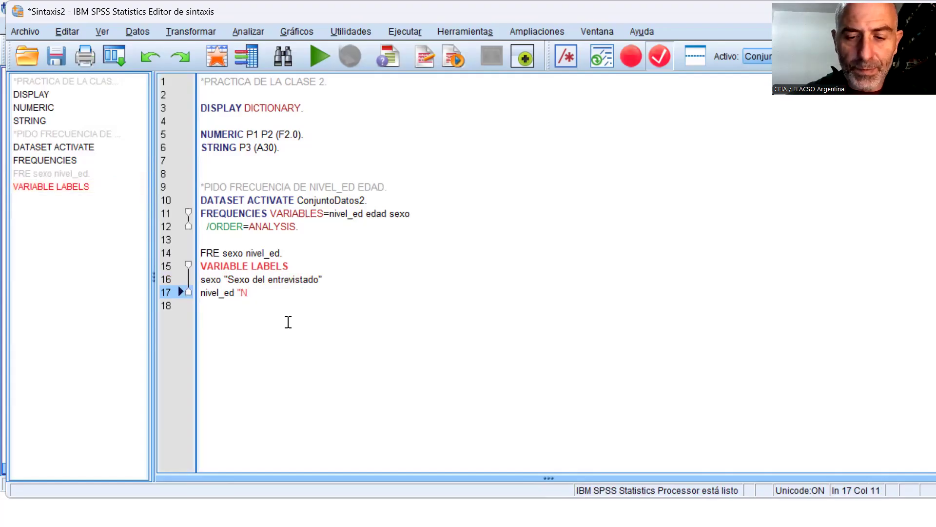
type("ivel edc")
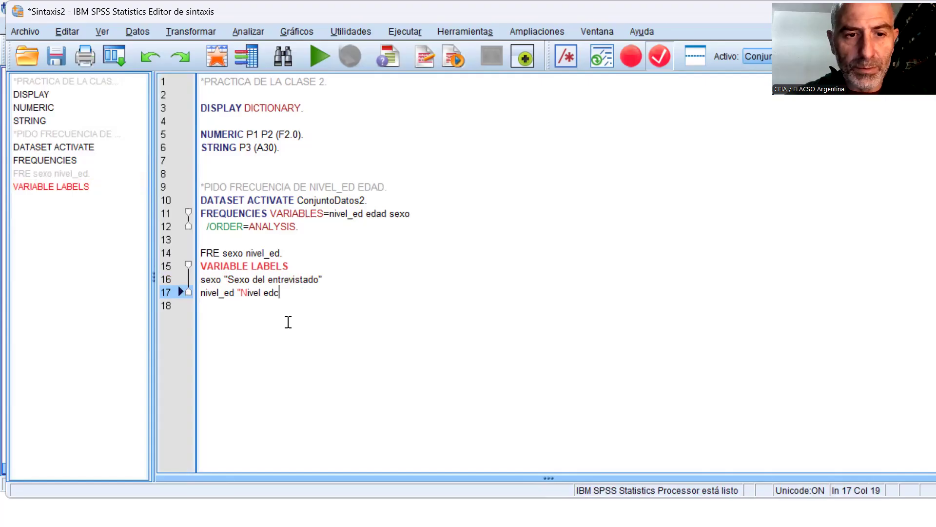
key("BackSpace")
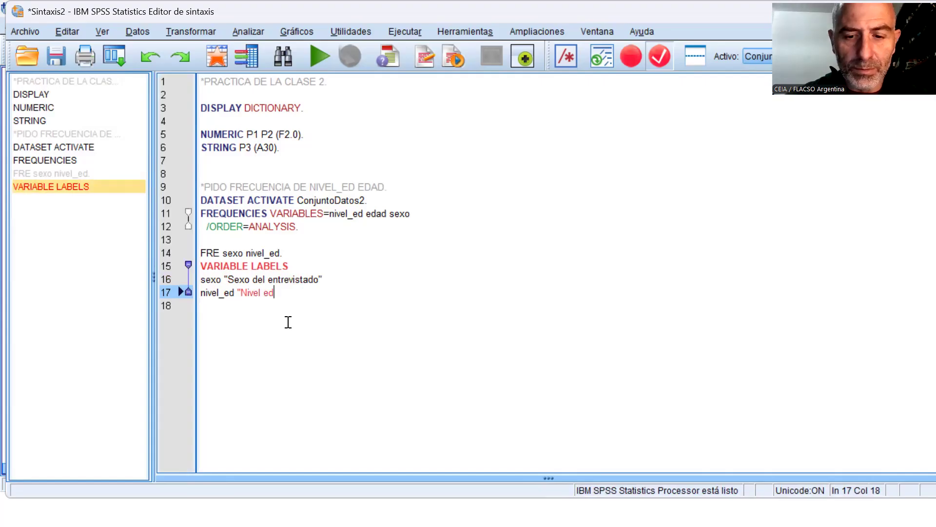
type("ucativo del e")
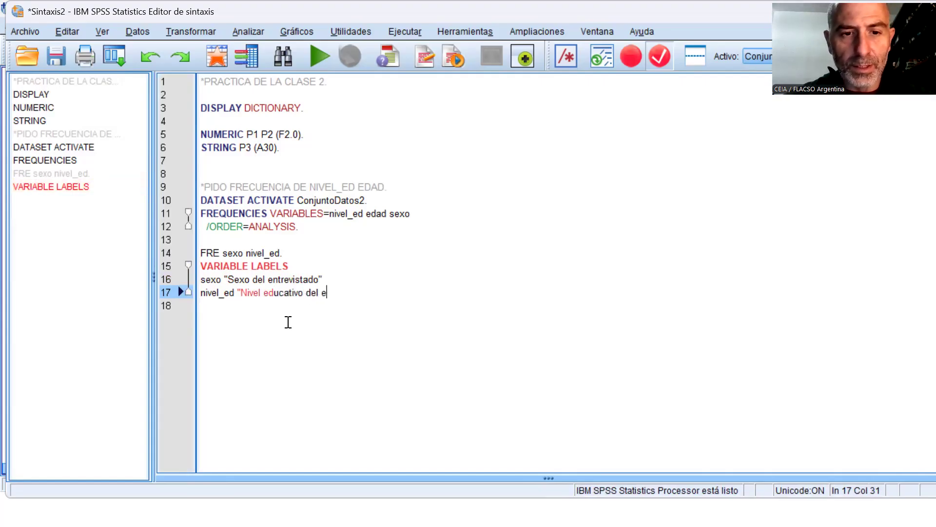
type("ntrevistado\".")
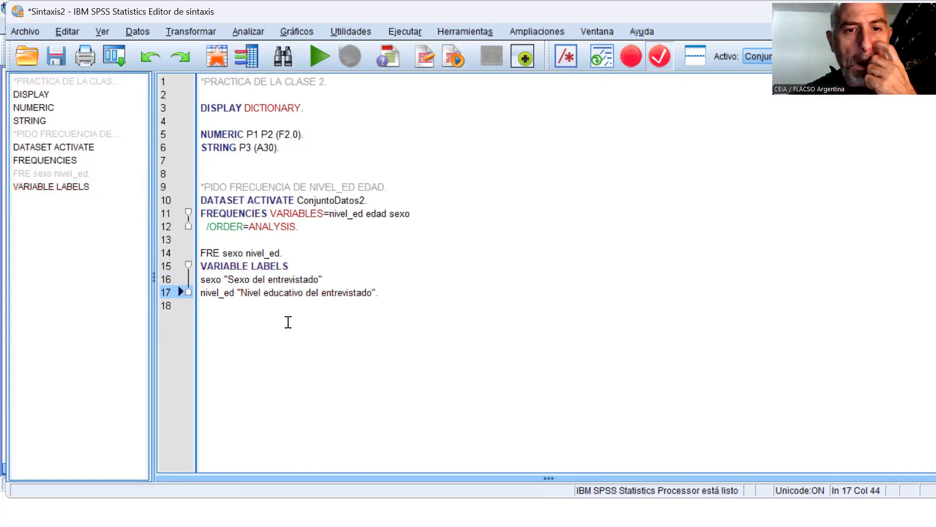
Copy the FRE sexo nivel_ed command and paste it below the VARIABLE LABELS block
key("Up")
key("Up")
key("Up")
key("Home")
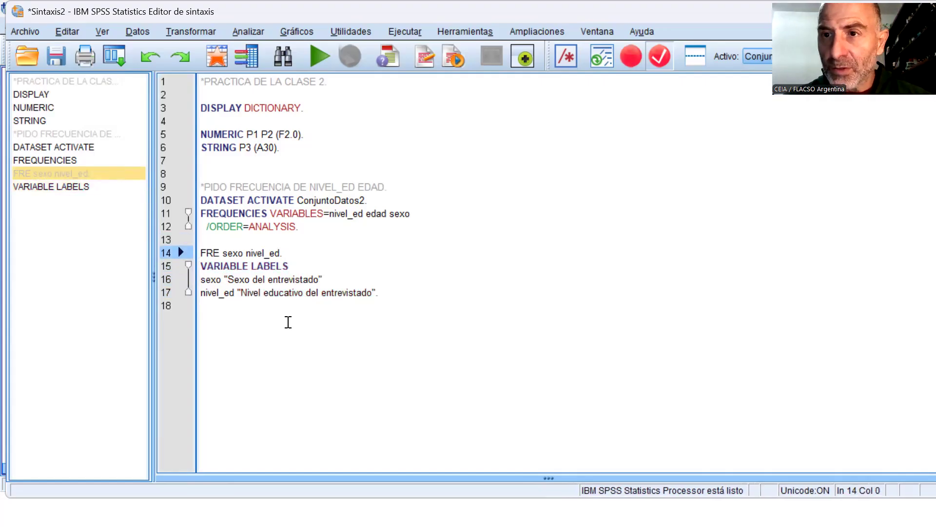
key("shift+Down")
key("ctrl+c")
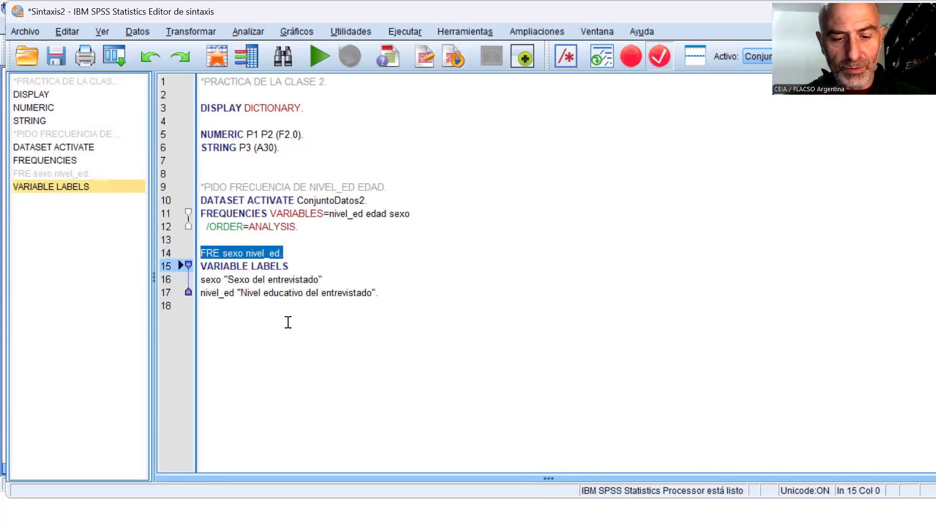
key("Down")
key("Down")
key("Down")
key("ctrl+v")
key("Up")
key("Up")
key("Up")
key("Up")
key("Up")
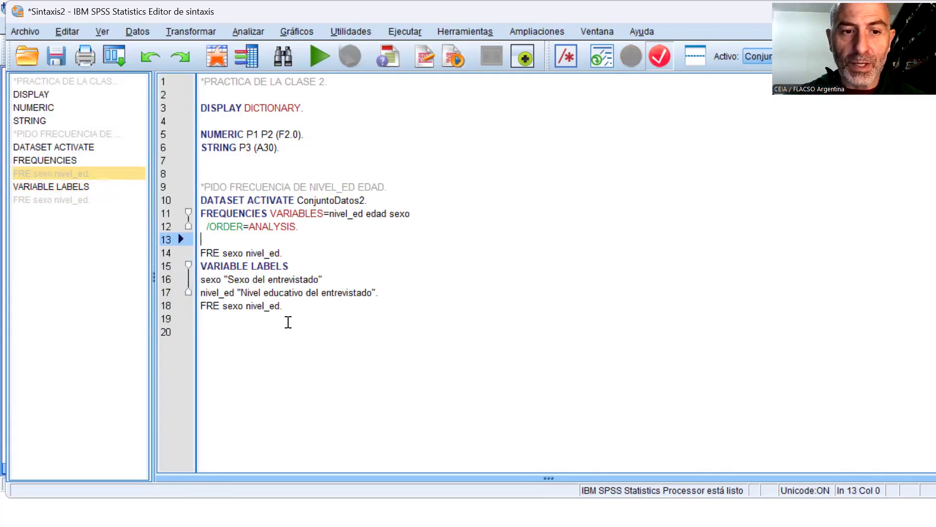
key("Down")
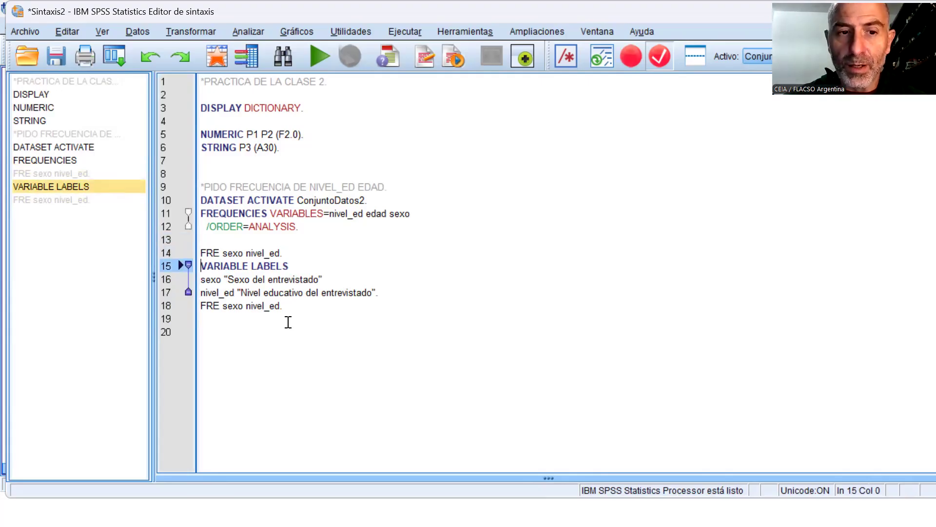
key("shift+Down")
key("shift+Down")
key("shift+Down")
key("Down")
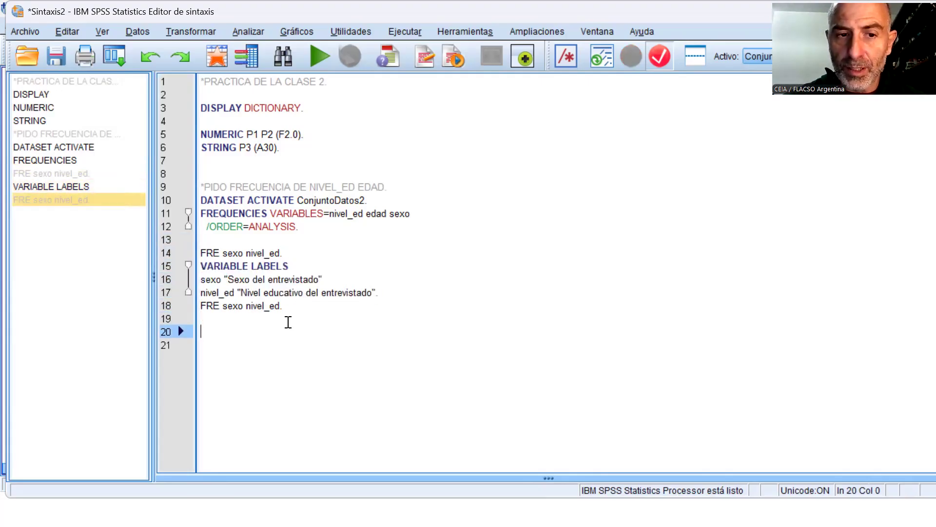
key("Up")
key("Up")
key("Up")
key("Up")
key("Down")
key("Down")
key("Down")
key("Down")
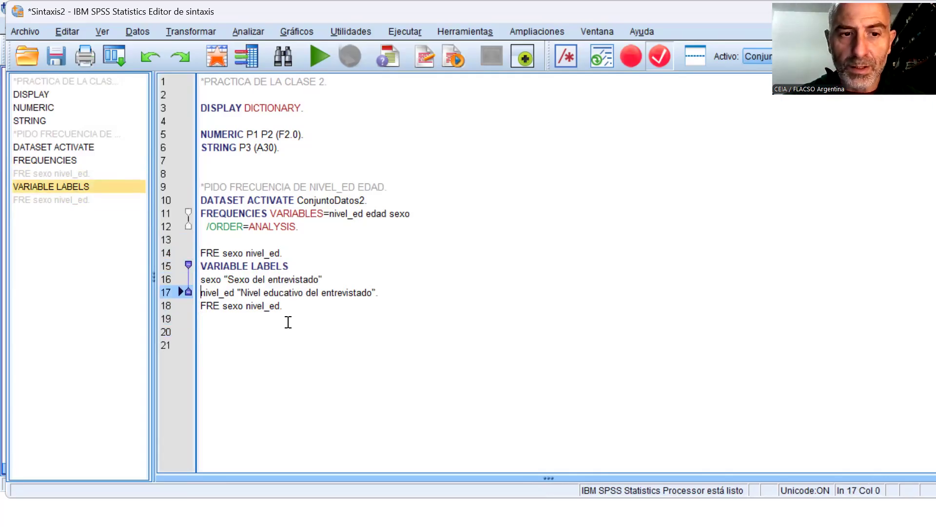
Run the block from the first FRE sexo nivel_ed through the second one and compare the frequency tables before and after labelling
key("Up")
key("Up")
key("Up")
key("Up")
key("Up")
key("shift+Down")
key("shift+Down")
key("shift+Down")
key("shift+Down")
key("shift+Down")
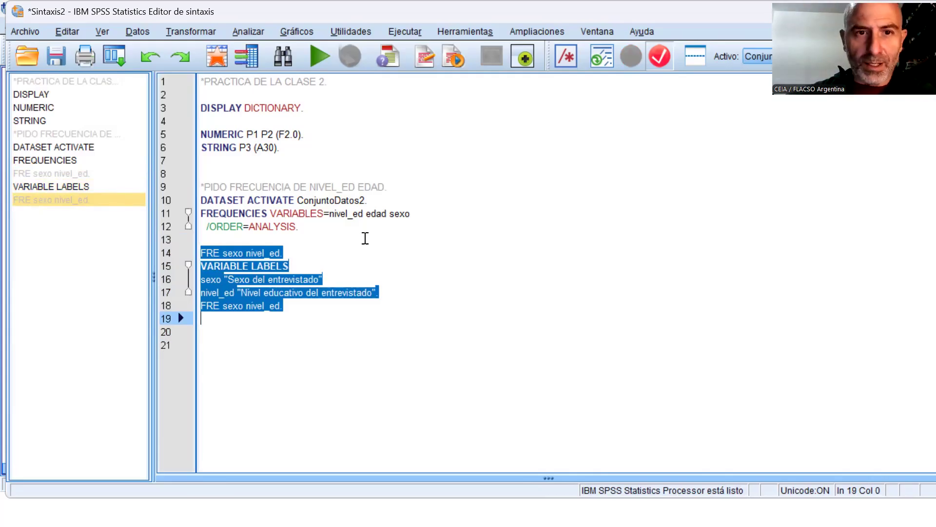
left_click(313, 64)
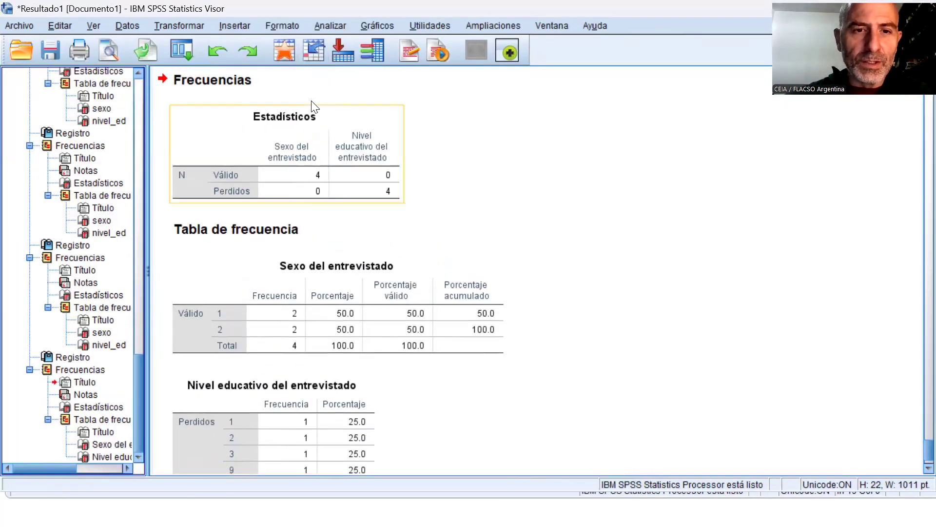
scroll(312, 106, "up", 5)
scroll(411, 159, "up", 3)
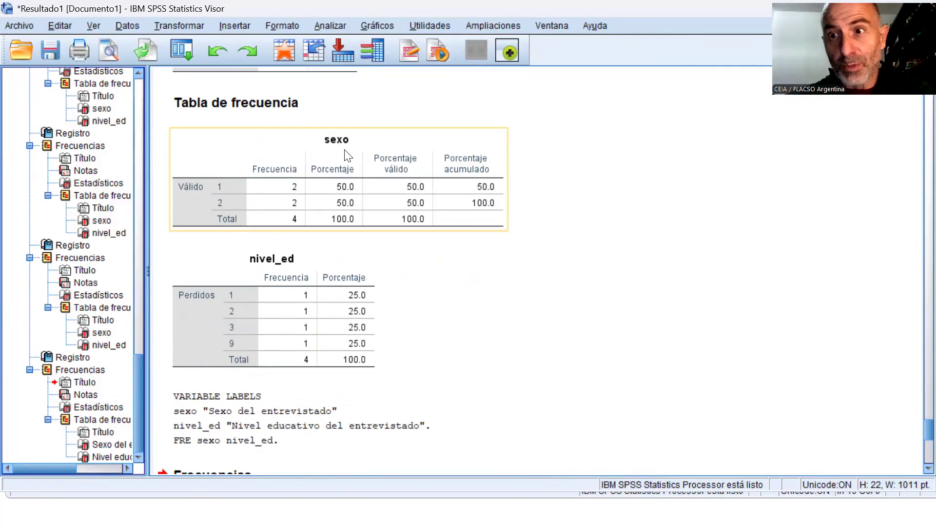
scroll(365, 262, "down", 3)
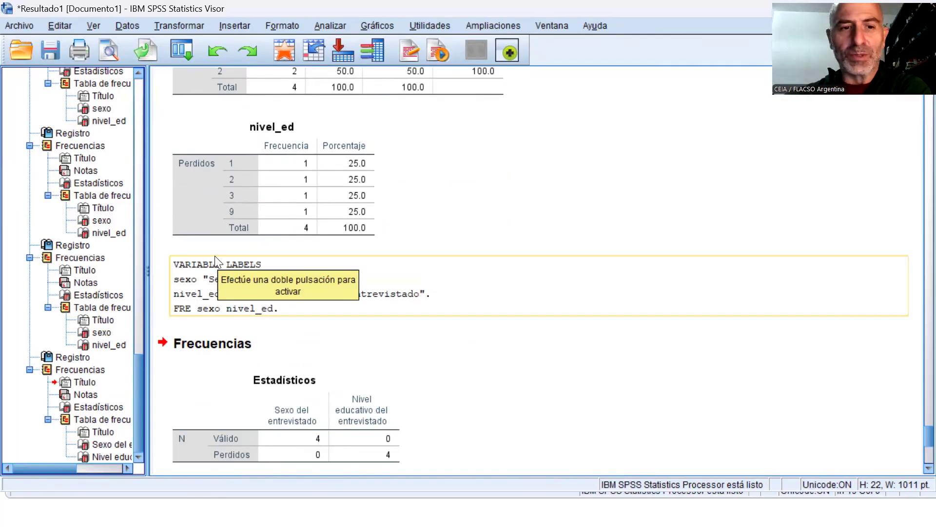
scroll(344, 285, "down", 6)
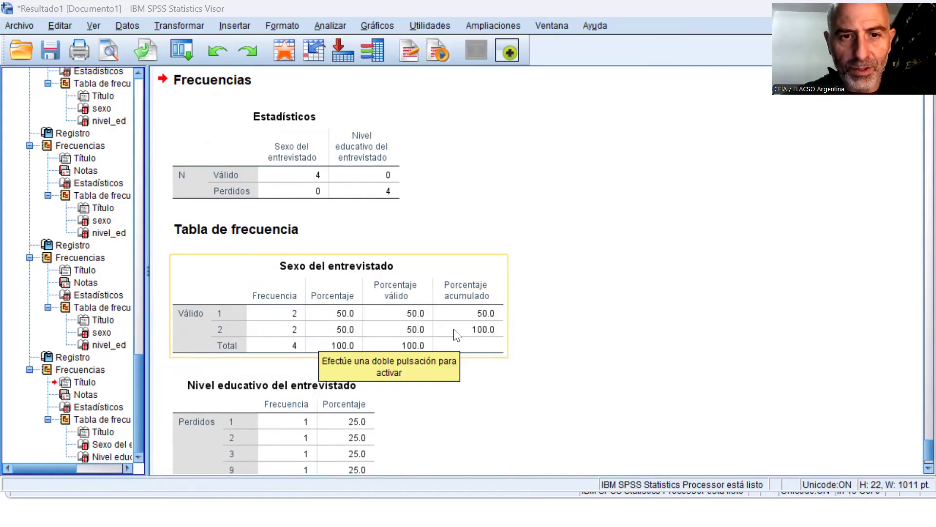
Go back to the syntax and start a VALUE LABELS command on line 20, below the second FRE command
key("alt+Tab")
left_click(385, 346)
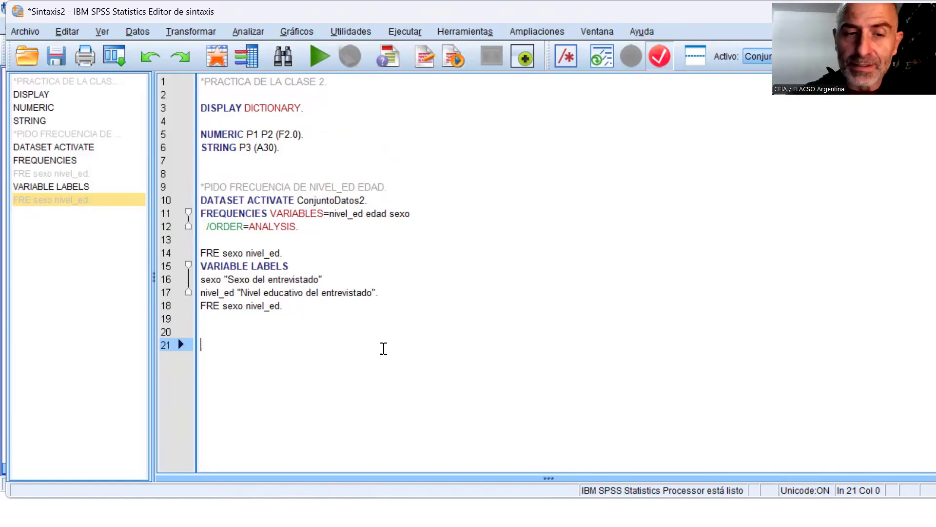
key("Up")
key("Caps_Lock")
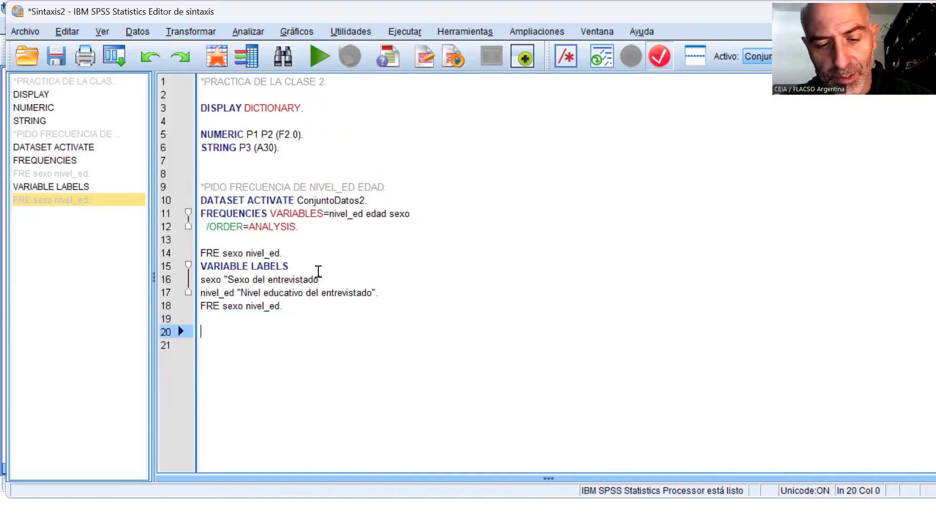
type("val")
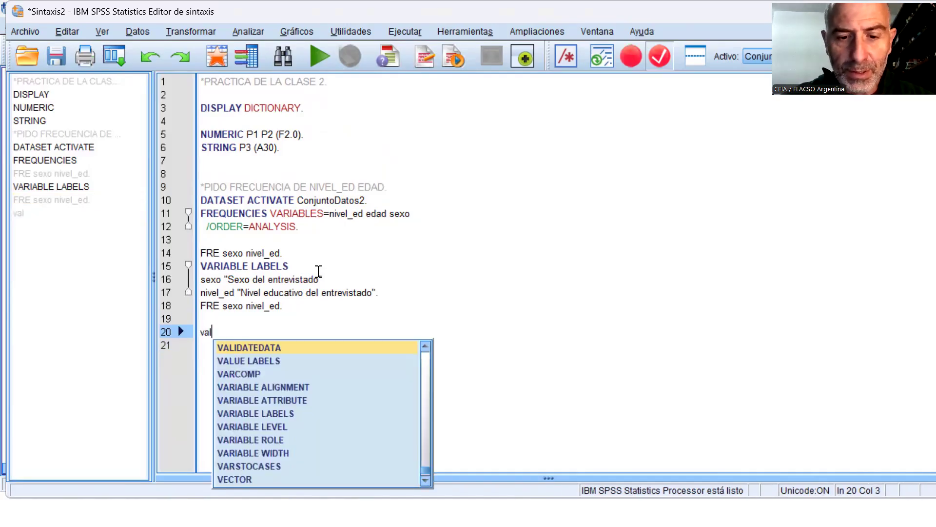
type("ue")
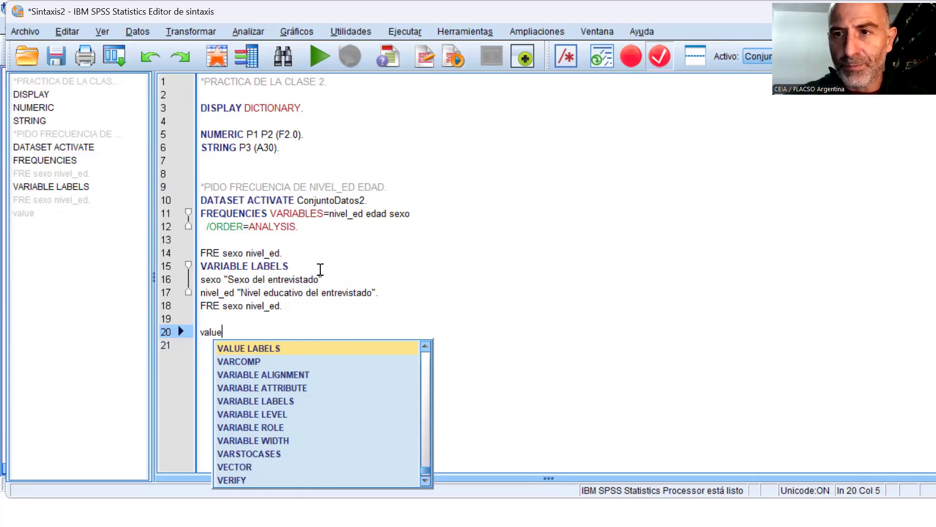
left_click(273, 349)
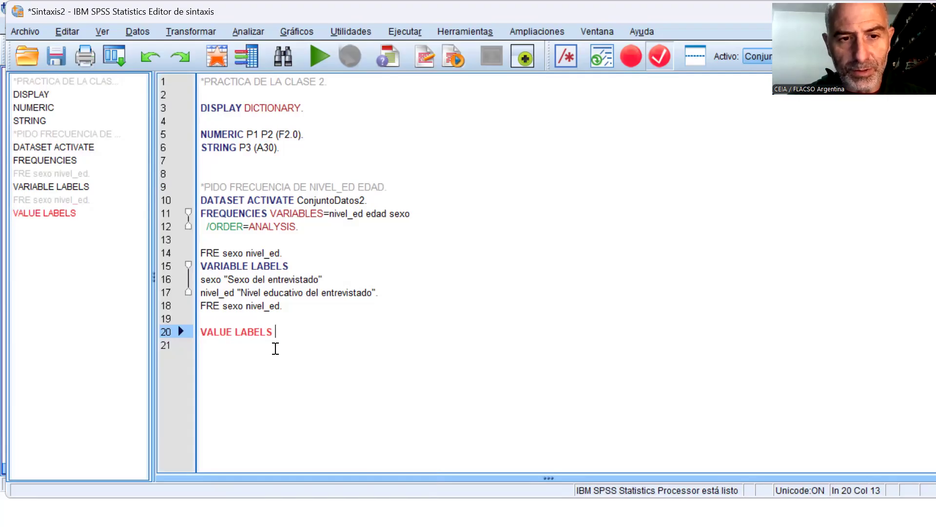
Name sexo in the VALUE LABELS command and give its value 1 the label "varon"
type("sexo")
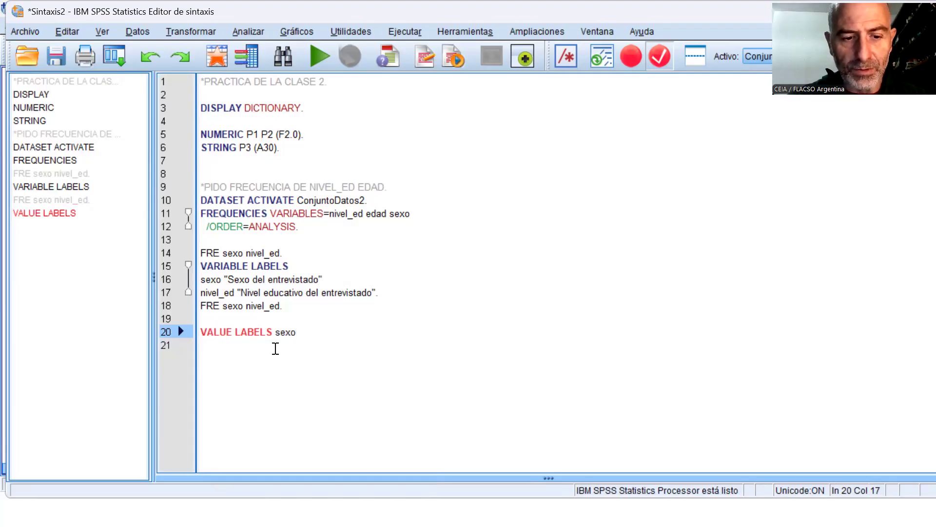
type("1")
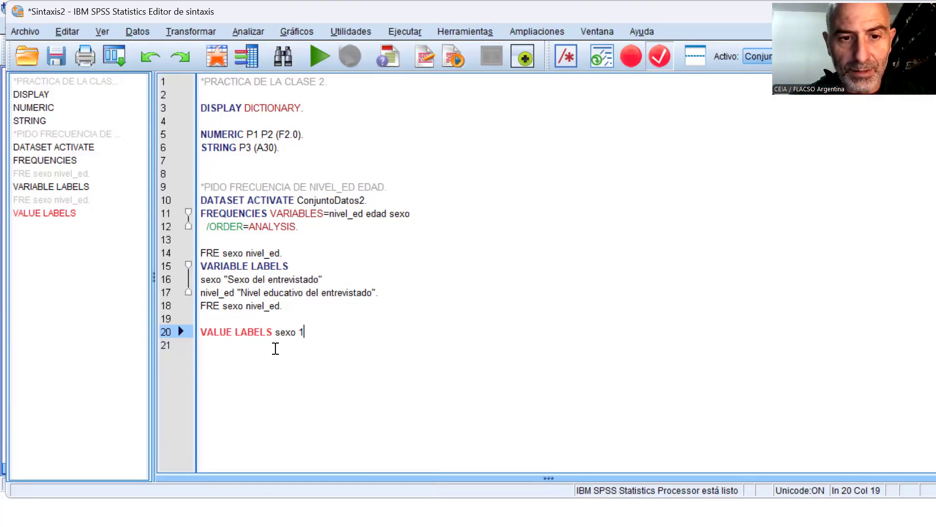
type("\"varon")
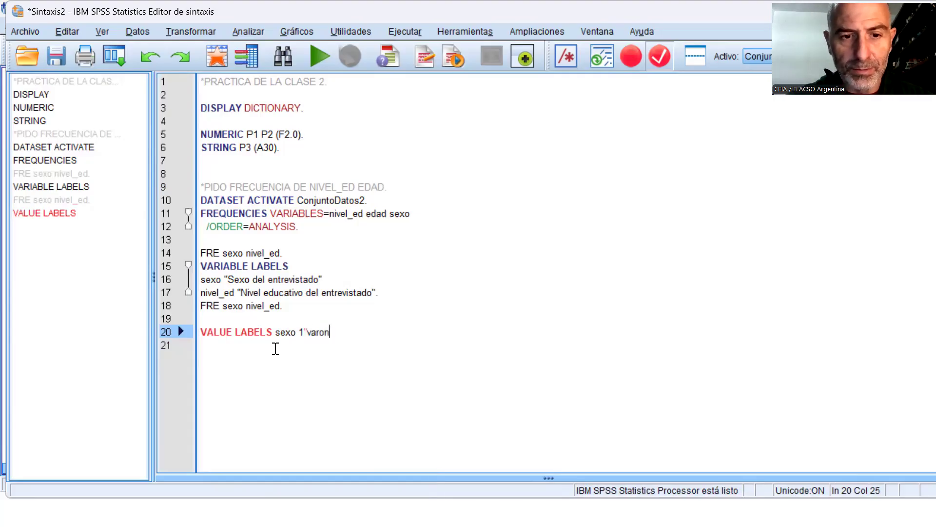
type("\"")
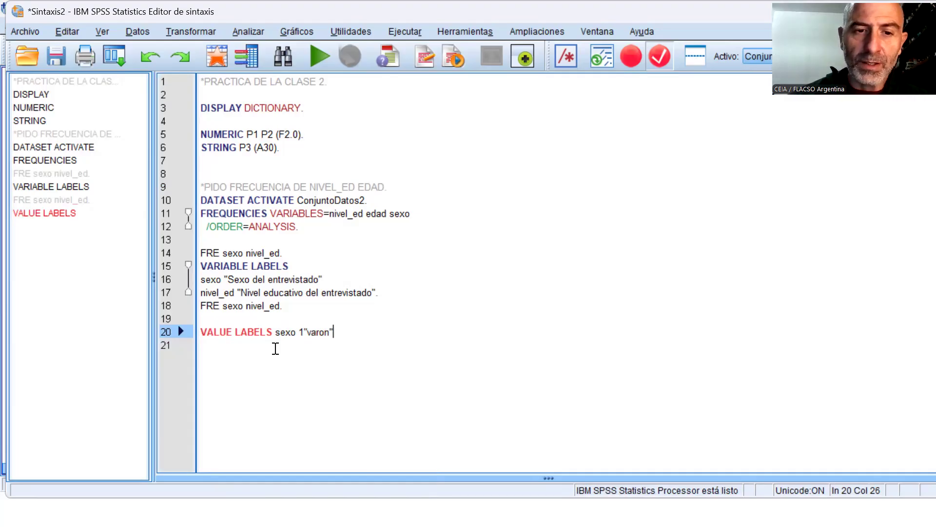
Check the spacing between the variable name and its quoted label in the VARIABLE LABELS lines
key("Left")
key("Left")
key("Left")
key("Left")
key("Left")
key("Left")
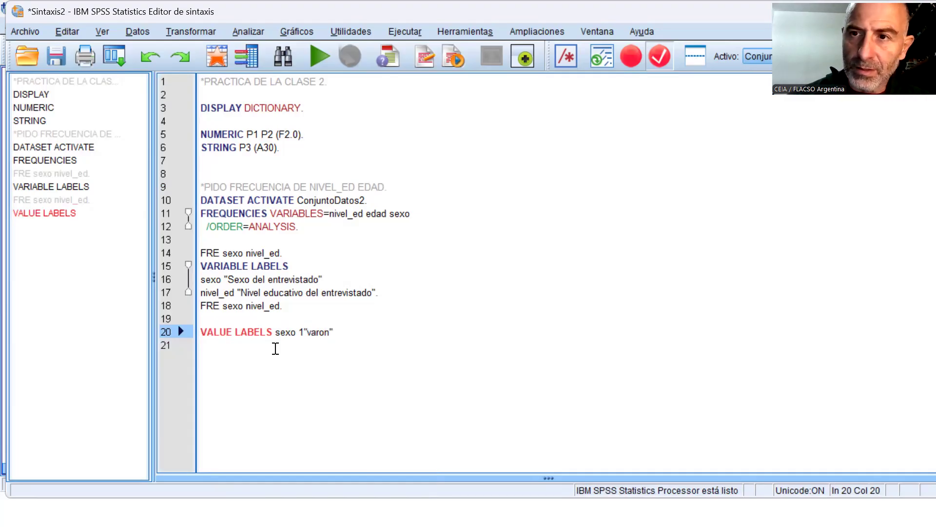
key("Up")
key("Up")
key("Up")
key("Up")
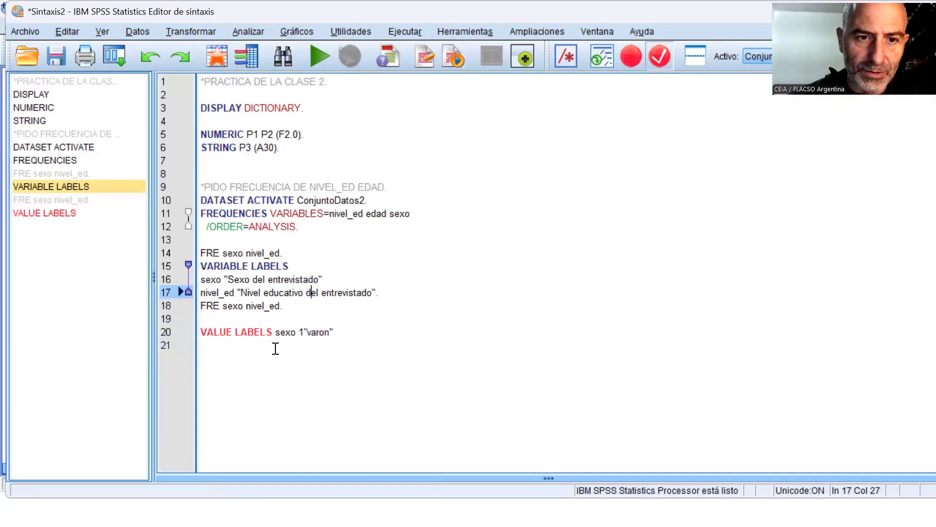
key("End")
key("Left")
key("Left")
key("Left")
key("Left")
key("Left")
key("Left")
key("Left")
key("Left")
key("Left")
key("Left")
key("Left")
key("Left")
key("Left")
key("Left")
key("Left")
key("Left")
key("Left")
key("Left")
key("Left")
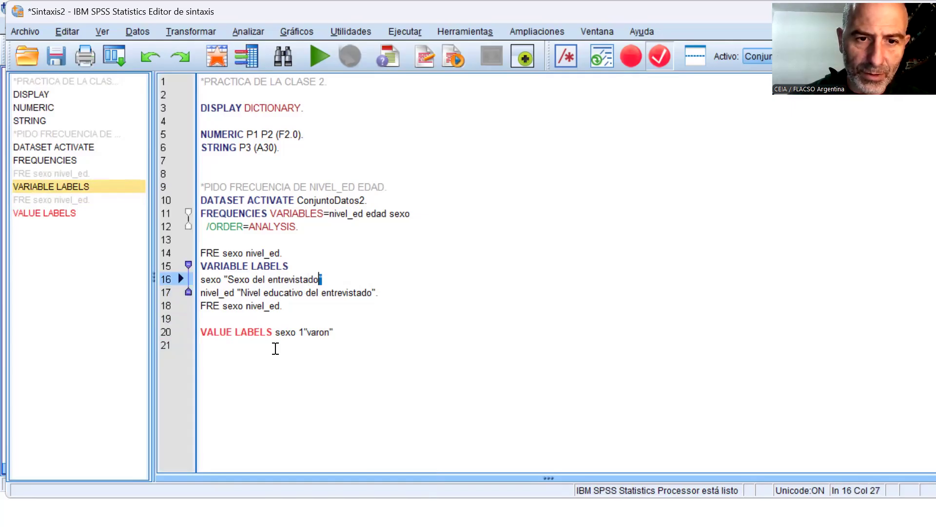
key("Left")
key("Left")
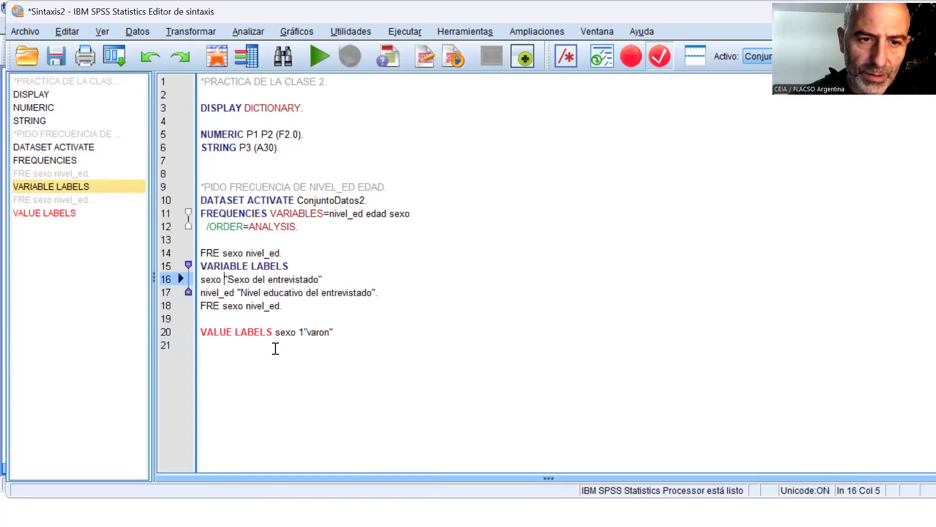
key("Right")
key("Right")
key("Right")
key("Right")
key("Right")
key("Right")
key("Right")
key("Right")
key("Right")
key("Right")
key("Right")
key("Right")
key("Right")
key("Right")
key("Right")
key("Right")
key("Right")
key("Right")
key("Right")
key("Right")
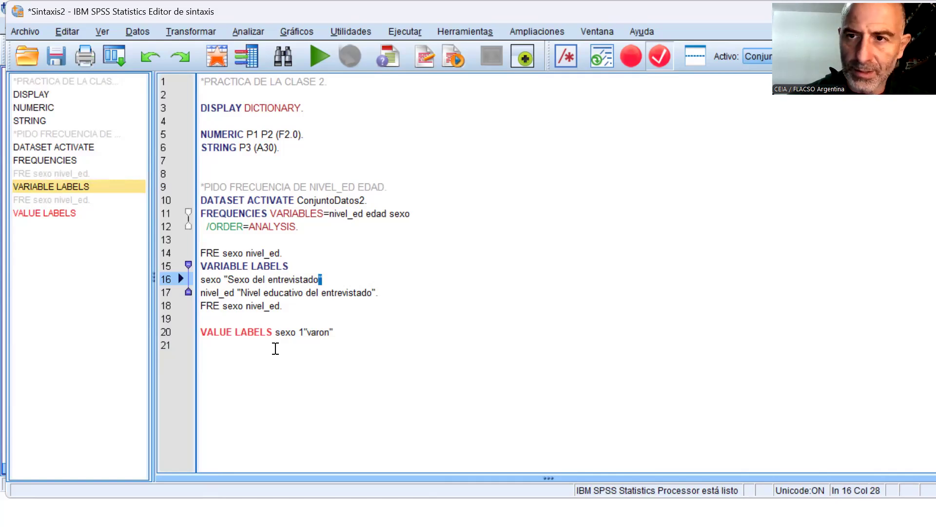
Insert a space between the value 1 and its label "varon" in the VALUE LABELS command
key("Down")
key("Down")
key("Down")
key("Down")
key("Left")
key("Left")
key("Left")
key("Left")
key("End")
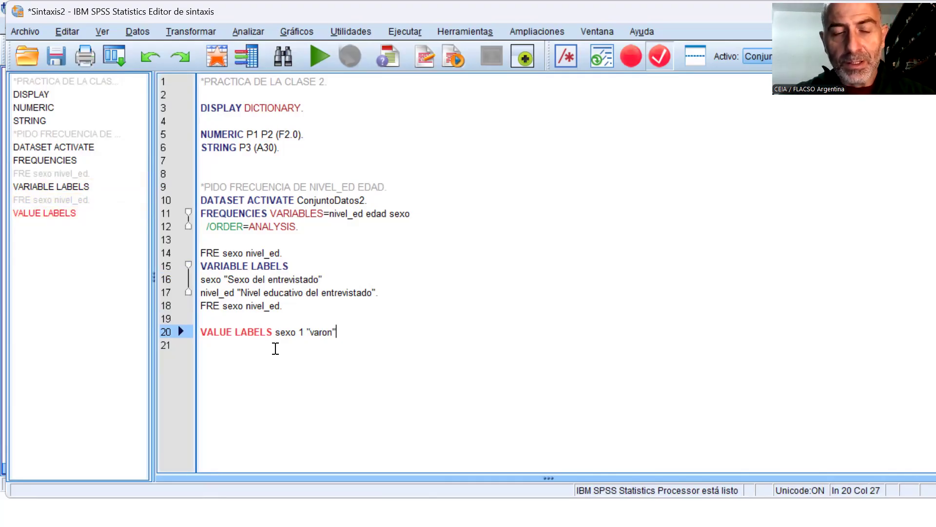
Add the label "mujer" for value 2 of sexo and open a new line below it
type("2")
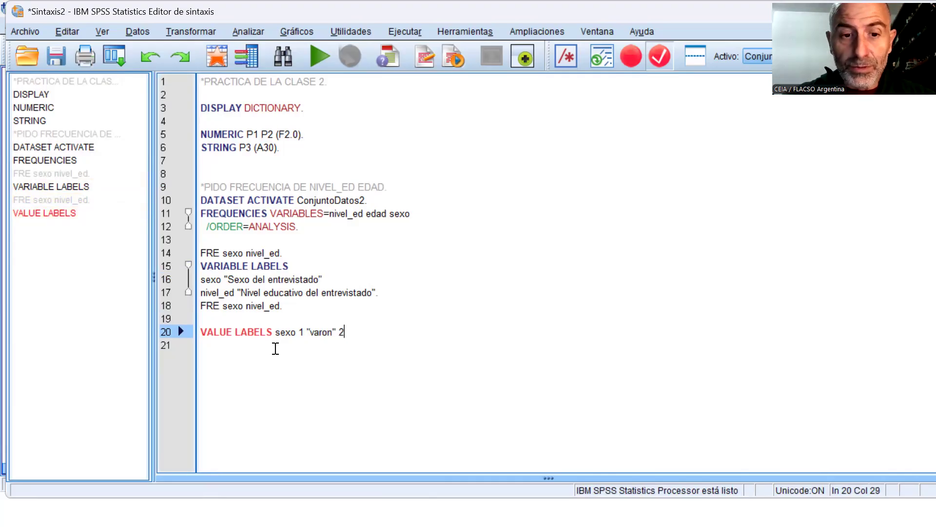
type(" \"")
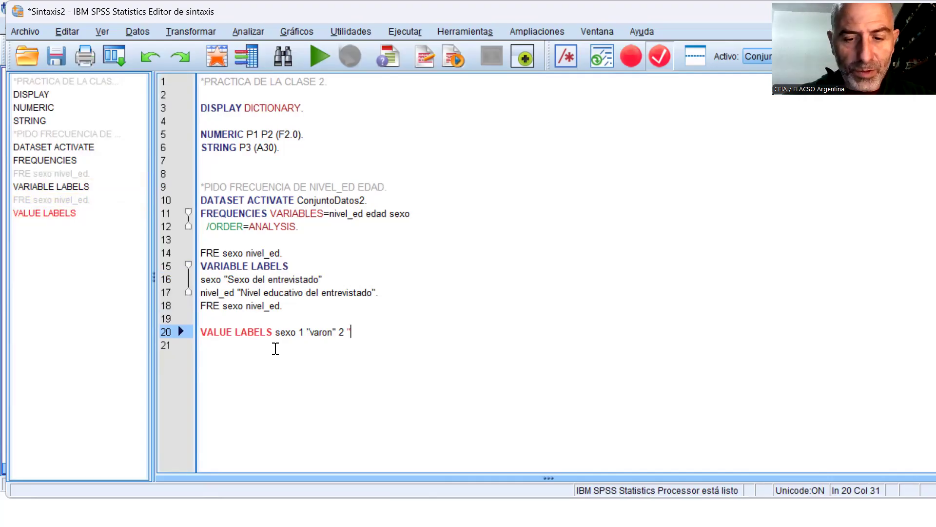
type("mujer\"")
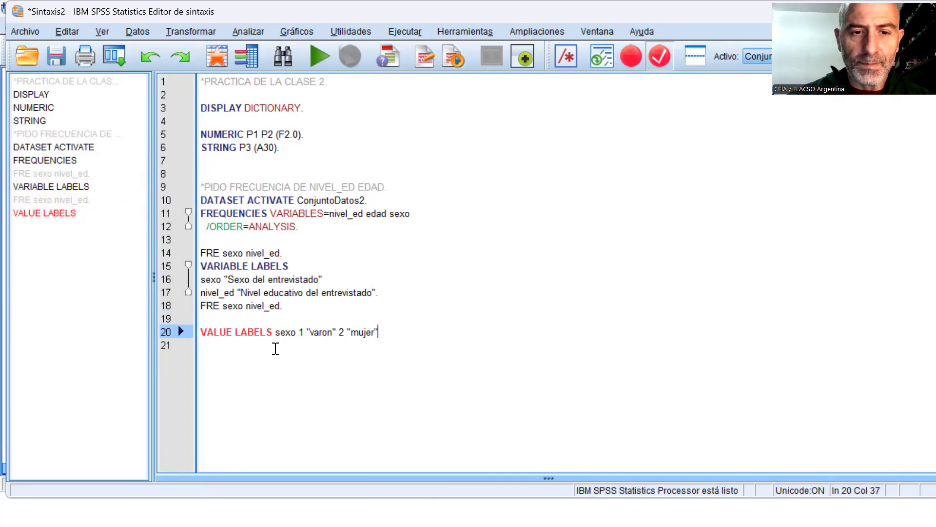
key("Return")
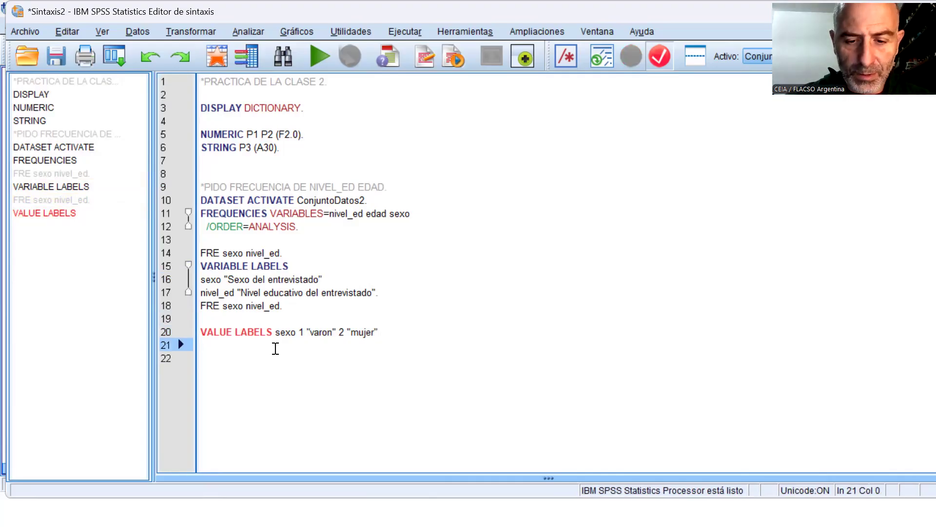
Copy the variable name nivel_ed from the VARIABLE LABELS block and paste it on line 21, under the sexo value labels
key("Up")
key("Up")
key("Up")
key("Up")
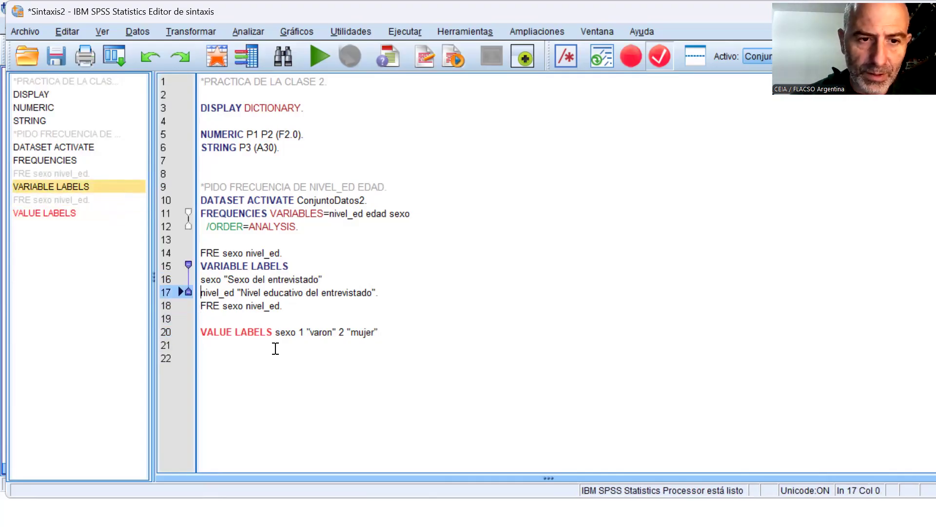
key("shift+Right")
key("shift+Right")
key("shift+Right")
key("shift+Right")
key("shift+Right")
key("shift+Right")
key("shift+Right")
key("shift+Right")
key("shift+Right")
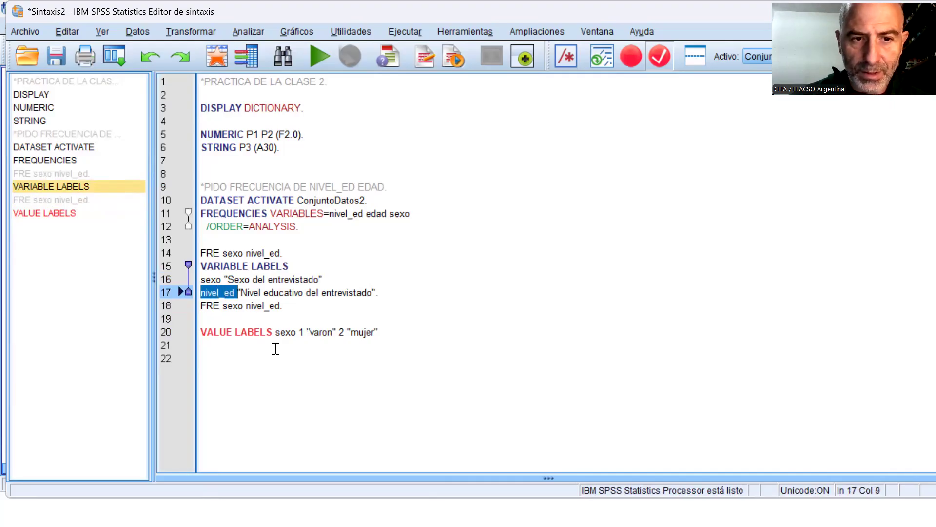
key("ctrl+c")
key("Down")
key("Down")
key("Down")
key("Down")
key("ctrl+v")
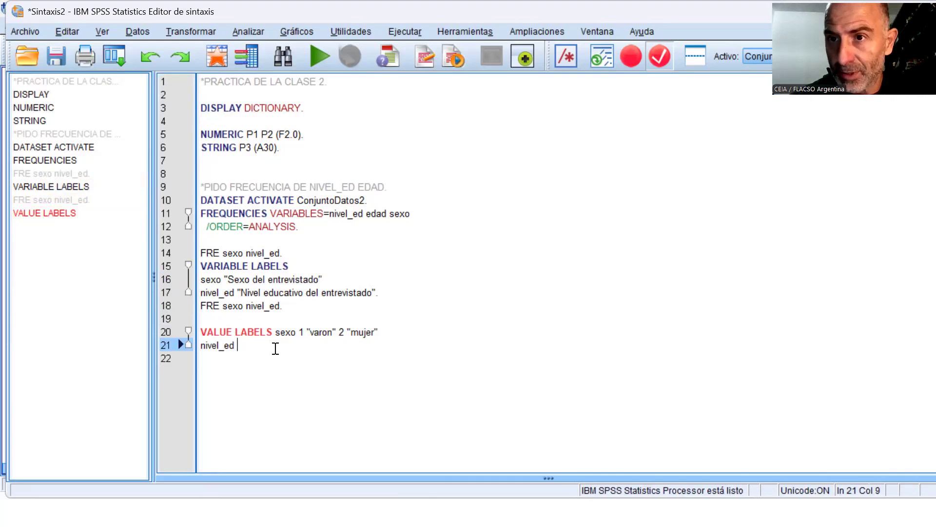
Add the nivel_ed value labels 1 "primario", 2 "secundario" and 3 "terciario" on line 21 of the VALUE LABELS command
type("1 \"prim")
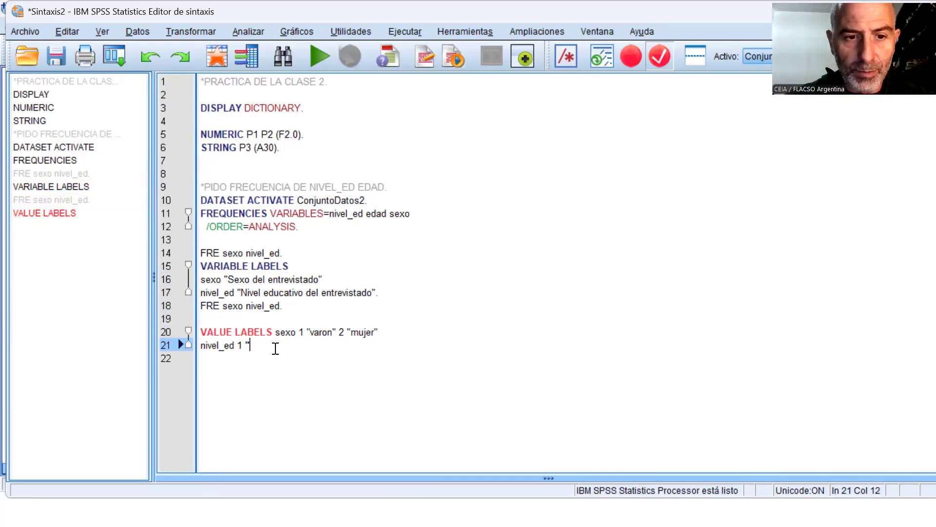
type("ario")
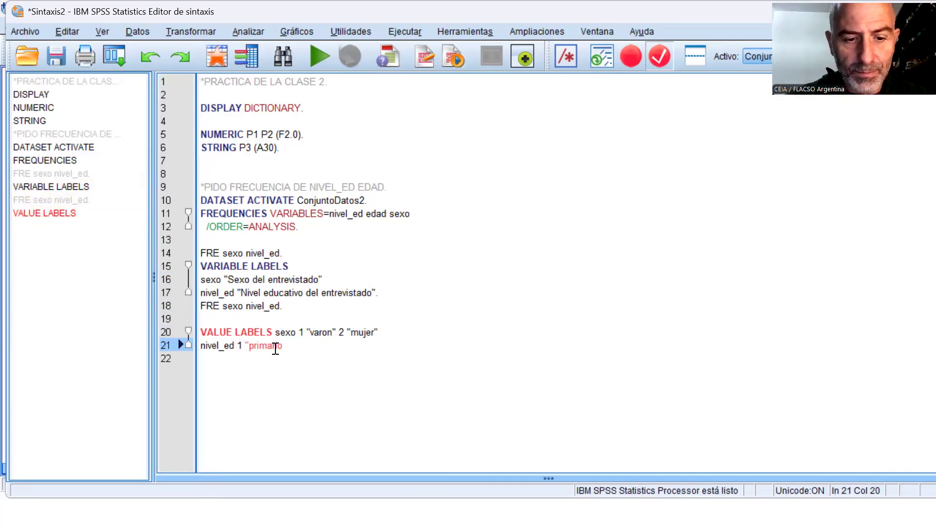
type("\" 2\"secuna")
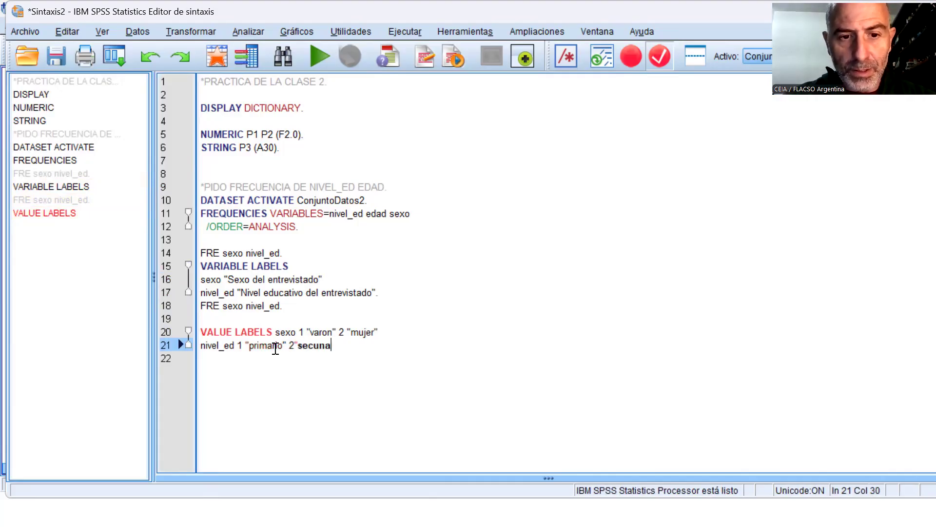
key("BackSpace")
type("dario")
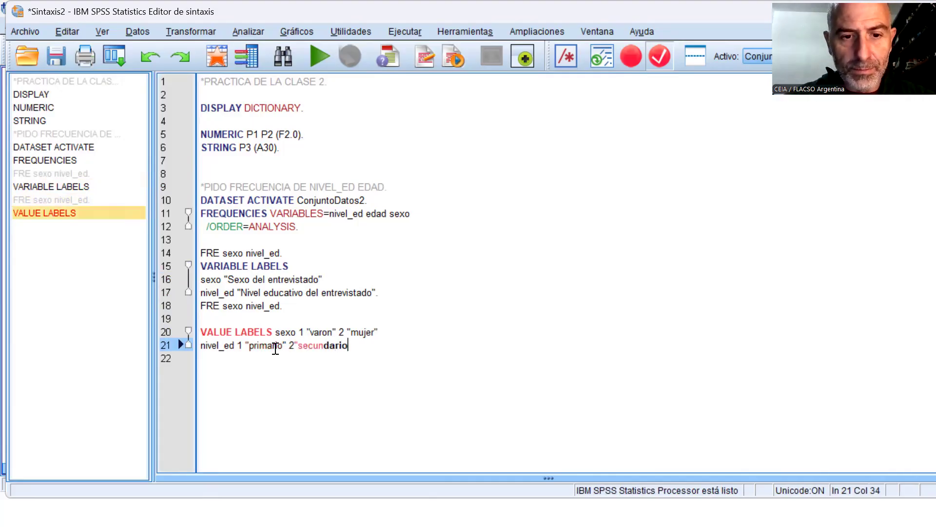
type("\" 3 \"te")
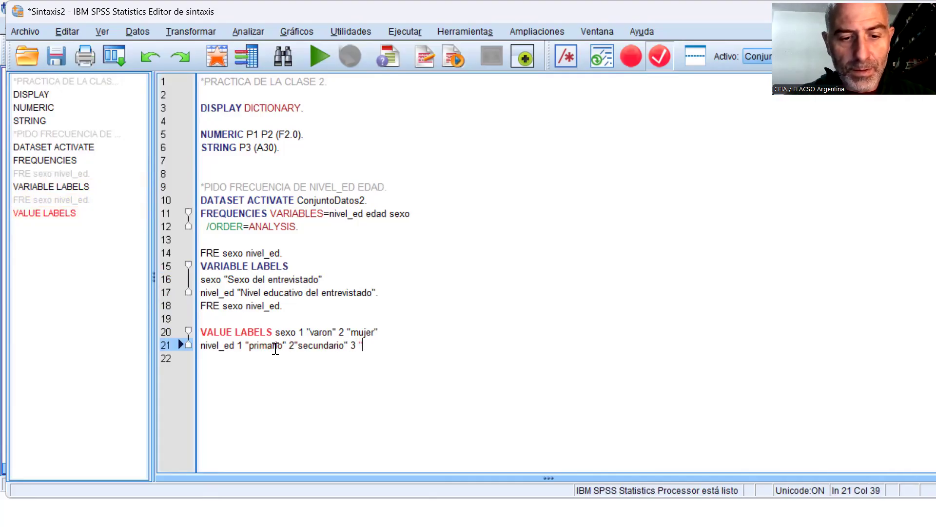
type("rciario")
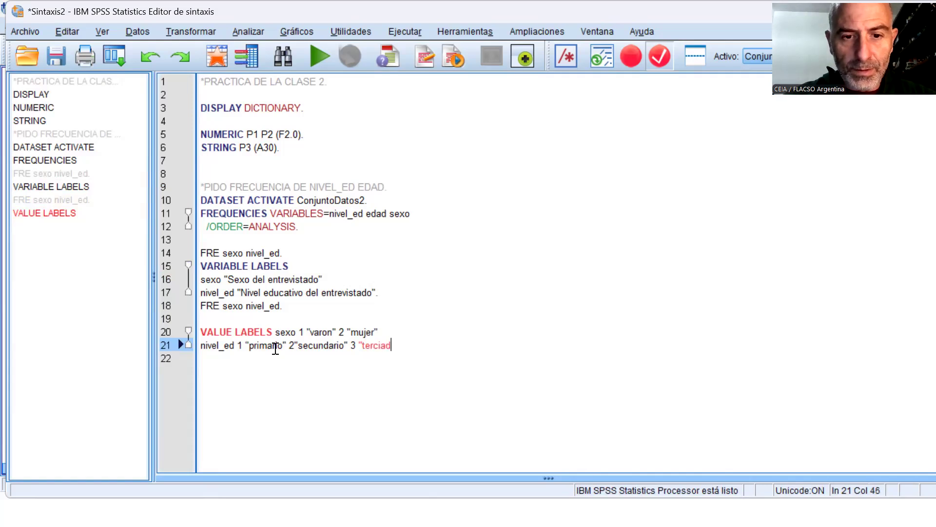
type("\"")
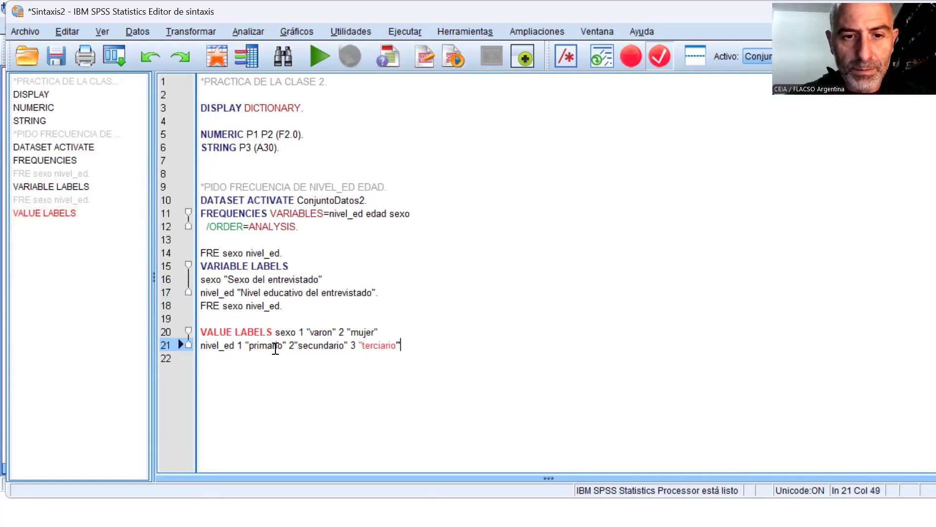
Add the label "universitario" for value 4 of nivel_ed and end the VALUE LABELS command with a period
type(" 4 \"unviss")
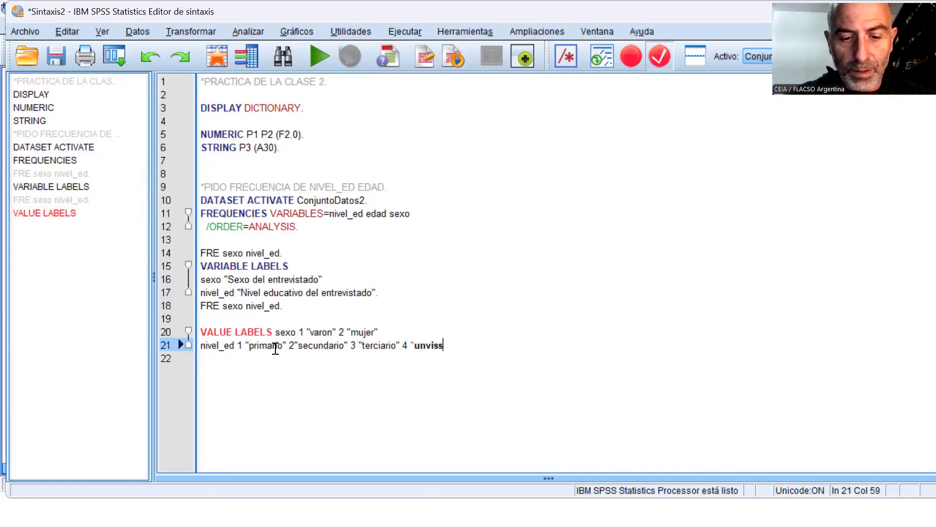
key("BackSpace")
type("e")
key("BackSpace")
key("BackSpace")
type("v")
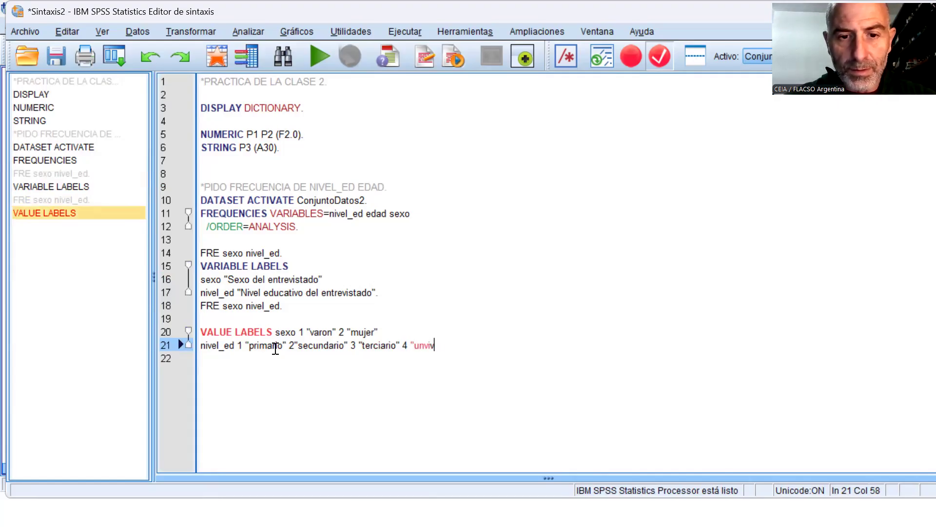
key("BackSpace")
key("BackSpace")
key("BackSpace")
type("iver")
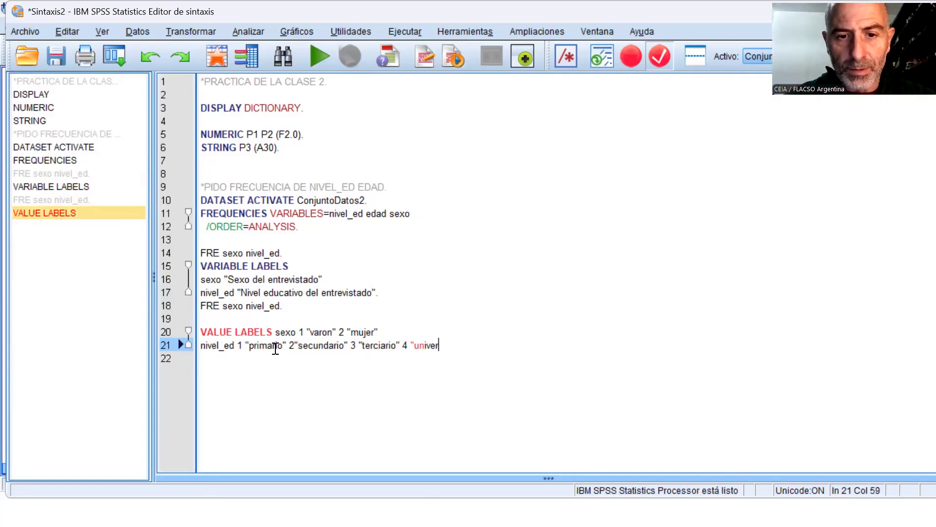
type("s")
type("udad")
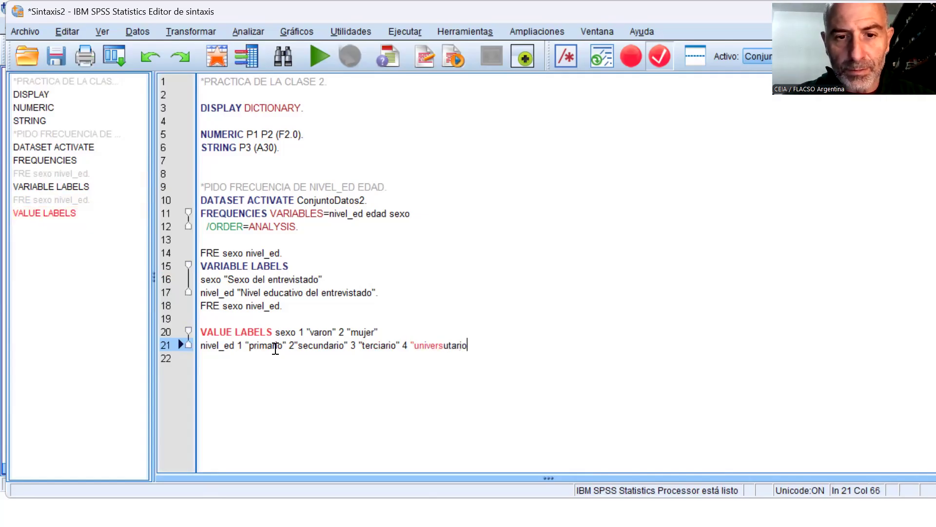
key("BackSpace")
key("BackSpace")
key("BackSpace")
key("BackSpace")
type("i")
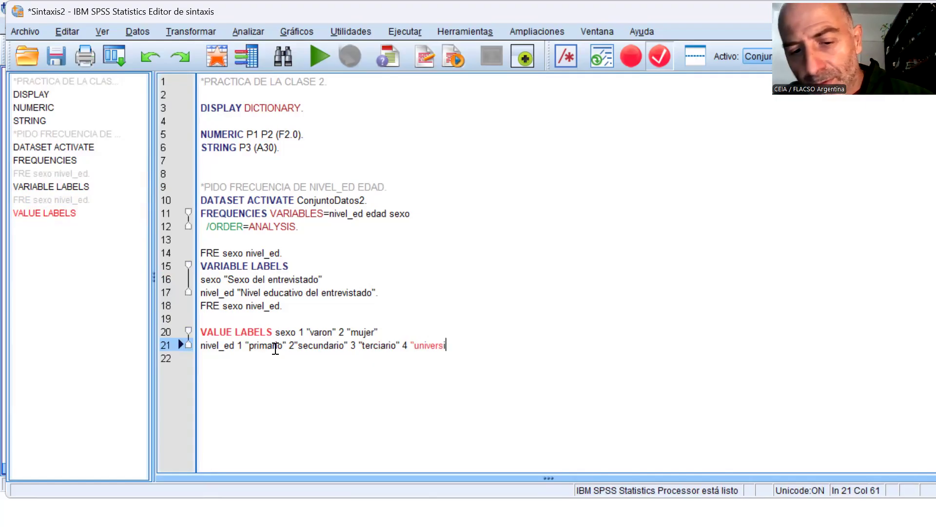
type("tario\"")
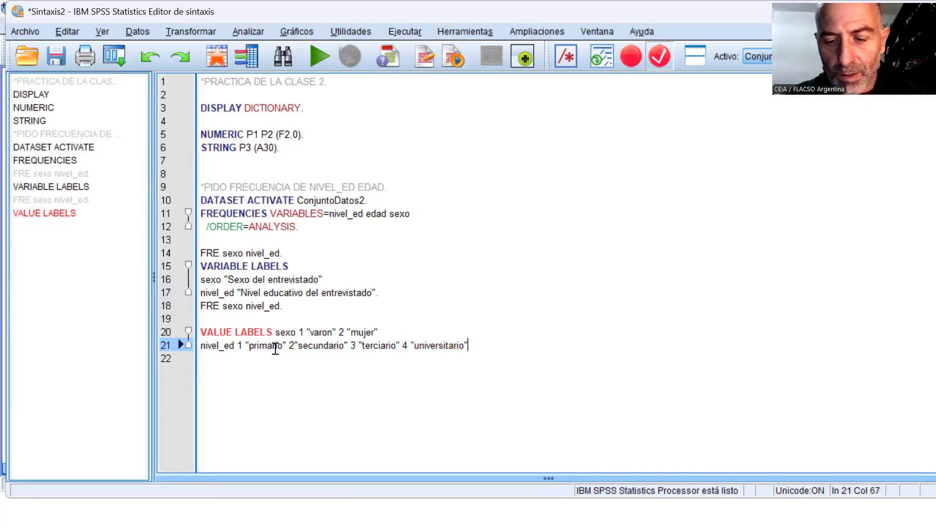
type(".")
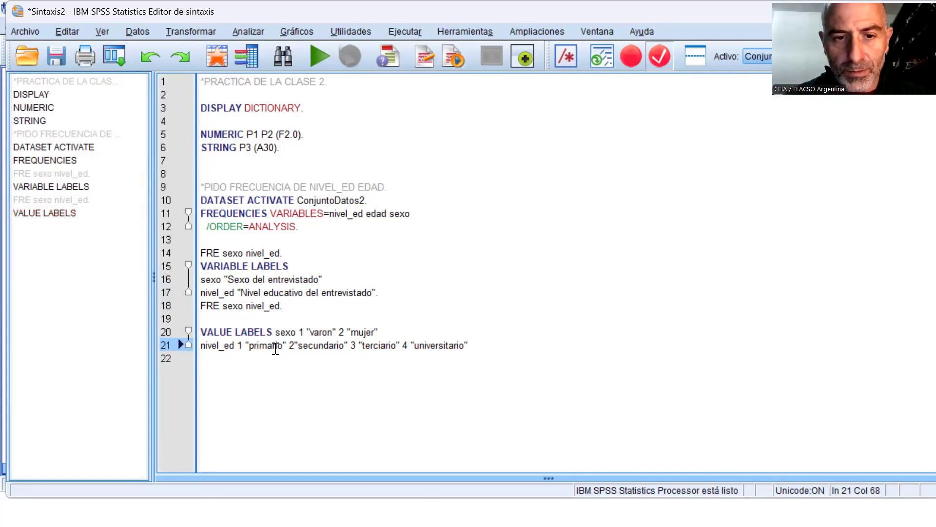
Copy the line "FRE sexo nivel_ed." from above VALUE LABELS and paste it on line 22, directly below the command
key("Return")
key("Up")
key("Up")
key("Up")
key("Up")
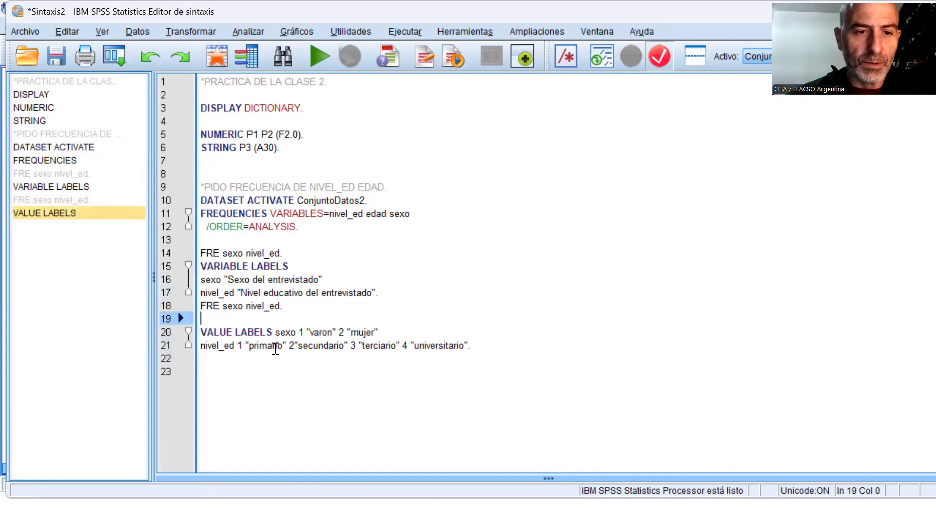
key("shift+Down")
key("ctrl+c")
key("Down")
key("Down")
key("Down")
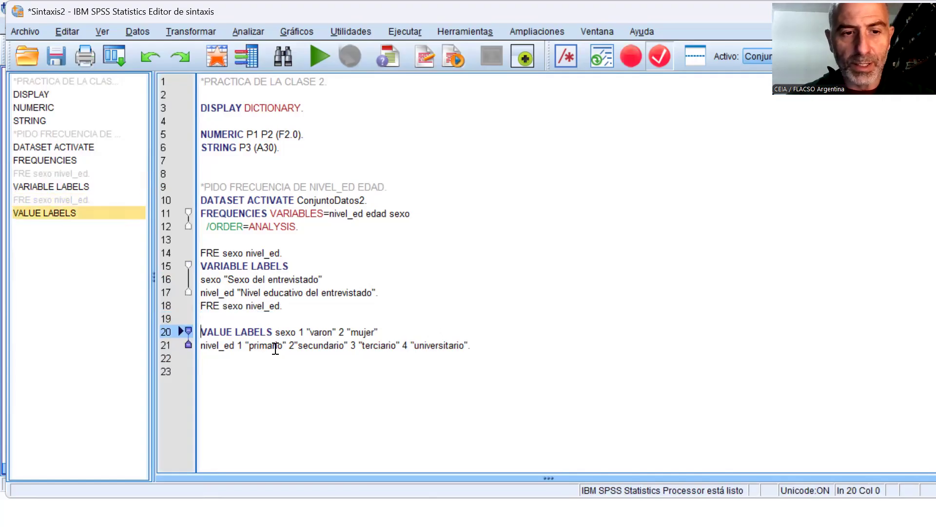
key("ctrl+v")
Run the syntax from line 18 through the FRE command on line 22 and examine the sexo and nivel_ed frequency tables
key("Up")
key("Up")
key("Up")
key("Up")
key("Up")
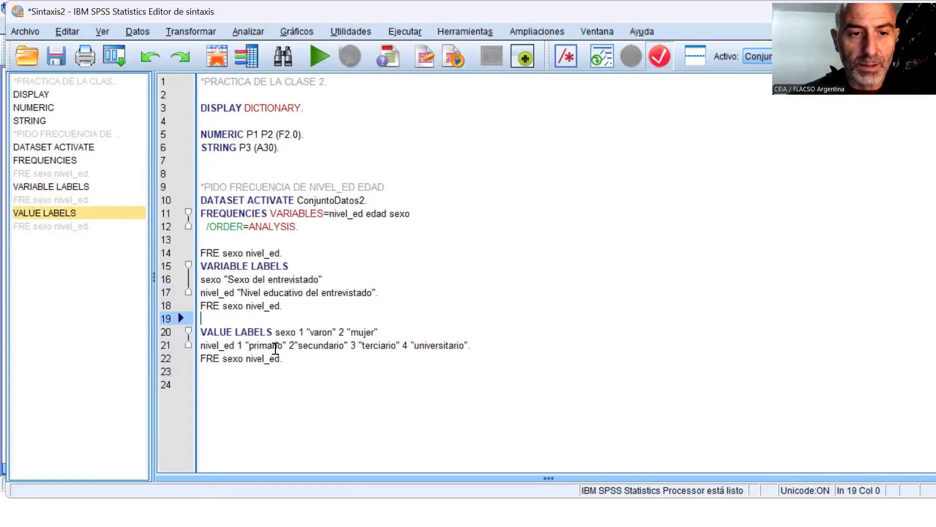
key("shift+Down")
key("shift+Down")
key("shift+Down")
key("shift+Down")
key("shift+Down")
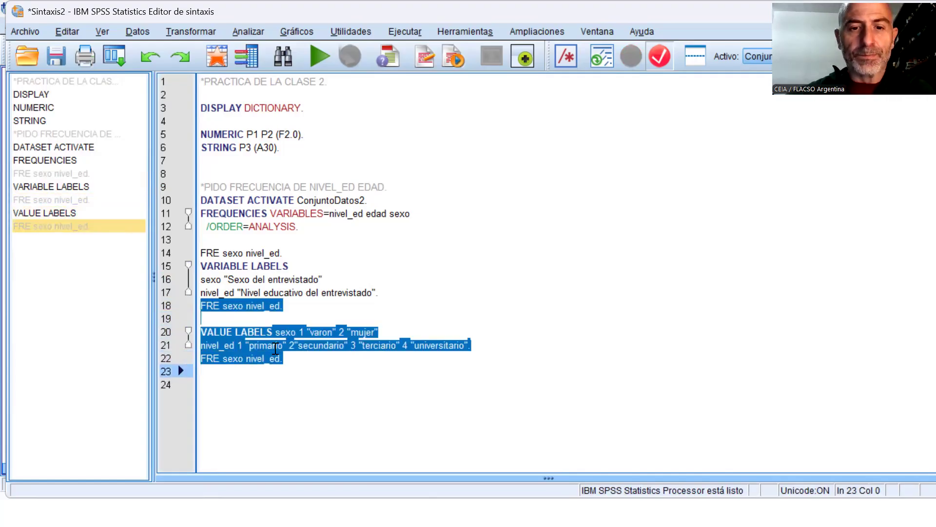
left_click(318, 56)
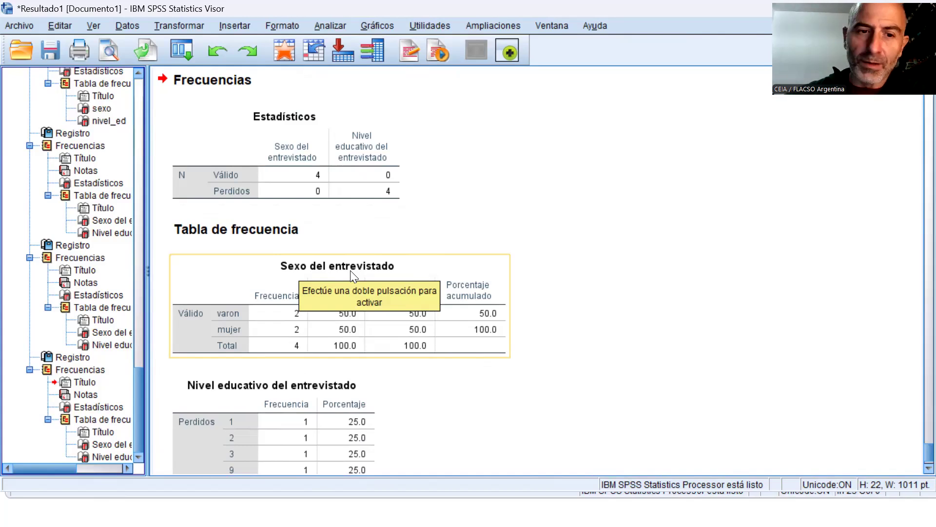
scroll(232, 315, "down", 2)
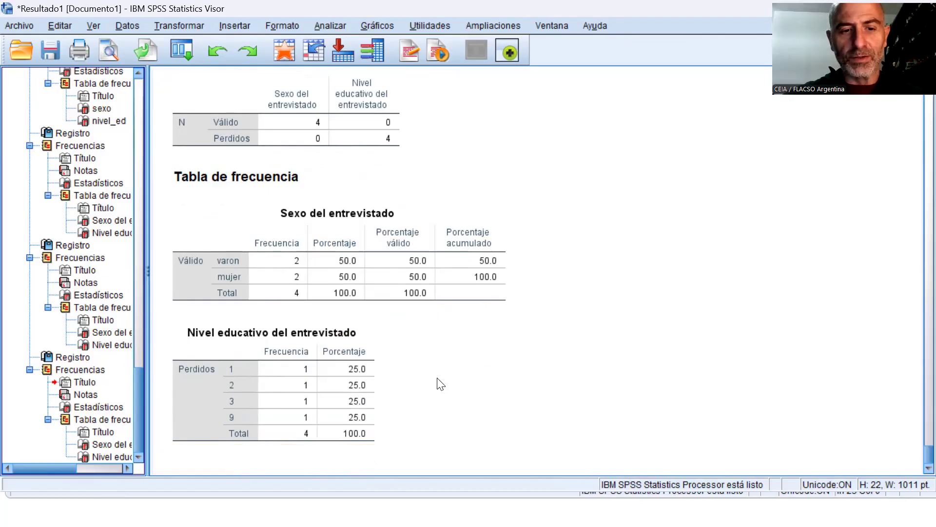
Return to the syntax editor, insert a slash before nivel_ed on line 21, and rerun the VALUE LABELS and FRE commands
key("alt+Tab")
left_click(334, 322)
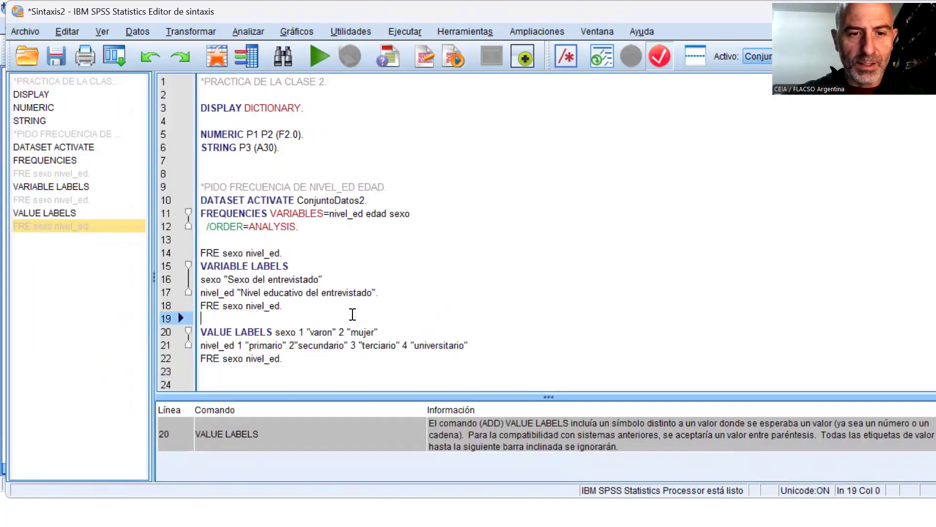
left_click(425, 332)
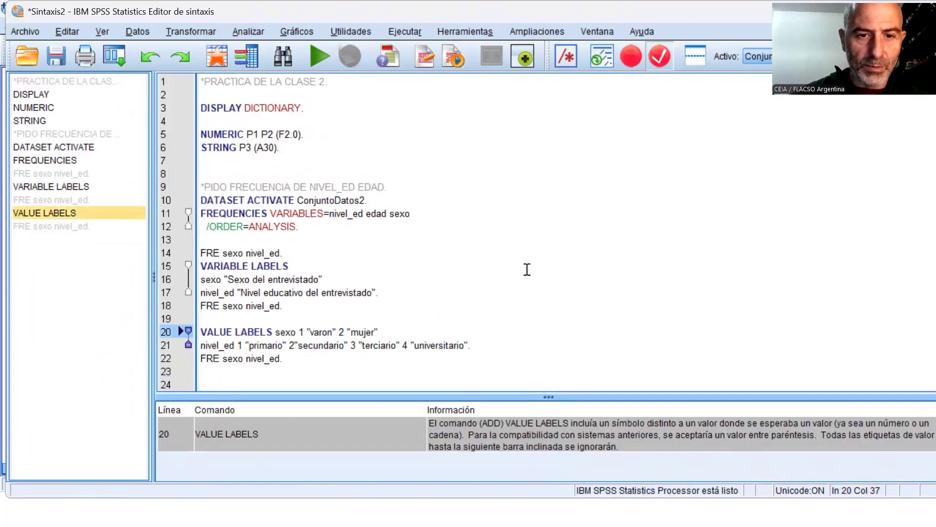
key("Right")
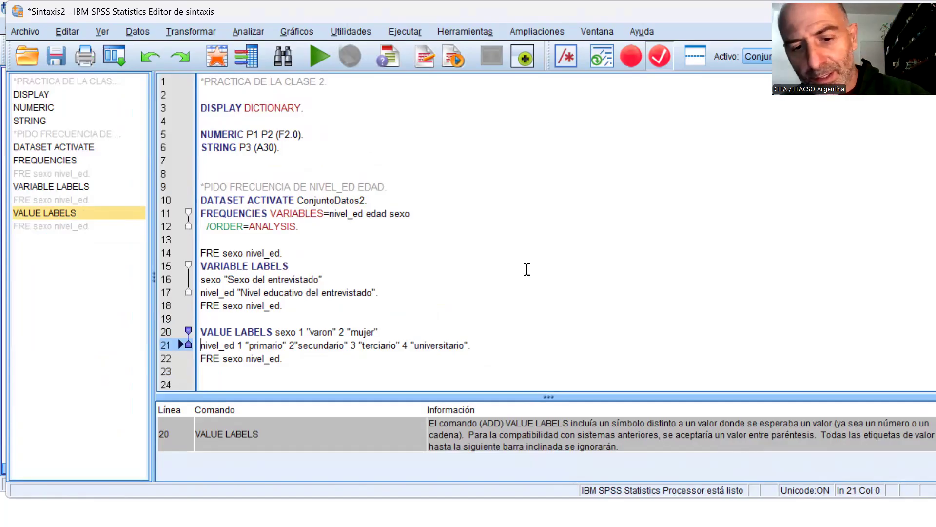
type("/")
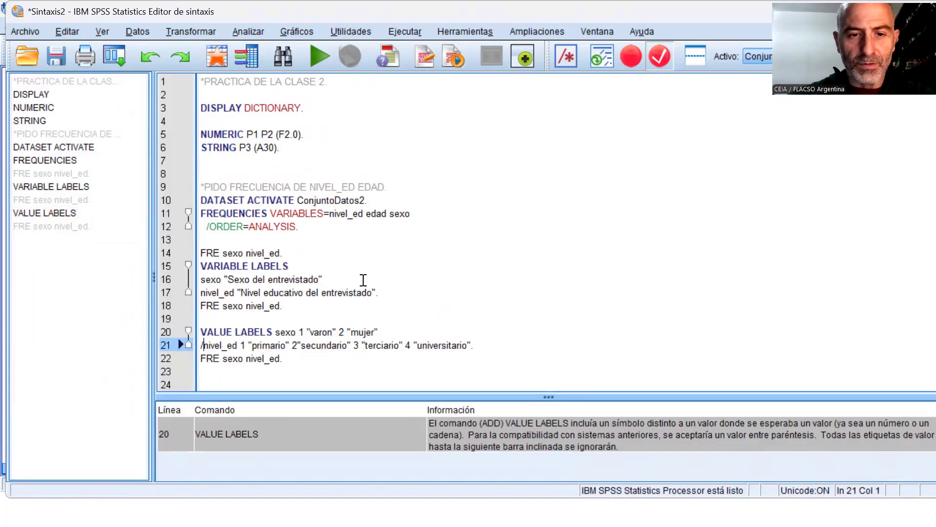
left_click_drag(286, 332, 281, 359)
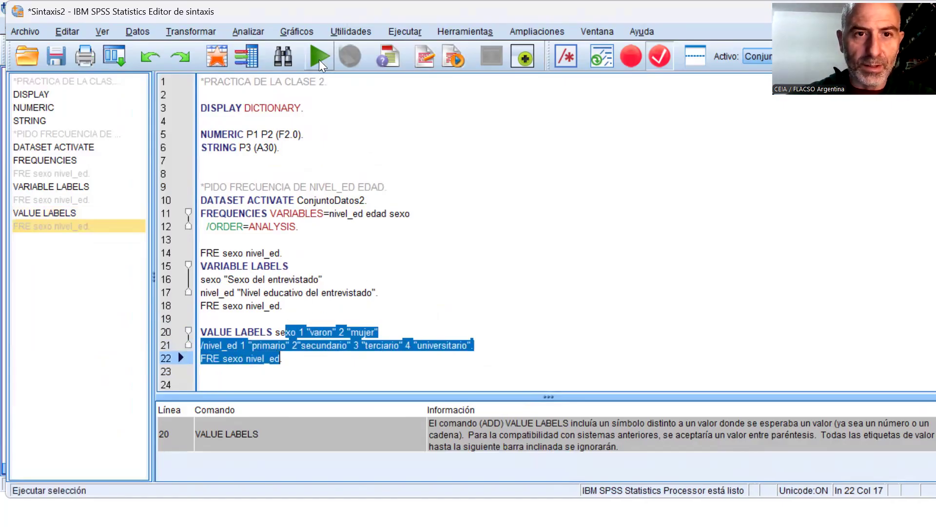
left_click(318, 59)
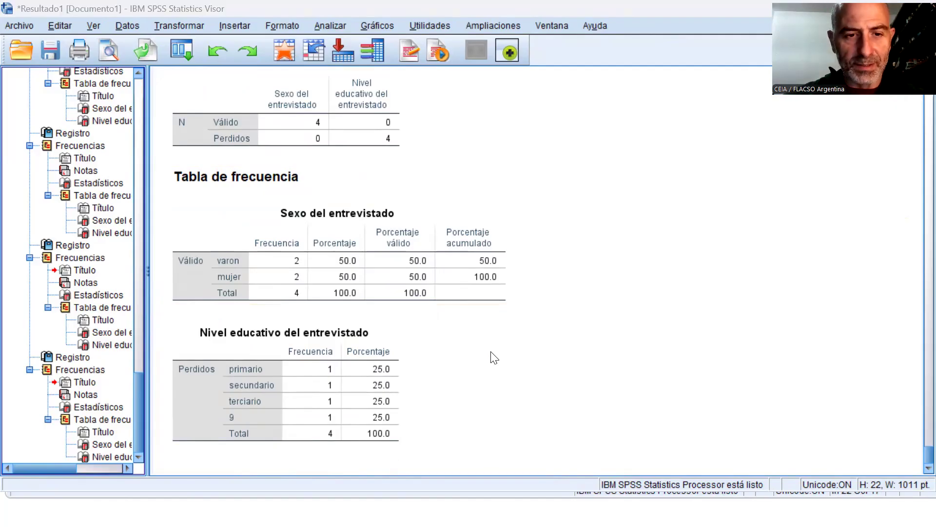
Back in the syntax editor, join the nivel_ed labels to the sexo line without the slash, and break the line after VALUE LABELS
key("alt+Tab")
left_click(510, 334)
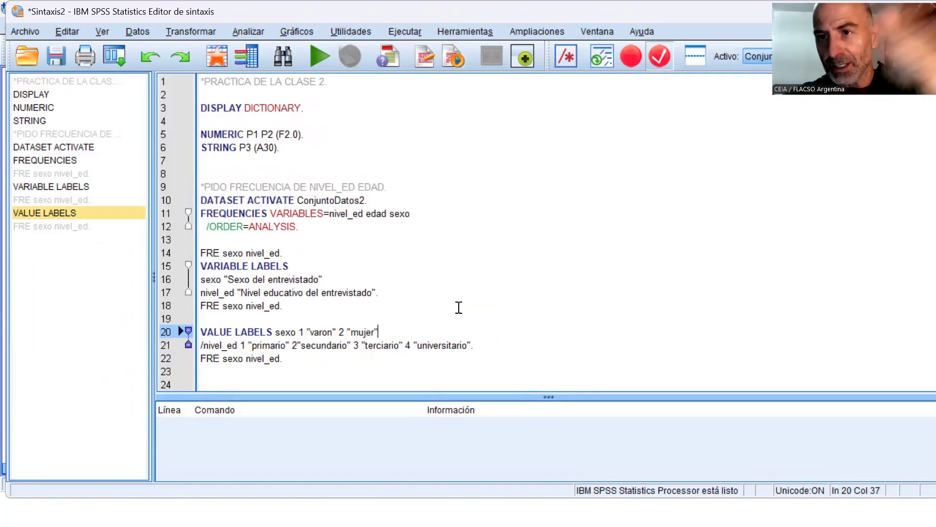
key("Delete")
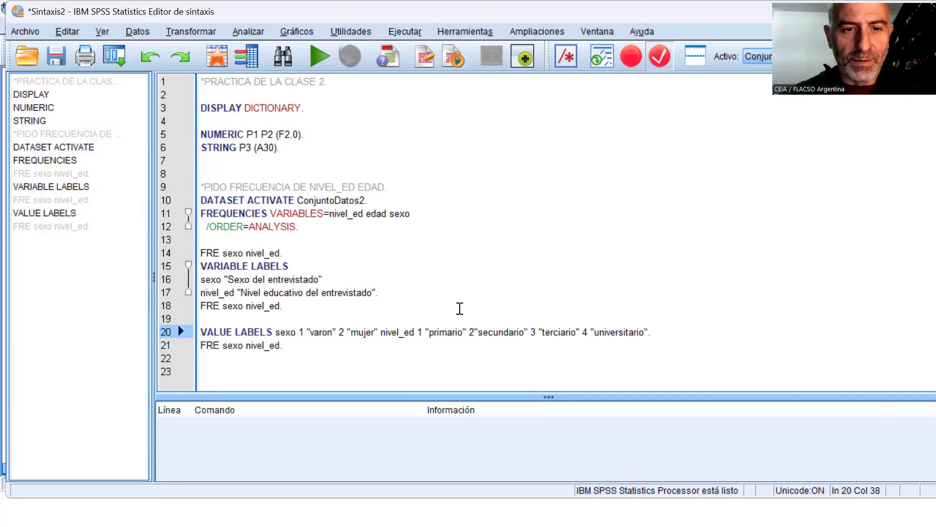
key("Left")
key("Left")
key("Left")
key("Left")
key("Left")
key("Left")
key("Left")
key("Left")
key("Left")
key("Left")
key("Left")
key("Left")
key("Left")
key("Left")
key("Left")
key("Left")
key("Left")
key("Left")
key("Left")
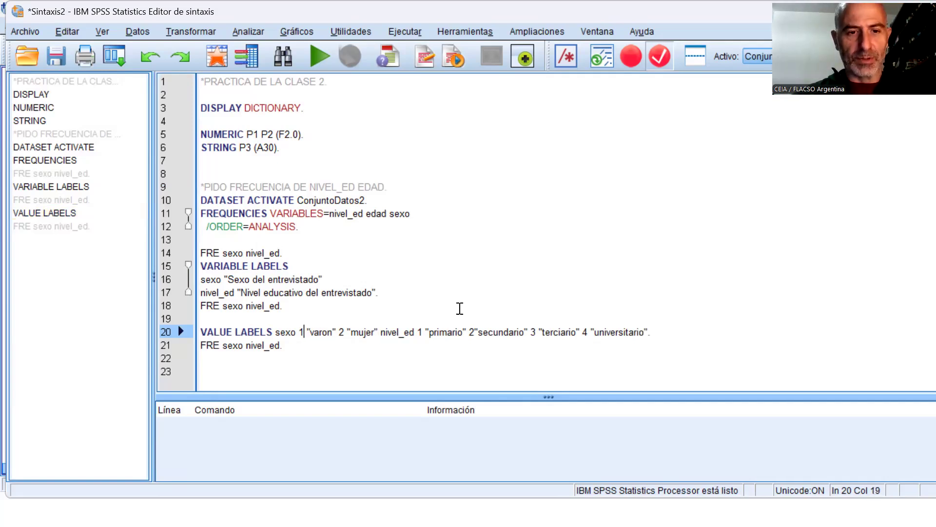
key("Left")
key("Left")
key("Left")
key("Left")
key("Left")
key("Left")
key("Return")
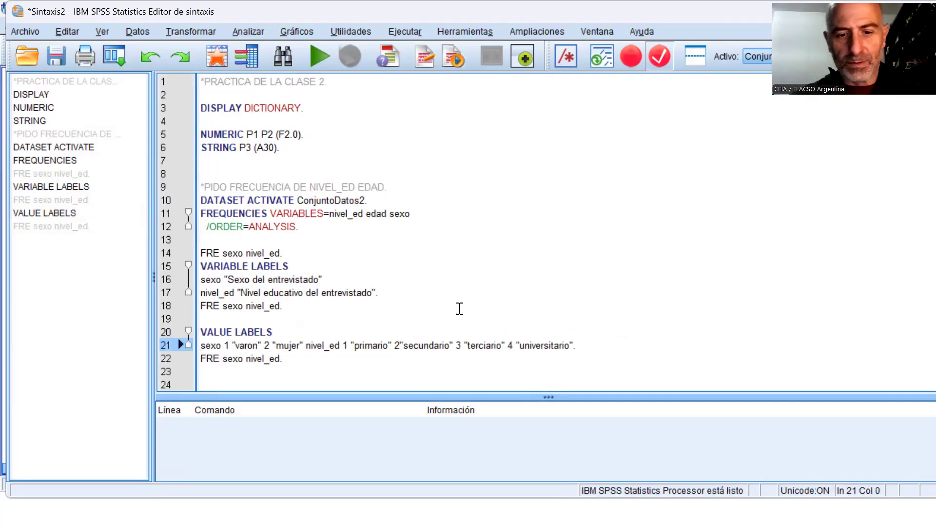
Put nivel_ed and its value labels on a separate line below sexo, starting with a slash
key("Right")
key("Right")
key("Right")
key("Right")
key("Right")
key("Right")
key("Right")
key("Right")
key("Right")
key("Right")
key("Right")
key("Right")
key("Right")
key("Right")
key("Right")
key("Right")
key("Right")
key("Right")
key("Right")
key("Right")
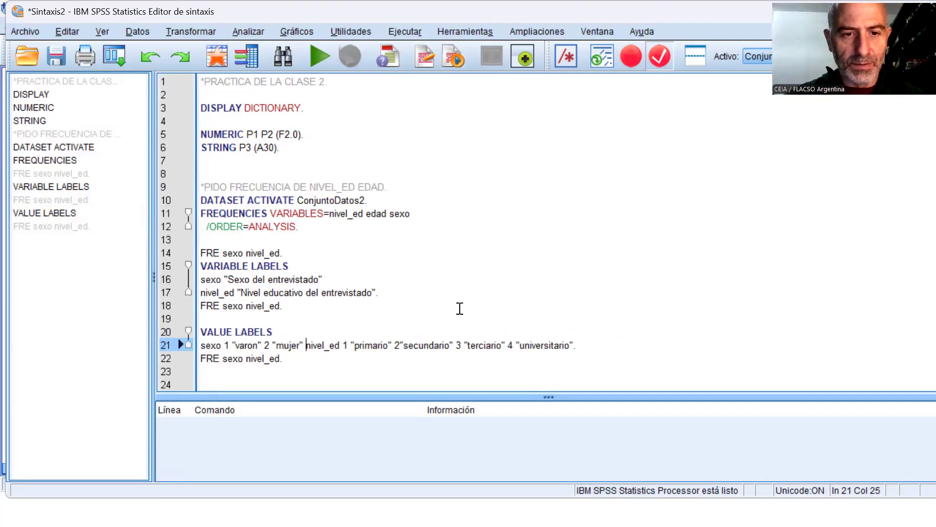
key("Return")
type("/")
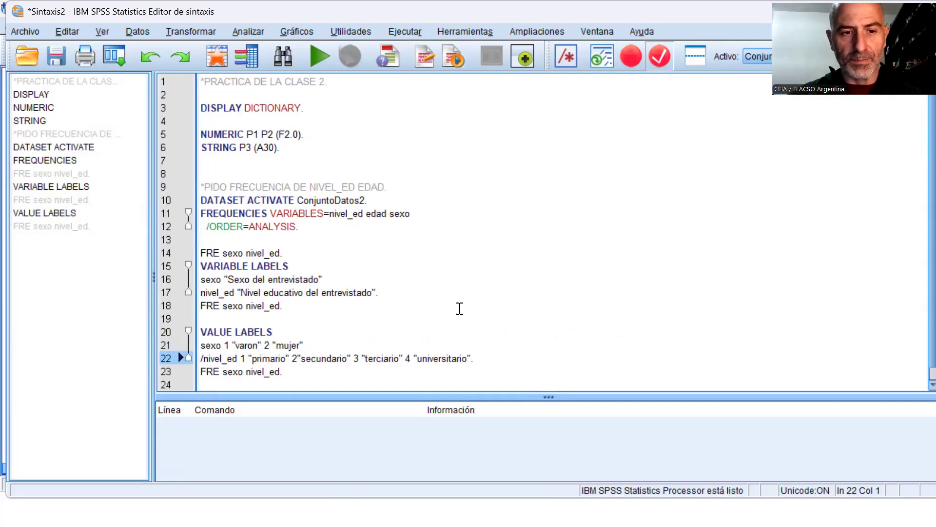
Run the rearranged VALUE LABELS block with its FRE command and check the category labels in the nivel_ed frequency table
key("Up")
key("Up")
key("shift+Down")
key("shift+Down")
key("shift+Down")
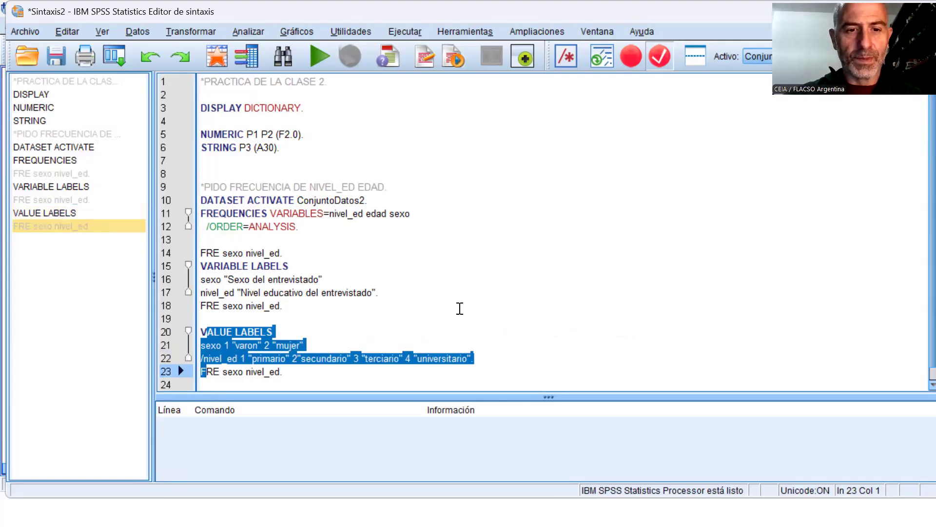
left_click(326, 57)
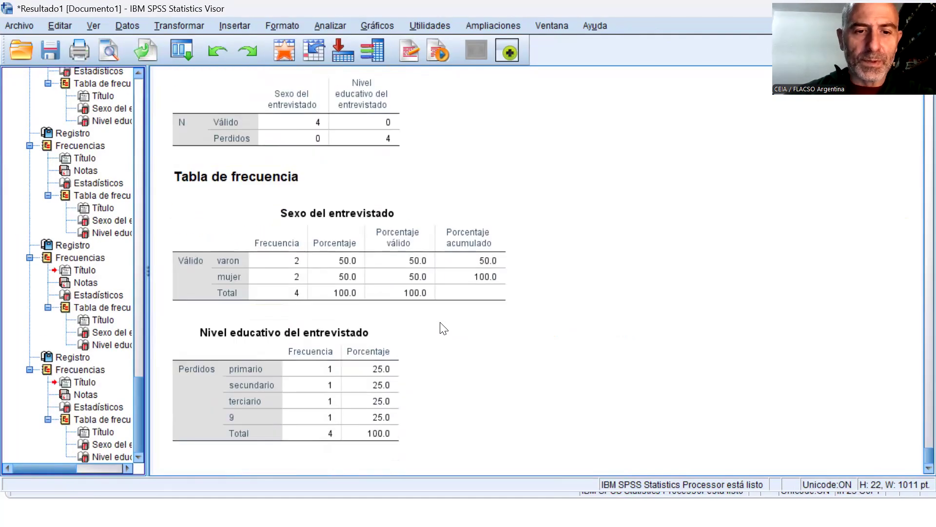
left_click(266, 396)
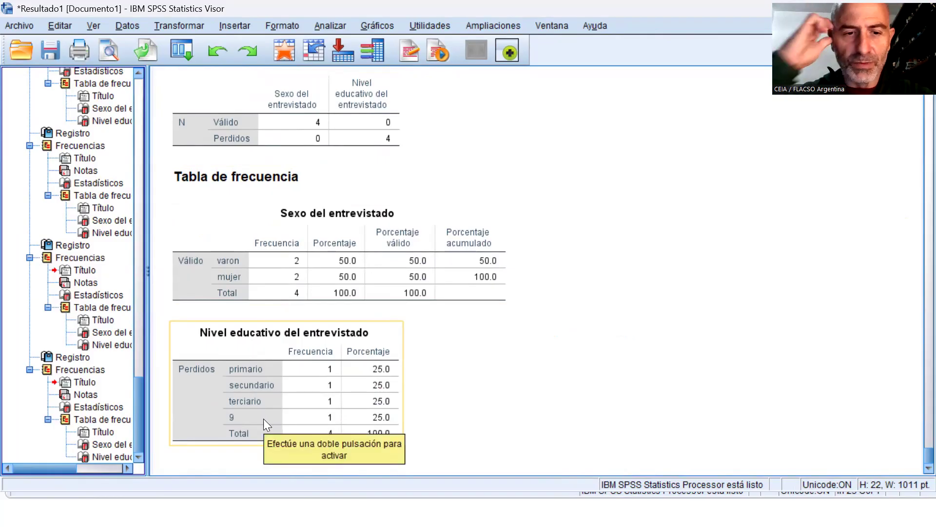
Back in the syntax editor, add 9 "Ns/nc" to the nivel_ed value labels on line 22 and rerun the VALUE LABELS and FRE commands
key("alt+Tab")
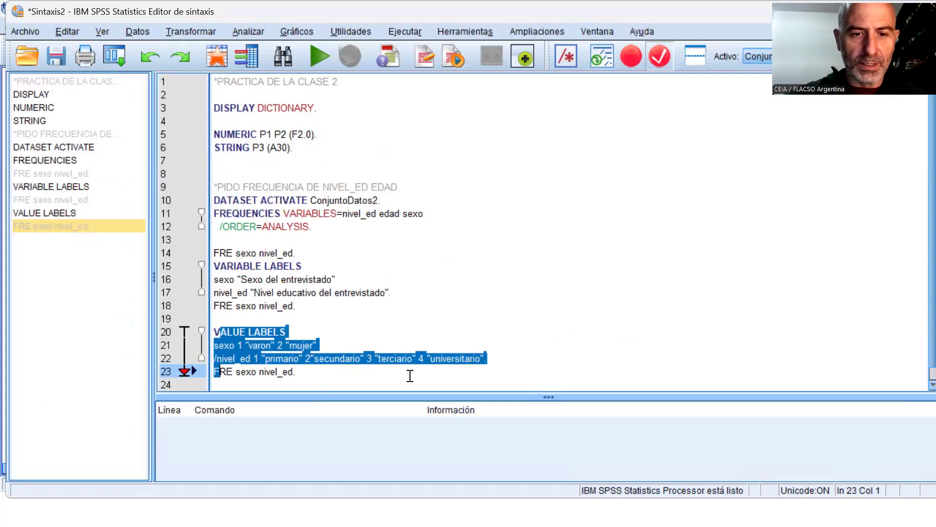
left_click(511, 364)
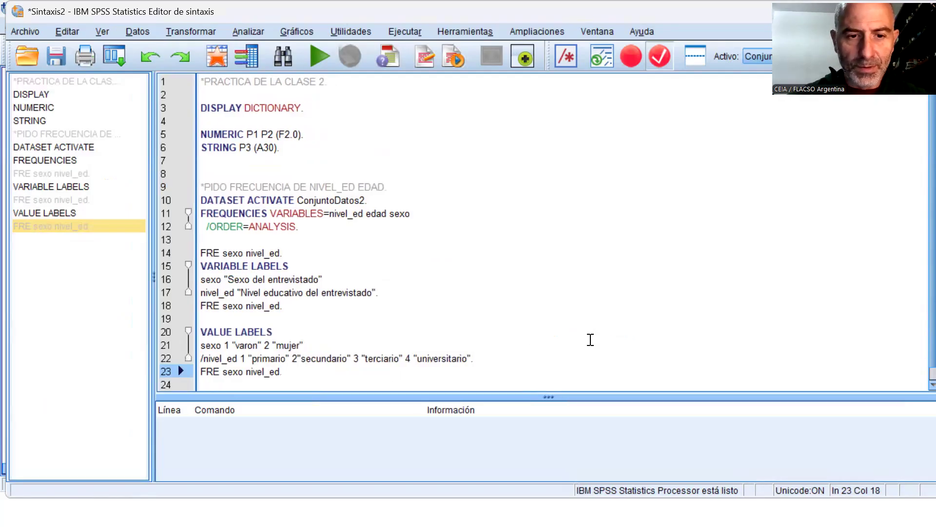
key("Up")
key("Right")
key("Right")
key("Right")
key("End")
key("Left")
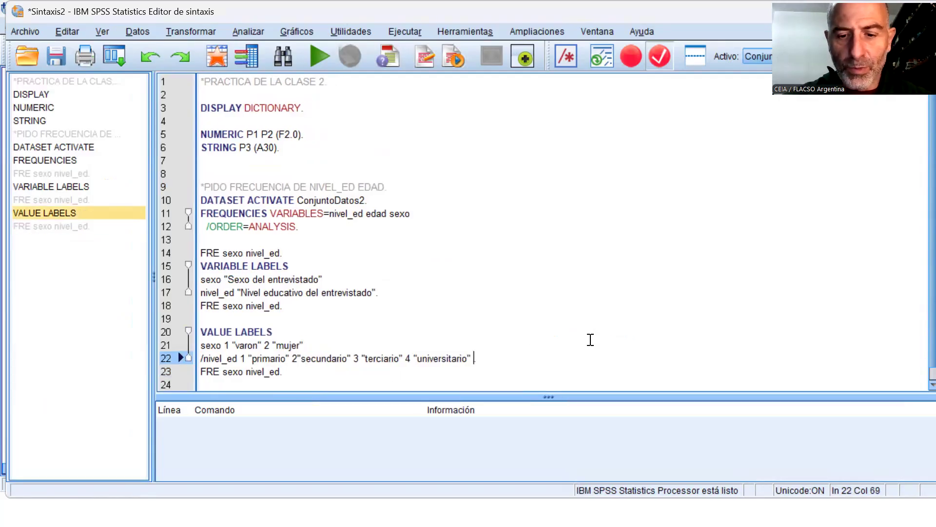
type("9")
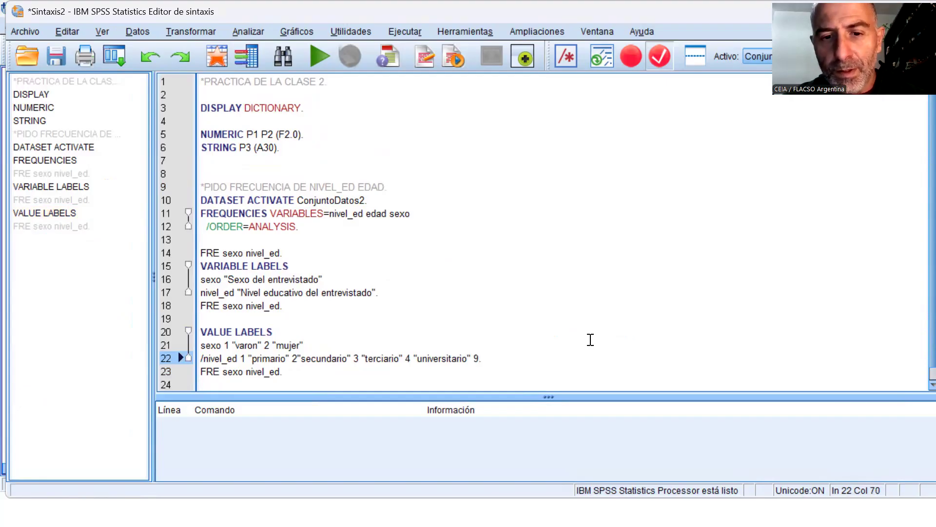
type(" \"N")
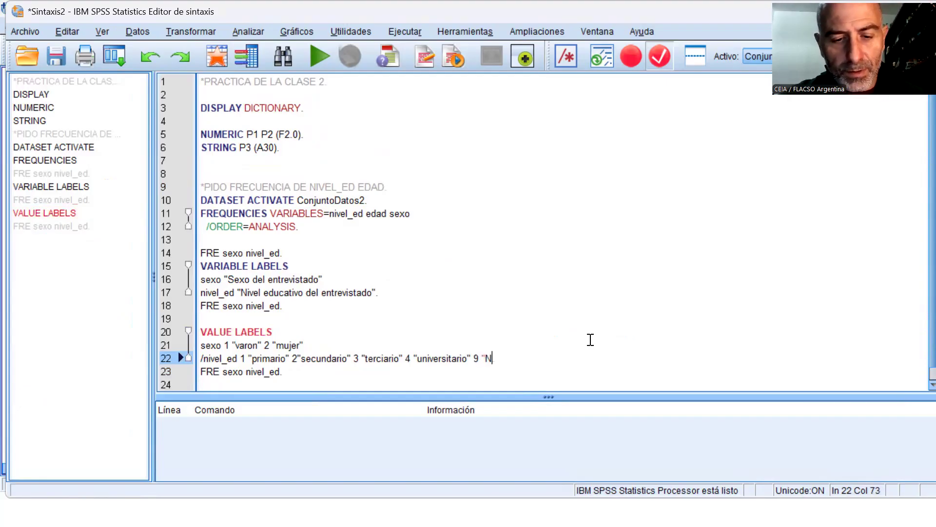
type("s/")
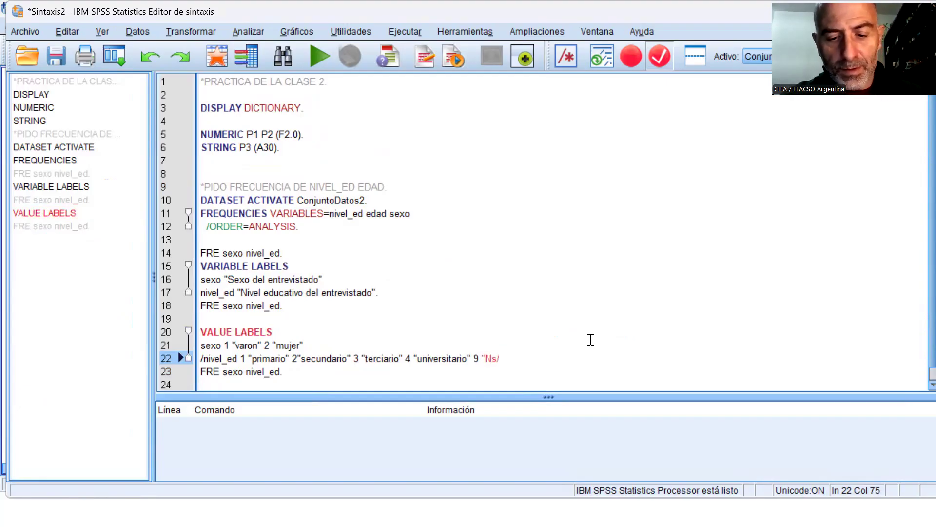
type("nc\"")
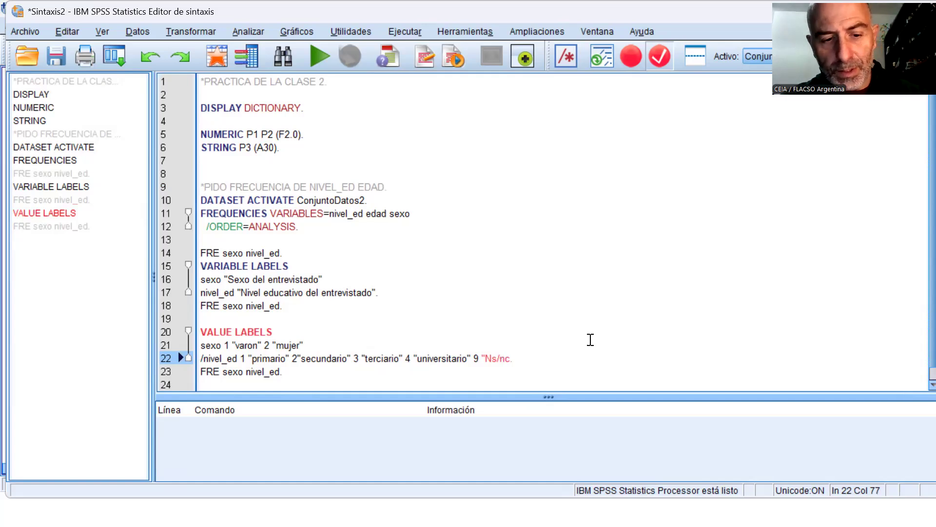
type(".")
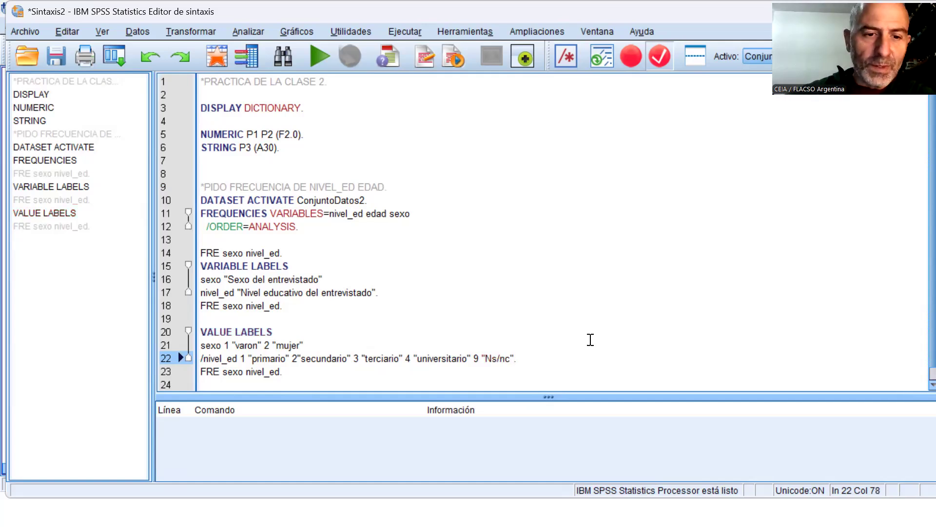
left_click_drag(253, 332, 263, 383)
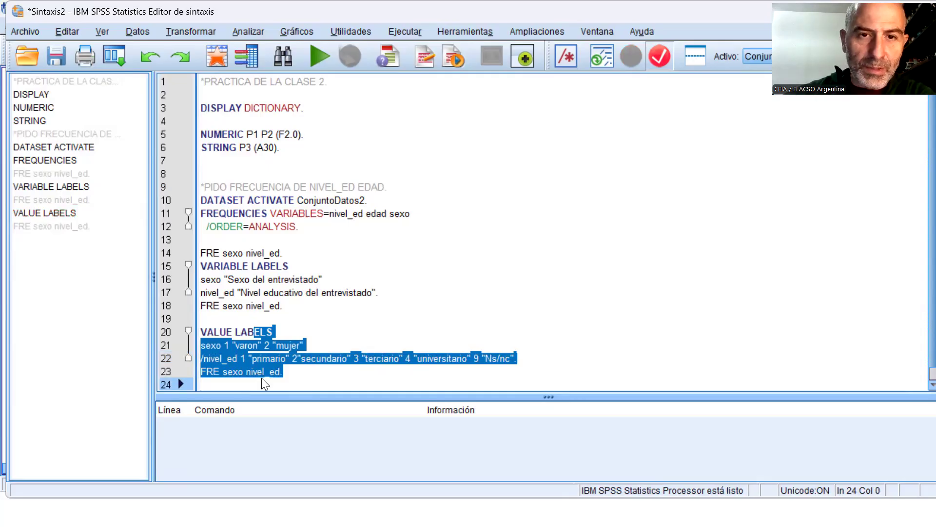
left_click(319, 58)
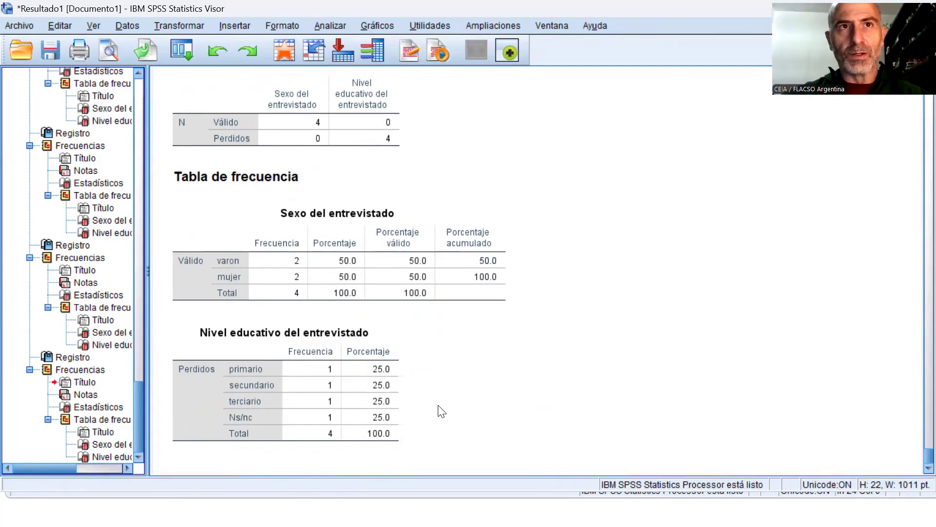
Return to the syntax editor and start a MISSING VALUES command on line 25, below the VALUE LABELS block
key("alt+Tab")
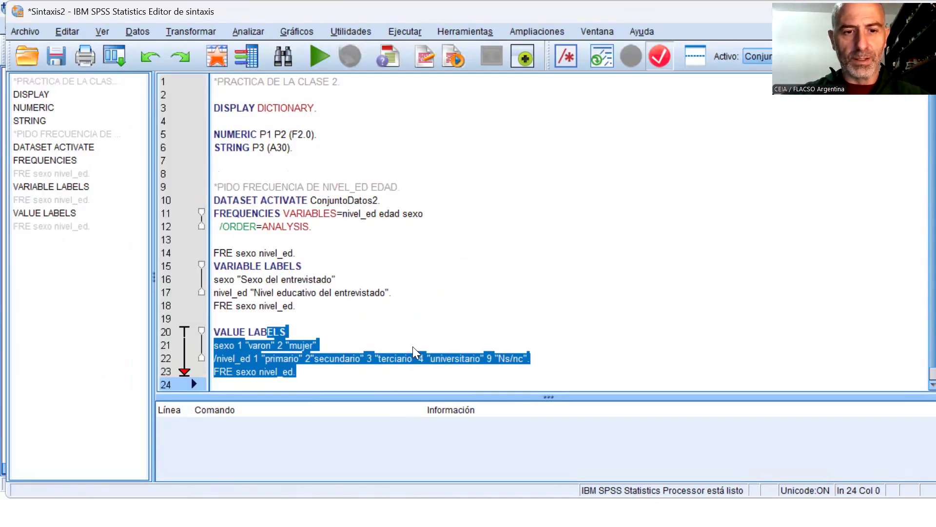
left_click(601, 358)
left_click(365, 384)
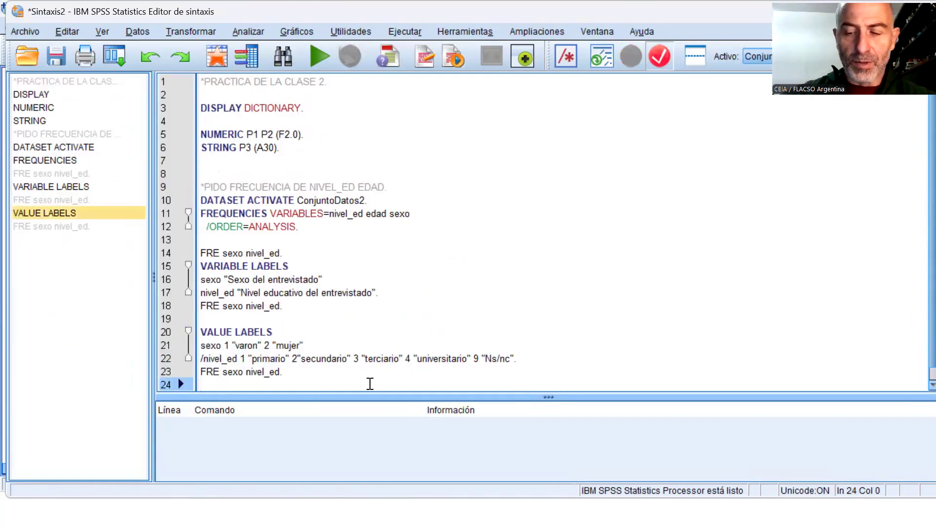
key("Return")
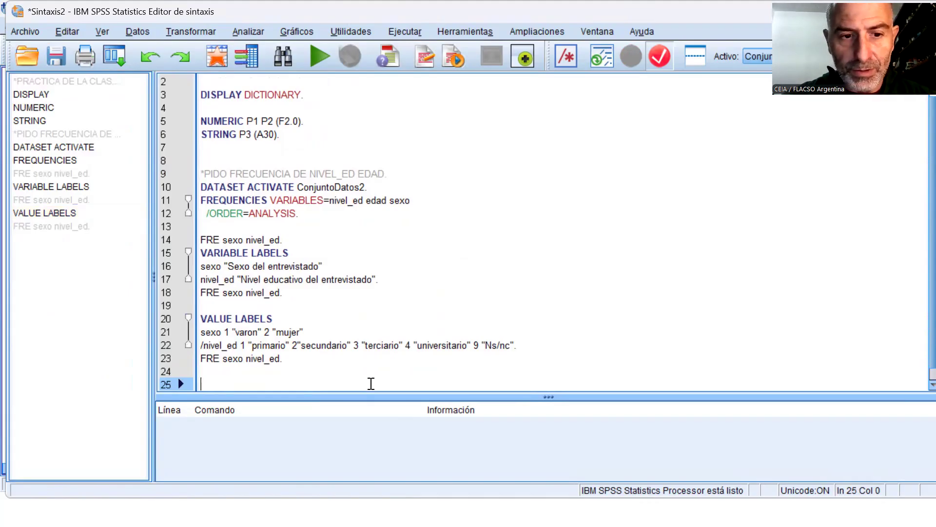
key("Caps_Lock")
type("MI")
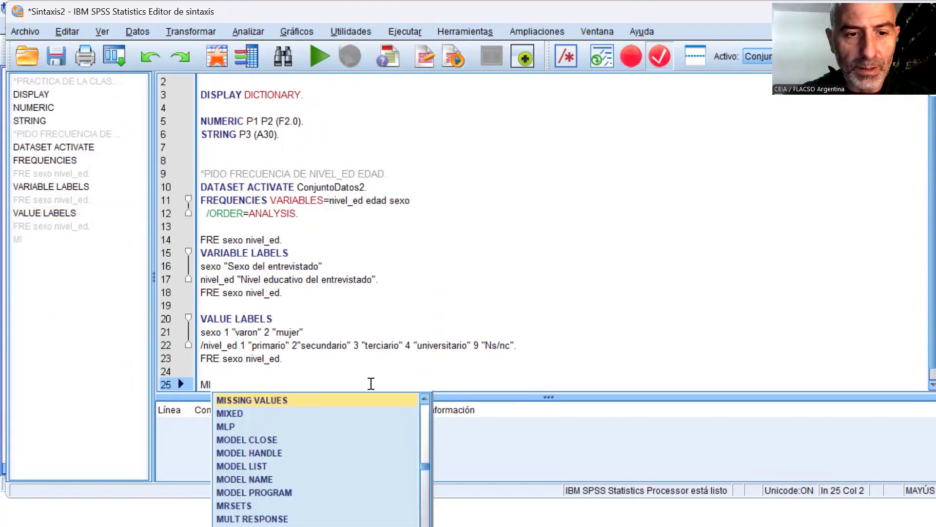
type("SS")
key("Return")
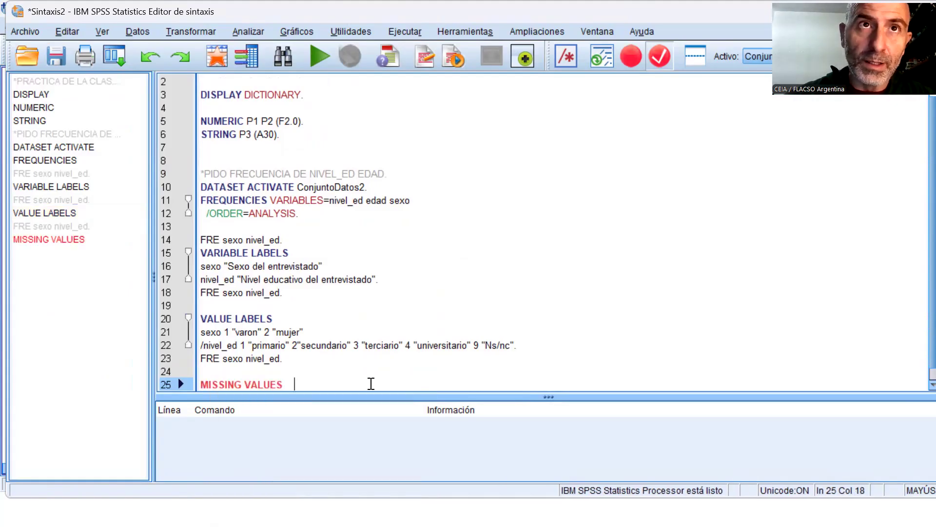
key("BackSpace")
key("BackSpace")
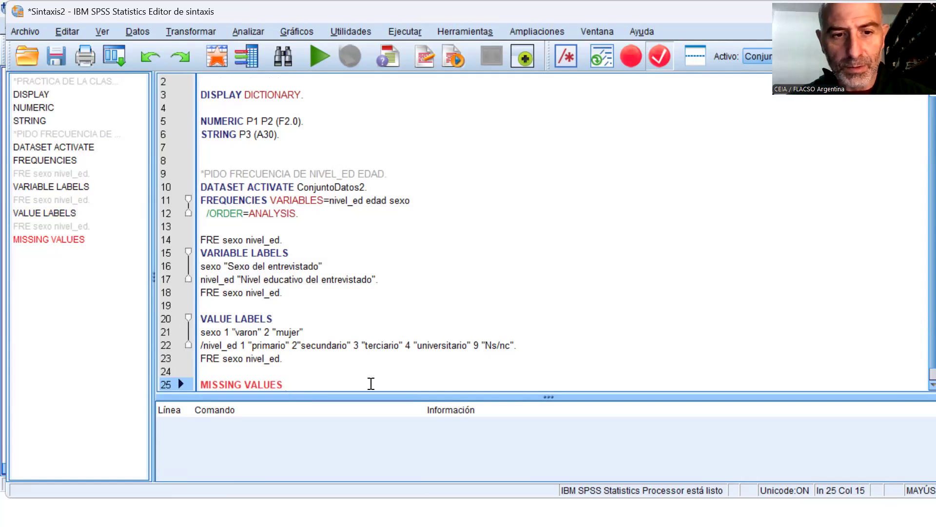
type("FRE sexo nivel_ed.")
key("Left")
key("ctrl+shift+Left")
key("ctrl+shift+Left")
key("ctrl+shift+Left")
key("ctrl+shift+Left")
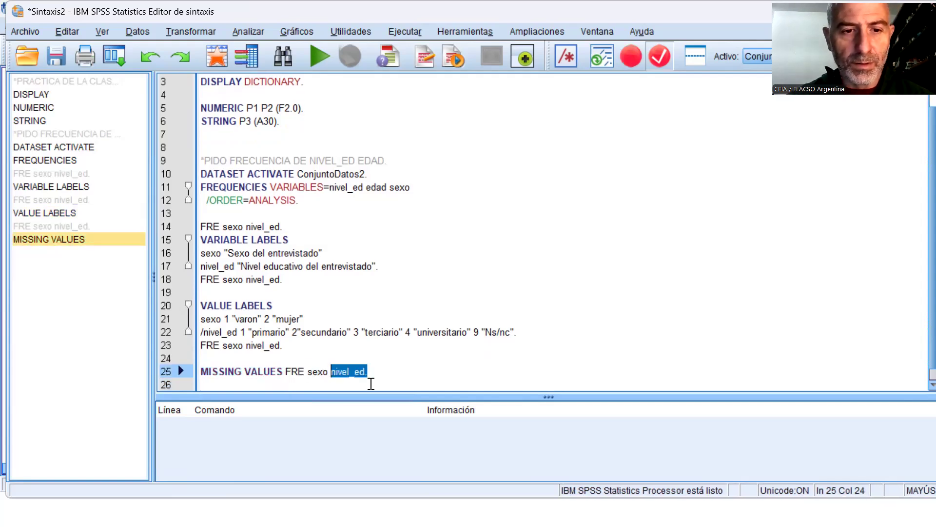
key("BackSpace")
Copy the variable name nivel_ed from line 23 and complete the command as MISSING VALUES nivel_ed (9)
key("Up")
key("Up")
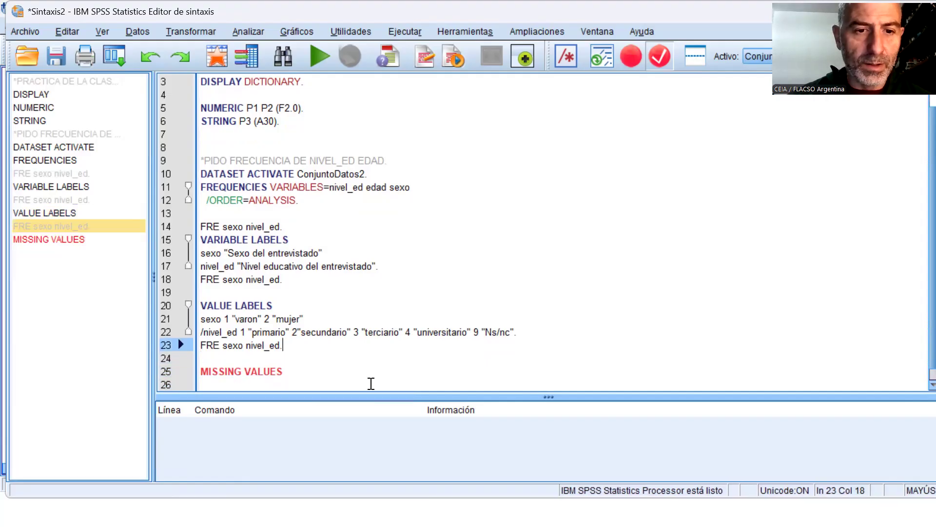
key("Right")
key("Right")
key("ctrl+shift+Left")
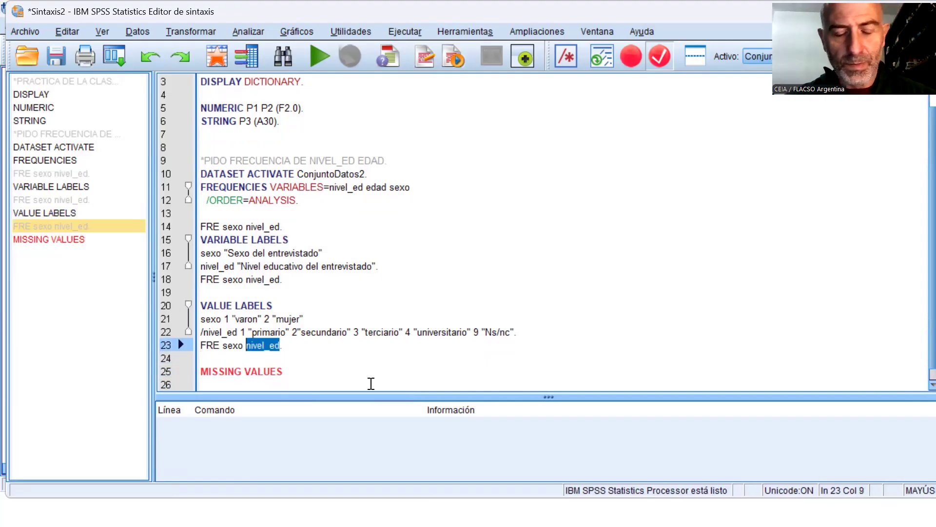
key("Down")
key("Down")
key("Right")
key("Right")
key("Right")
key("Right")
key("Right")
key("Right")
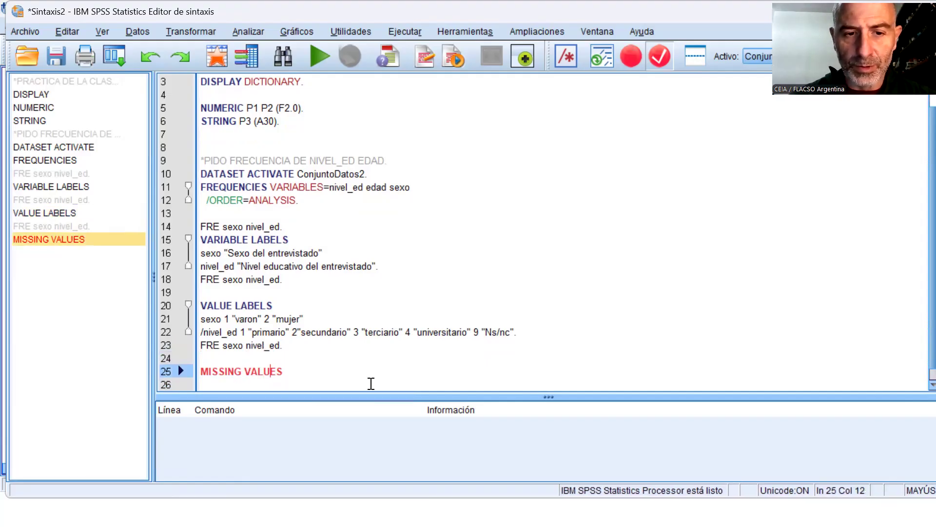
type("nivel_ed")
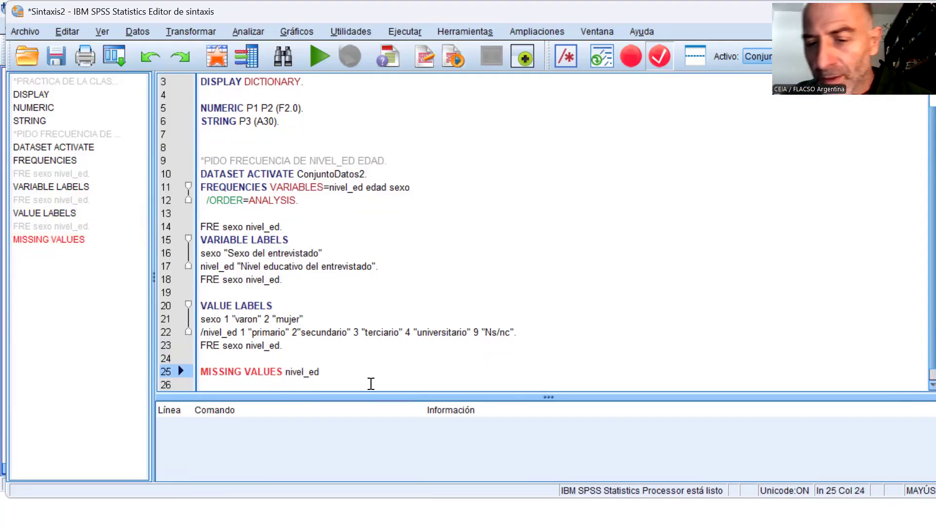
type(" (9).")
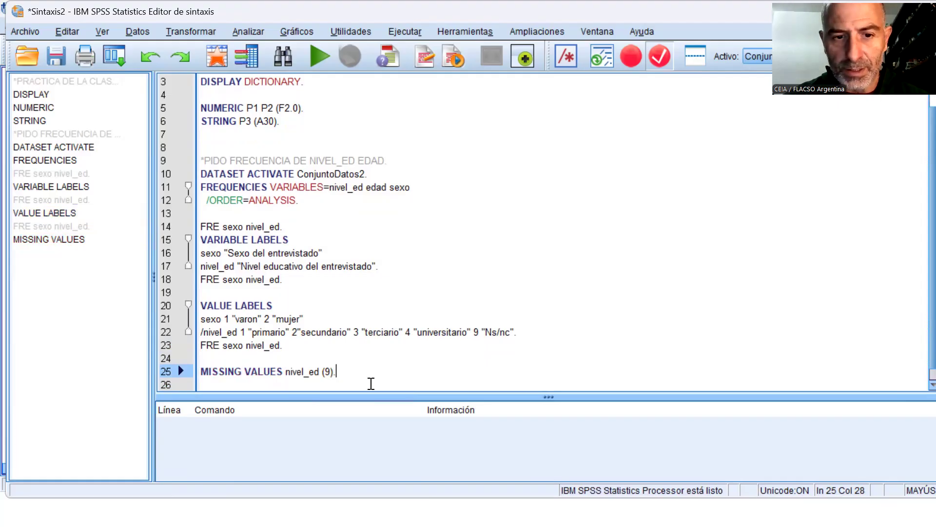
Copy the FRE sexo nivel_ed. line from line 23 to below the MISSING VALUES command, followed by a blank line
key("Left")
key("Up")
key("Up")
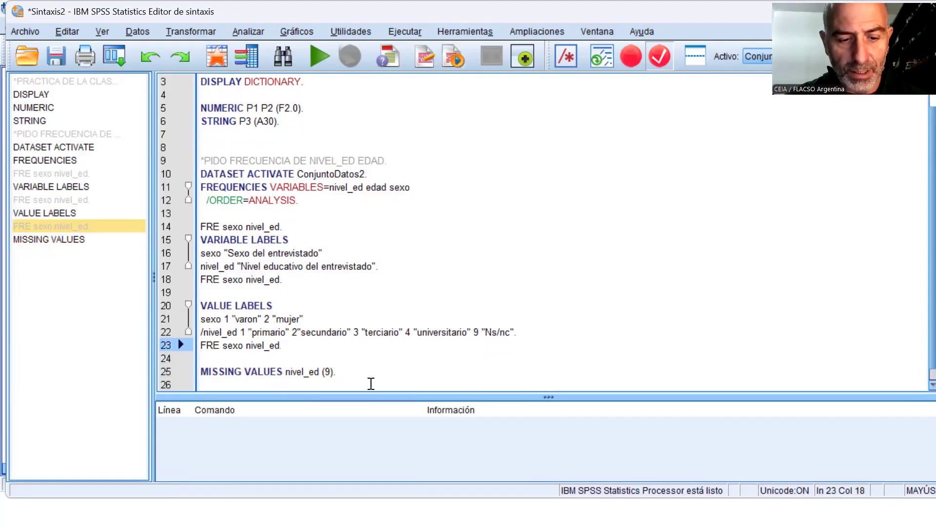
key("Home")
key("shift+Down")
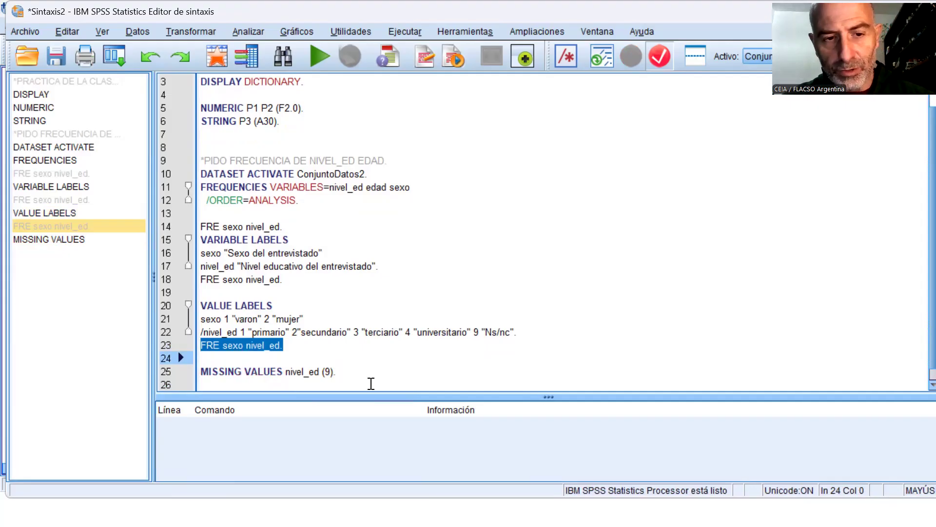
key("ctrl+c")
key("Down")
key("Down")
key("ctrl+v")
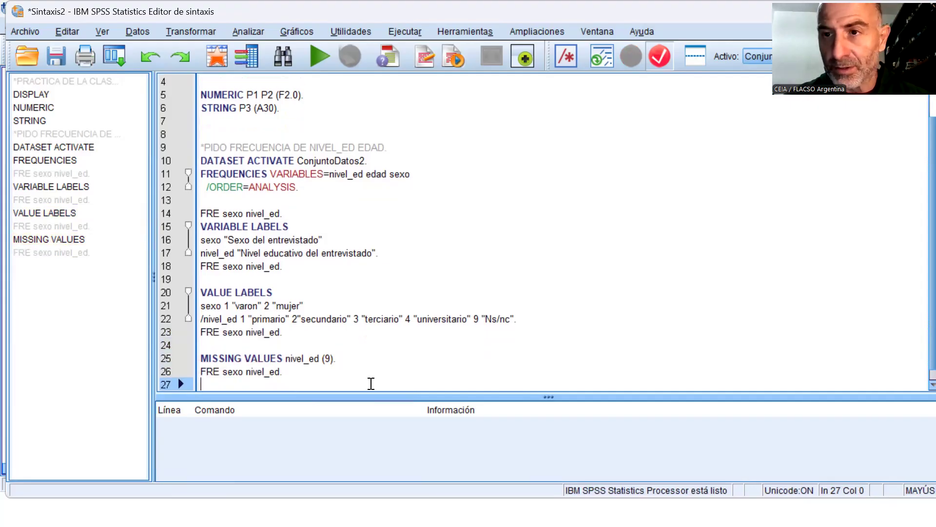
key("Return")
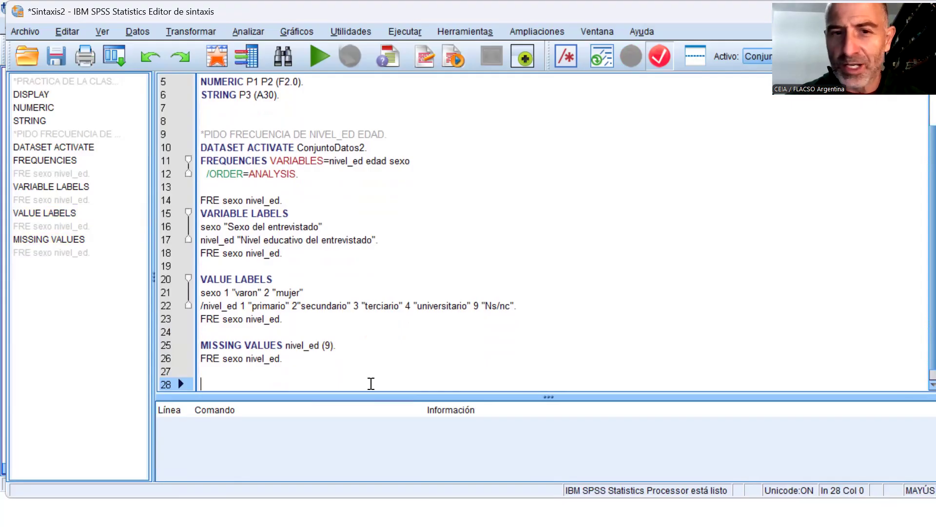
Run the MISSING VALUES command together with the FRE line below it
key("Up")
key("Up")
key("Up")
key("shift+Down")
key("shift+Down")
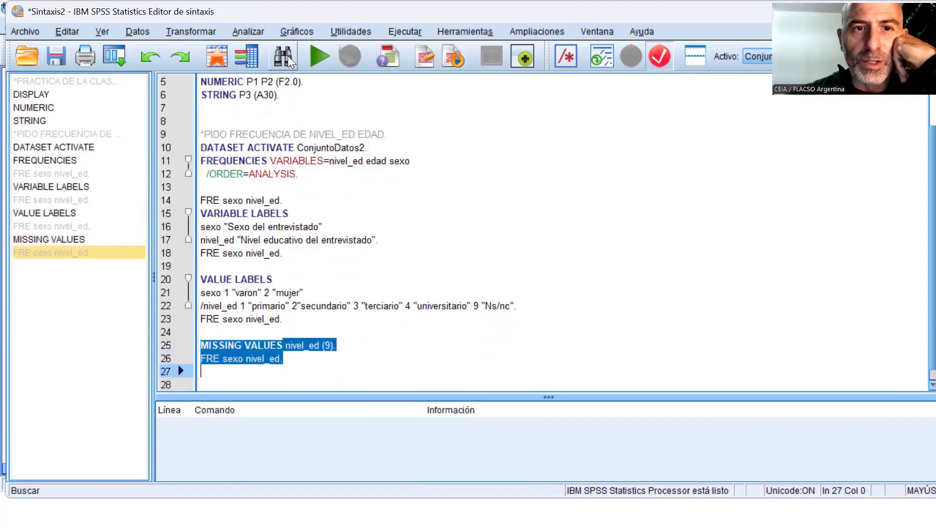
left_click(324, 64)
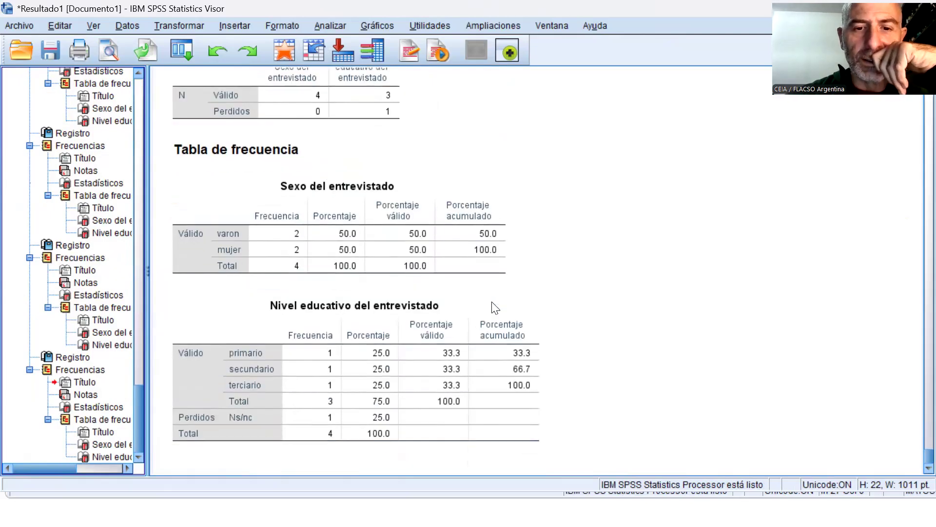
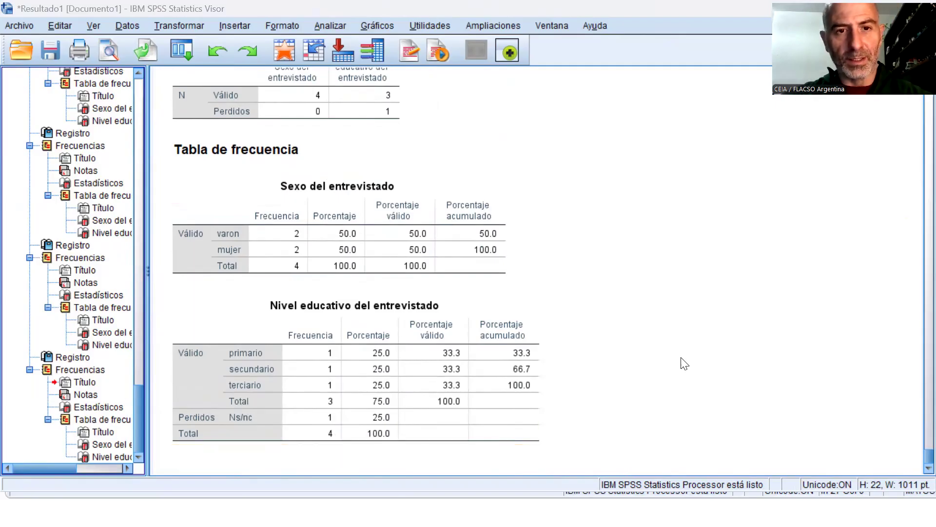
Switch from the output back to the syntax editor and start a new line below the last FRE command
key("alt+Tab")
key("alt+Tab")
key("alt+Tab")
key("alt+Tab")
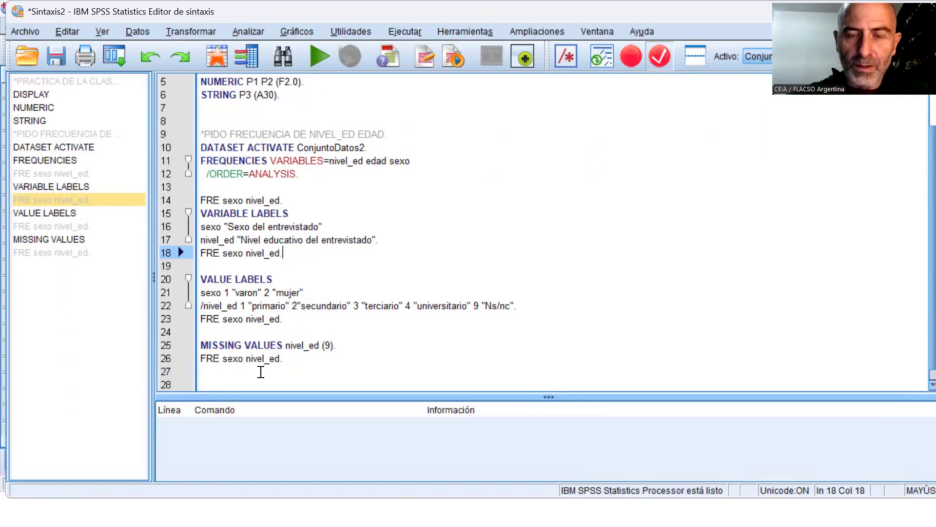
left_click(325, 370)
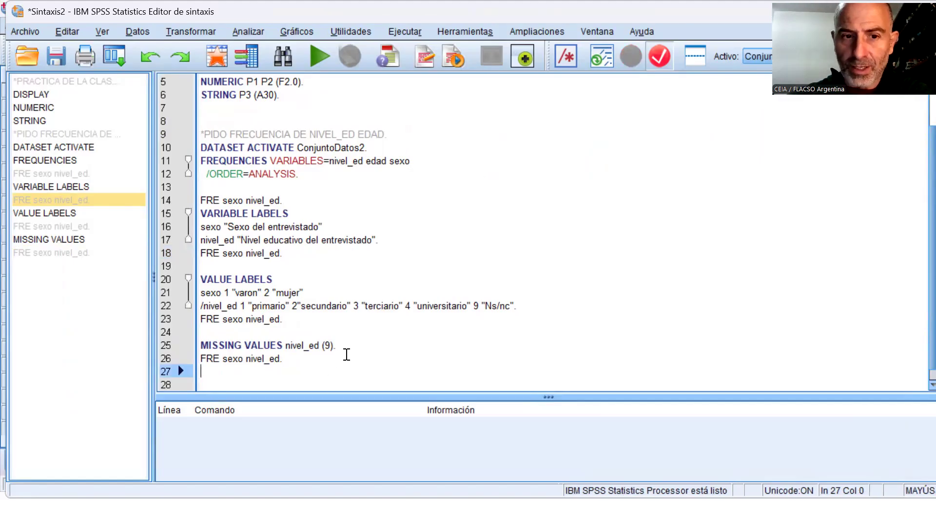
key("Return")
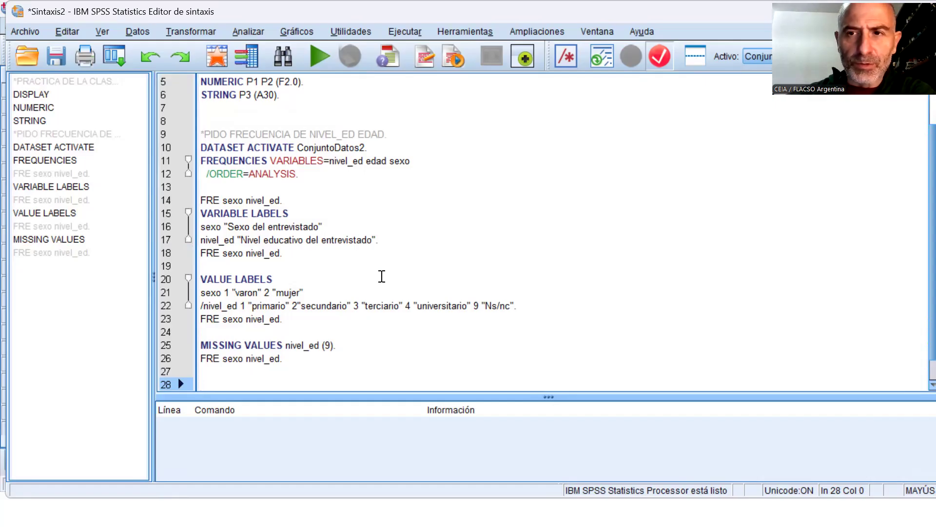
Paste the syntax for opening BasePersonas.sav, located on drive J: in Mi unidad\CursoSPSS\2026-04-27 Clase 2, instead of opening the file directly
left_click(20, 35)
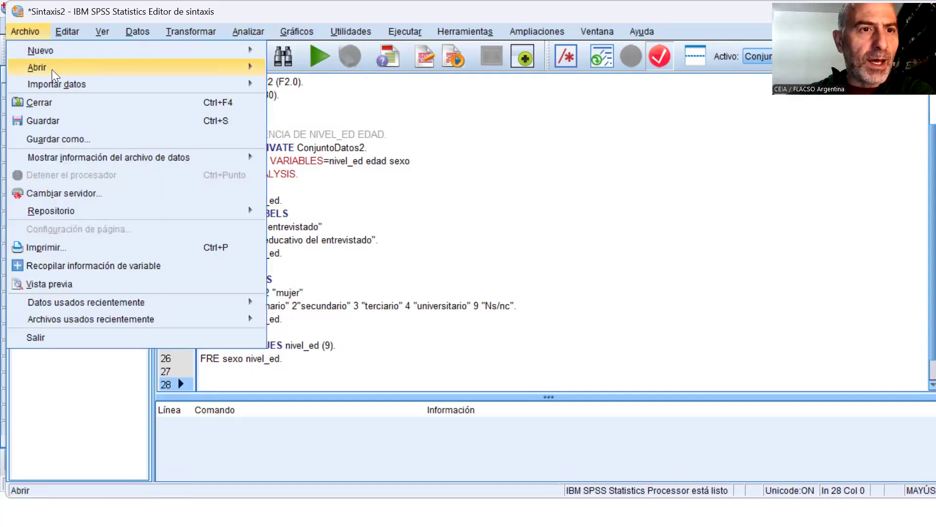
mouse_move(53, 74)
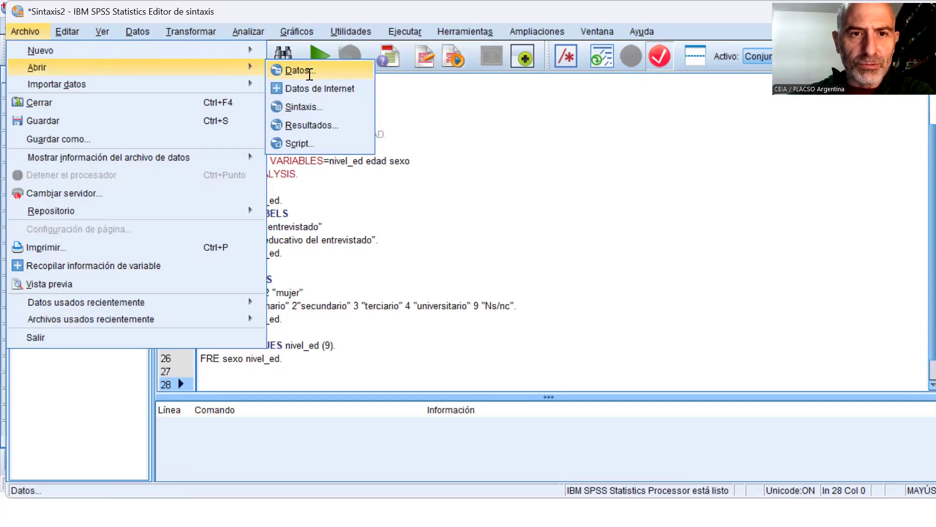
left_click(309, 74)
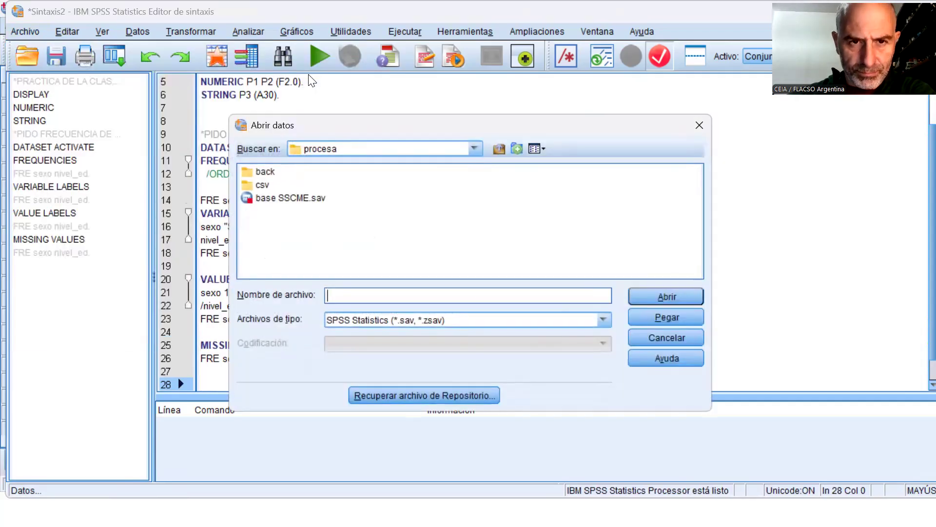
left_click(371, 149)
left_click(353, 155)
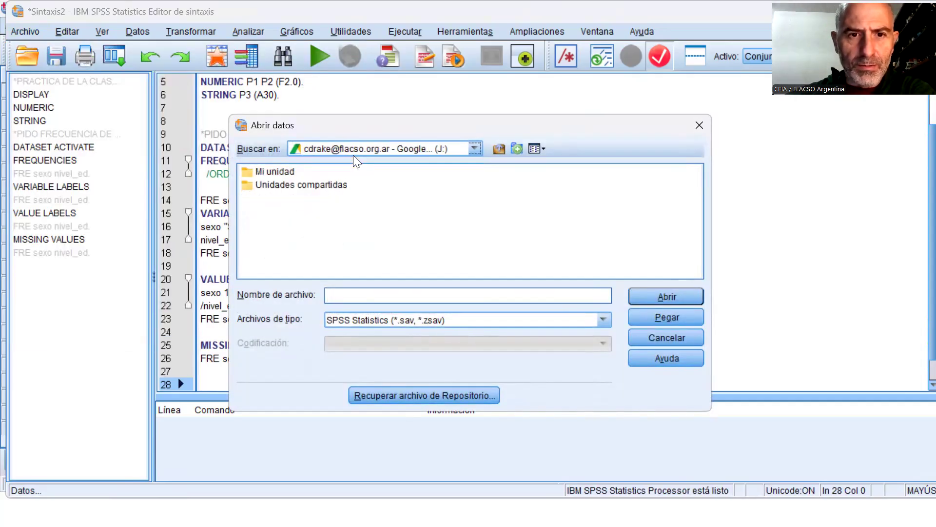
double_click(276, 171)
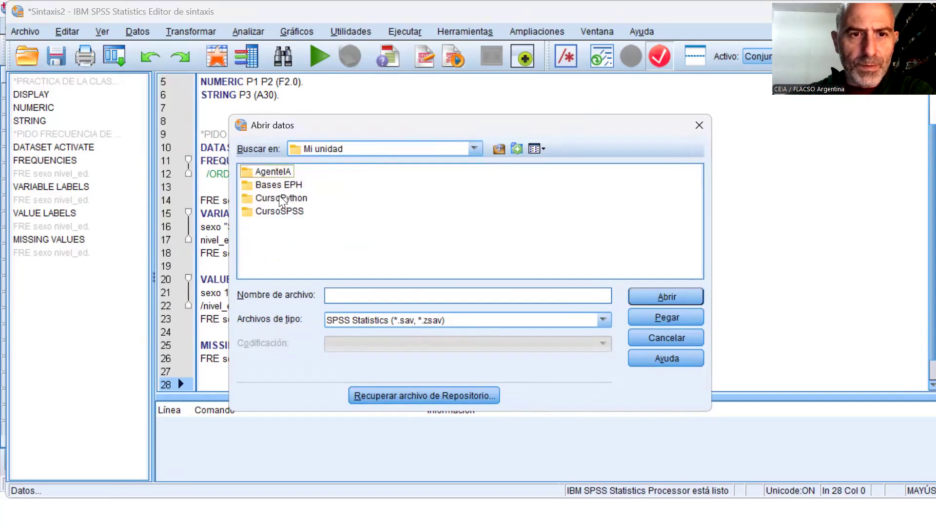
double_click(274, 211)
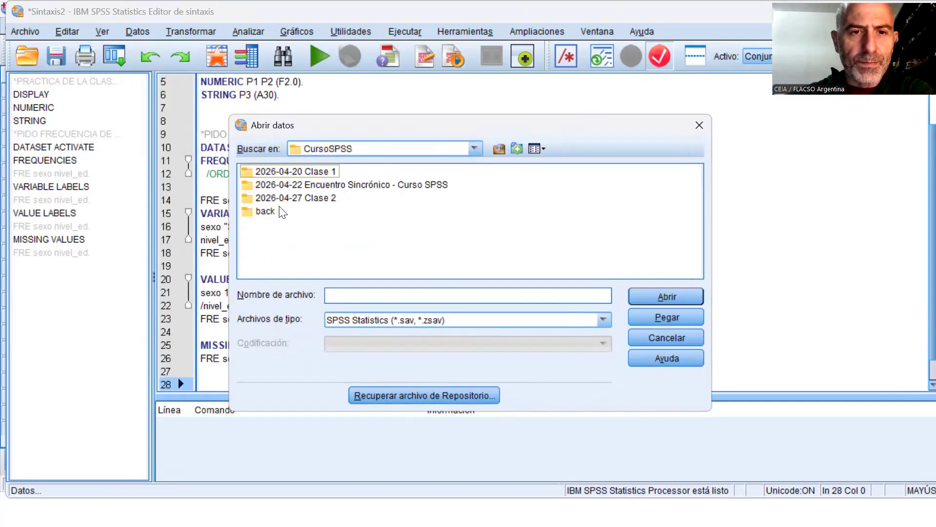
double_click(284, 198)
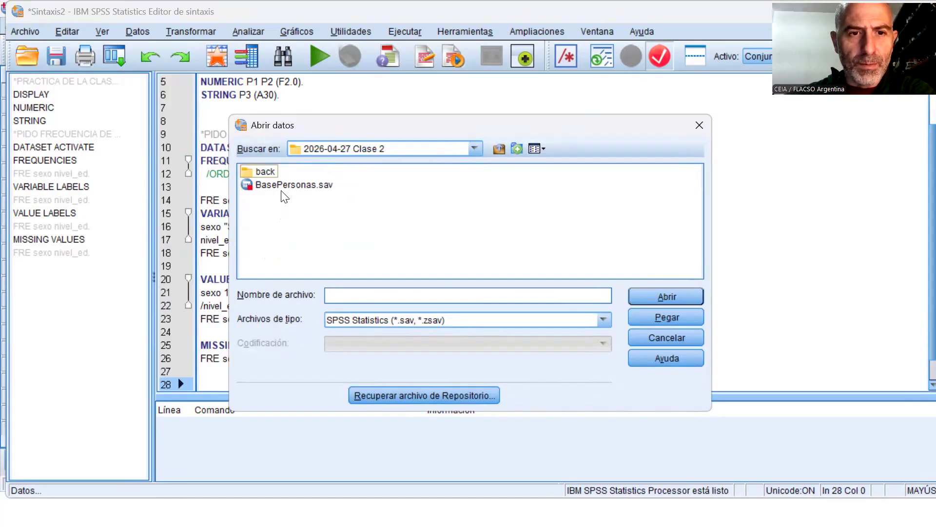
left_click(283, 188)
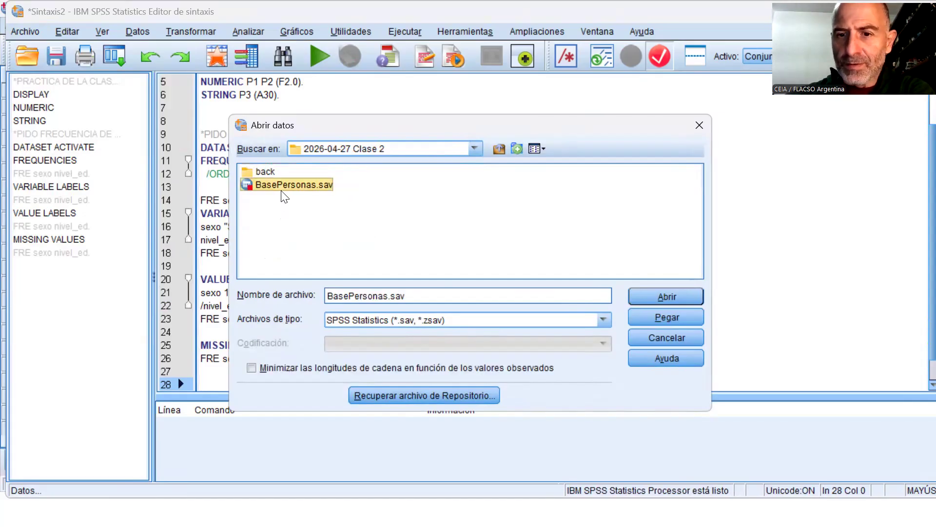
left_click(650, 319)
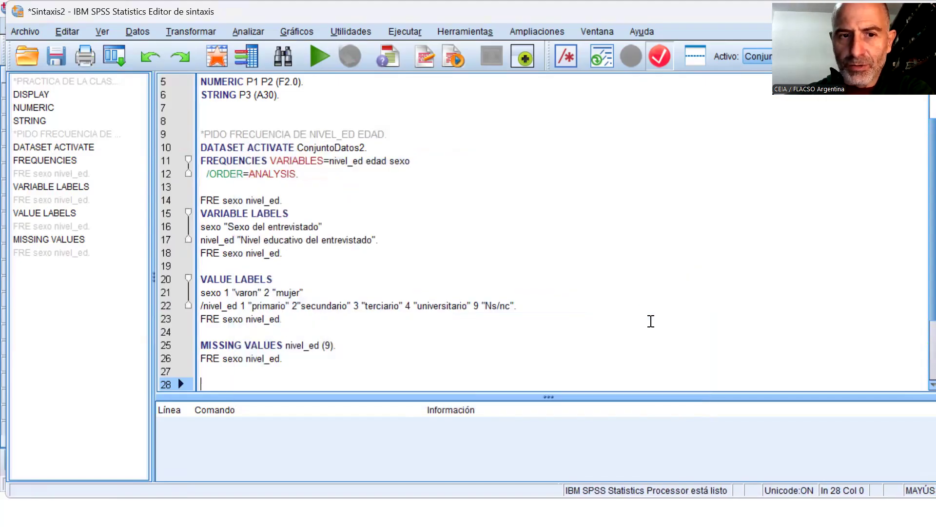
Delete two of the blank lines between the last FRE command and the pasted GET command
left_click(567, 369)
key("Down")
key("Down")
key("Down")
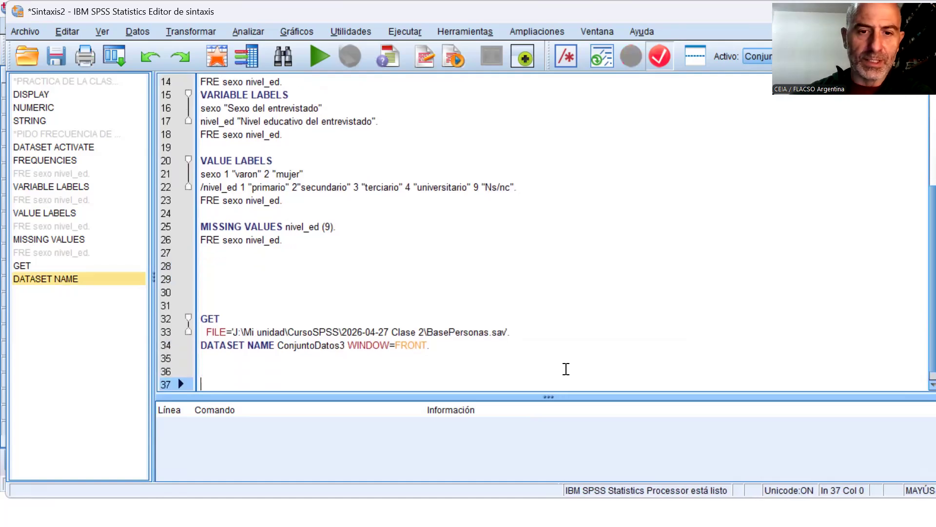
key("Up")
key("Up")
key("Up")
key("Up")
key("Up")
key("Up")
key("Up")
key("Up")
key("Up")
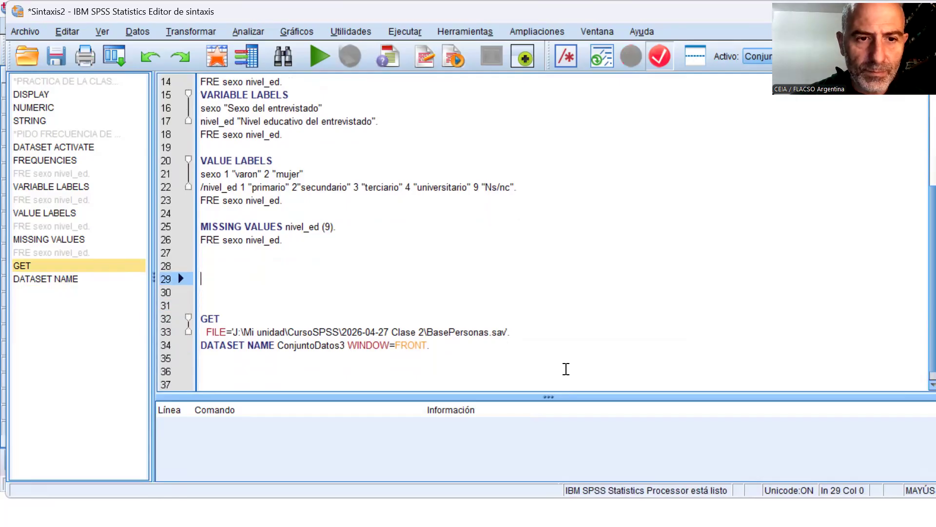
key("Delete")
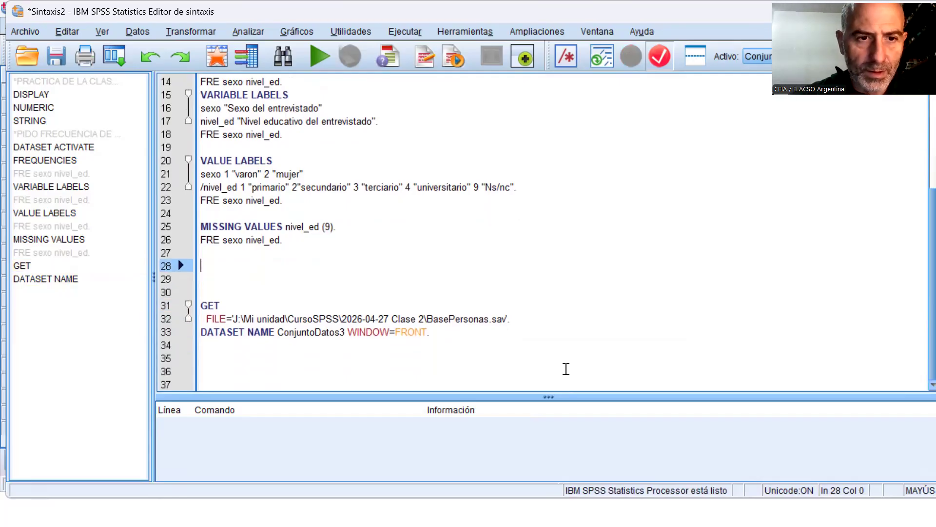
key("Delete")
Copy the GET FILE and DATASET NAME ConjuntoDatos3 lines and remove them from the end of the syntax
key("Down")
key("shift+Down")
key("shift+Down")
key("shift+Down")
key("shift+Down")
key("shift+Down")
key("ctrl+c")
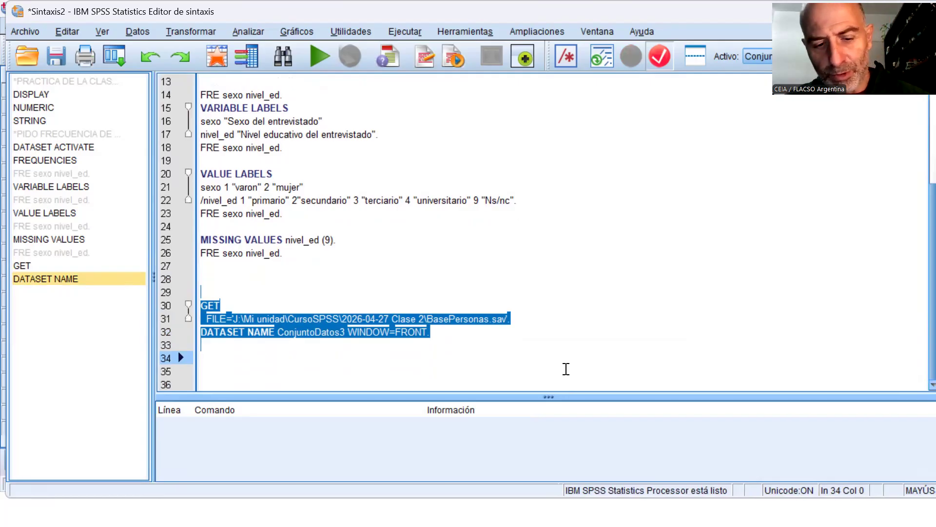
key("Delete")
Insert the copied GET and DATASET NAME commands below the opening comment, above DISPLAY DICTIONARY, and remove the extra blank line before GET
key("Up")
key("Up")
key("Up")
key("Up")
key("Up")
key("Up")
key("Up")
key("Up")
key("Up")
key("Up")
key("Up")
key("Up")
key("Up")
key("Up")
key("Up")
key("Up")
key("Up")
key("Up")
key("Up")
key("Up")
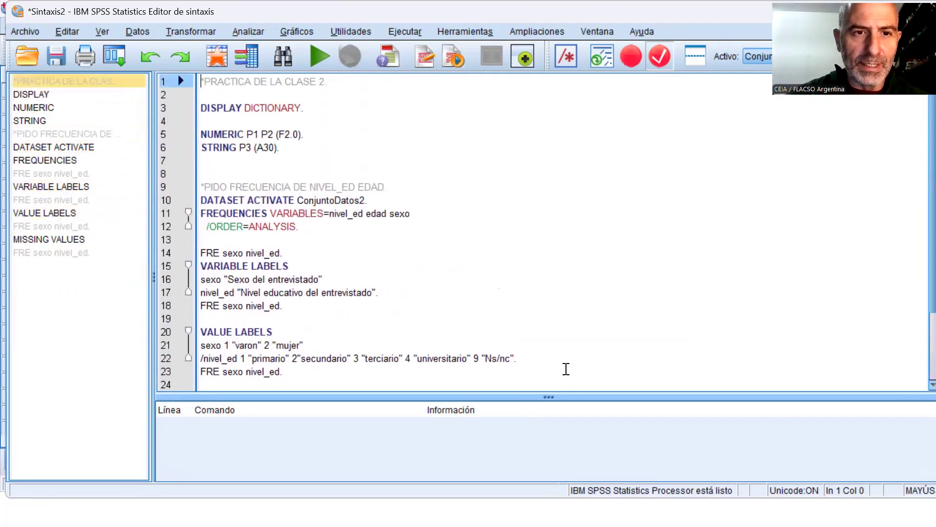
key("Down")
key("Return")
key("Return")
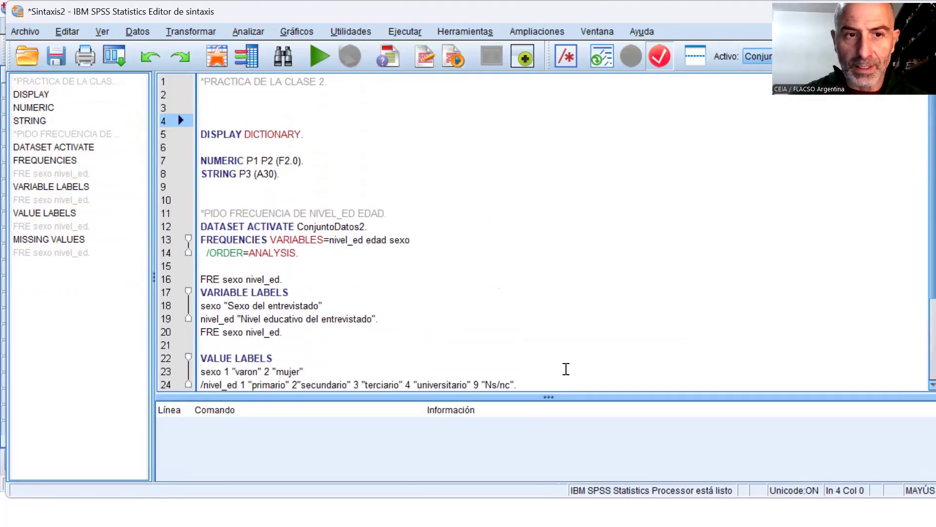
key("Up")
key("ctrl+v")
key("Up")
key("Up")
key("Up")
key("Up")
key("Up")
key("Up")
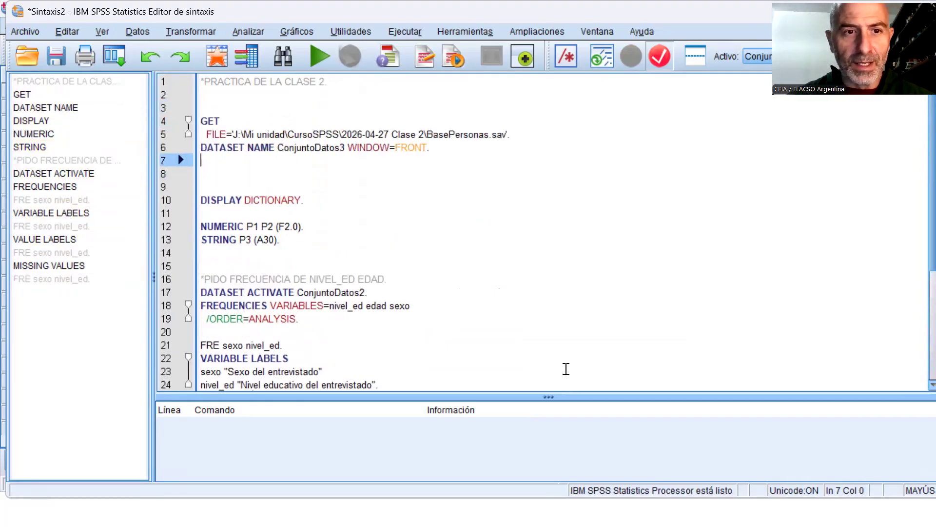
key("Delete")
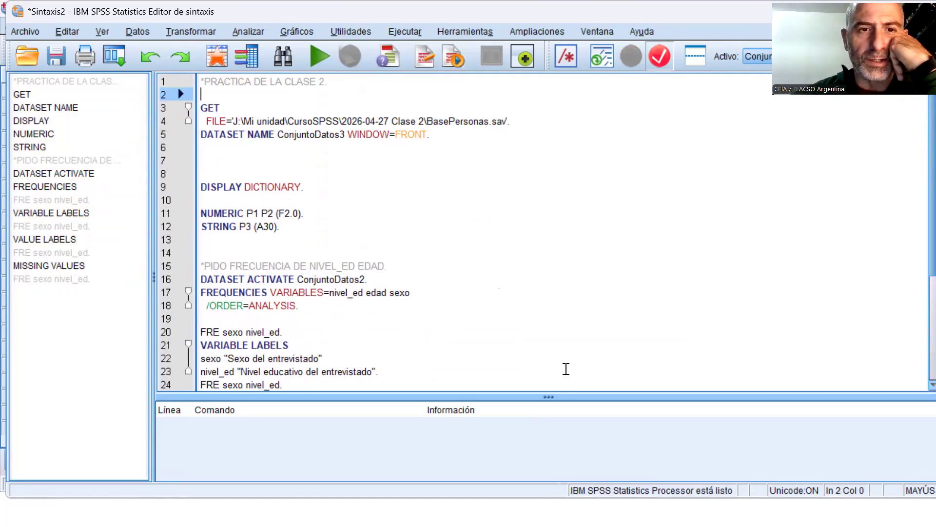
Examine the GET command and go through its FILE path from the drive and folders to the data file name
key("Down")
key("Down")
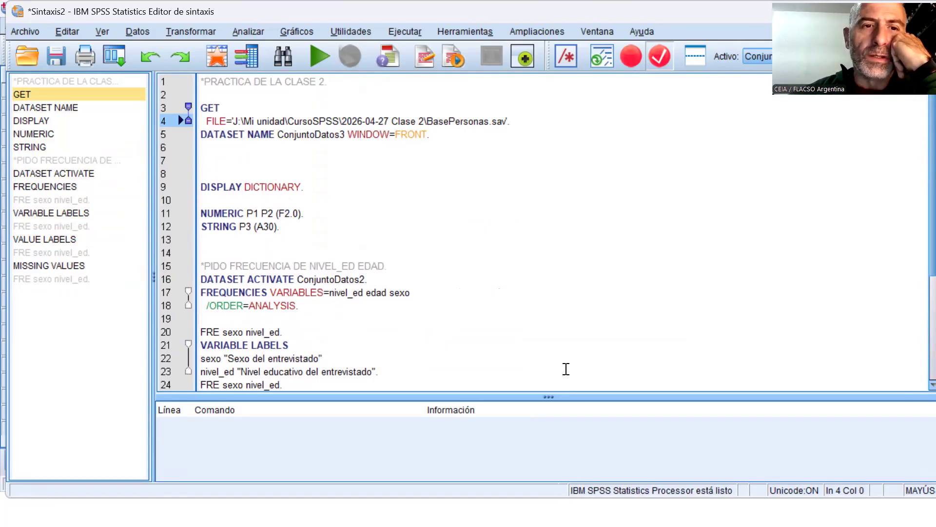
key("Up")
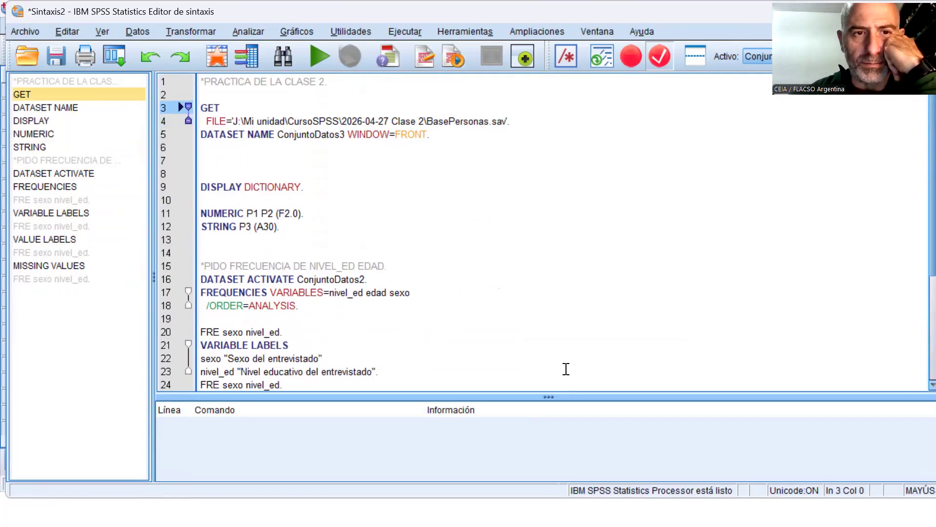
key("Right")
key("Down")
key("Right")
key("Right")
key("Right")
key("Right")
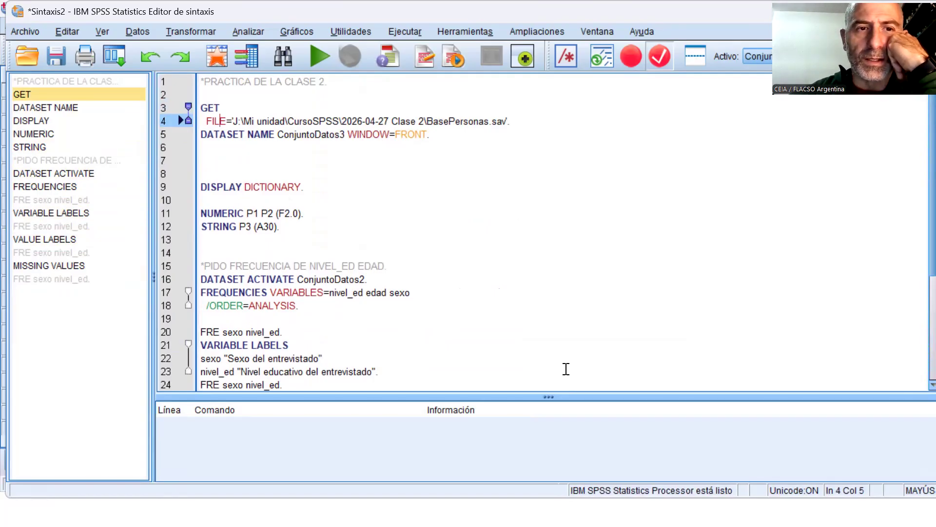
key("Right")
key("Right")
key("Right")
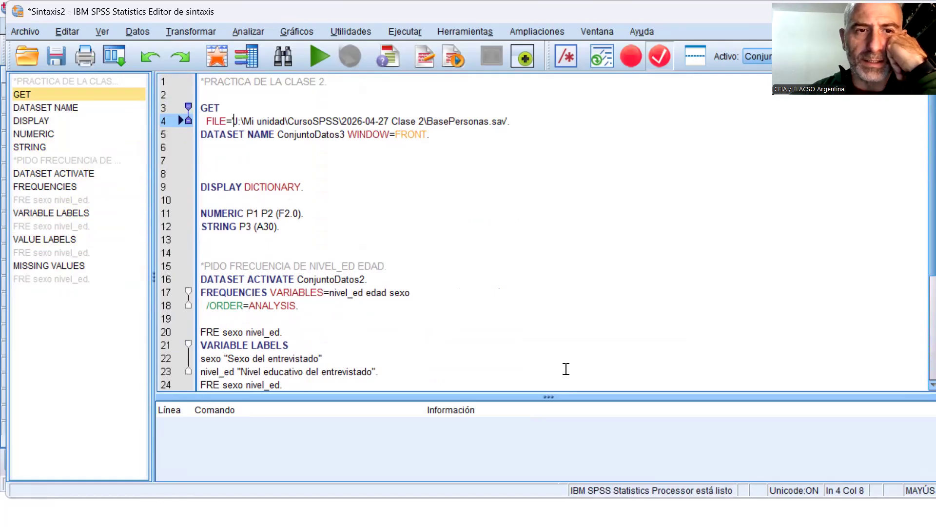
key("Right")
key("Right")
key("Right")
key("Right")
key("Right")
key("Right")
key("Right")
key("Right")
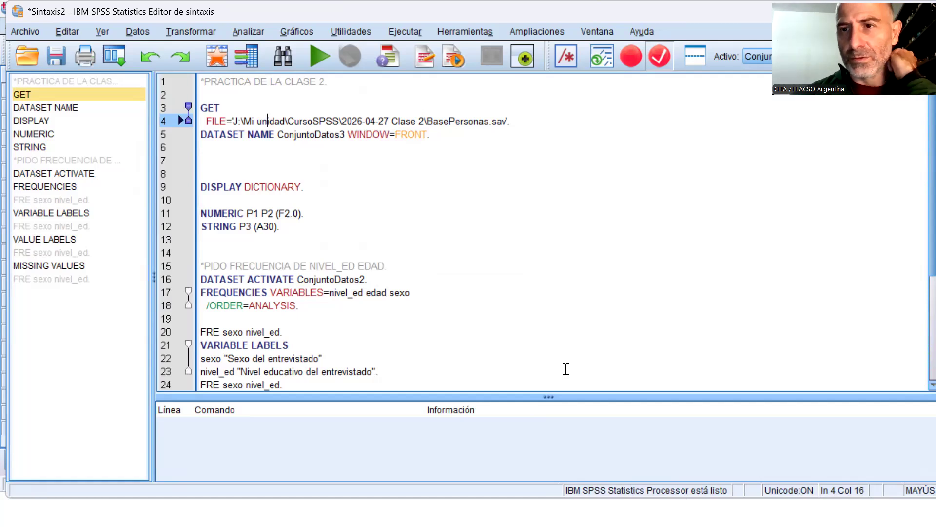
key("Right")
key("Right")
key("Right")
key("Right")
key("Right")
key("Right")
key("Right")
key("Right")
key("Right")
key("Right")
key("Right")
key("Right")
key("Right")
key("Right")
key("Right")
key("Right")
key("Right")
key("Right")
key("Right")
key("Right")
key("Right")
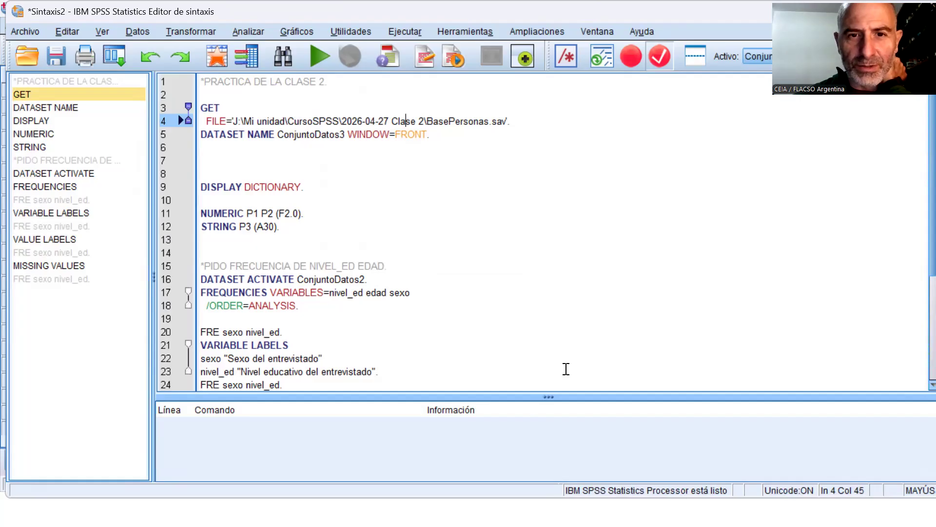
key("Right")
key("Right")
key("Right")
key("Right")
key("Right")
key("Right")
key("Right")
key("Left")
key("Left")
key("Left")
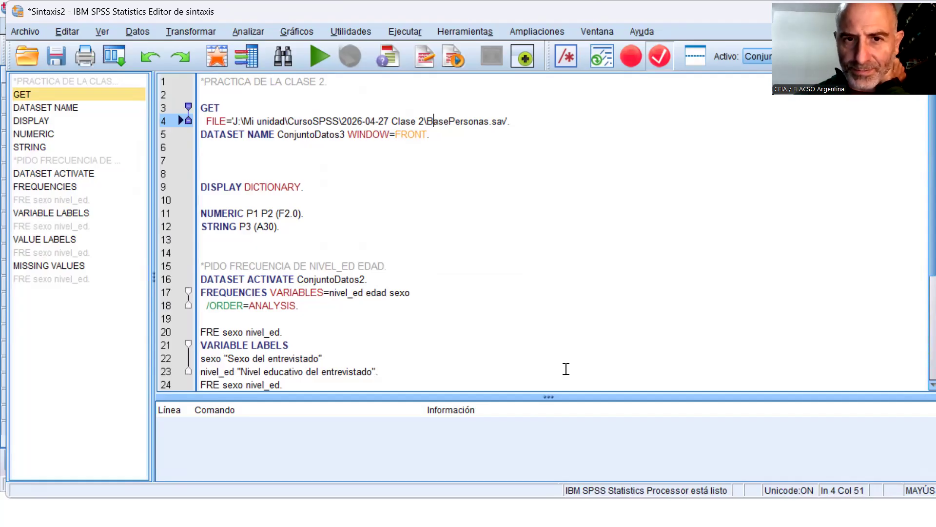
key("Right")
key("Right")
key("Right")
key("Right")
key("Right")
key("Right")
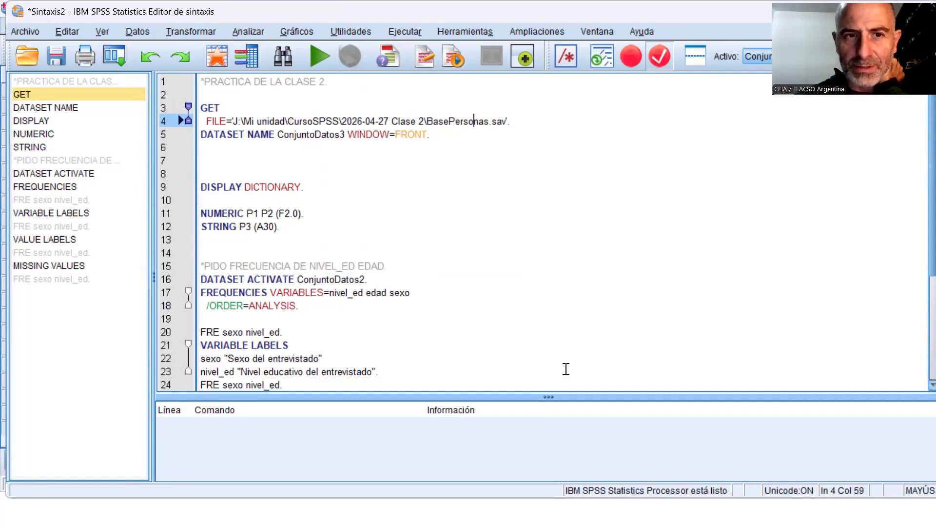
Examine the DATASET NAME line and compare it with the GET command above it
key("Down")
key("Left")
key("Left")
key("Left")
key("Left")
key("Left")
key("Left")
key("Left")
key("Left")
key("Left")
key("Left")
key("Left")
key("Left")
key("Left")
key("Left")
key("Left")
key("Left")
key("Left")
key("Left")
key("Left")
key("Left")
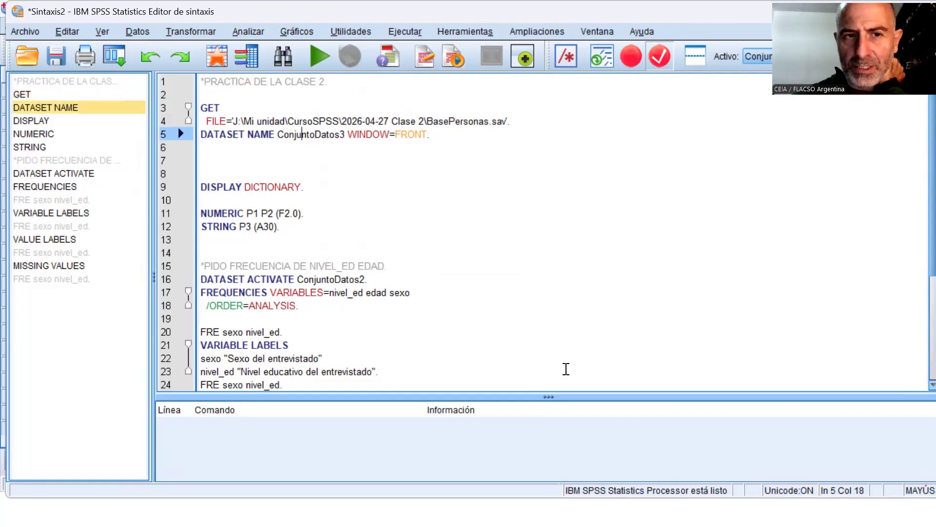
key("Up")
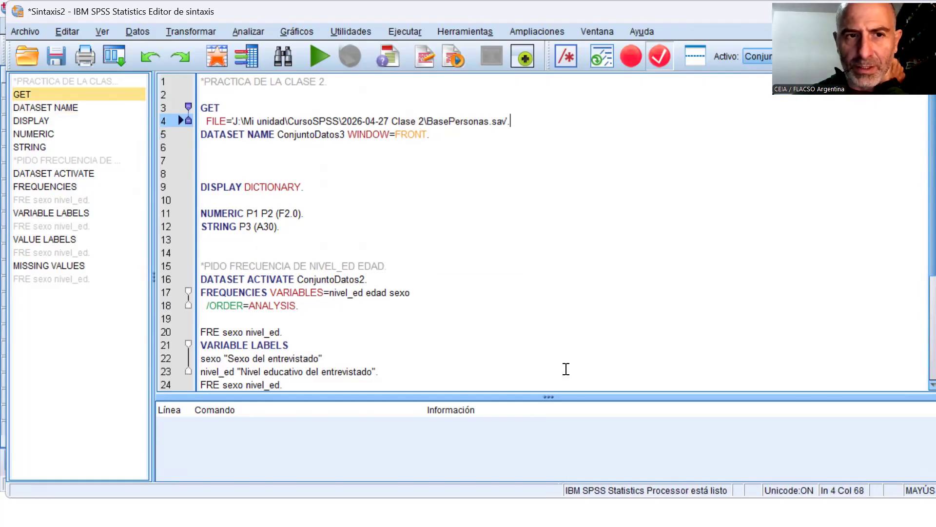
key("Down")
key("Right")
key("Right")
key("Right")
key("Right")
key("Right")
key("Right")
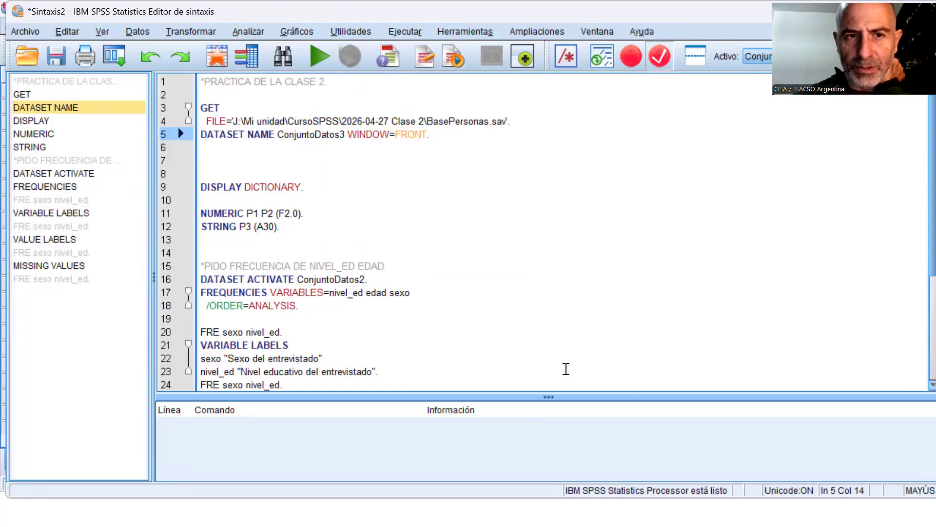
key("Up")
key("Up")
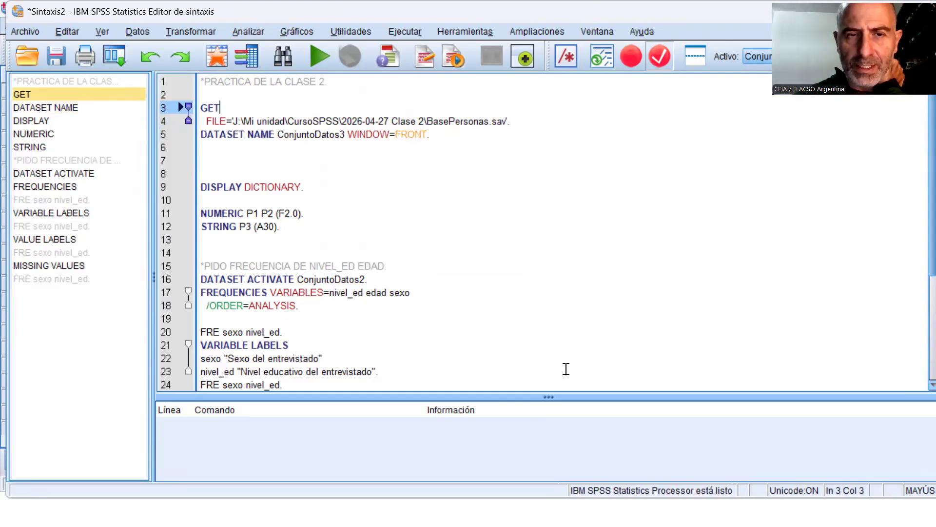
key("Left")
key("Left")
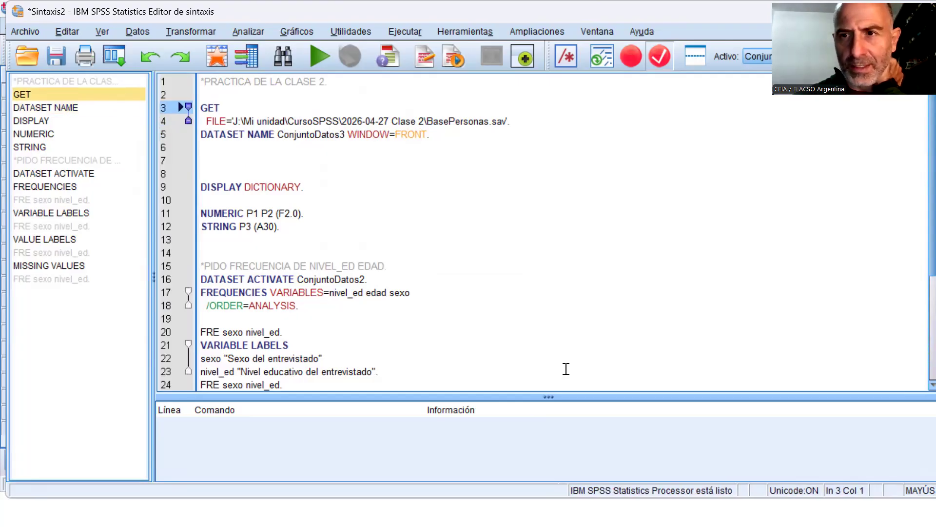
key("Down")
key("Down")
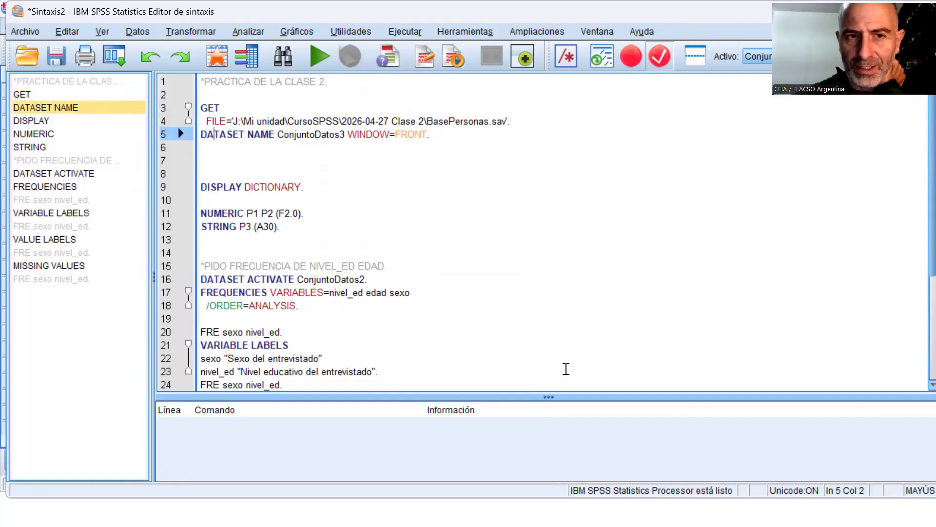
Examine the dataset name ConjuntoDatos3 in the DATASET NAME line and relate it to the FILE path of the GET command
key("Right")
key("Right")
key("Right")
key("Right")
key("Right")
key("Right")
key("Right")
key("Right")
key("Right")
key("Right")
key("Right")
key("Right")
key("Right")
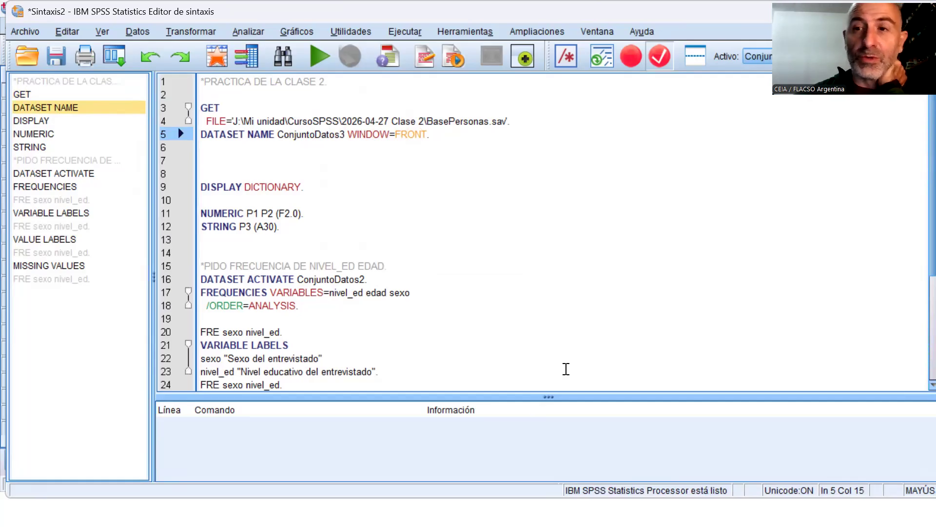
key("Down")
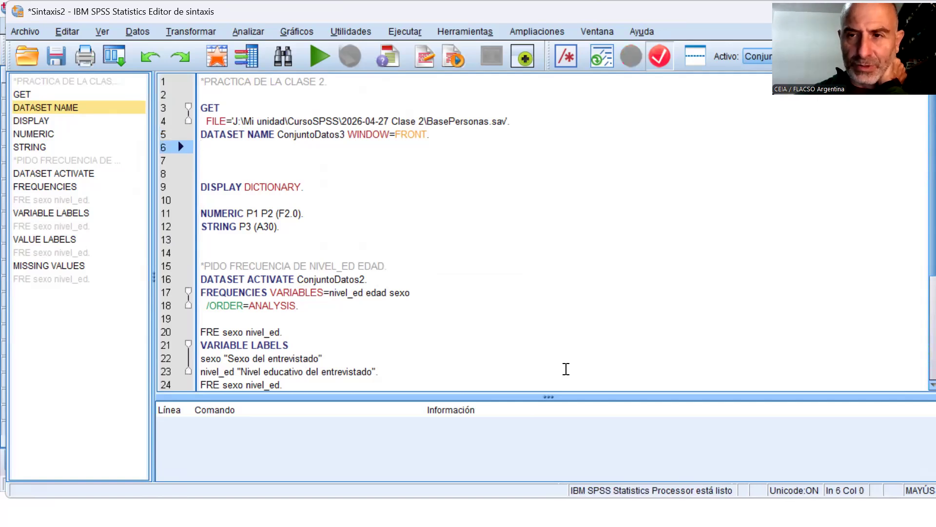
key("Up")
key("Up")
key("Down")
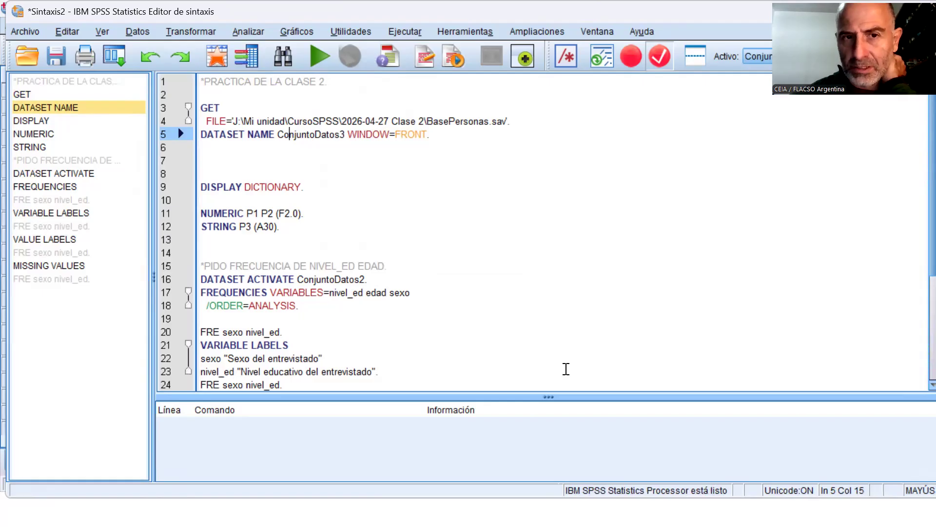
key("Left")
key("Left")
key("Left")
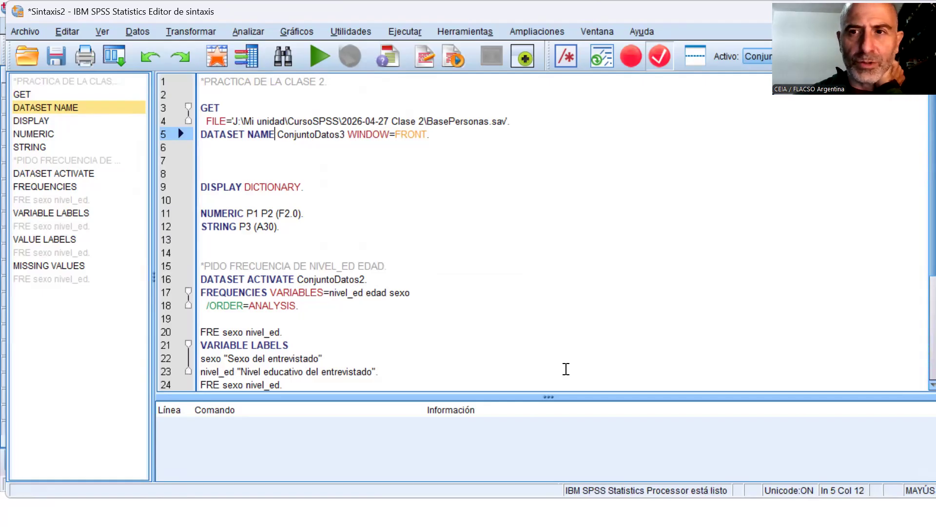
key("Up")
key("Up")
key("Up")
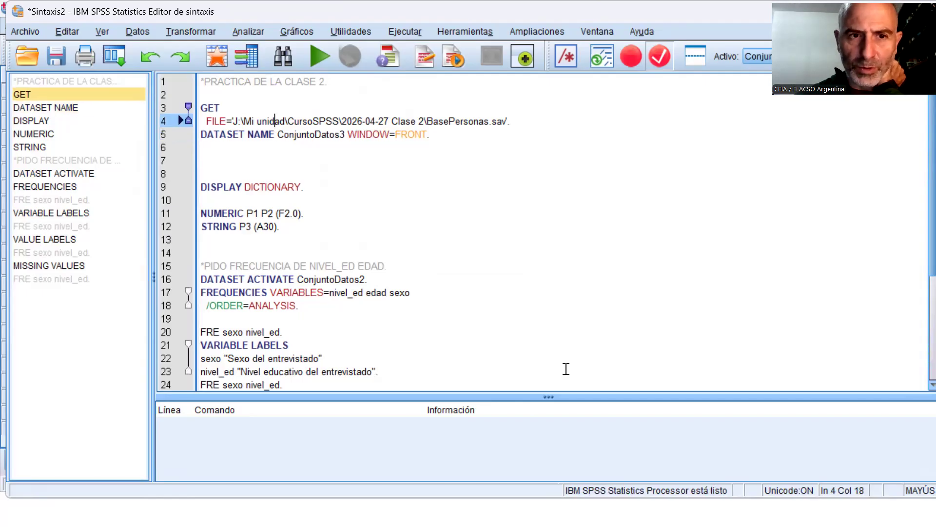
key("Down")
key("Down")
key("Down")
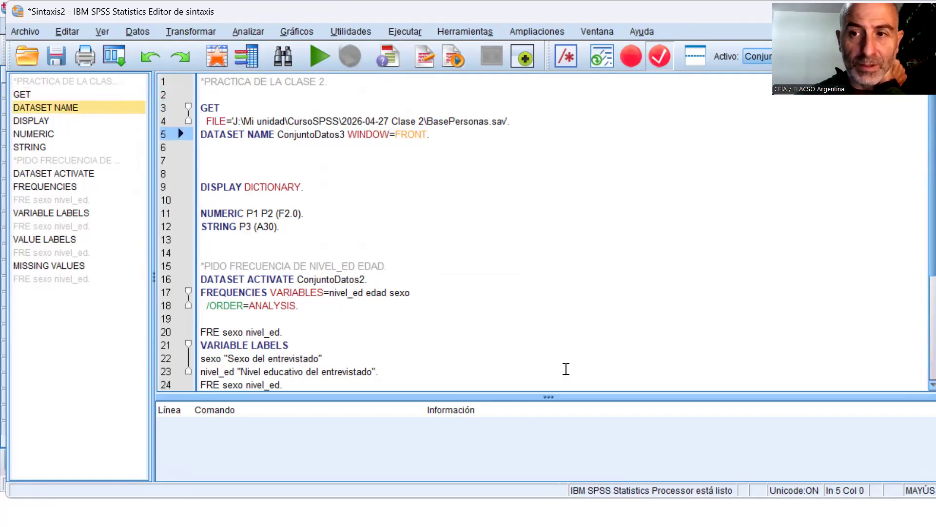
key("Down")
key("Left")
key("Left")
key("Left")
key("Left")
key("Left")
key("Left")
key("Left")
key("Left")
key("Left")
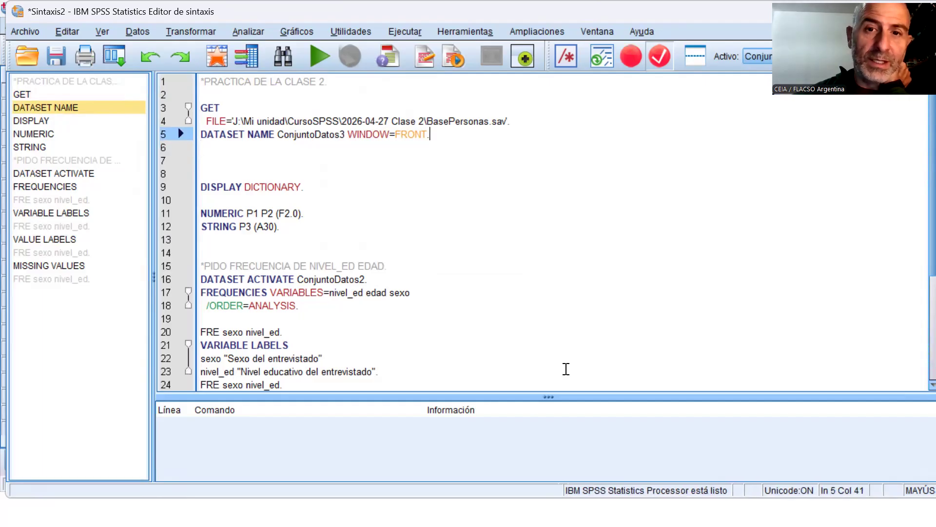
Insert ENERO before the sav extension of the BasePersonas file name in the GET command's path
key("Up")
key("Right")
key("Right")
key("Right")
key("Right")
key("Right")
key("Right")
key("Right")
key("Right")
key("Right")
key("Right")
key("Right")
key("Right")
key("Right")
key("Right")
key("Right")
key("Right")
key("Right")
key("Right")
key("Right")
key("Right")
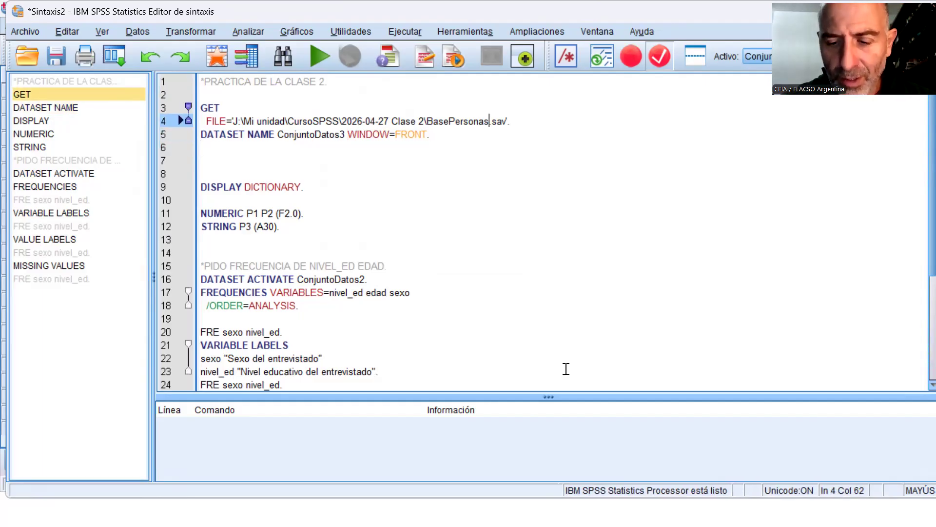
key("Right")
type("ENERO")
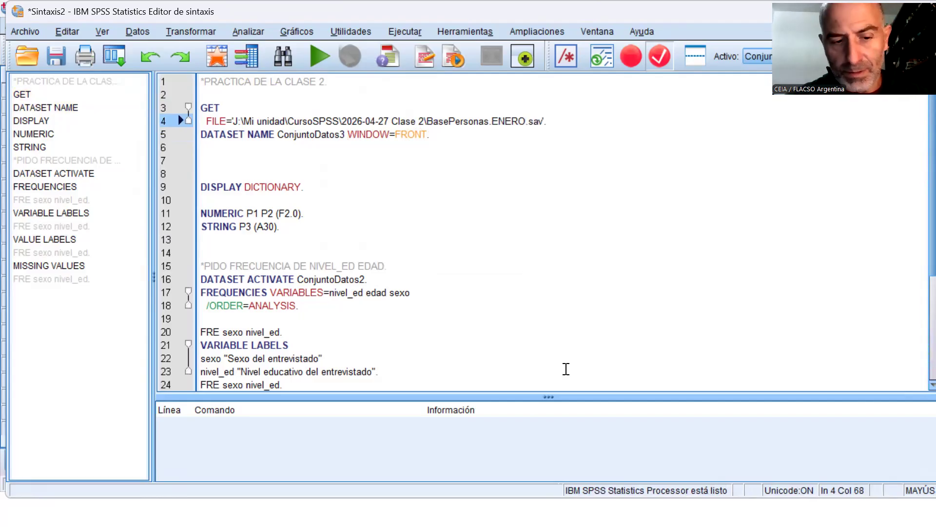
Replace the ENERO addition in the GET command's file name with the suffix -febrero
key("Caps_Lock")
key("BackSpace")
key("BackSpace")
key("BackSpace")
key("BackSpace")
key("BackSpace")
key("BackSpace")
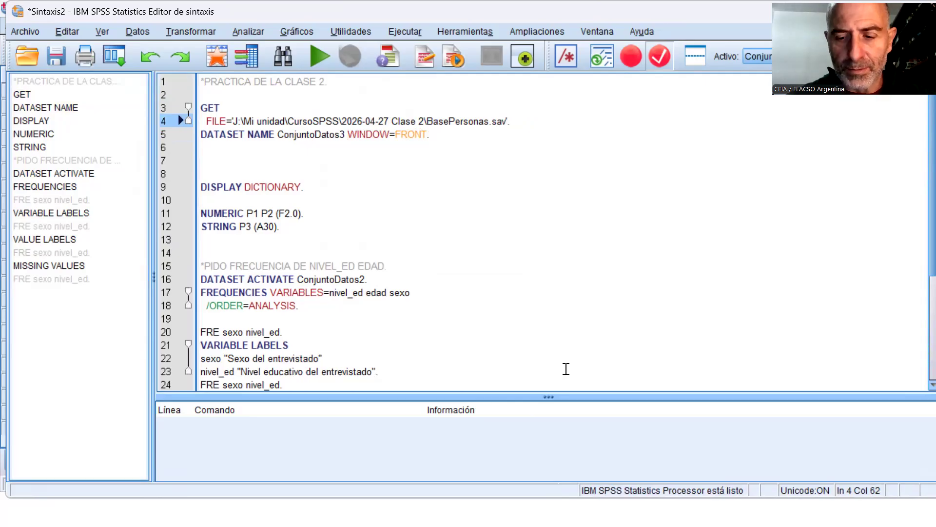
type("-febrero")
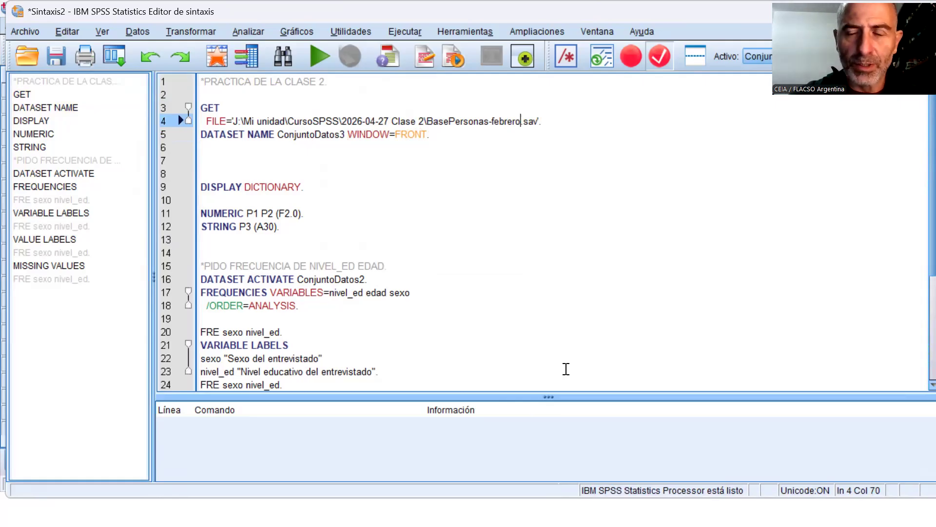
Delete the -febrero suffix from the file name in the GET command so it reads BasePersonas.sav
key("BackSpace")
key("BackSpace")
key("BackSpace")
key("BackSpace")
key("BackSpace")
key("BackSpace")
key("BackSpace")
key("BackSpace")
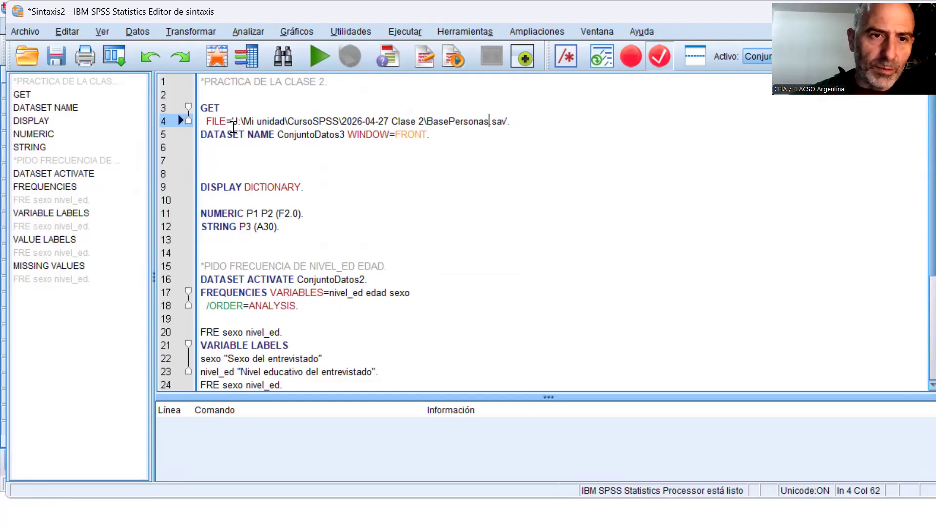
Run only the GET and DATASET NAME commands, and check the opened BasePersonas.sav in both the data and variable views
left_click_drag(205, 106, 460, 145)
left_click(319, 56)
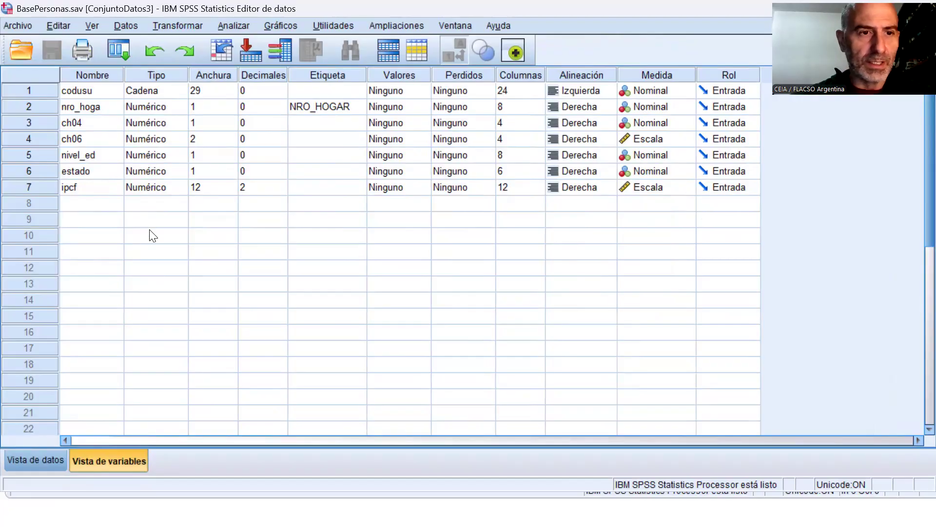
left_click(78, 459)
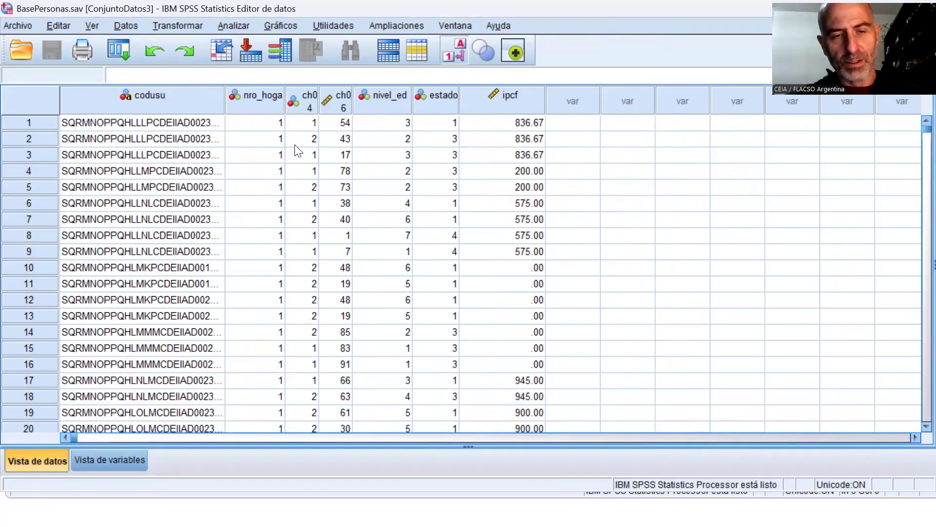
left_click(115, 468)
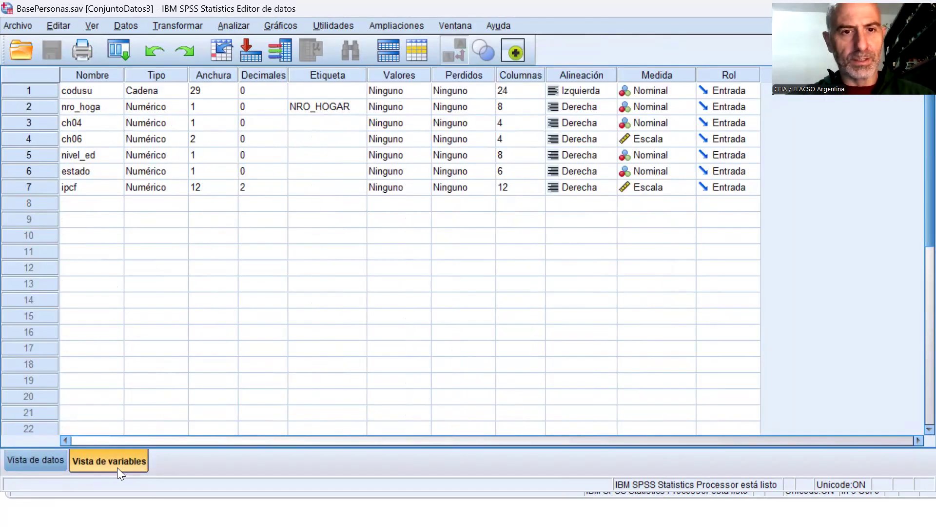
left_click(66, 463)
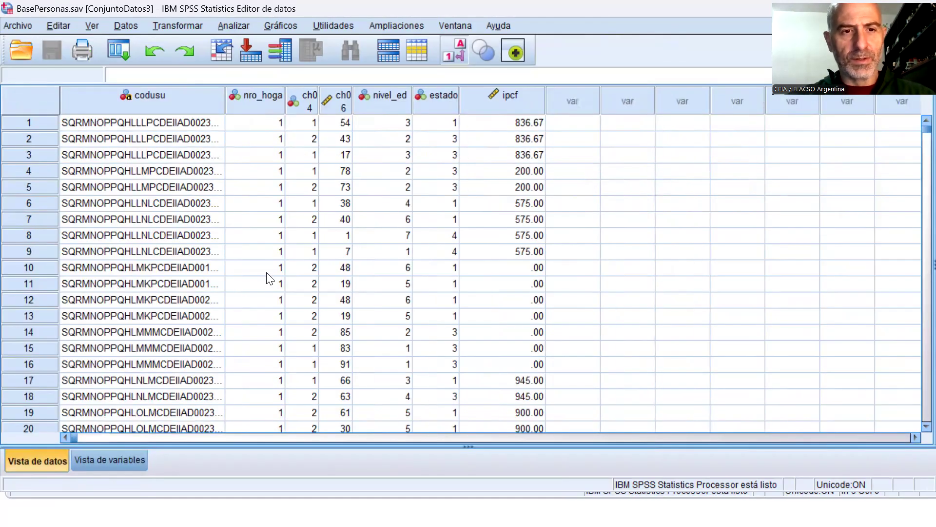
Return to the syntax and run the DISPLAY DICTIONARY command on the opened dataset
key("alt+Tab")
key("alt+Tab")
key("alt+Tab")
left_click(343, 174)
left_click(271, 187)
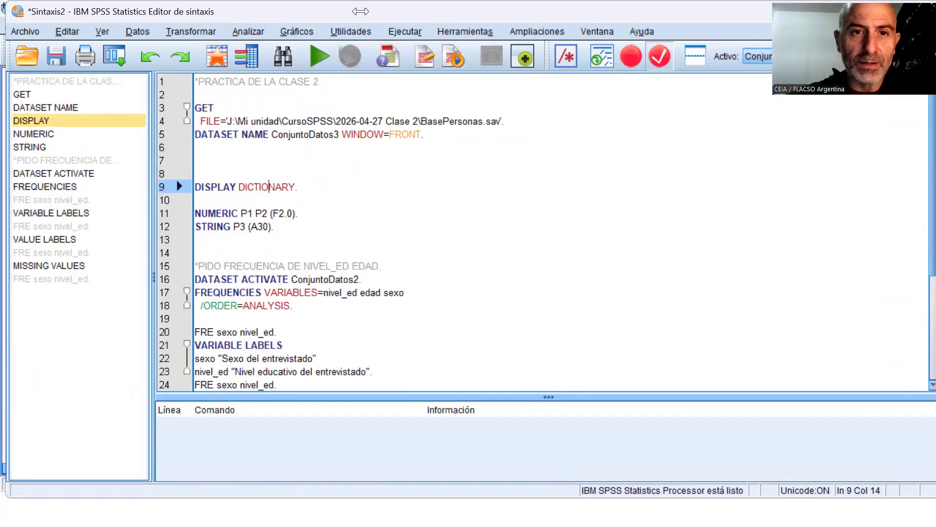
left_click(320, 57)
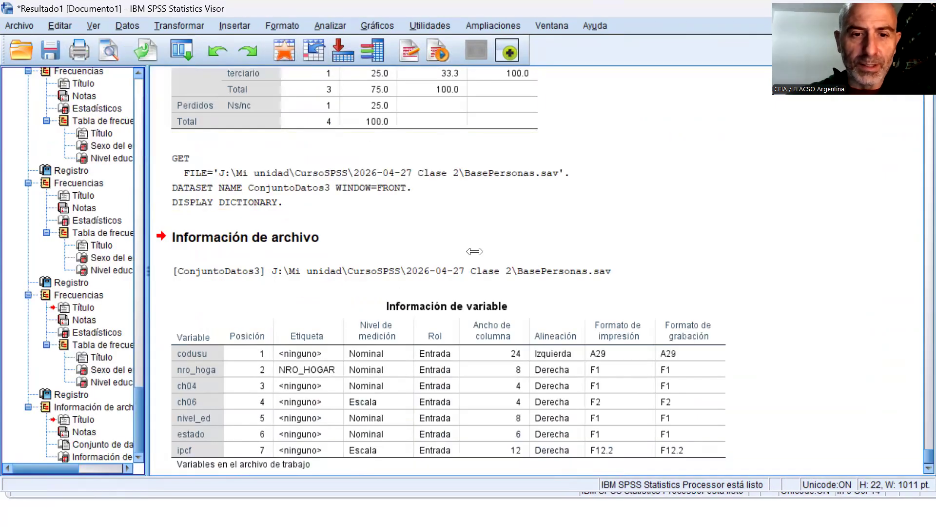
left_click(479, 324)
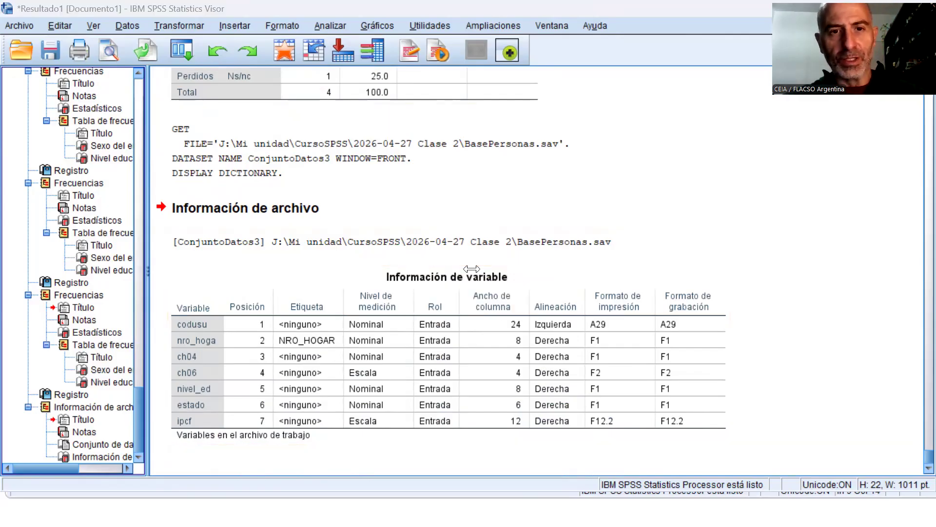
Return to the syntax and examine the DATASET ACTIVATE ConjuntoDatos2 line and the commands below it, ending on an empty line after them
key("alt+Tab")
key("alt+Tab")
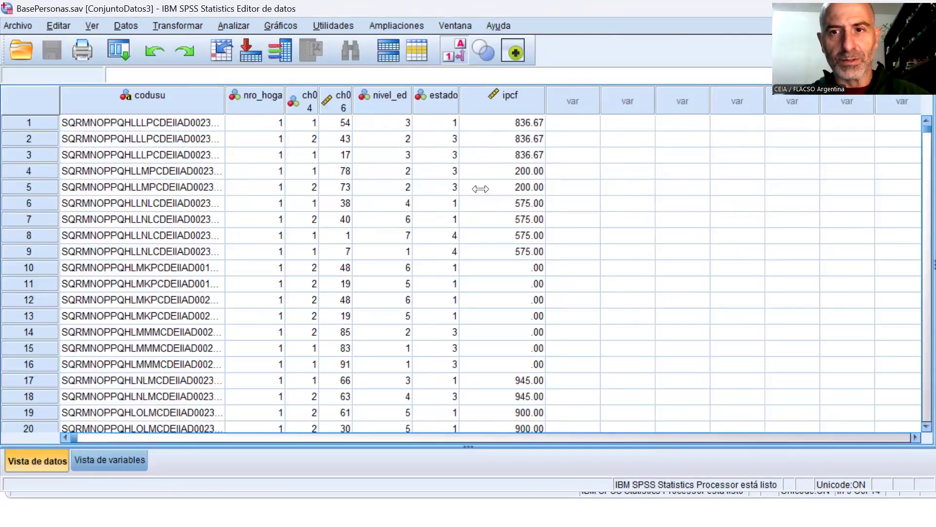
key("alt+Tab")
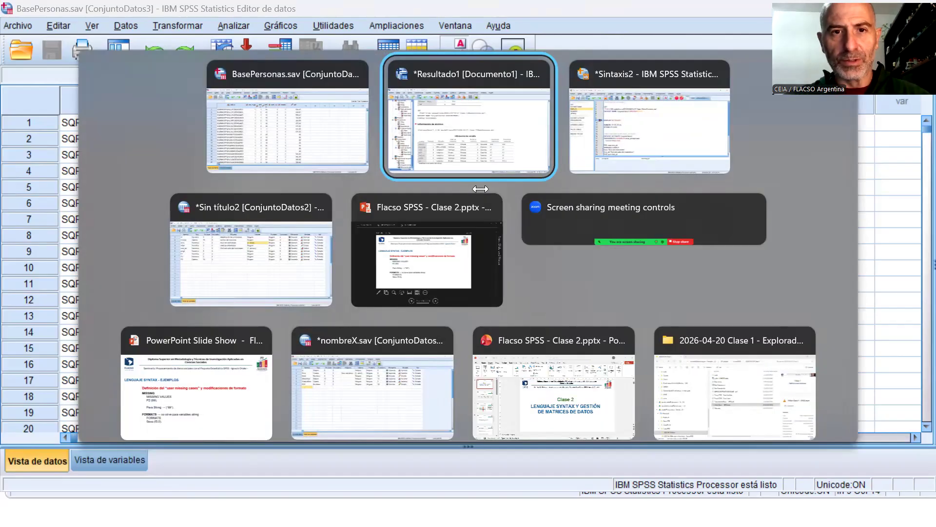
left_click(660, 125)
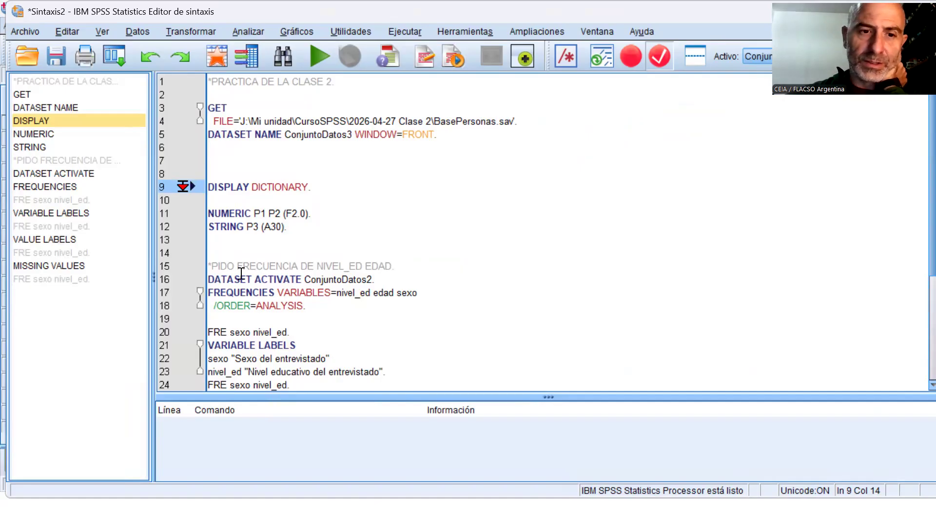
left_click_drag(213, 279, 379, 284)
left_click(395, 284)
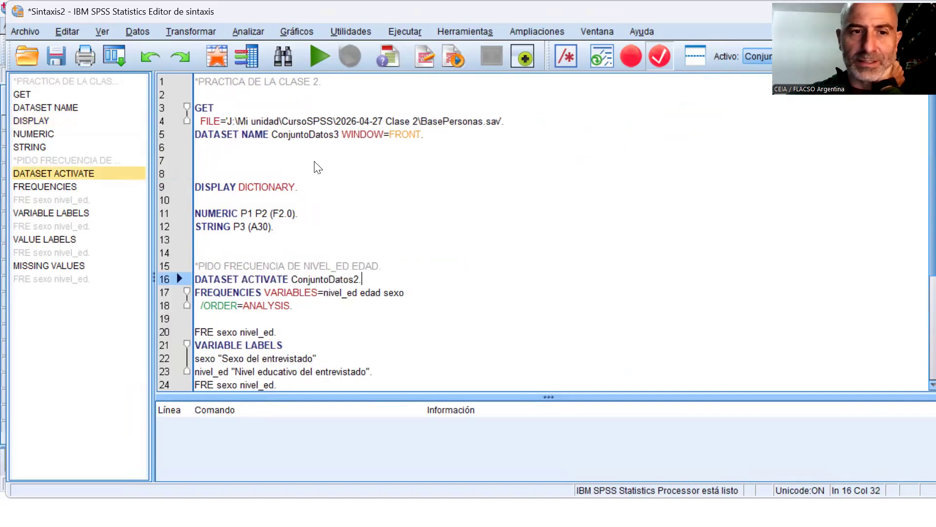
scroll(317, 167, "down", 4)
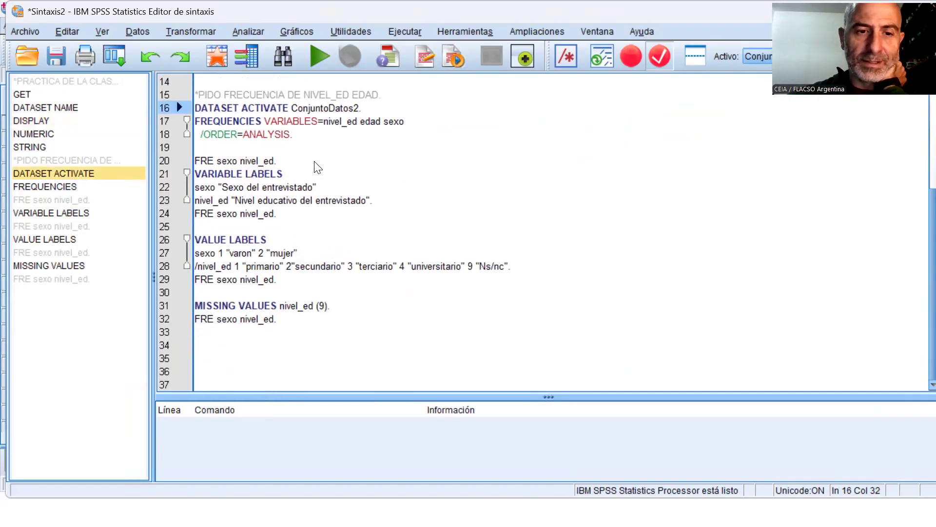
left_click(289, 346)
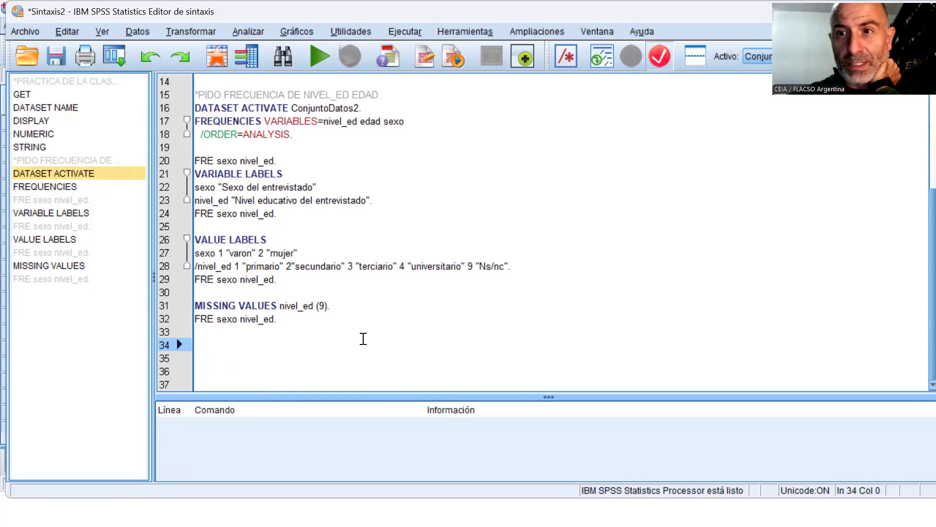
left_click(21, 29)
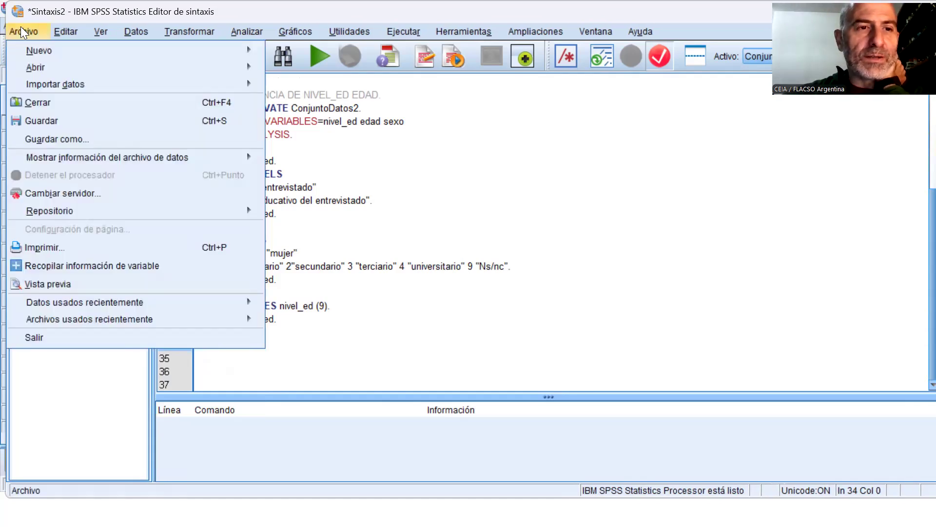
left_click(69, 138)
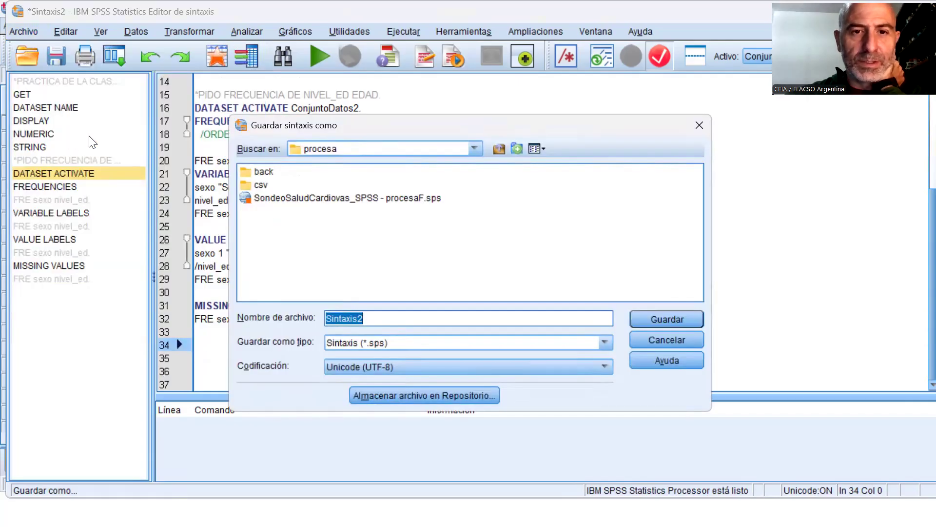
left_click(499, 147)
left_click(500, 148)
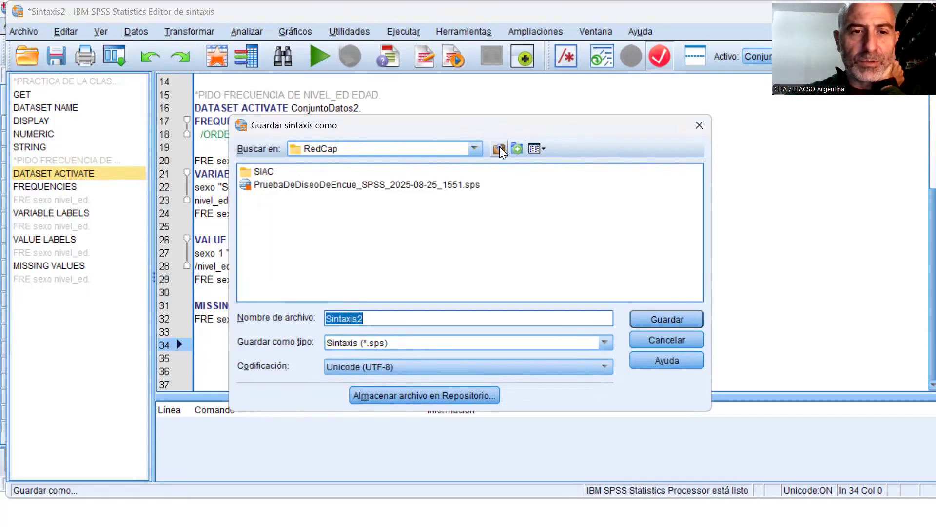
left_click(381, 150)
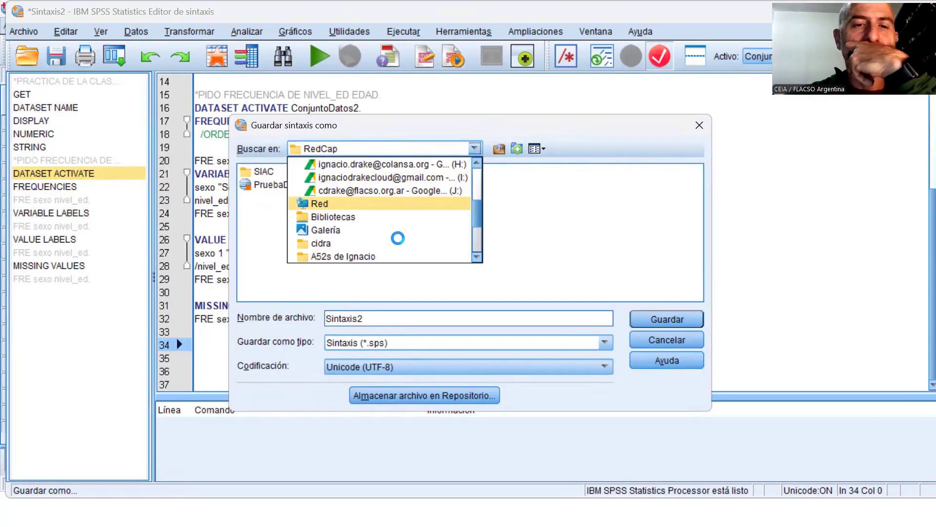
key("Escape")
key("Escape")
Choose the CursoSPSS folder 2026-04-27 Clase 2 as the location for saving the syntax file, and cancel the save
left_click(31, 30)
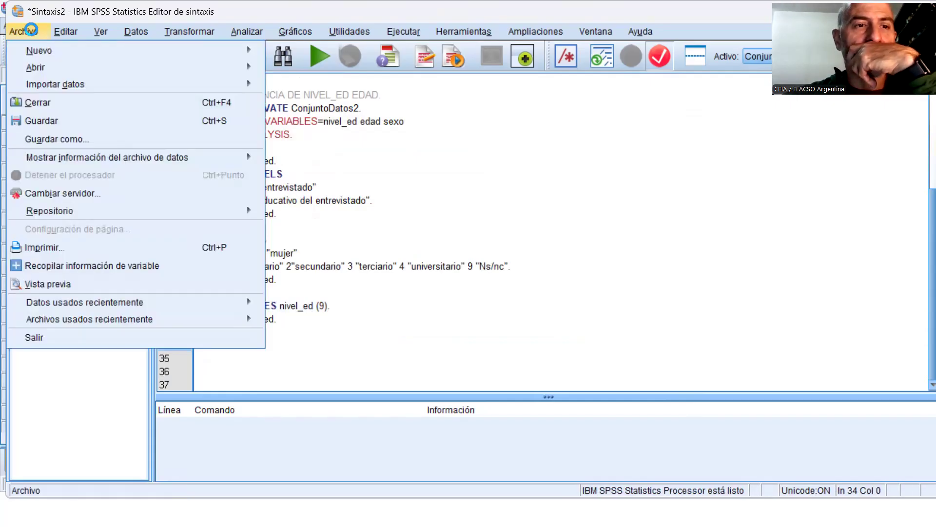
left_click(64, 138)
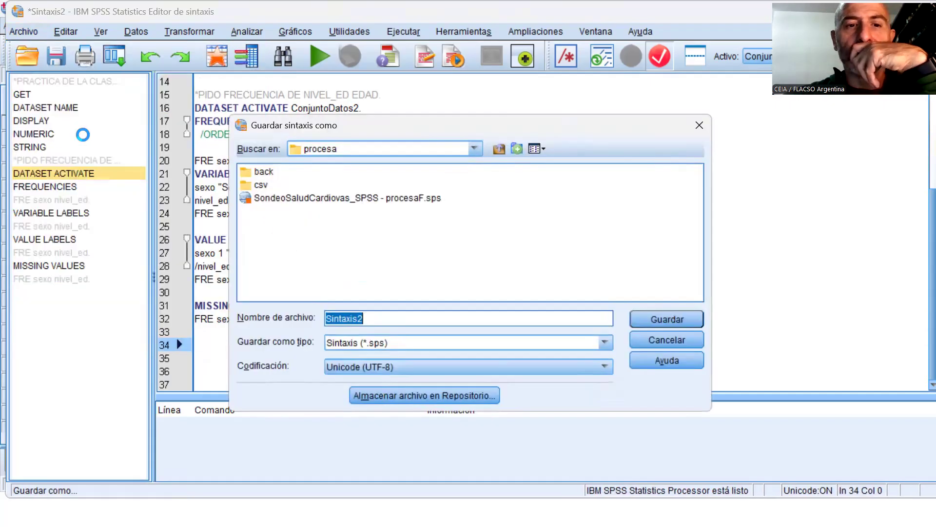
left_click(361, 147)
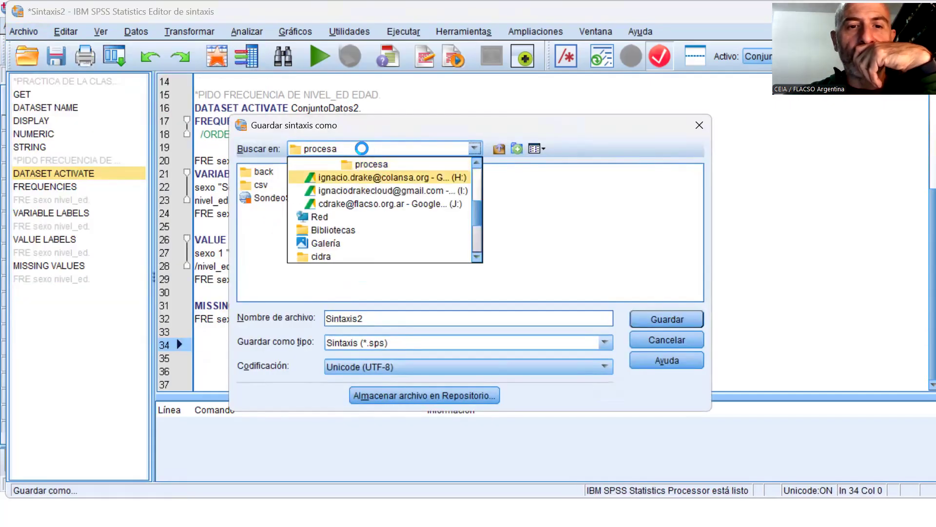
left_click(390, 204)
double_click(269, 171)
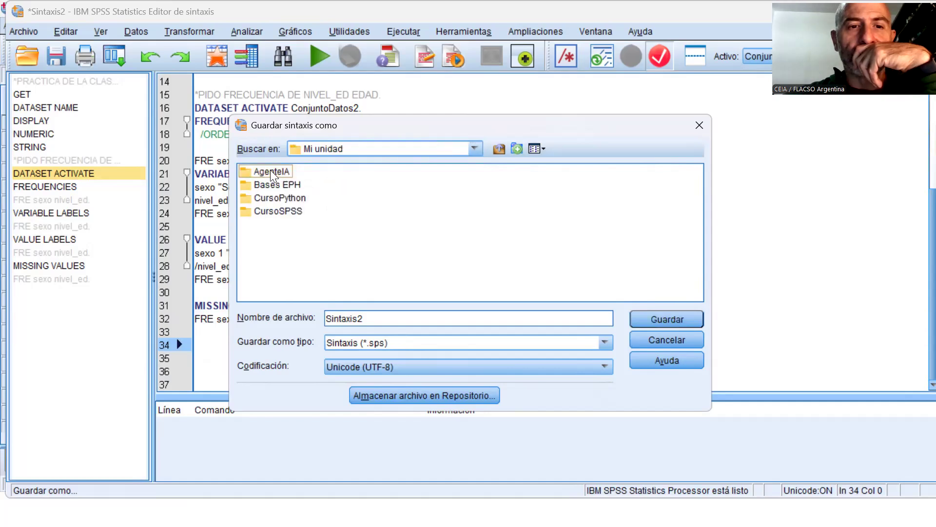
double_click(274, 211)
double_click(278, 196)
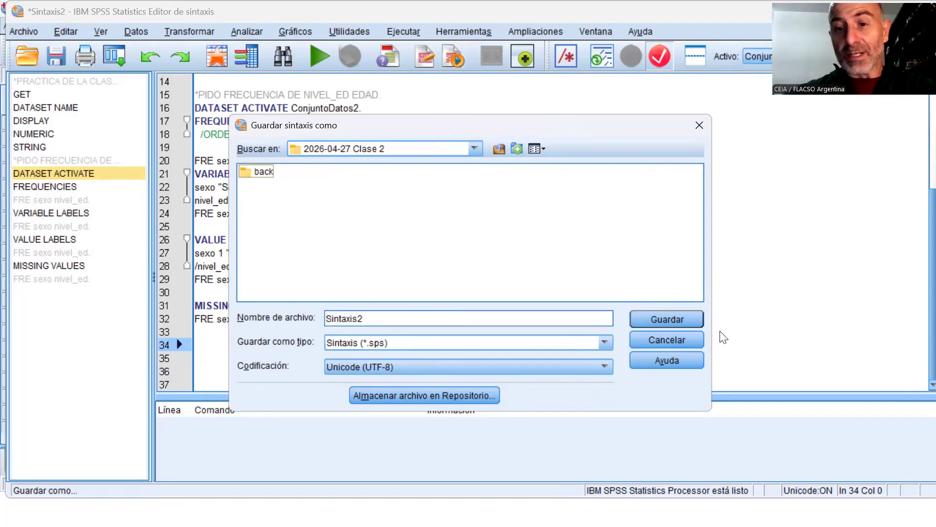
left_click(661, 336)
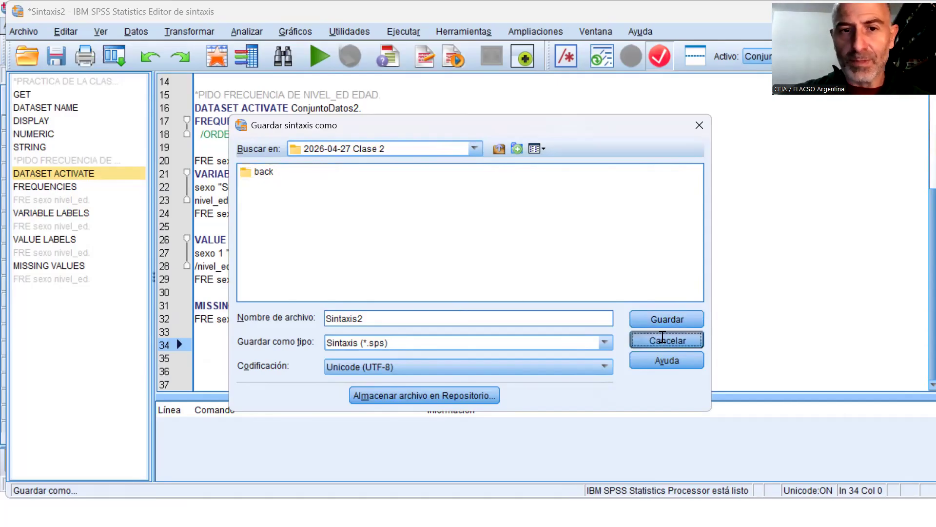
Switch to the BasePersonas.sav data window and start saving the data under the new name BasePersonas2.sav
key("alt+Tab")
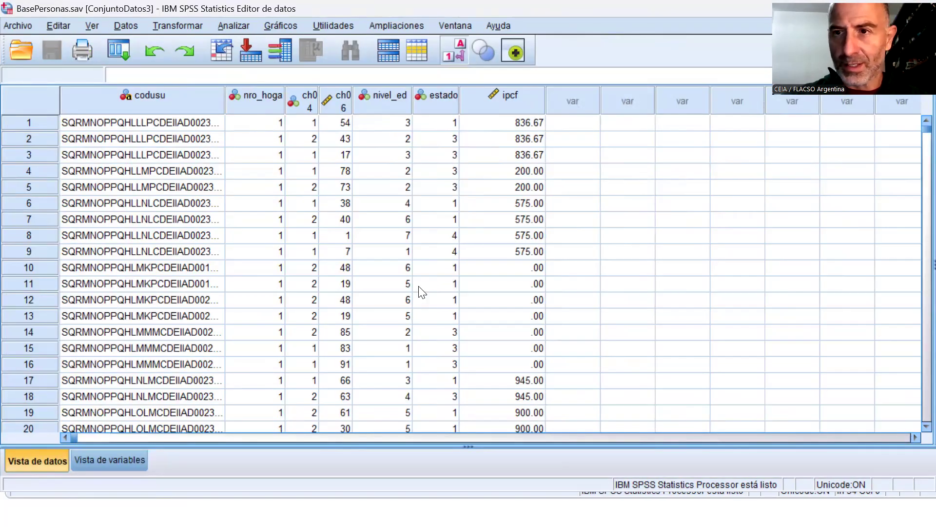
left_click(15, 21)
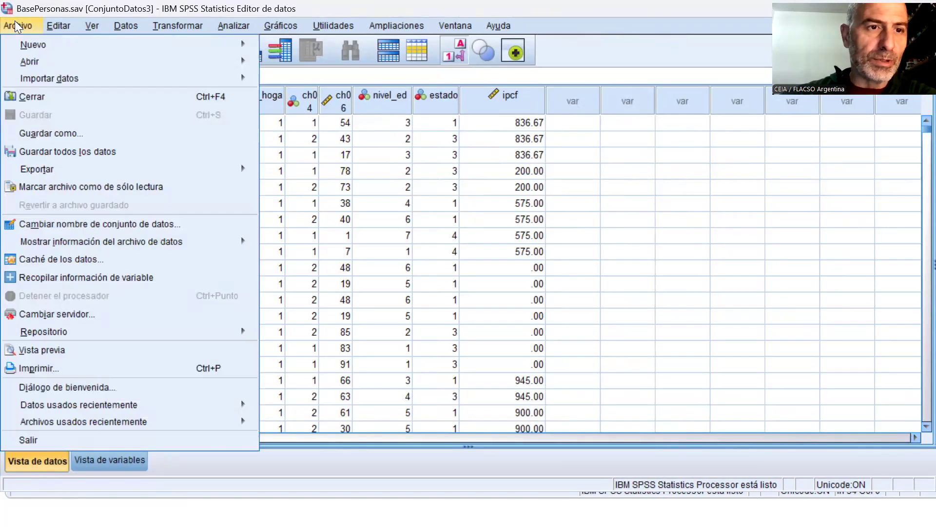
left_click(73, 129)
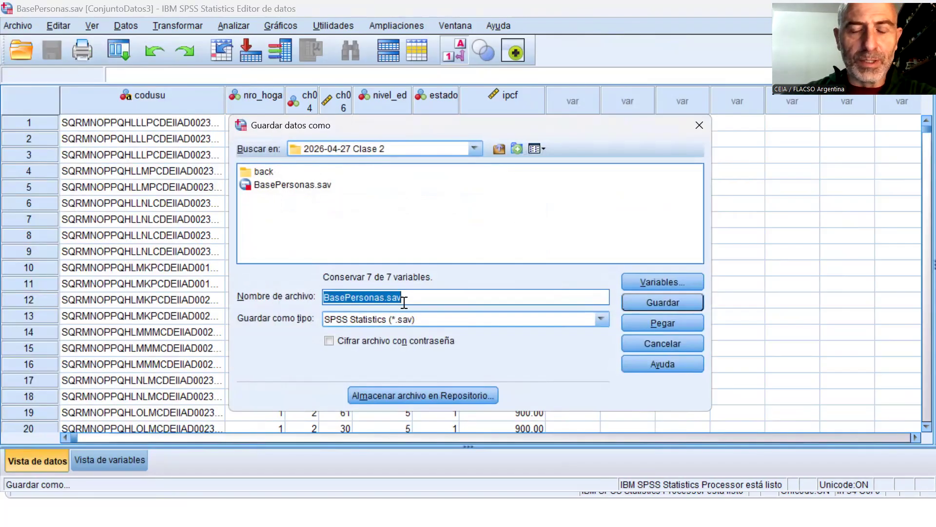
left_click(434, 294)
key("Left")
key("Left")
key("Left")
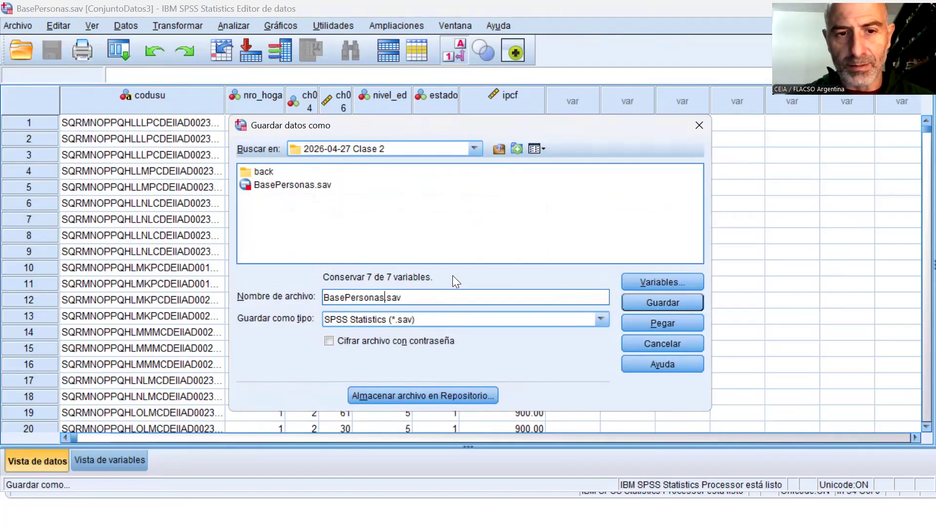
type("3")
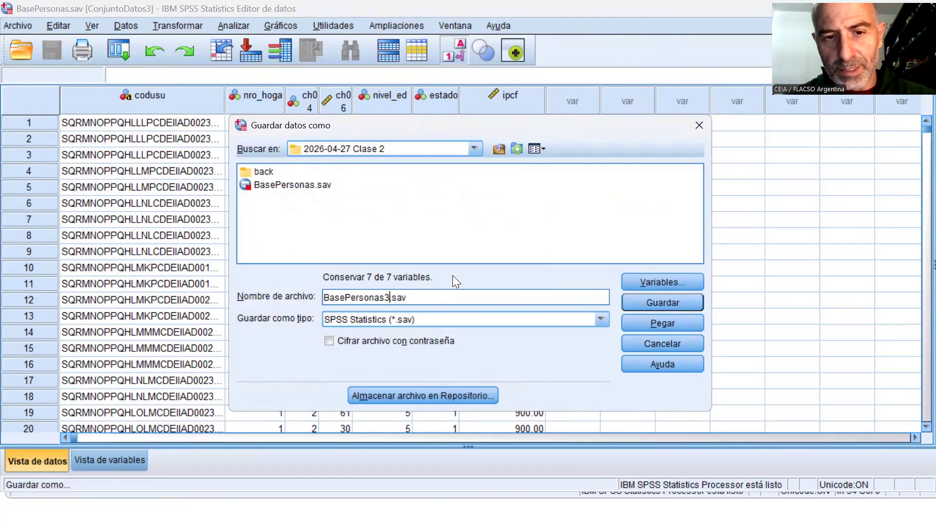
key("BackSpace")
type("2")
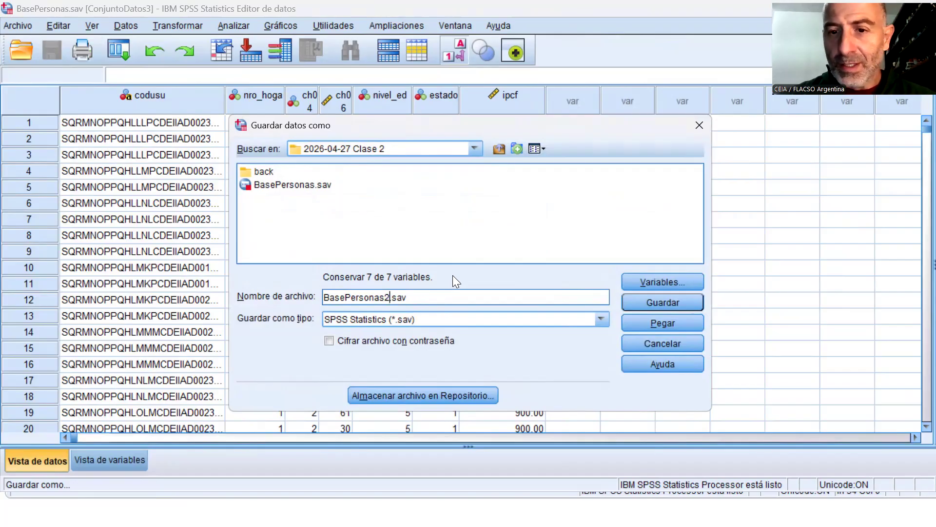
Exclude nivel_ed from the variables to keep, paste the save command into the syntax, and return to the syntax window
left_click(664, 284)
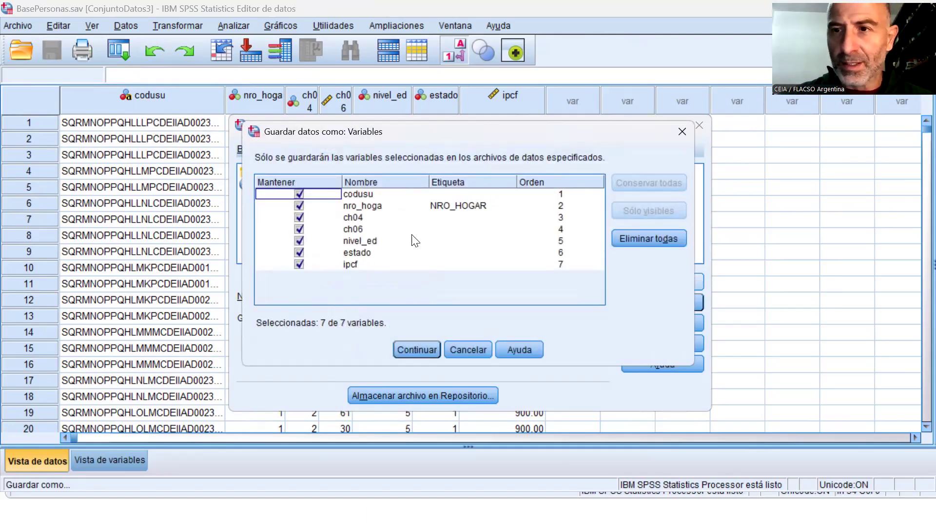
left_click(298, 240)
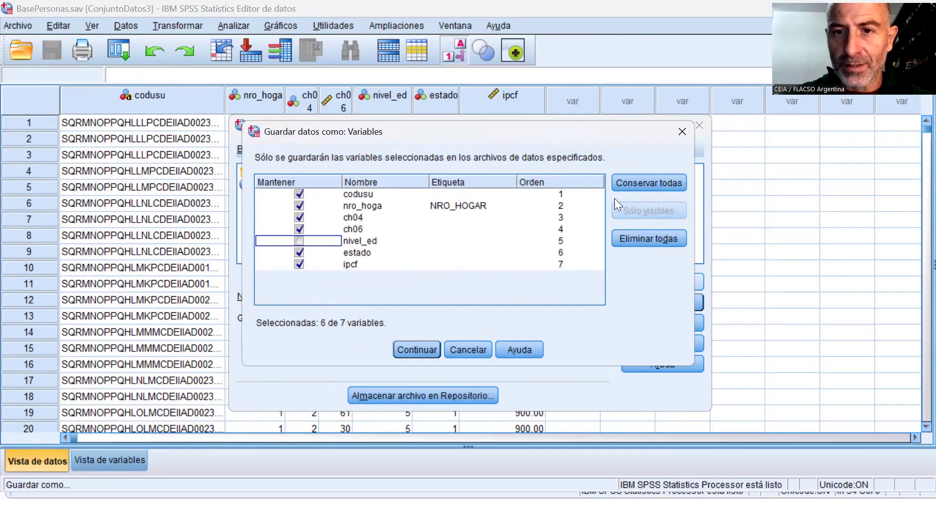
left_click(416, 349)
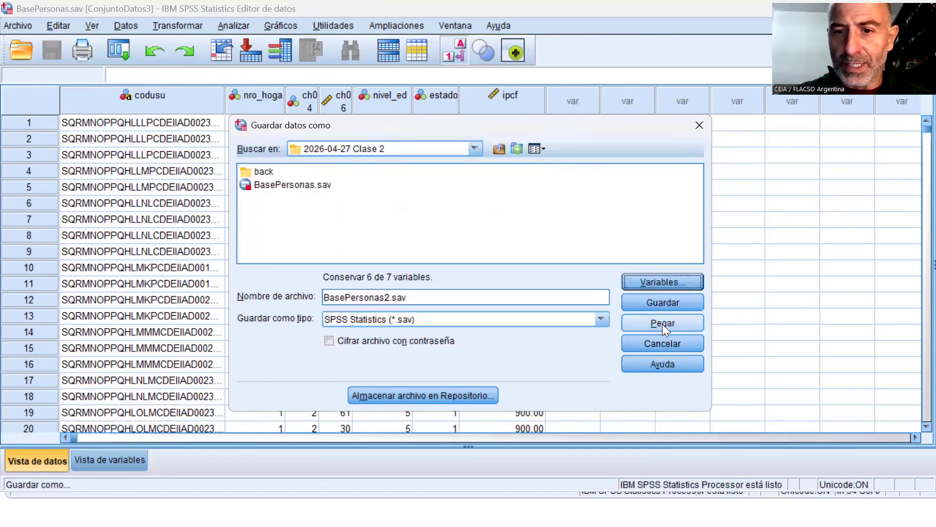
left_click(661, 322)
key("alt+Tab")
key("alt+Tab")
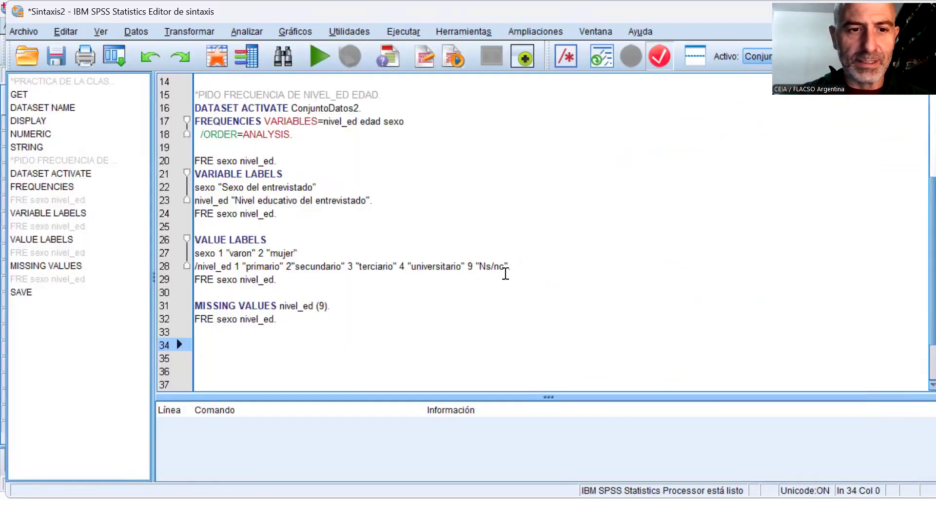
Delete three of the blank lines above the pasted SAVE OUTFILE command
scroll(506, 273, "down", 2)
left_click(313, 302)
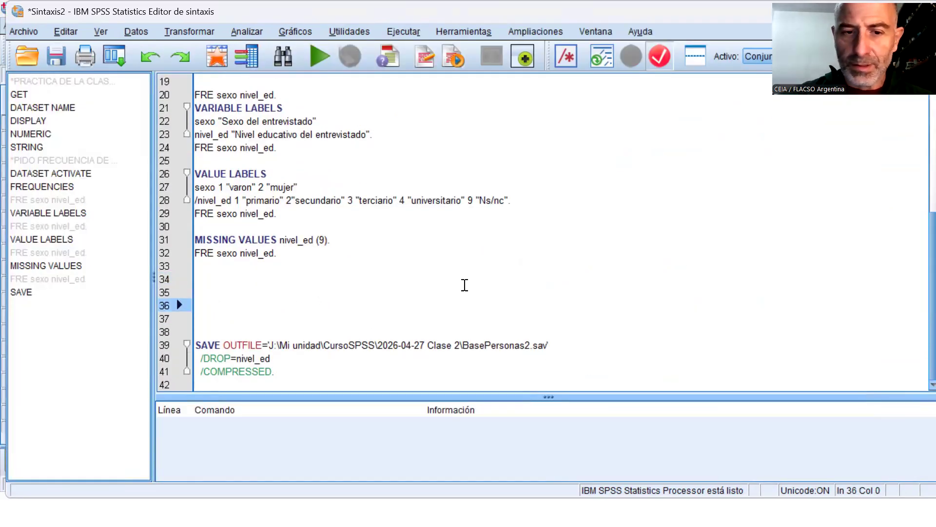
key("Delete")
key("Delete")
key("Delete")
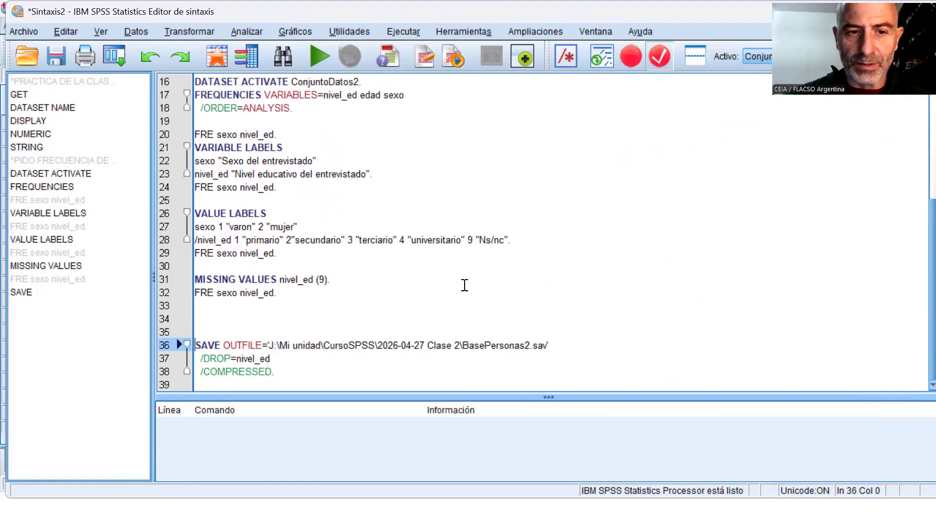
Examine the pasted SAVE command, going through its OUTFILE path and its DROP=nivel_ed subcommand
key("shift+Right")
key("shift+Right")
key("shift+Right")
key("shift+Right")
key("shift+Right")
key("shift+Right")
key("shift+Right")
key("shift+Right")
key("shift+Right")
key("shift+Right")
key("shift+Right")
key("shift+Right")
key("Right")
key("Right")
key("Right")
key("Right")
key("Right")
key("Right")
key("Right")
key("Right")
key("Right")
key("Right")
key("Right")
key("Right")
key("Right")
key("Right")
key("Right")
key("Right")
key("Right")
key("Right")
key("Right")
key("Right")
key("Right")
key("Right")
key("Right")
key("Right")
key("Right")
key("Right")
key("Right")
key("Right")
key("Right")
key("Right")
key("Right")
key("Right")
key("Right")
key("Right")
key("Right")
key("Right")
key("Right")
key("Right")
key("Right")
key("Right")
key("Right")
key("Down")
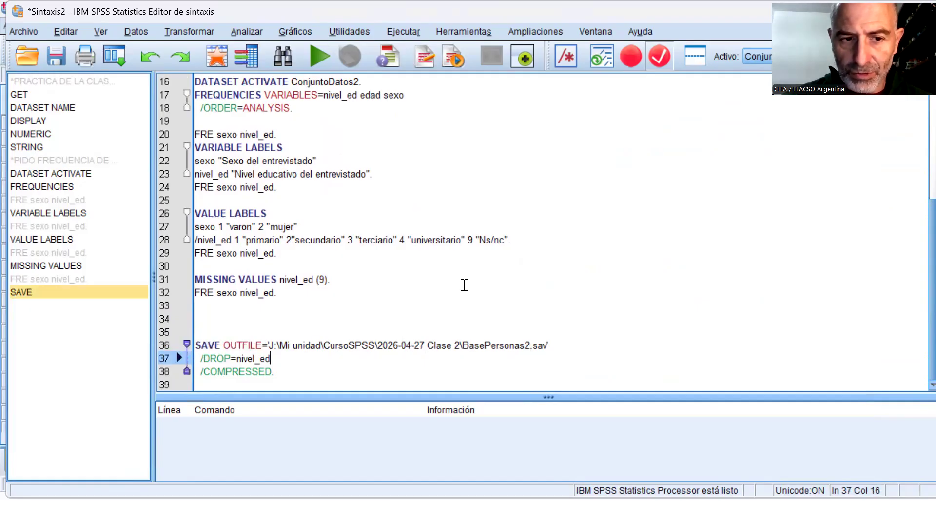
key("Left")
key("Left")
key("Left")
key("Left")
key("Left")
key("Left")
key("Left")
key("Left")
key("Left")
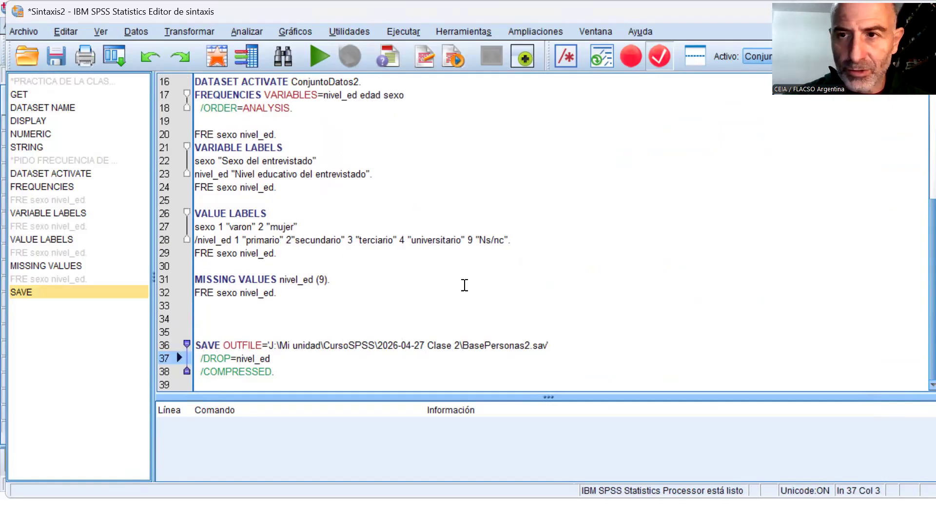
key("Right")
key("Right")
key("Right")
key("Right")
key("Right")
key("Right")
key("Right")
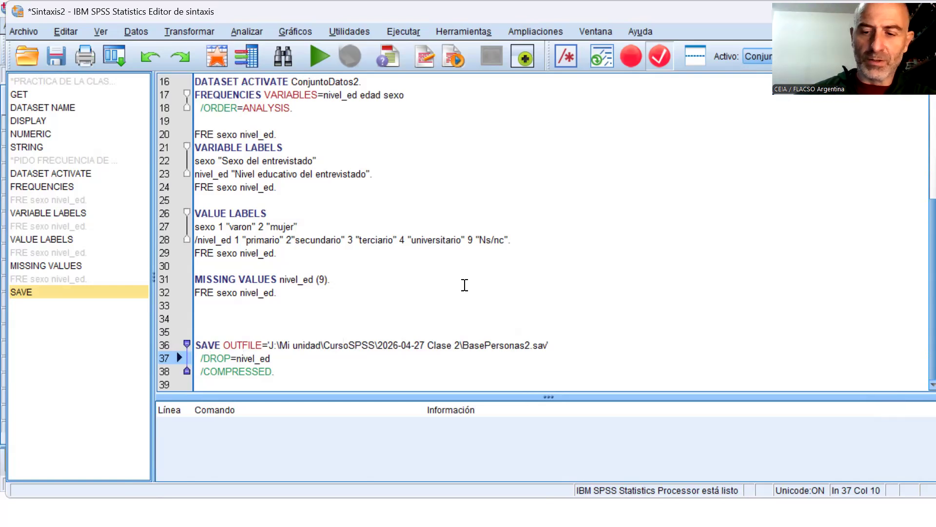
Remove two more blank lines so only one separates the last FRE command from the SAVE command
key("Up")
key("Up")
key("Up")
key("Delete")
key("Delete")
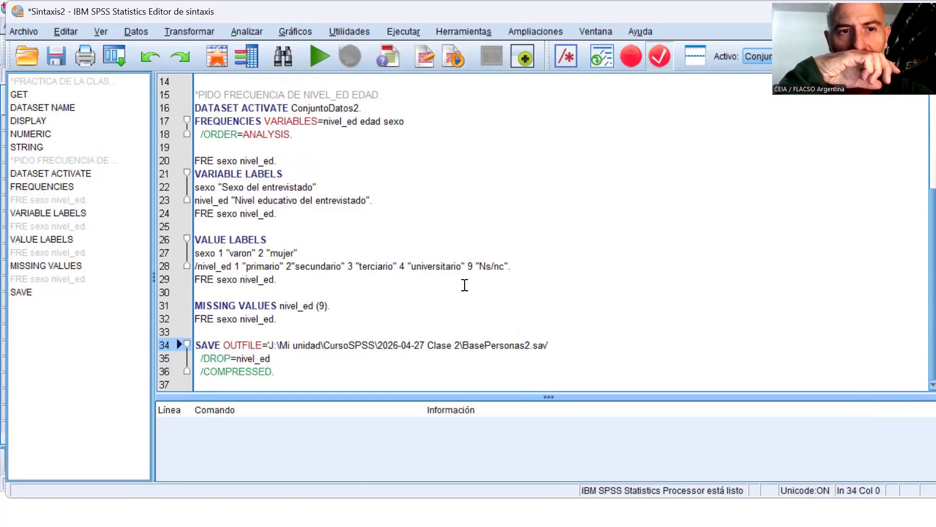
Add eight more asterisks in front of the PRACTICA DE LA CLASE 2 title comment in the first line of the syntax
scroll(385, 268, "up", 5)
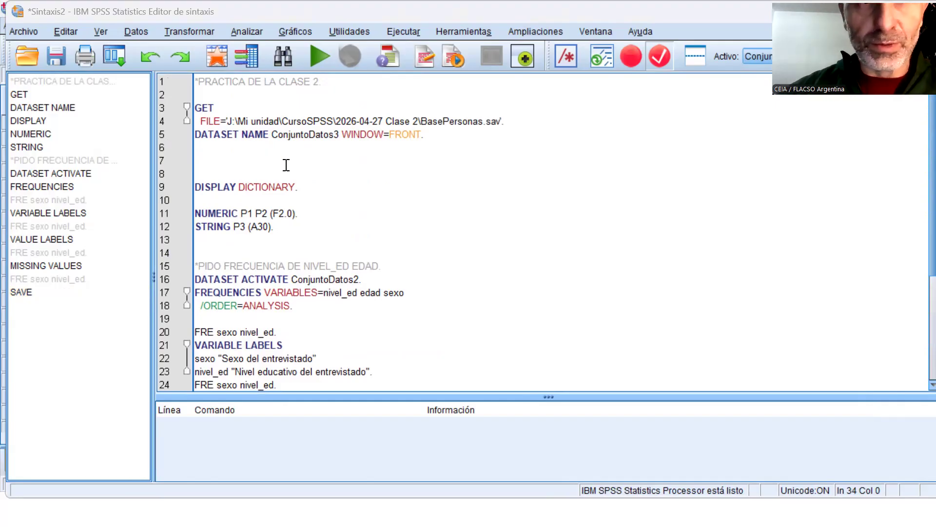
left_click(299, 94)
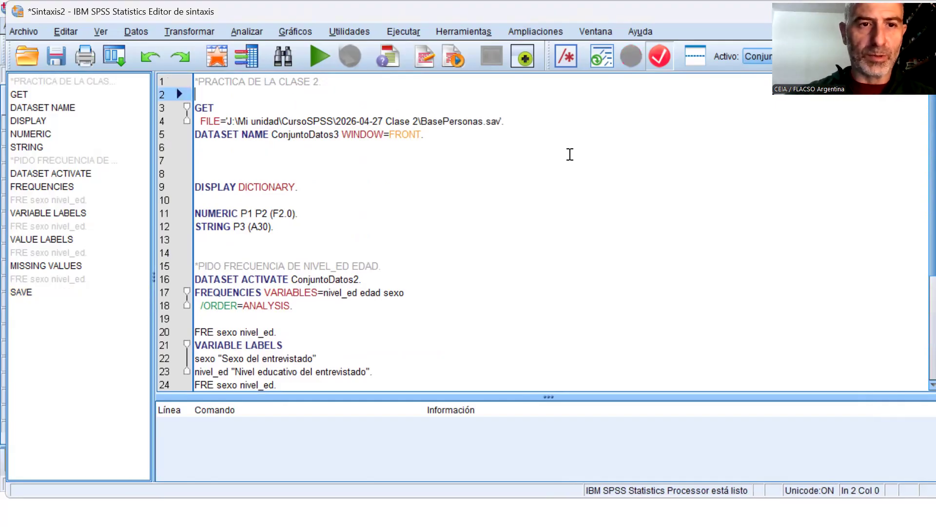
key("Up")
type("********")
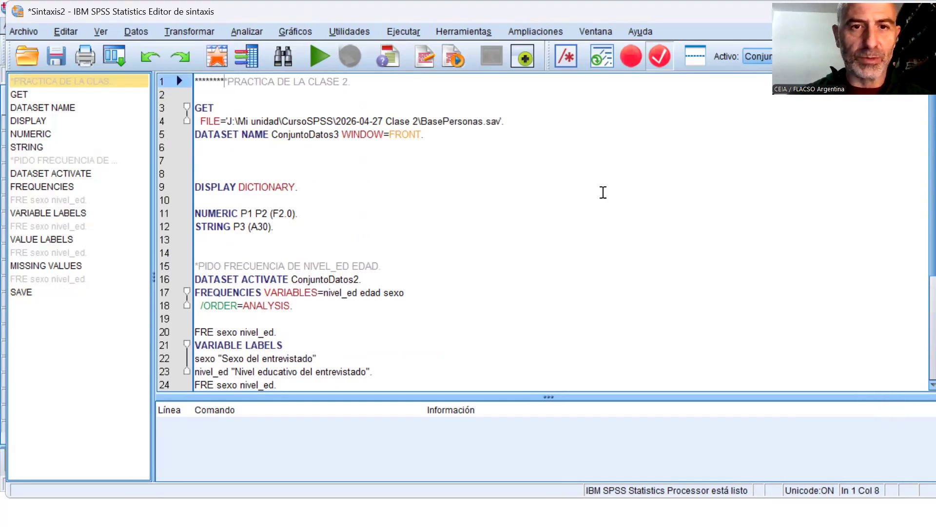
Insert the comment "*PRIMERO ABRO LA BASE." on a new line directly above the GET command, ending it with a period
key("Down")
key("Return")
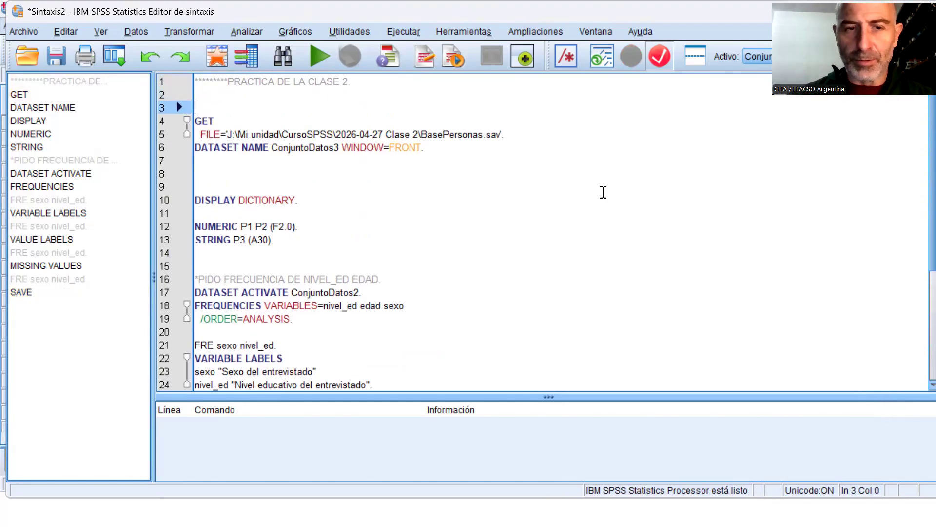
type("*")
key("Caps_Lock")
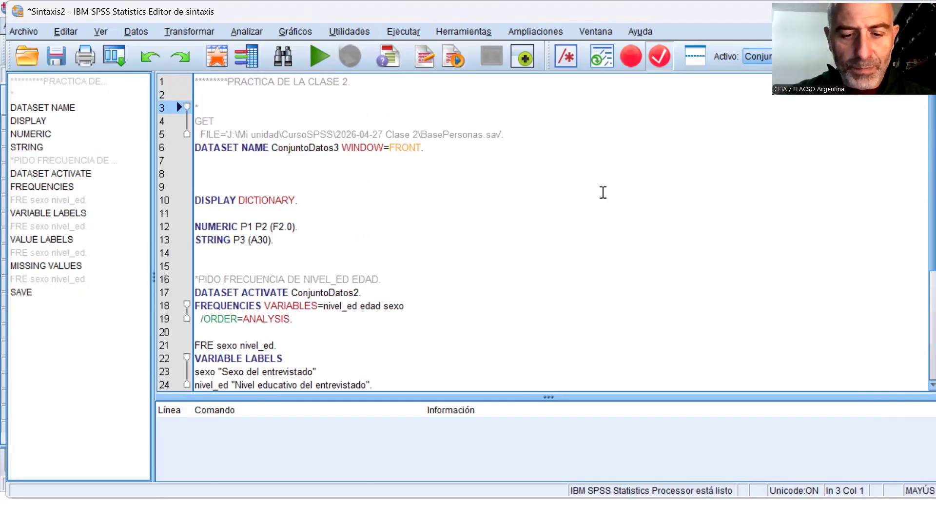
type("PRIMERO ABRO LA ")
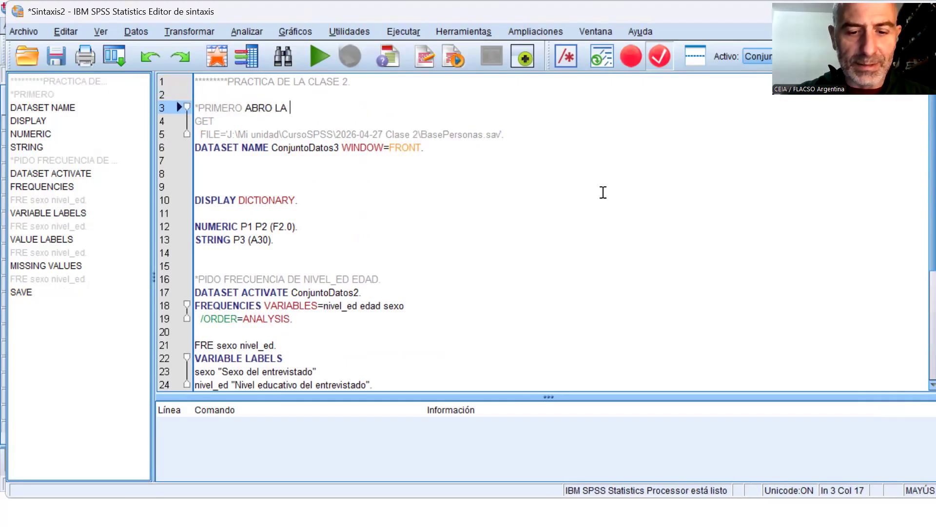
type("BASE-")
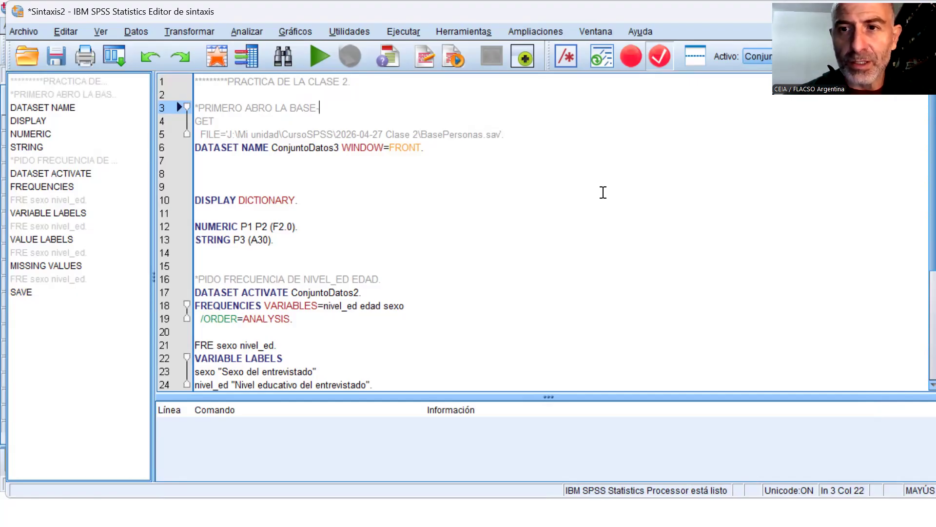
key("Right")
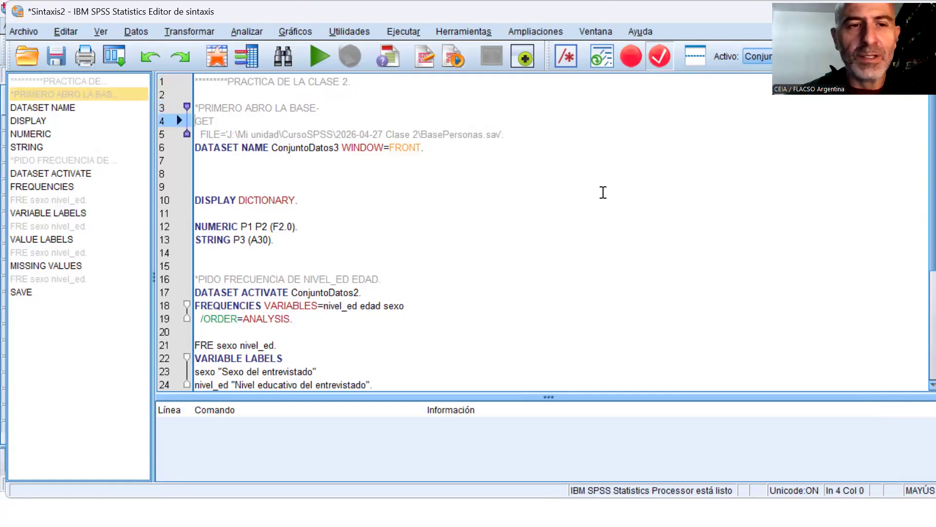
key("Left")
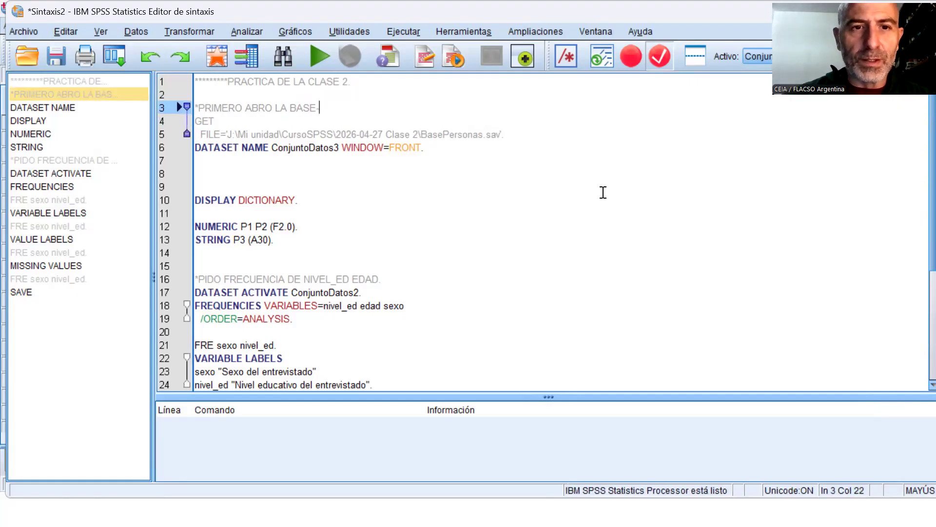
key("BackSpace")
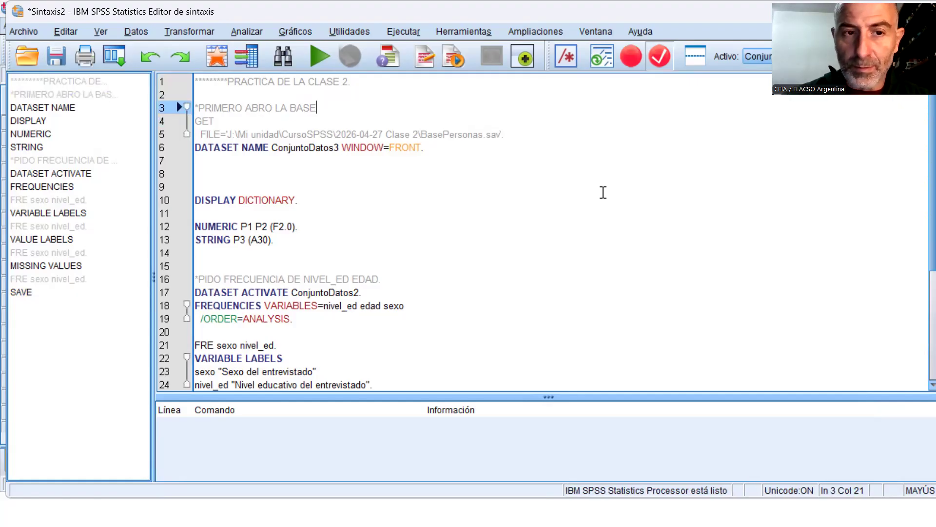
key("Down")
key("Down")
key("Down")
key("Up")
key("Up")
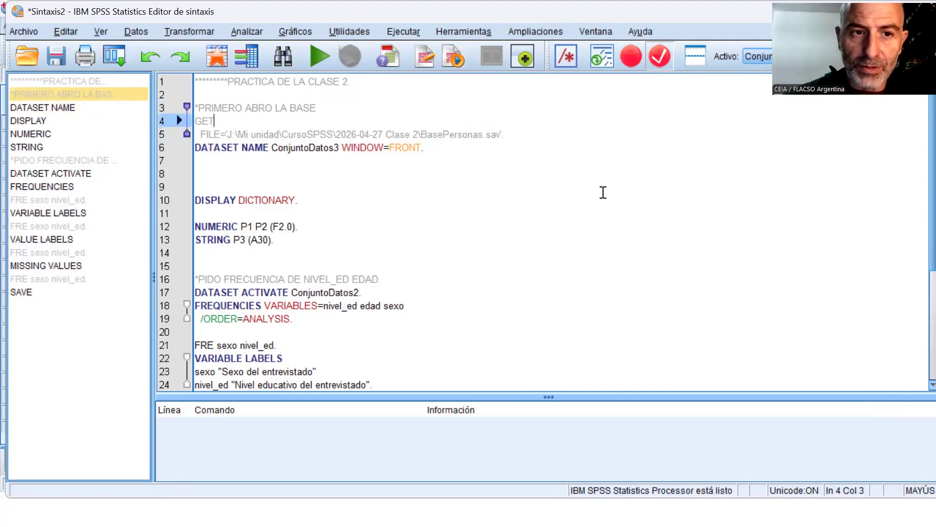
key("Up")
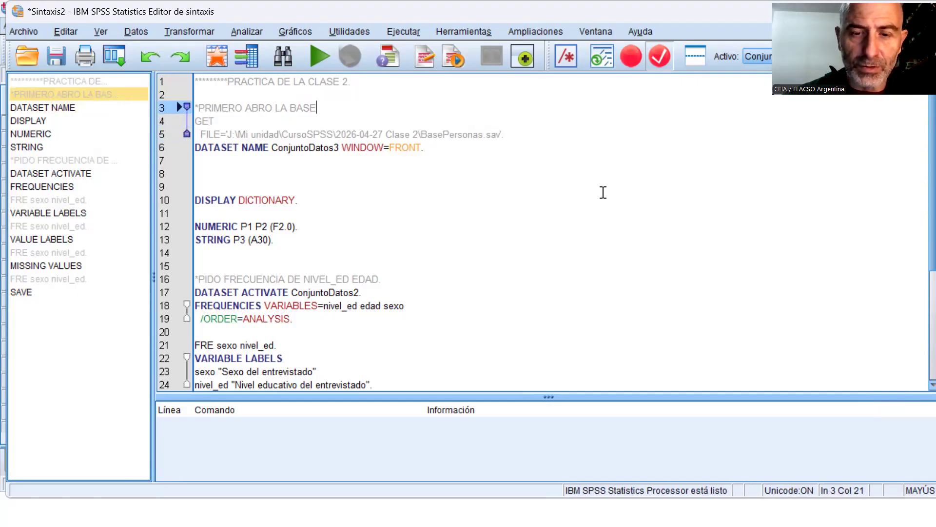
type(".")
Write the comment "*MIRO LA INFORMACION DE LA MATRIZ DE DATOS." in line 8, above the DISPLAY DICTIONARY command
key("Down")
key("Down")
key("Down")
key("Down")
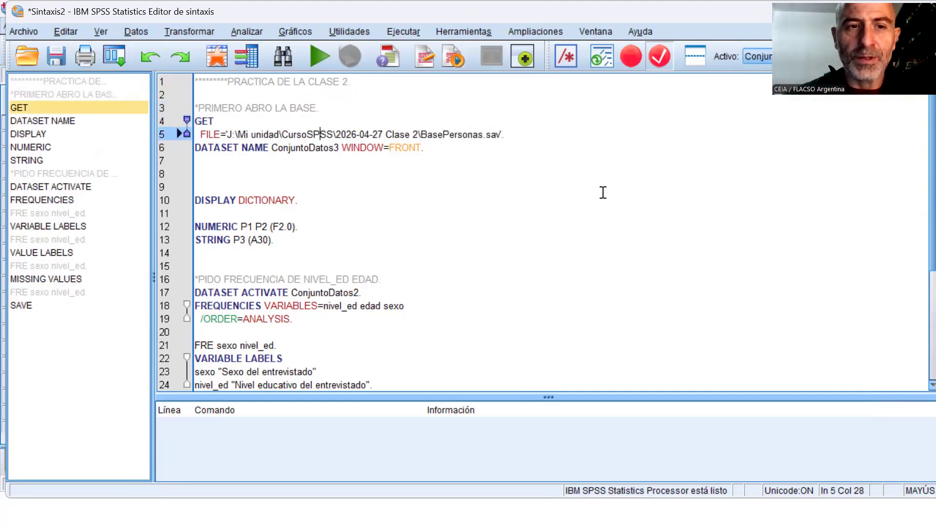
key("Down")
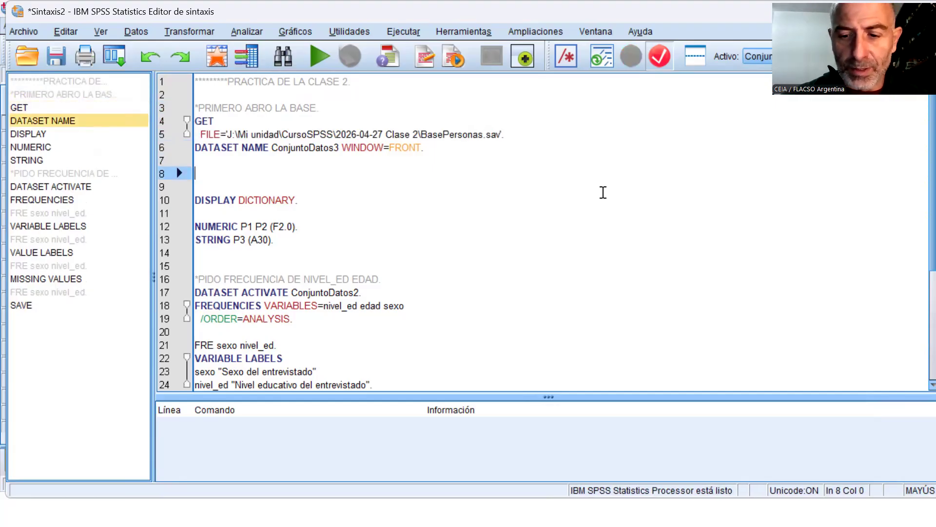
type("*")
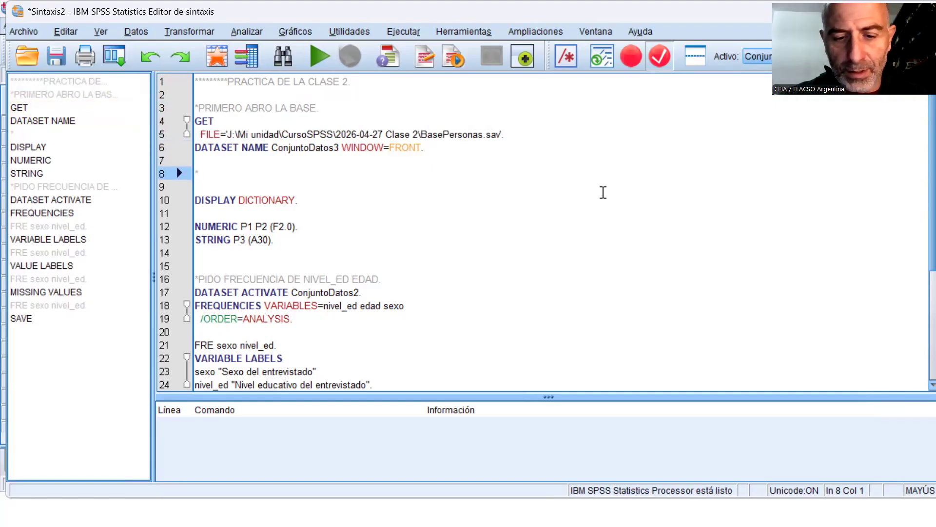
type("MIRO LA ")
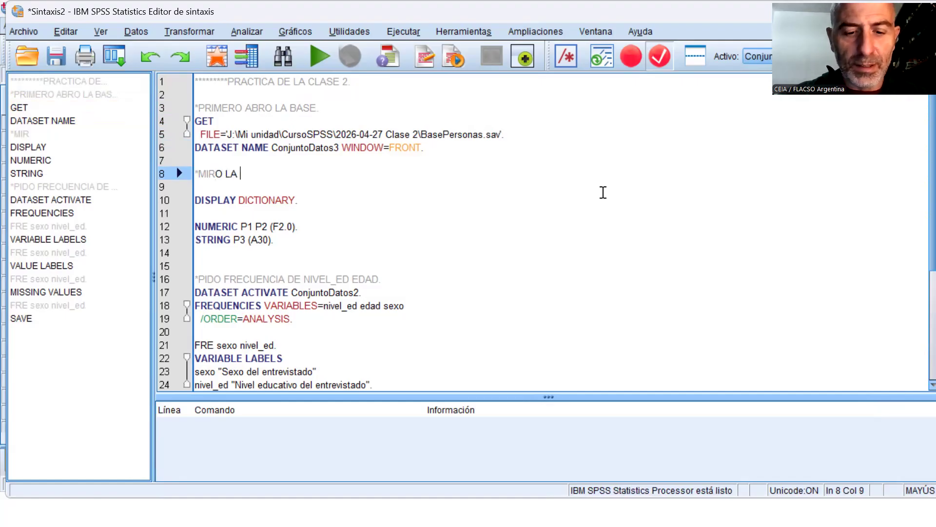
type("INFORMACION DEL")
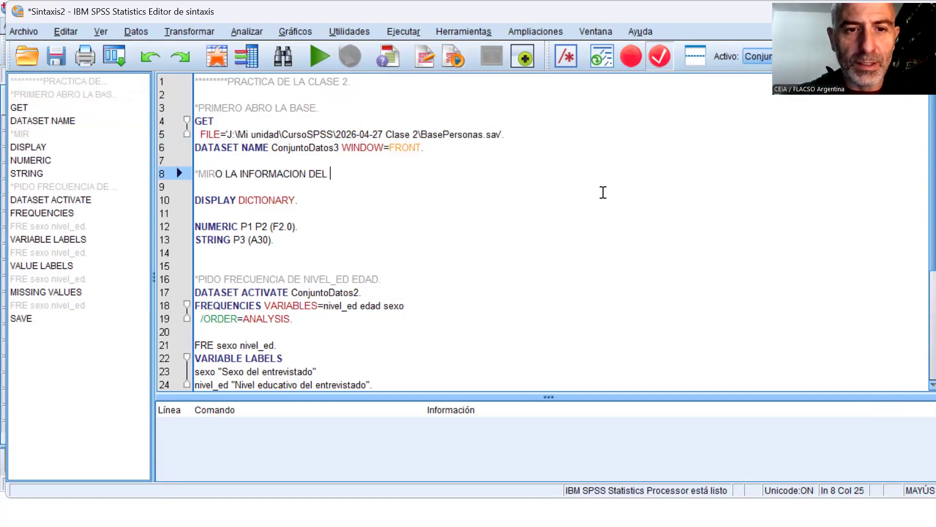
key("BackSpace")
key("BackSpace")
type("LA MATR")
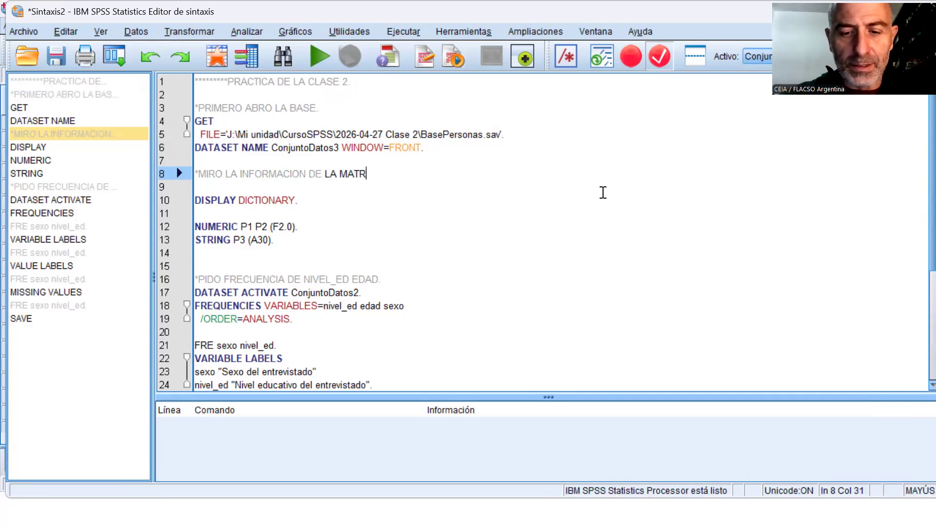
type("IZ DE DATOS.")
key("Down")
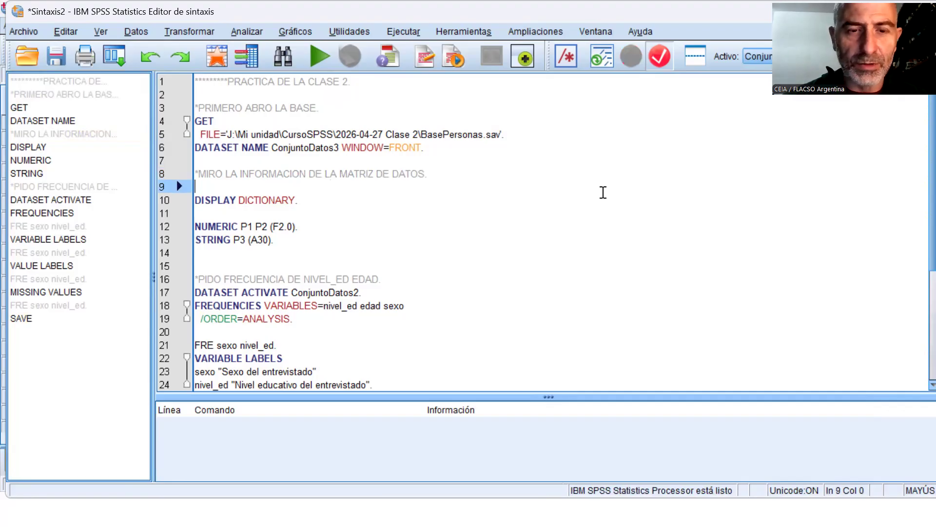
Remove the blank line above DISPLAY DICTIONARY and insert the comment "*CREO LAS VARIABLES." directly above the NUMERIC command
key("Delete")
key("Down")
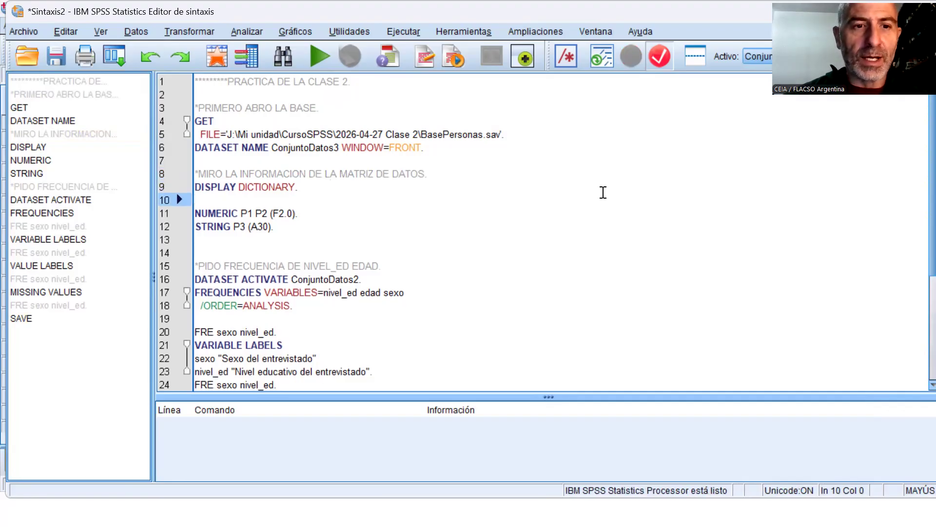
key("Return")
type("*CREO LAS VARIABLES")
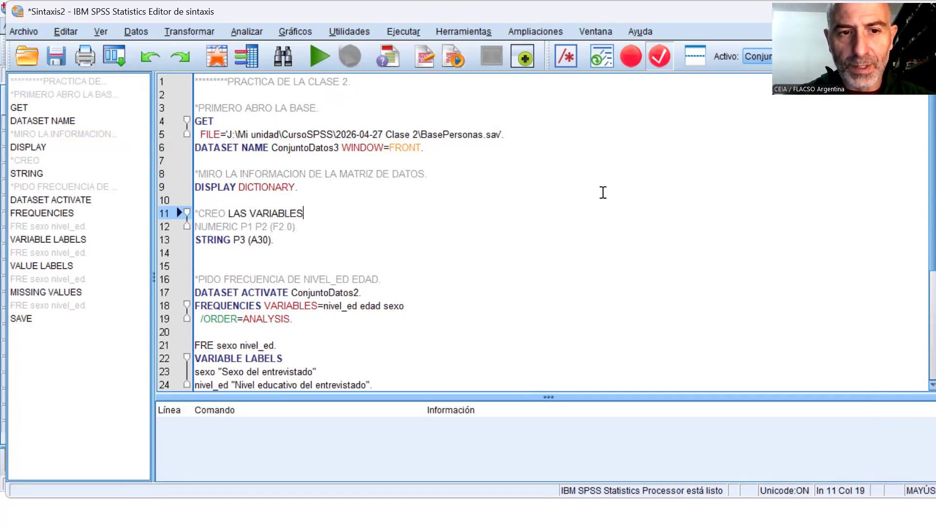
type(".")
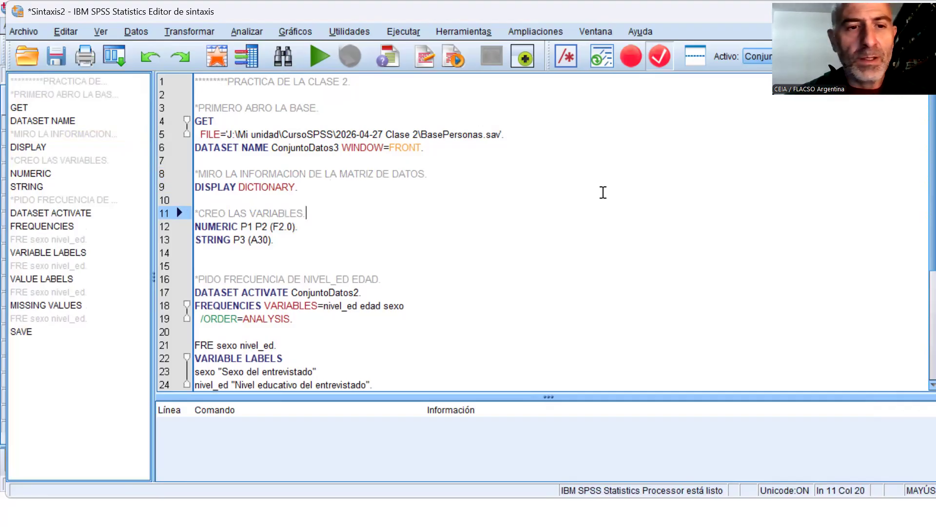
Insert the comment "*ETIQUETO LAS VARIABLES." directly above the VARIABLE LABELS command, separated from the preceding FRE command by a blank line
key("Down")
key("Down")
key("Down")
key("Down")
key("Down")
key("Down")
key("Down")
key("Down")
key("Down")
key("Down")
key("Down")
key("Down")
key("Down")
key("Down")
key("Down")
key("Down")
key("Down")
key("Down")
key("Down")
key("Down")
key("Down")
key("Down")
key("Up")
key("Up")
key("Up")
key("Up")
key("Up")
key("Up")
key("Up")
key("Up")
key("Up")
key("Up")
key("Up")
key("Up")
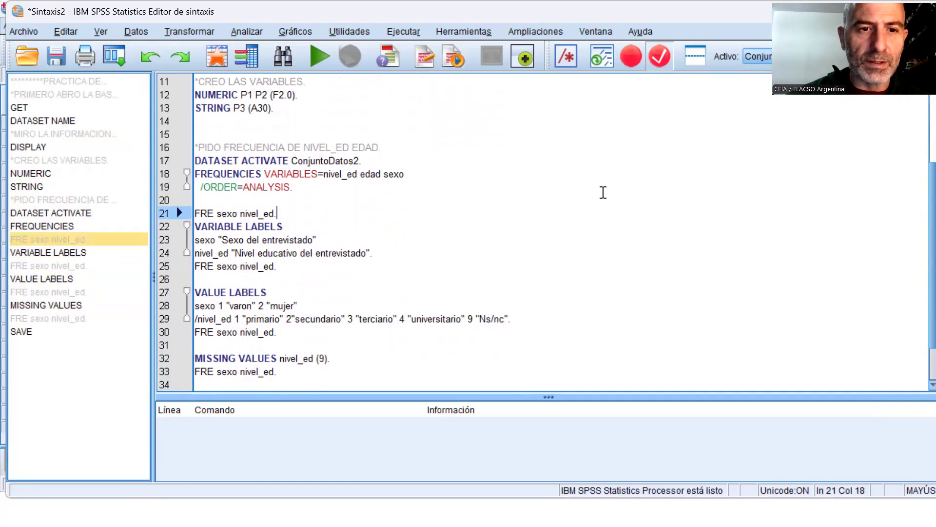
key("Return")
key("Return")
type("*")
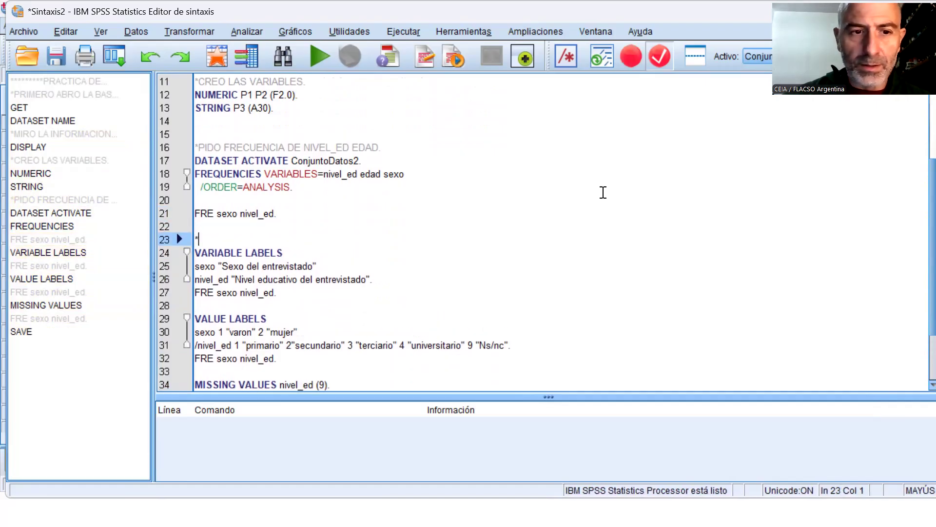
type("ETIQU")
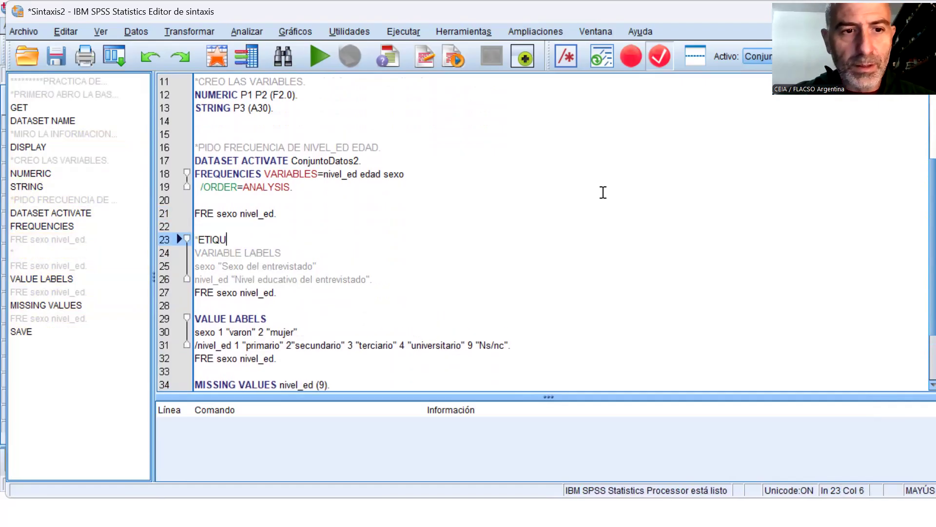
type("ETO LAS VA")
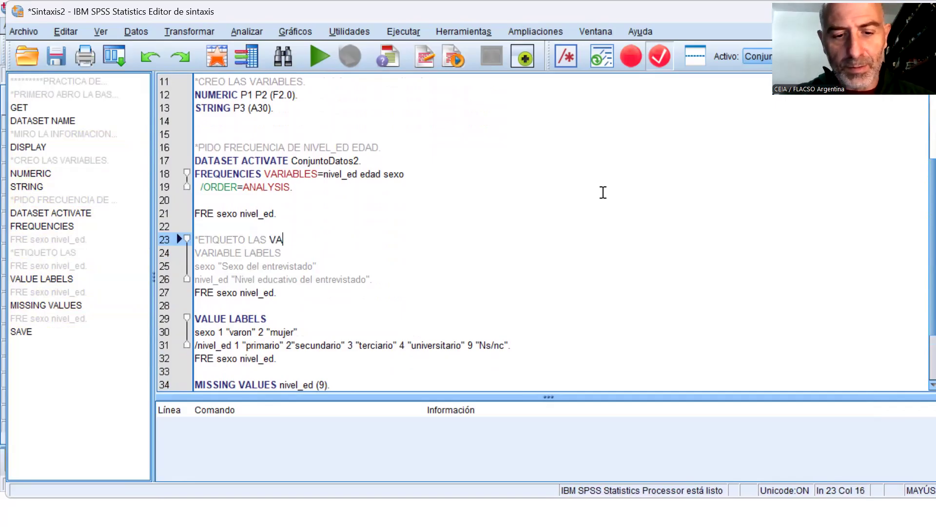
type("RIABLES.")
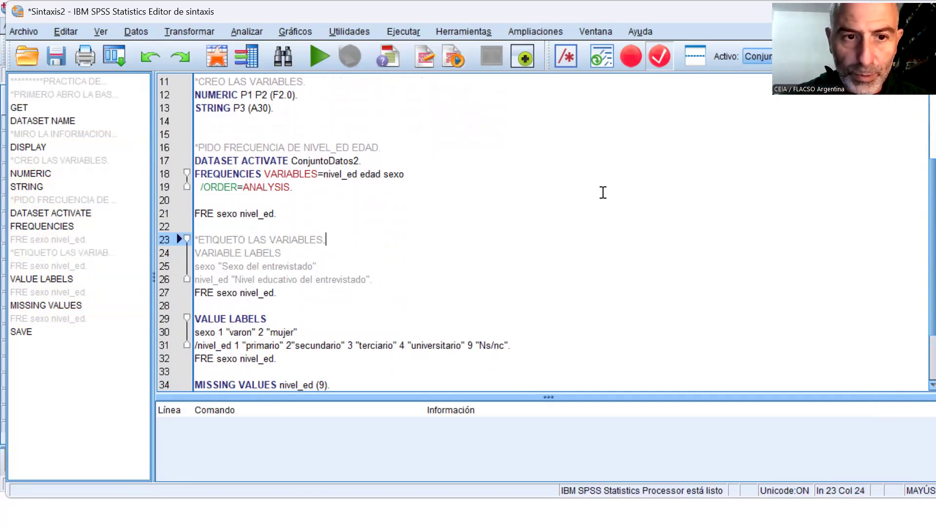
Insert the comment "*ETIQUETO LOS VALORES DE LAS VARIABLES." on a new line directly above the VALUE LABELS command
key("Down")
key("Down")
key("Down")
key("Down")
key("Down")
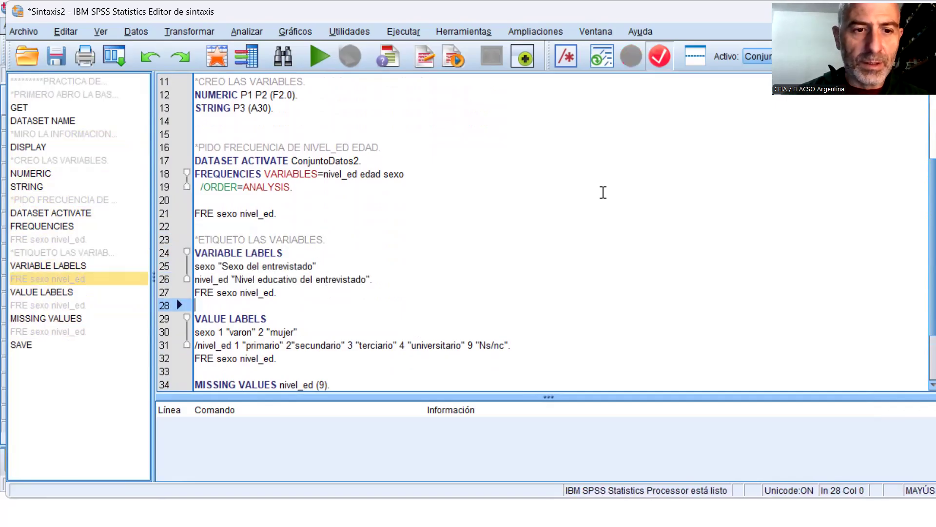
key("Return")
type("*ETIQ")
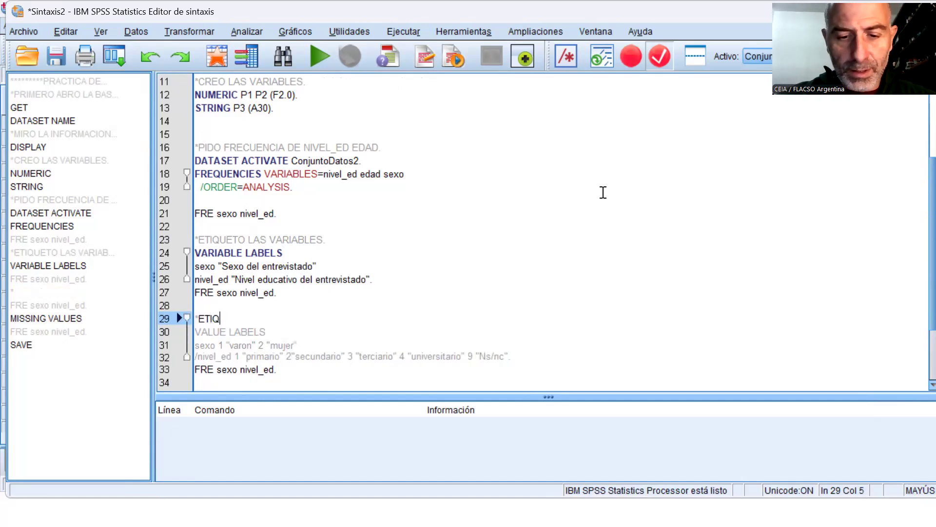
type("UETO LOS VA")
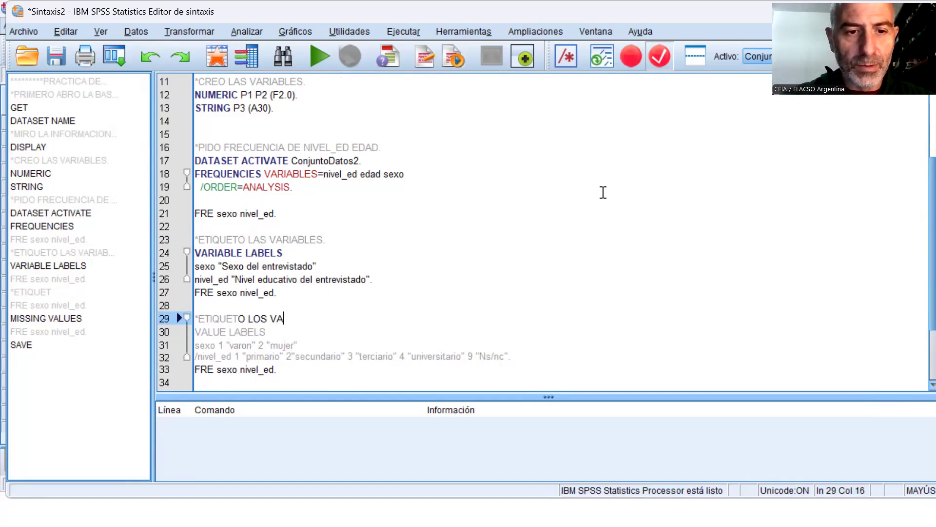
type("LORES DE LAS")
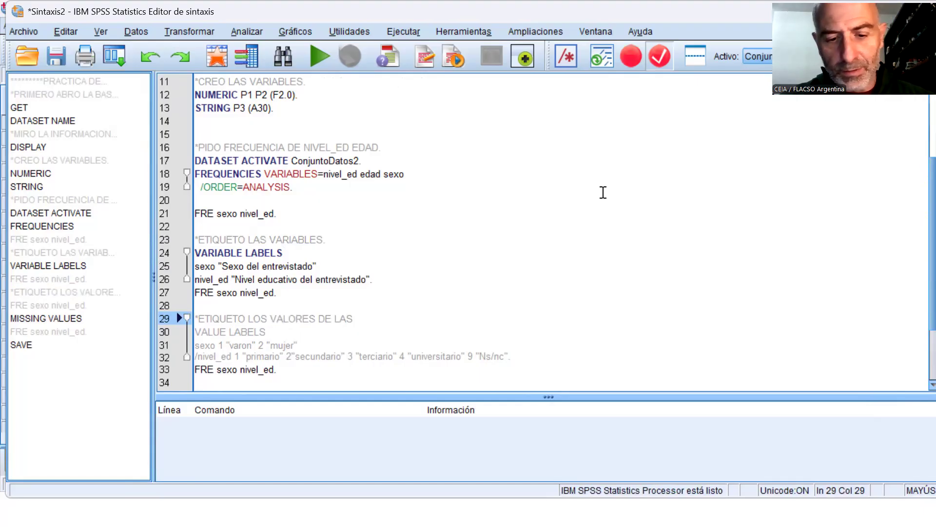
type(" VARIABLES.")
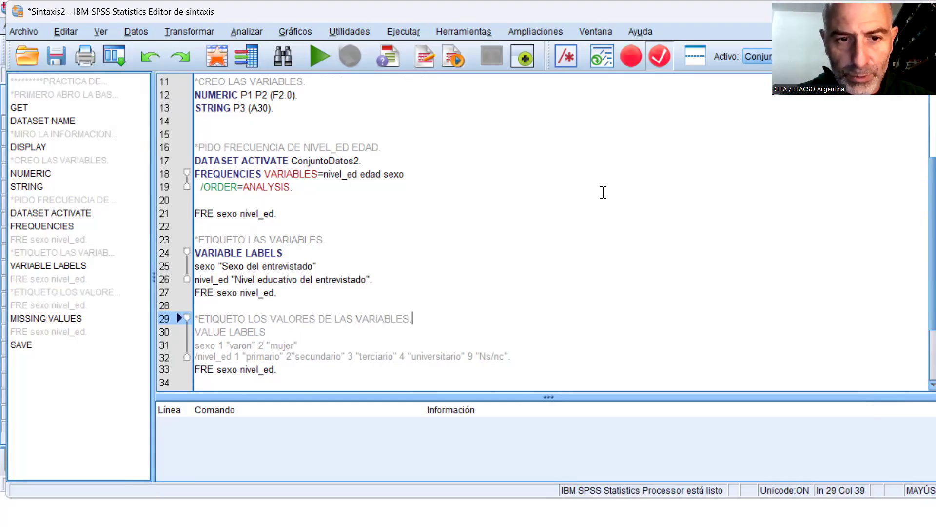
Insert the comment "*DEFINO VALORES PERDIDOS." on a new line directly above the MISSING VALUES command
key("Down")
key("Down")
key("Down")
key("Down")
key("Down")
key("Down")
key("Down")
key("Down")
key("Down")
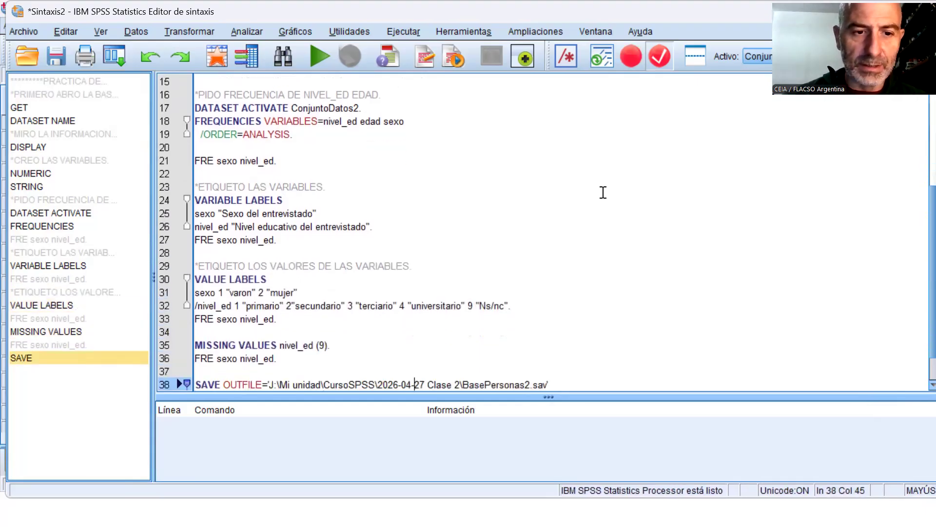
key("Up")
key("Up")
key("Up")
key("Up")
key("Return")
type("*GENERO")
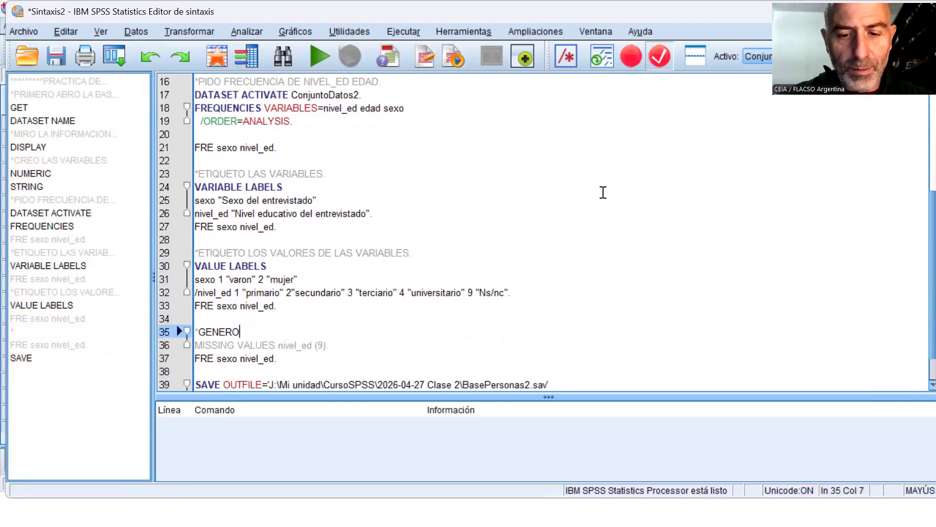
key("BackSpace")
key("BackSpace")
key("BackSpace")
key("BackSpace")
key("BackSpace")
key("BackSpace")
type("DEFINO V")
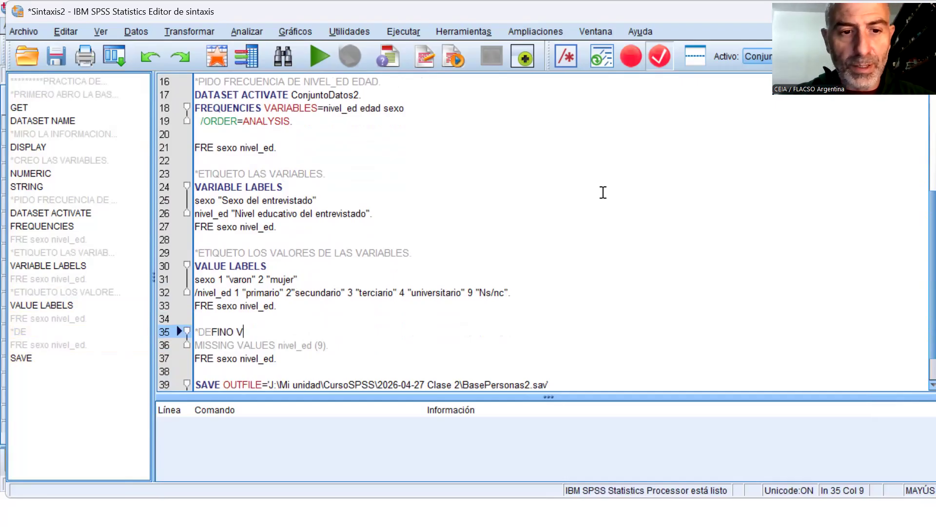
type("ALORES PERD")
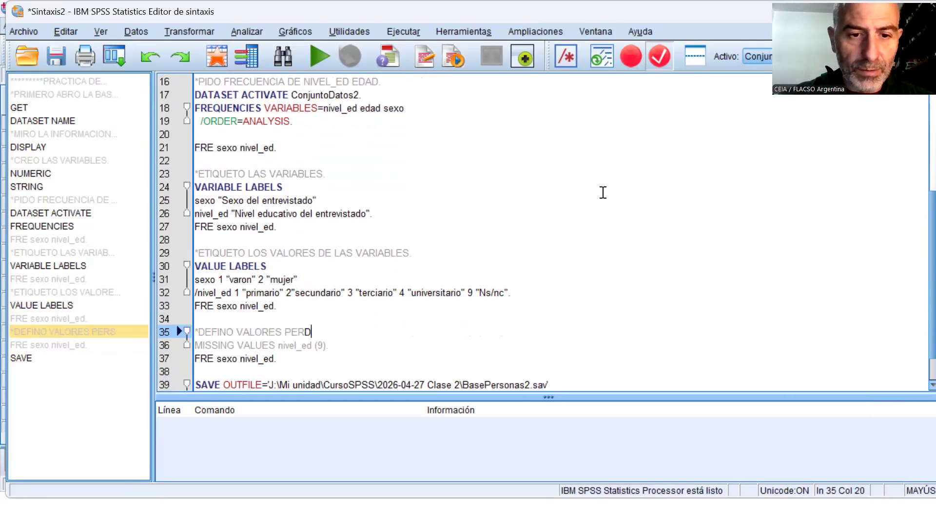
type("IDOS.")
Insert the comment "*GRABO LA BASE." on a new line directly above the SAVE OUTFILE command
key("Down")
key("Down")
key("Down")
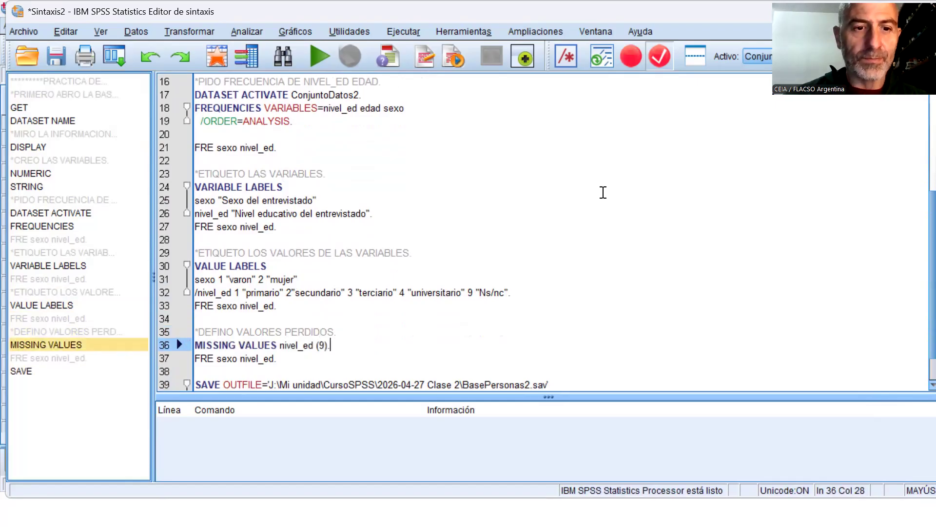
key("Down")
key("Down")
key("Down")
key("Return")
key("Up")
key("Up")
key("Up")
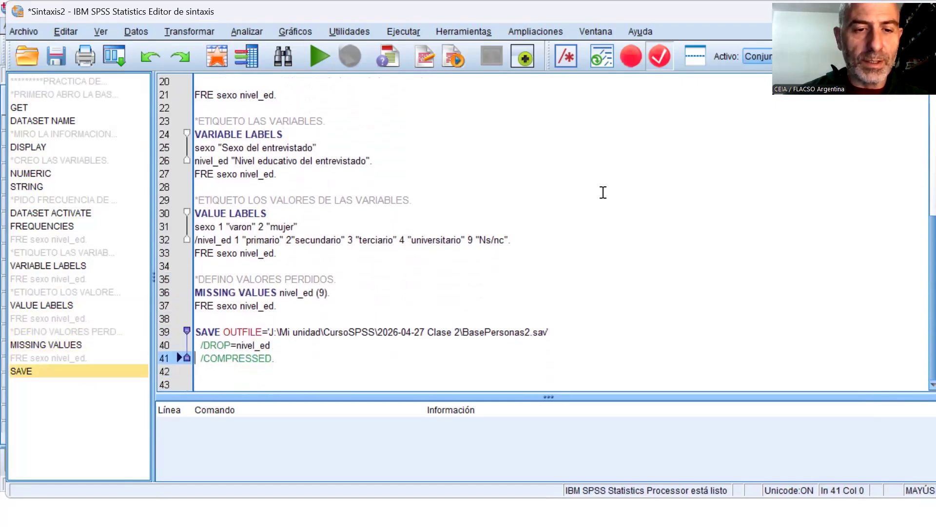
key("Return")
key("Up")
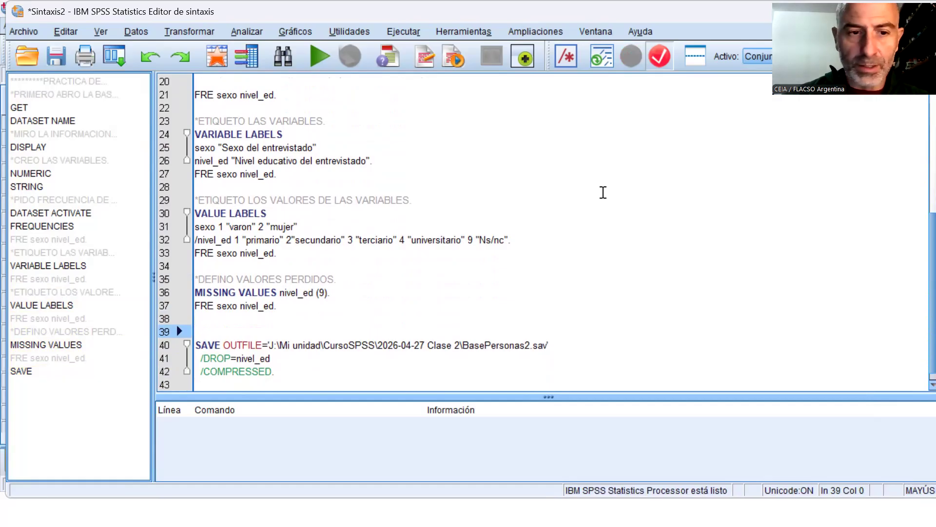
type("*GRAB")
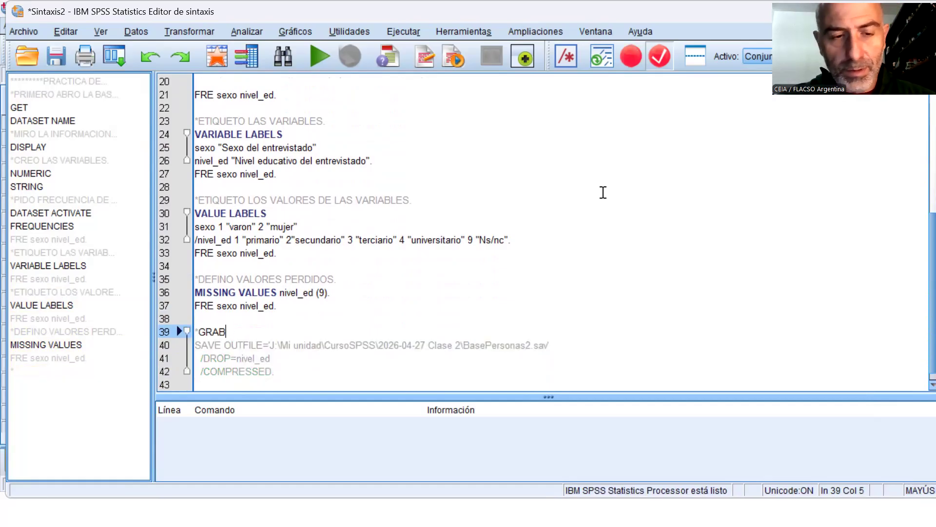
type("O LA BASE")
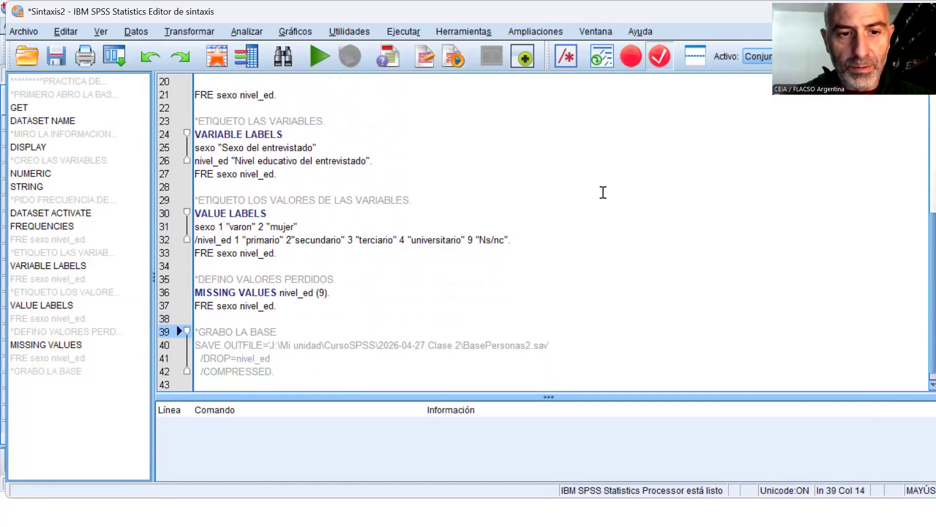
type(".")
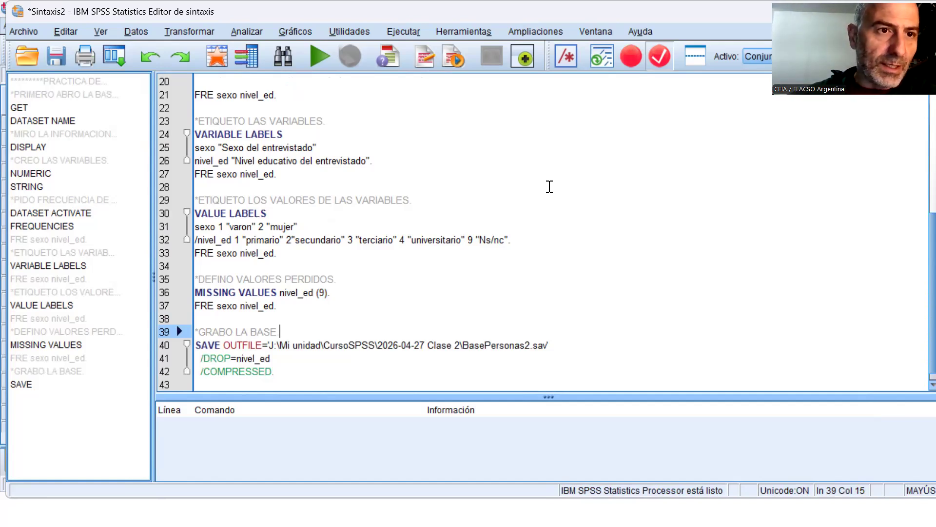
Start saving the syntax under a new name and choose the folder J:\Mi unidad\CursoSPSS\2026-04-27 Clase 2 as its location
left_click(13, 33)
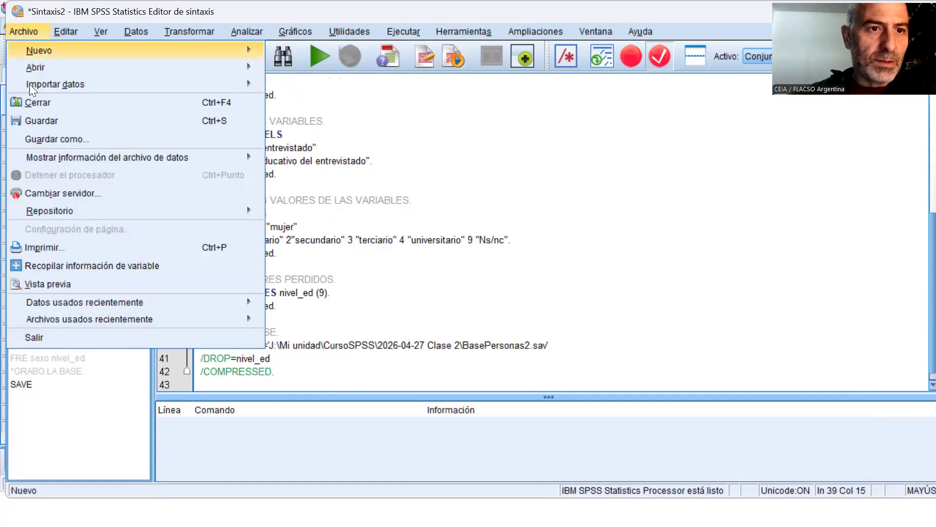
left_click(64, 140)
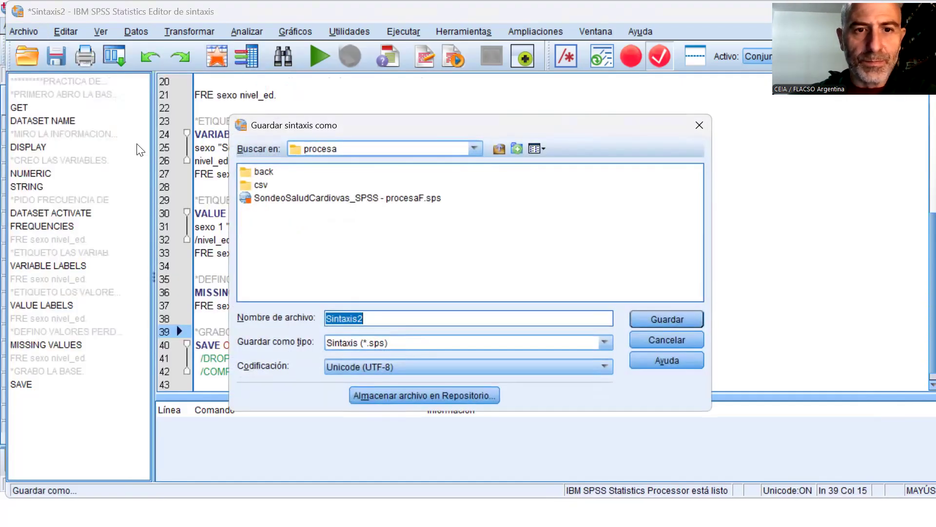
left_click(473, 148)
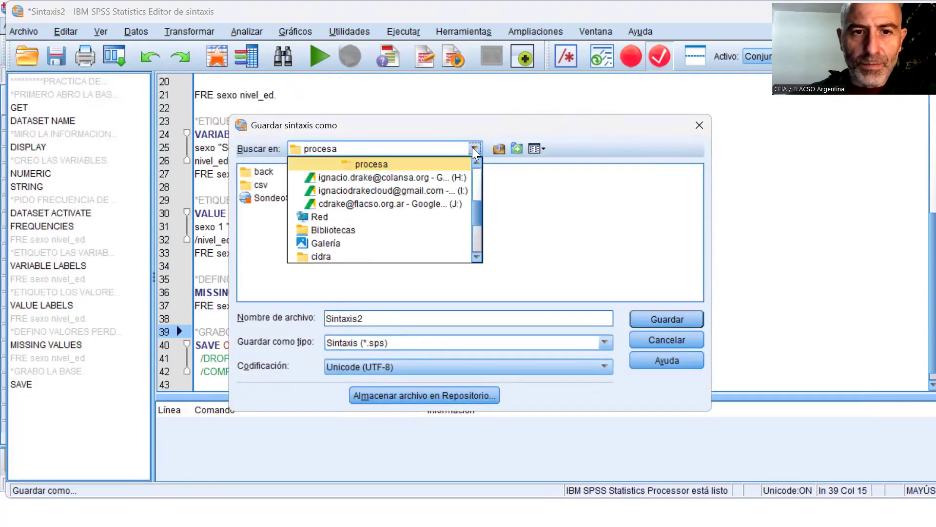
left_click(428, 207)
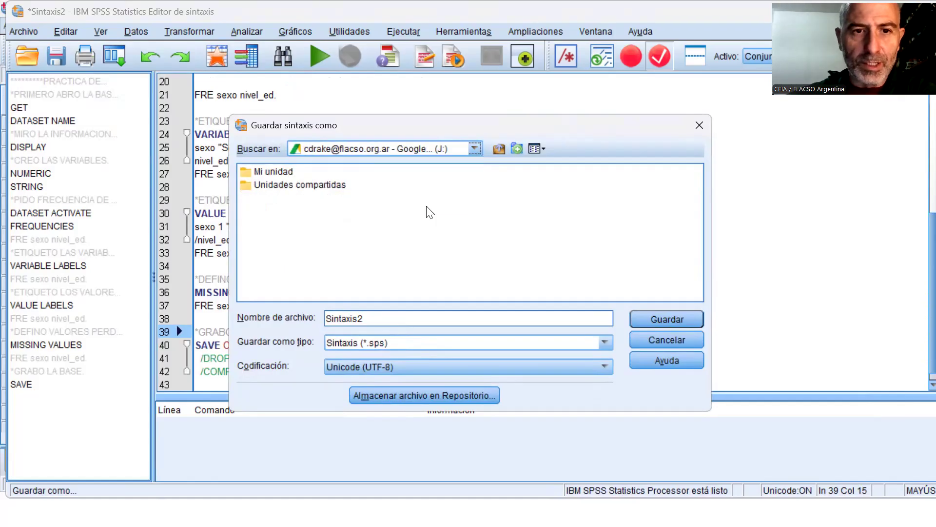
double_click(286, 170)
double_click(285, 208)
double_click(294, 197)
Name the syntax file "Sintaxis de clase 2" and save it in the .sps format
left_click_drag(394, 326, 285, 316)
key("Home")
key("Delete")
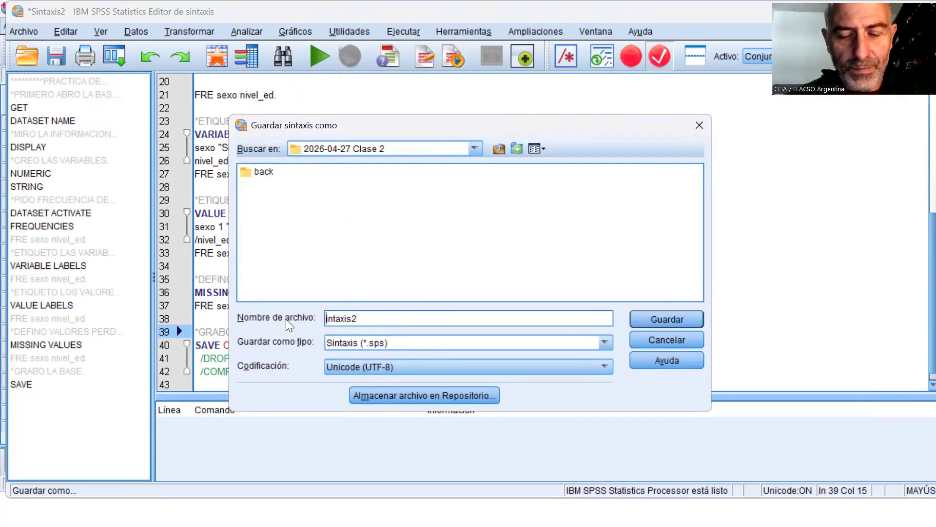
type("S")
key("Right")
key("Right")
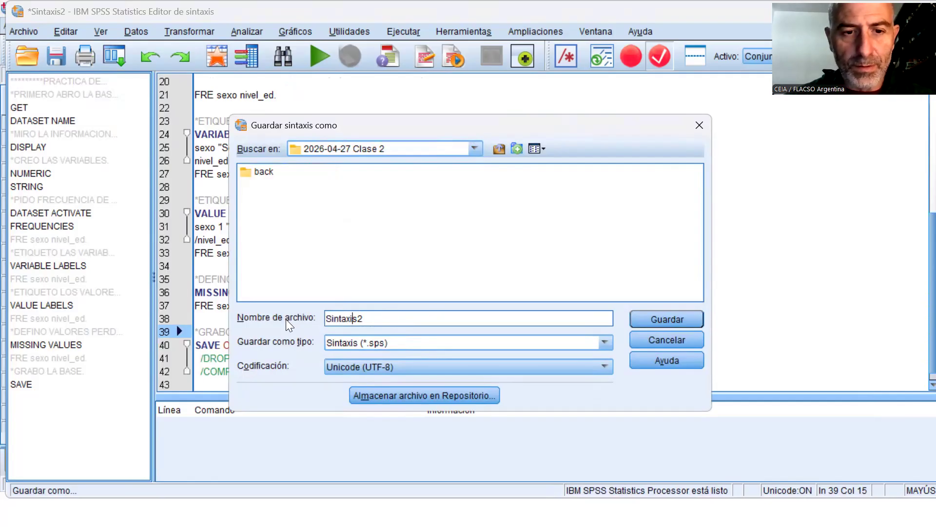
key("End")
key("BackSpace")
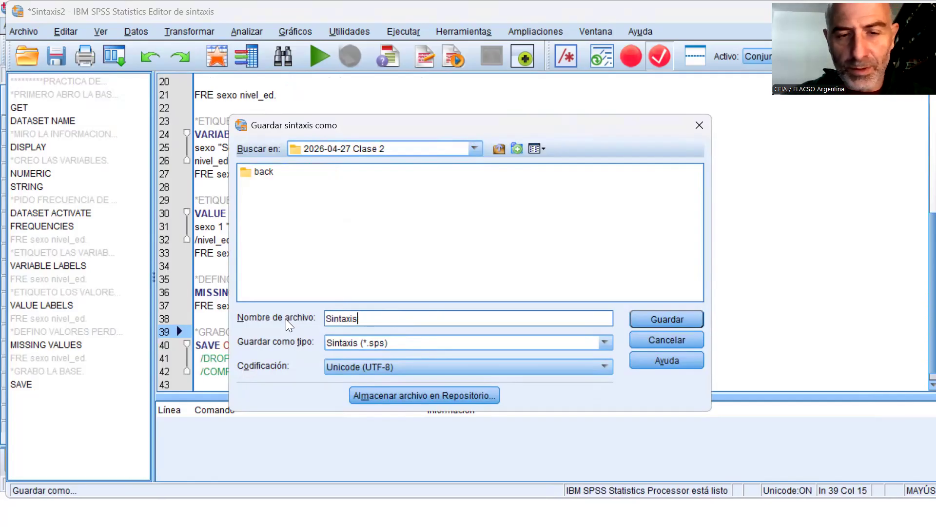
type("de")
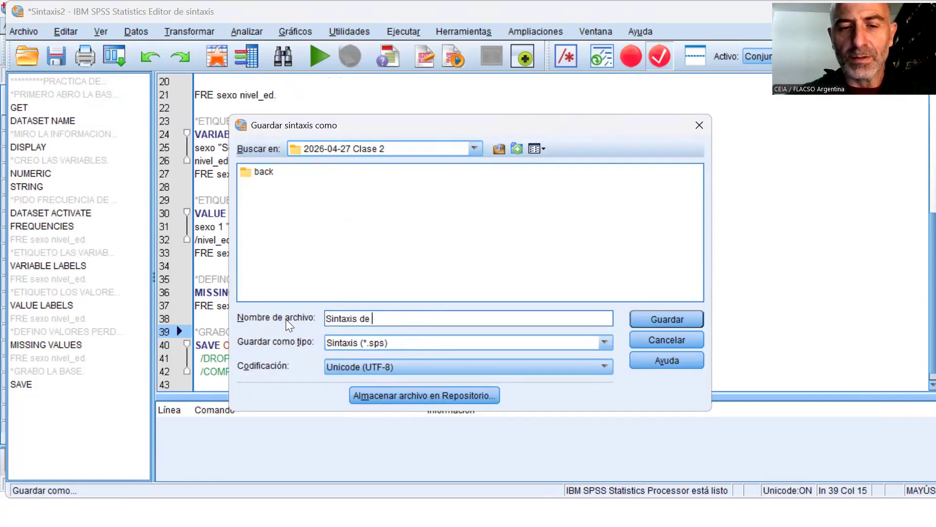
type("clase 2")
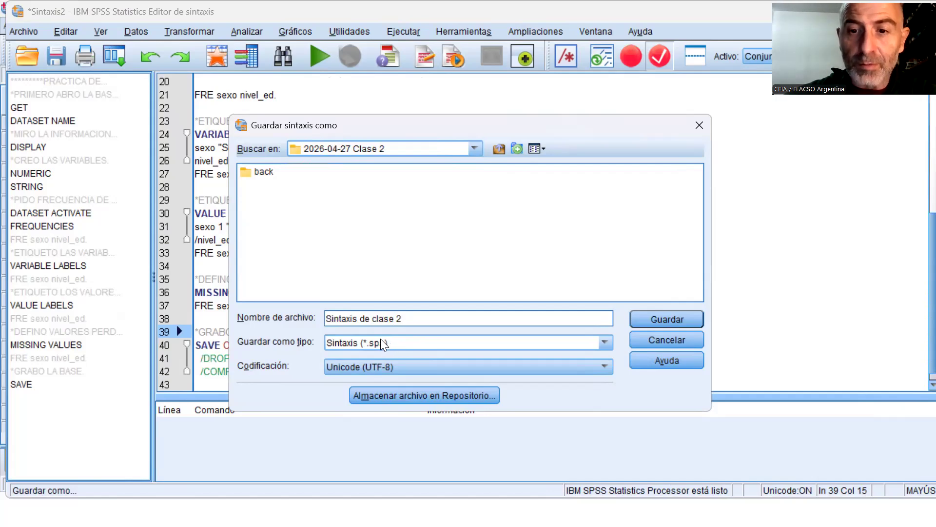
left_click(656, 319)
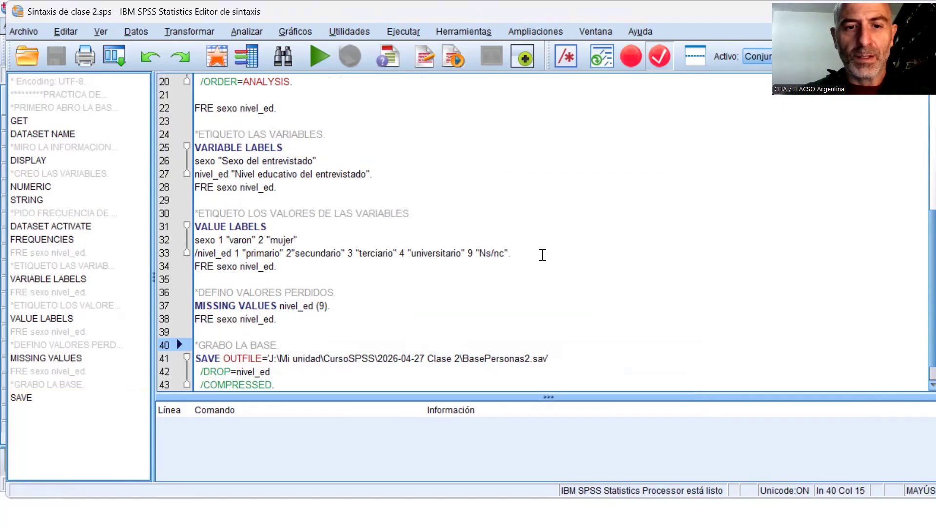
Run the SAVE OUTFILE command block to write BasePersonas2.sav compressed and without the nivel_ed variable
scroll(423, 274, "down", 1)
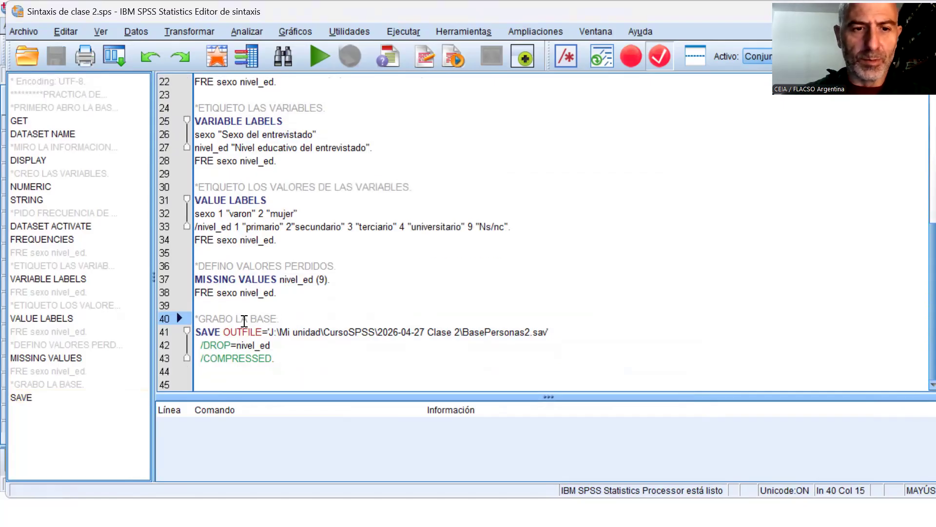
left_click_drag(250, 315, 264, 346)
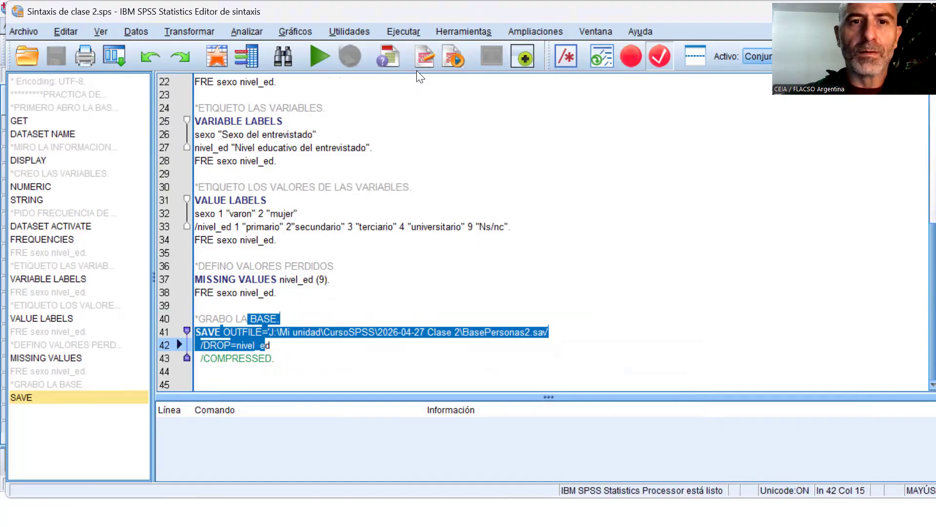
key("alt+r")
key("Down")
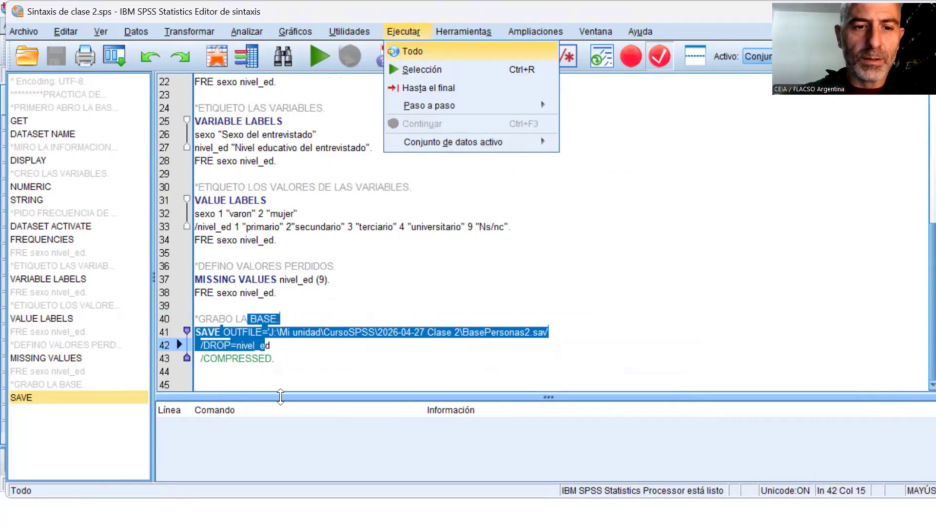
left_click_drag(286, 358, 231, 332)
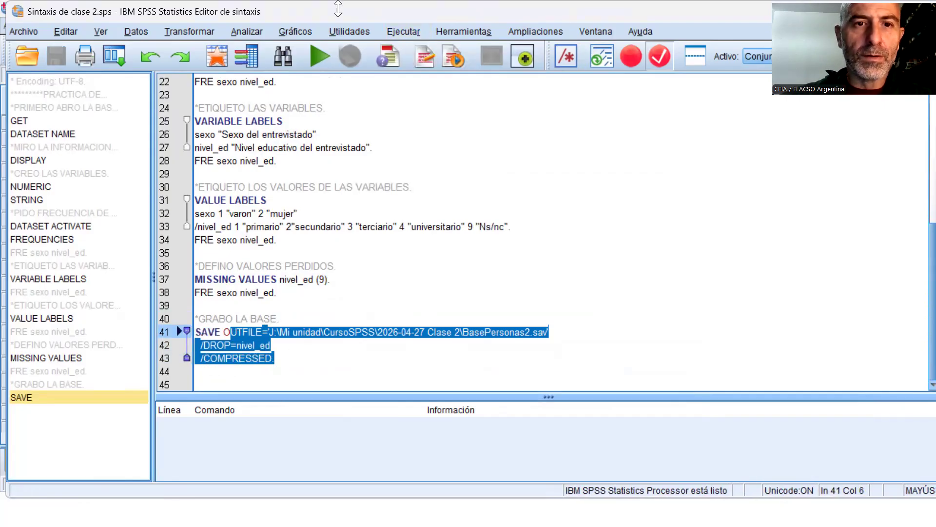
left_click(321, 52)
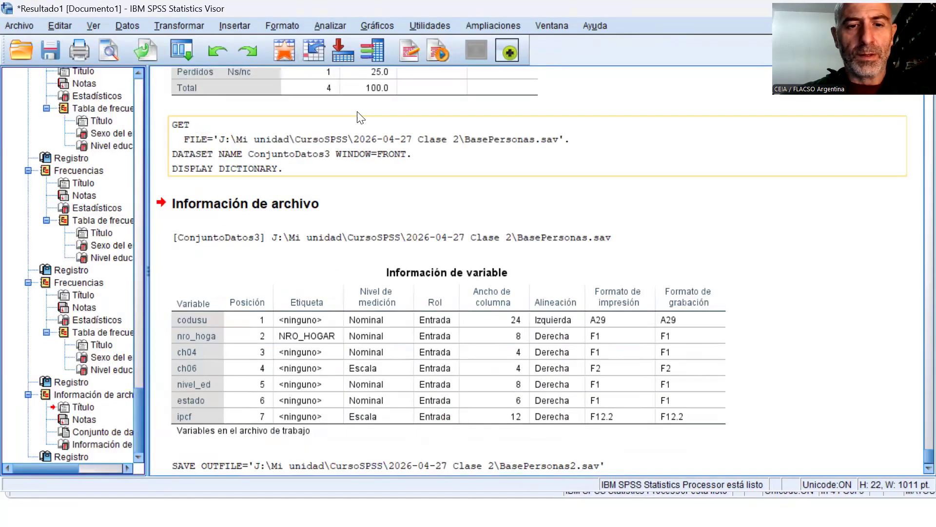
Switch to File Explorer and open the CursoSPSS subfolder "2026-04-27 Clase 2" to check the saved data and syntax files
key("alt+Tab")
key("alt+Tab")
key("alt+Tab")
key("alt+Tab")
key("alt+Tab")
key("alt+Tab")
key("alt+Tab")
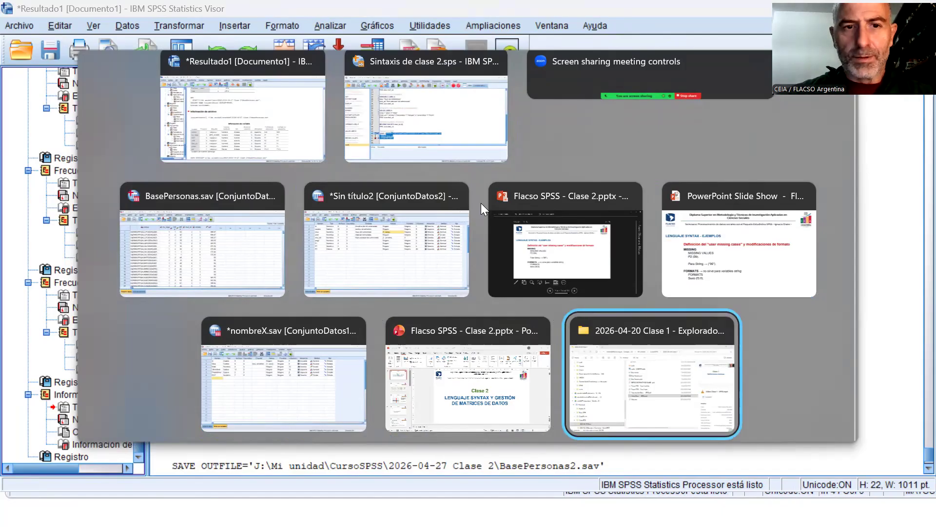
key("Escape")
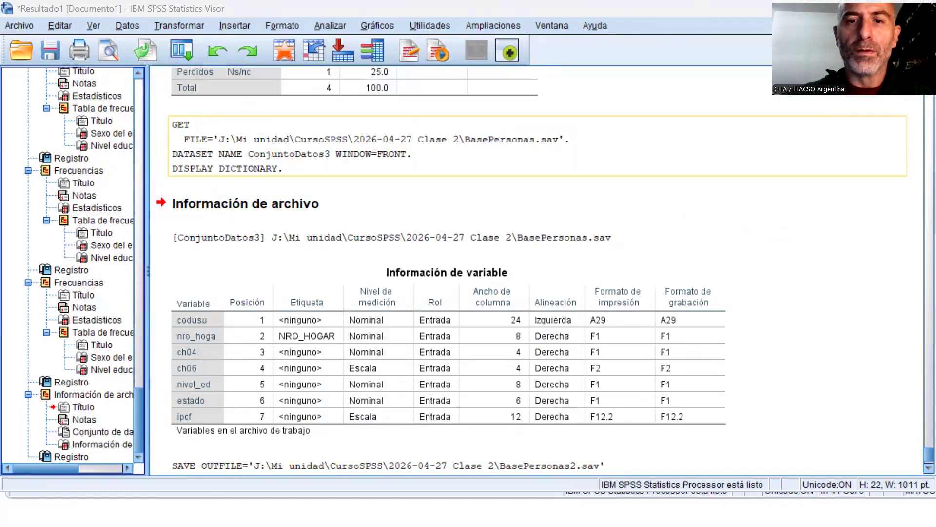
key("alt+Tab")
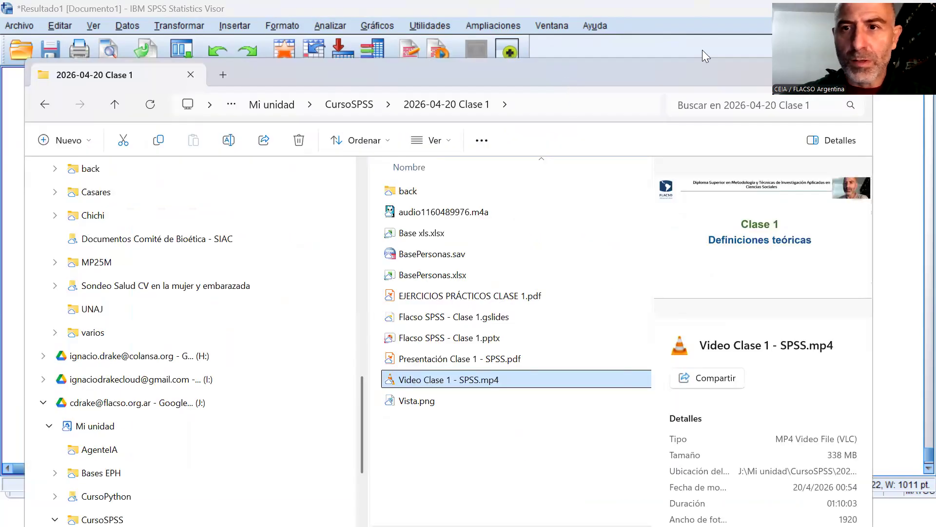
left_click_drag(726, 73, 597, 64)
left_click(692, 60)
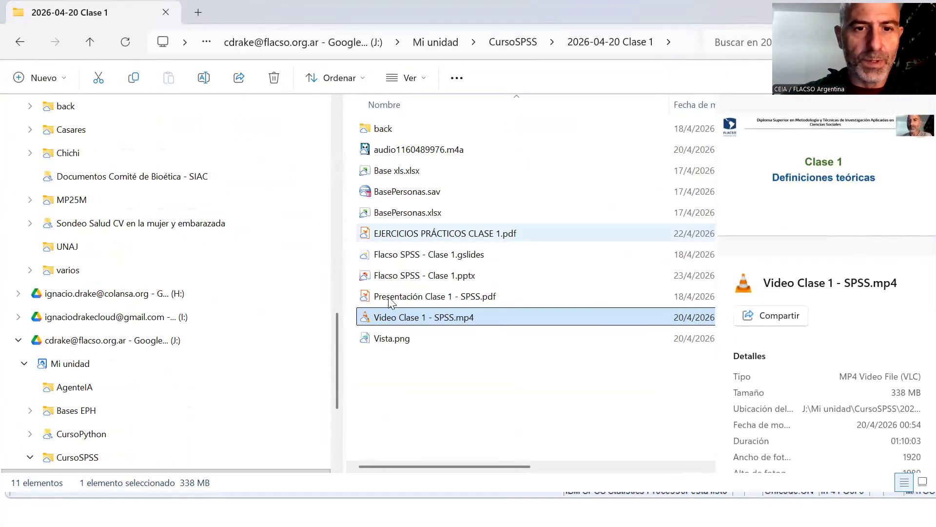
left_click(513, 42)
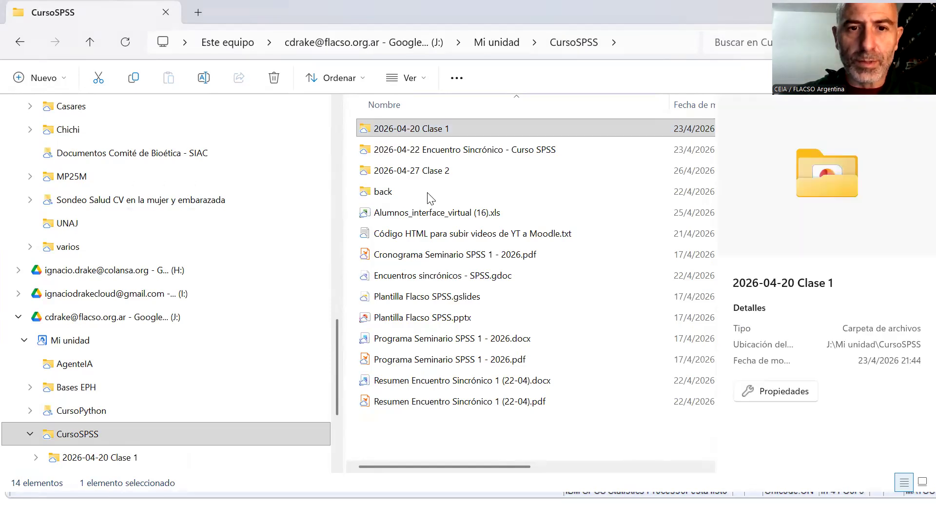
double_click(418, 171)
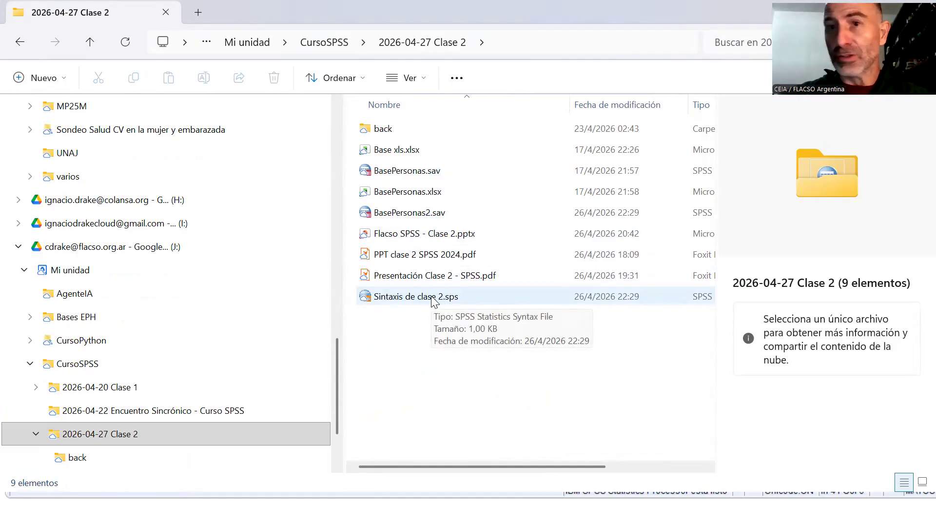
Switch to the running PowerPoint slide show and advance past the GET and SAVE examples to the closing thank-you slide
key("alt+Tab")
key("alt+Tab")
key("alt+Tab")
key("alt+Tab")
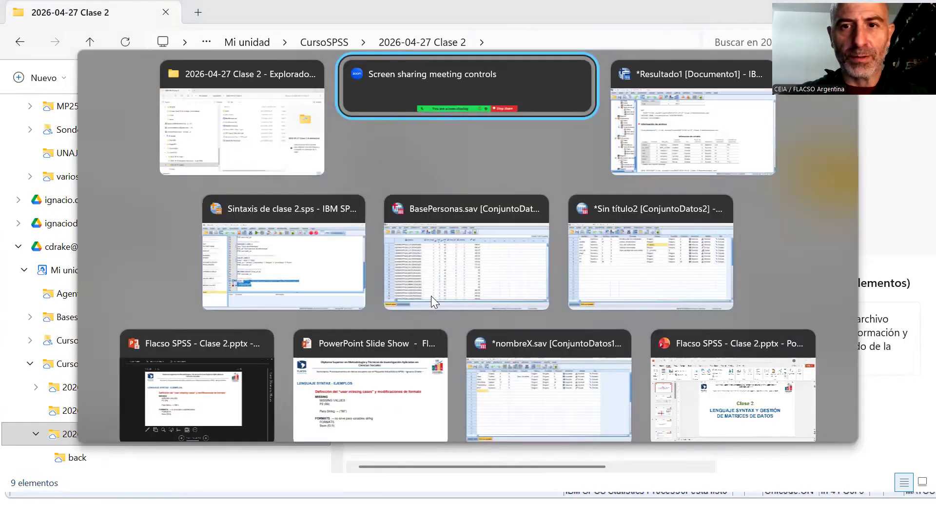
key("alt+Tab")
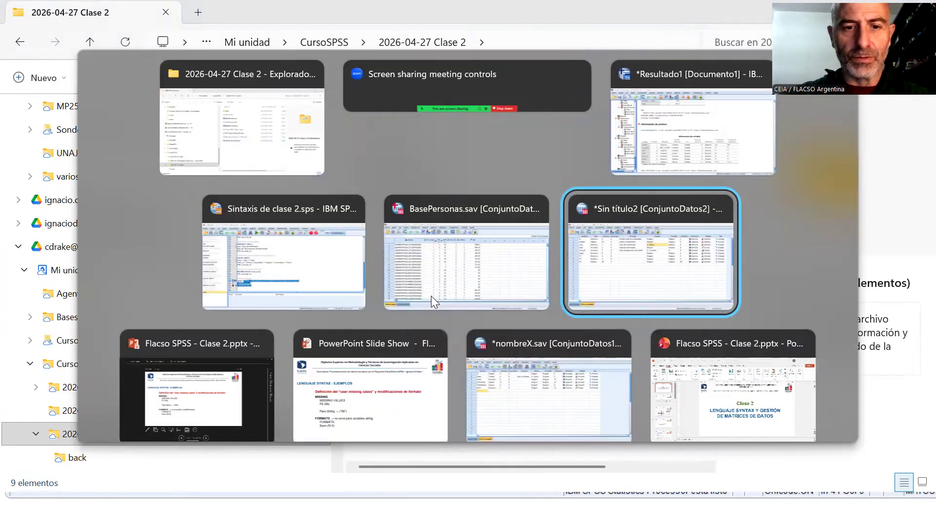
key("alt+Tab")
key("alt+Tab")
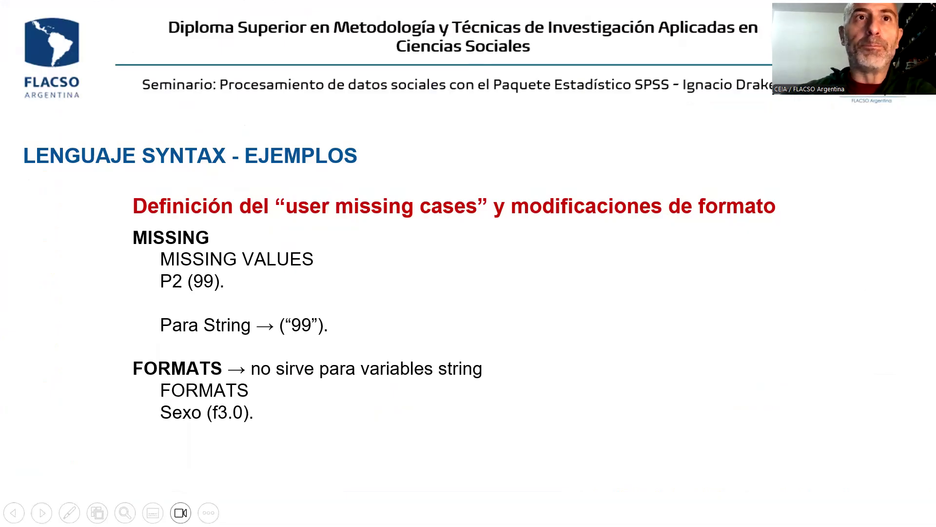
key("Right")
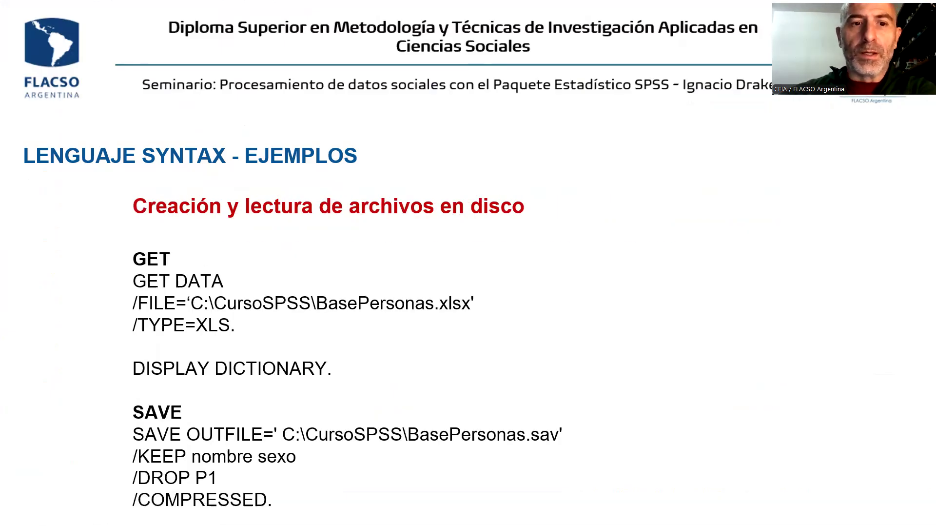
key("Right")
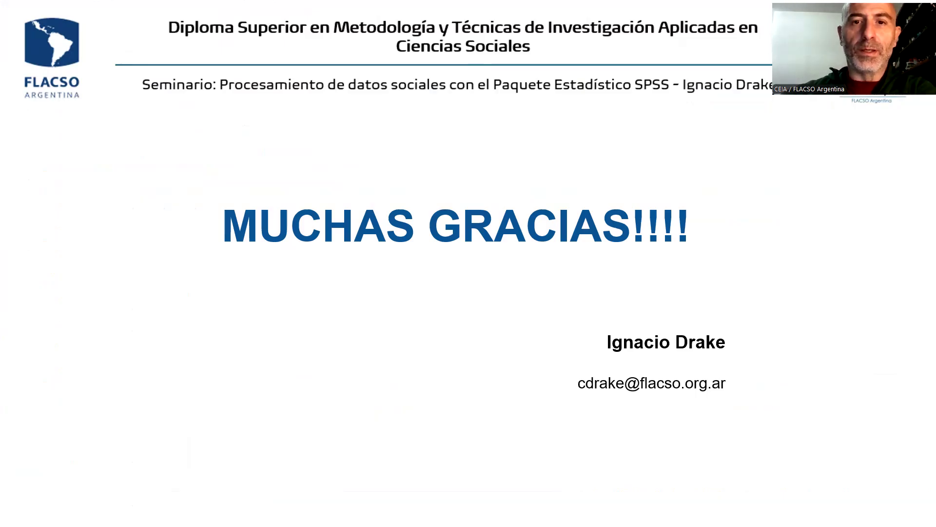